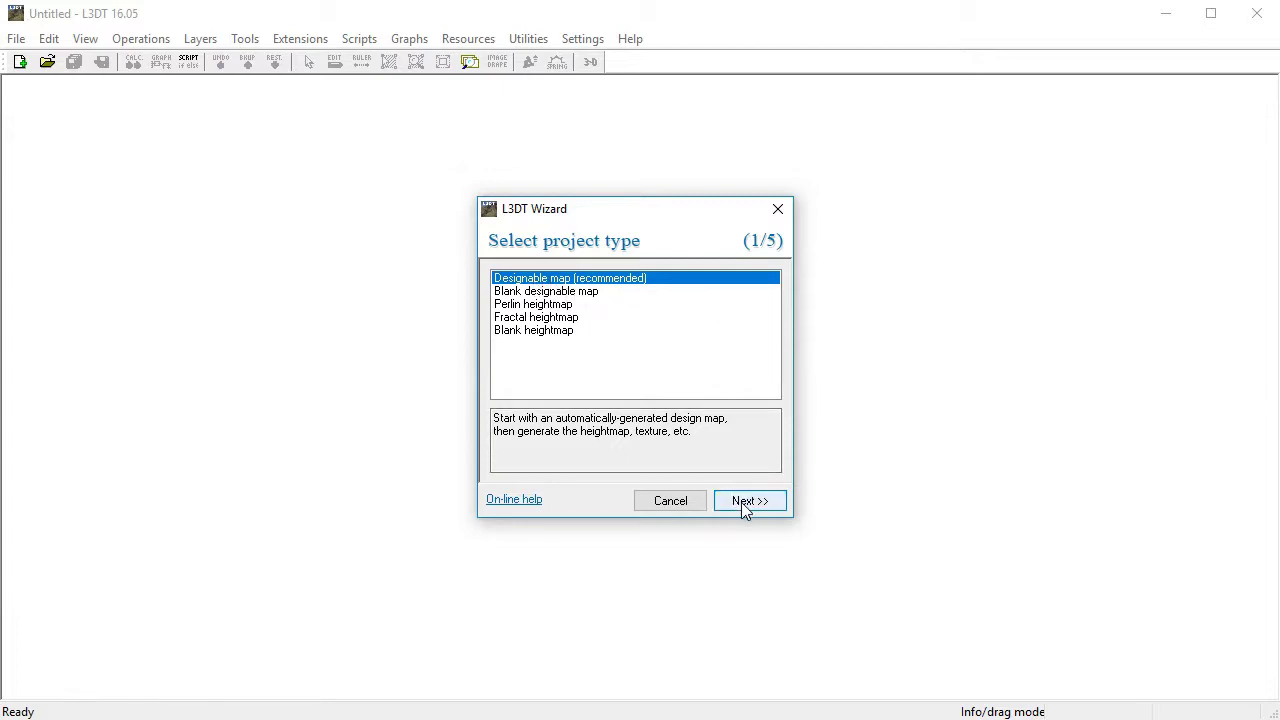
Choose the designable map project type and accept the 1024 x 1024 heightfield size at a horizontal scale of 10 m.
{"action": "left_click", "coordinate": [745, 502]}
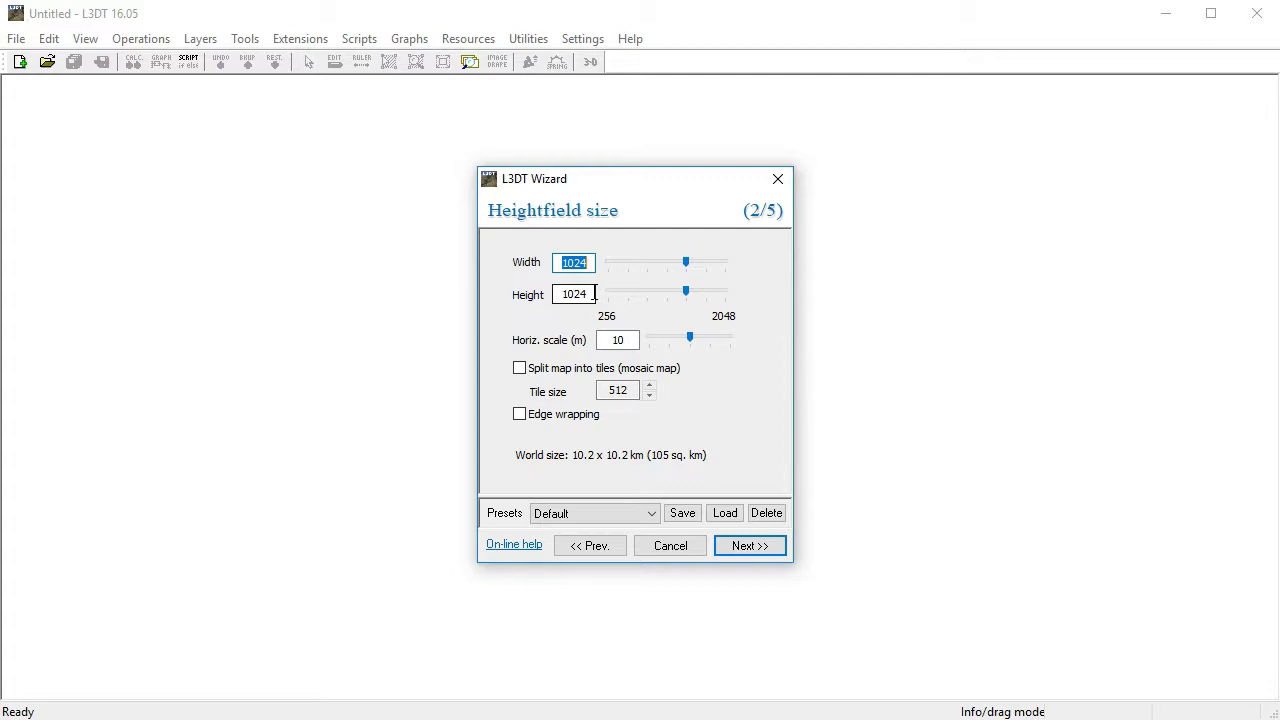
{"action": "left_click", "coordinate": [761, 552]}
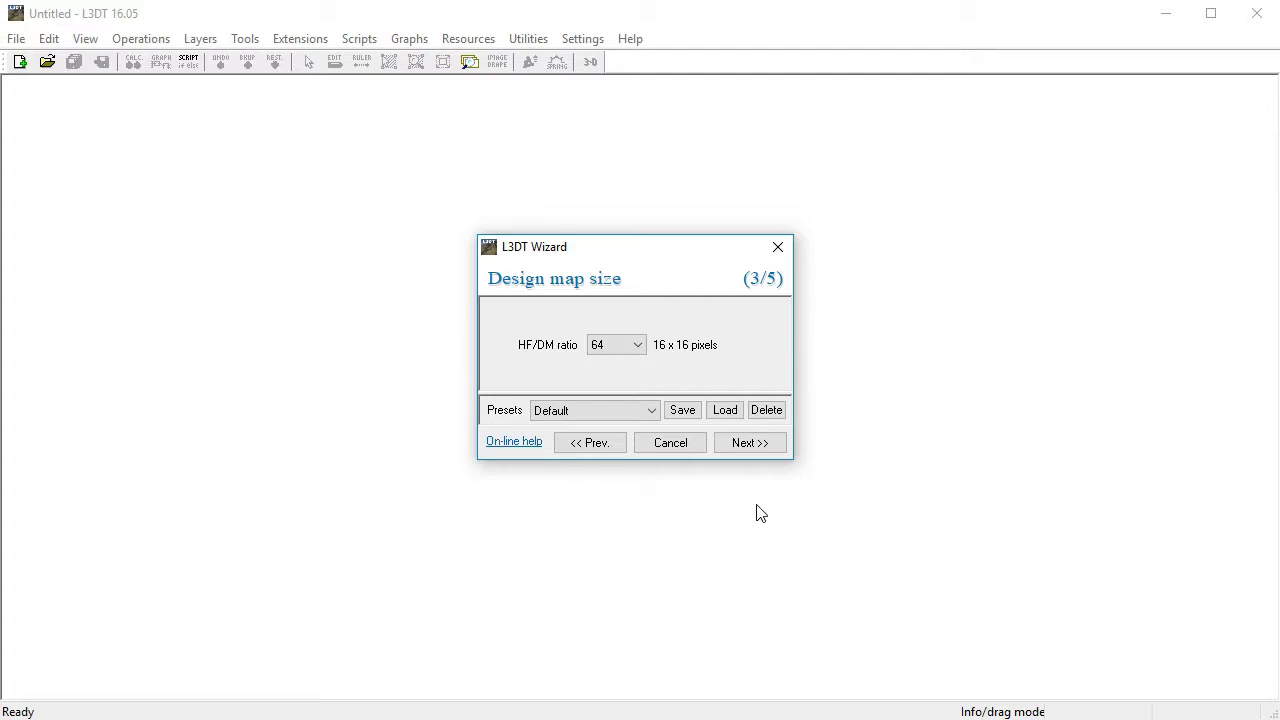
{"action": "left_click", "coordinate": [651, 411]}
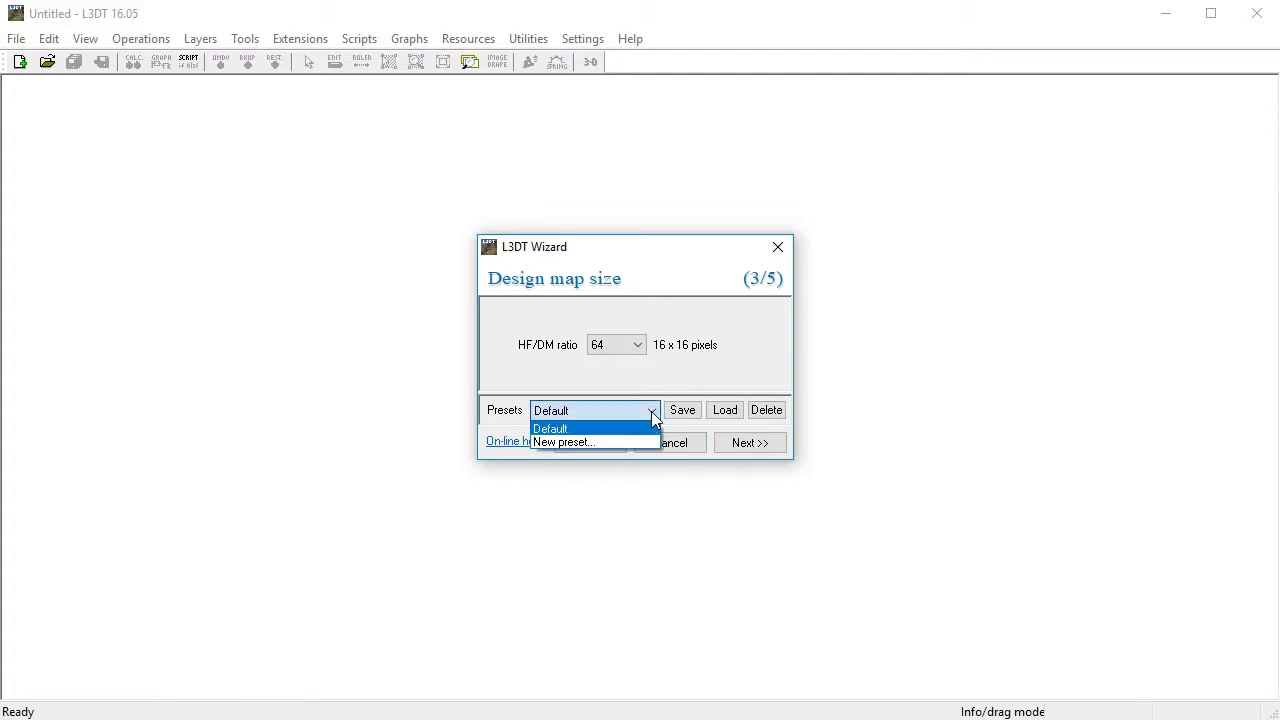
{"action": "left_click", "coordinate": [745, 372]}
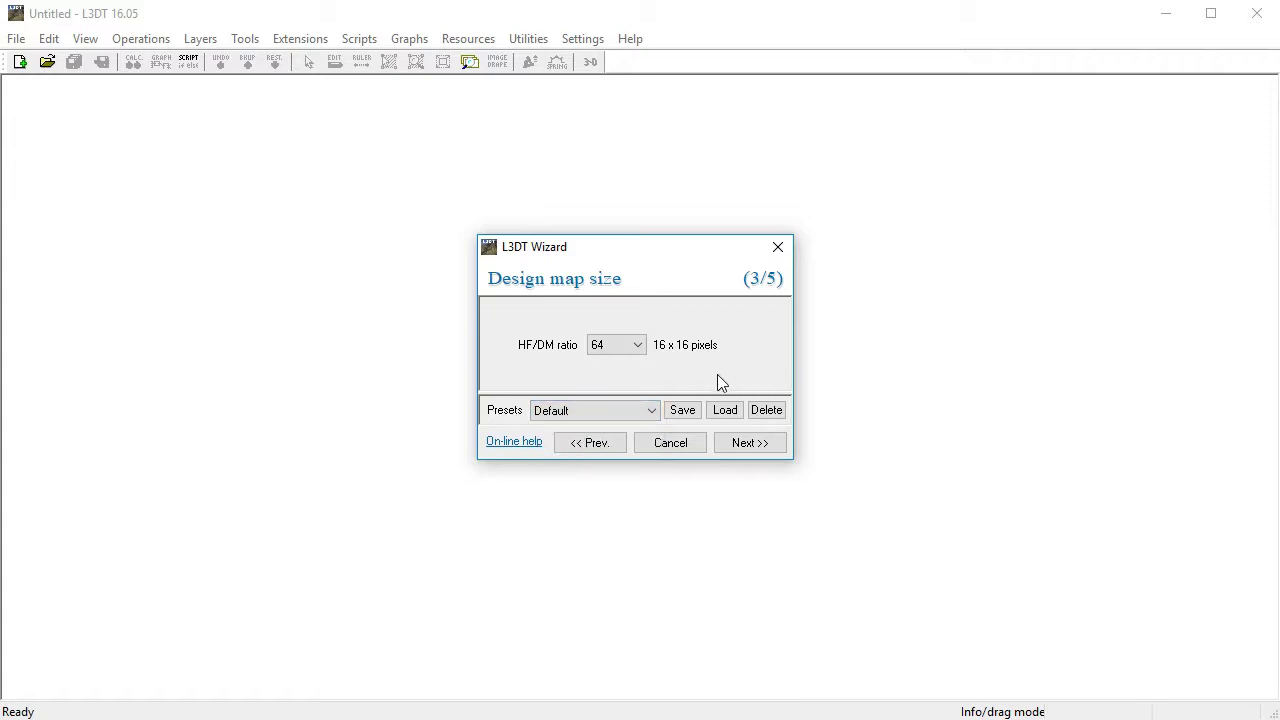
{"action": "left_click", "coordinate": [590, 443]}
{"action": "left_click", "coordinate": [649, 513]}
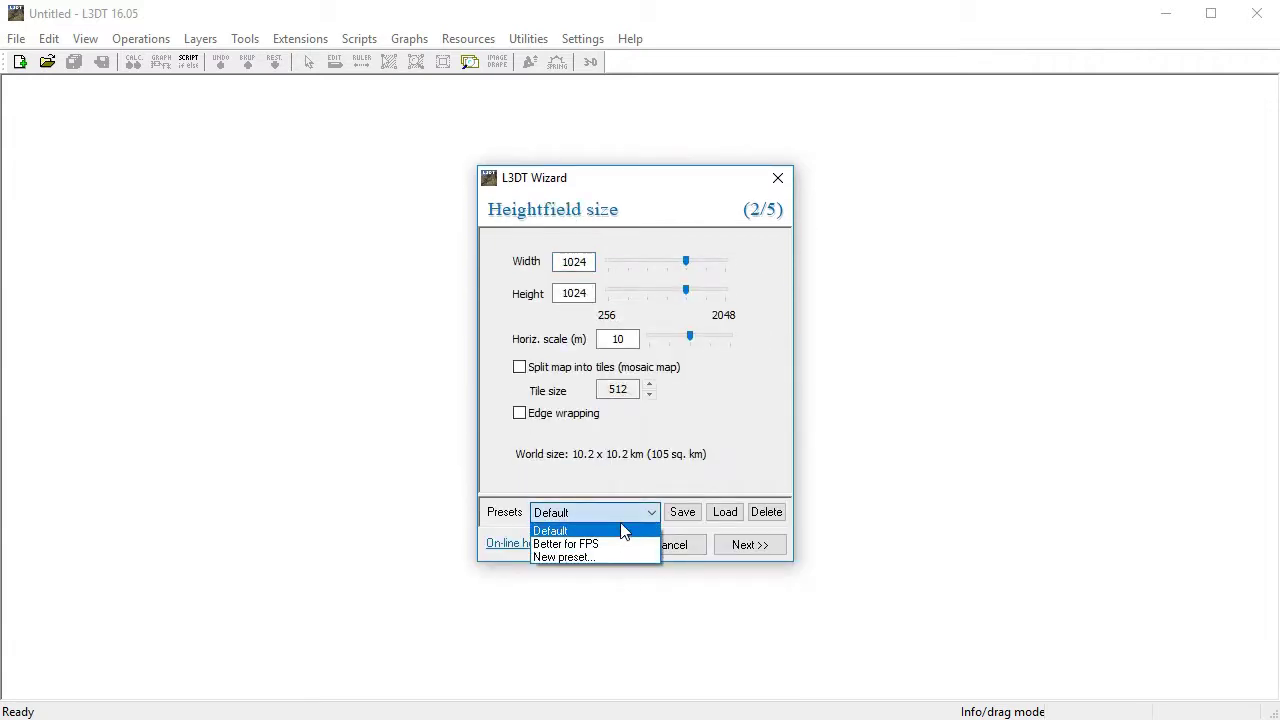
{"action": "left_click", "coordinate": [757, 423]}
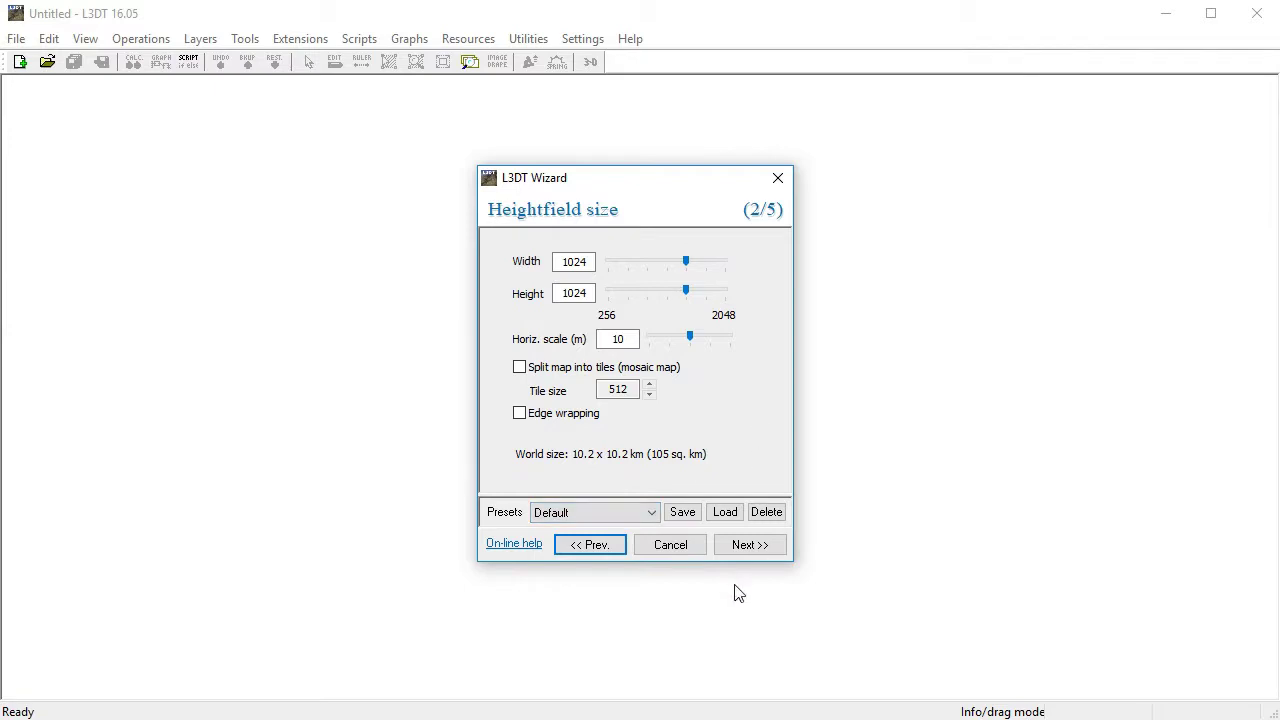
{"action": "left_click", "coordinate": [747, 548]}
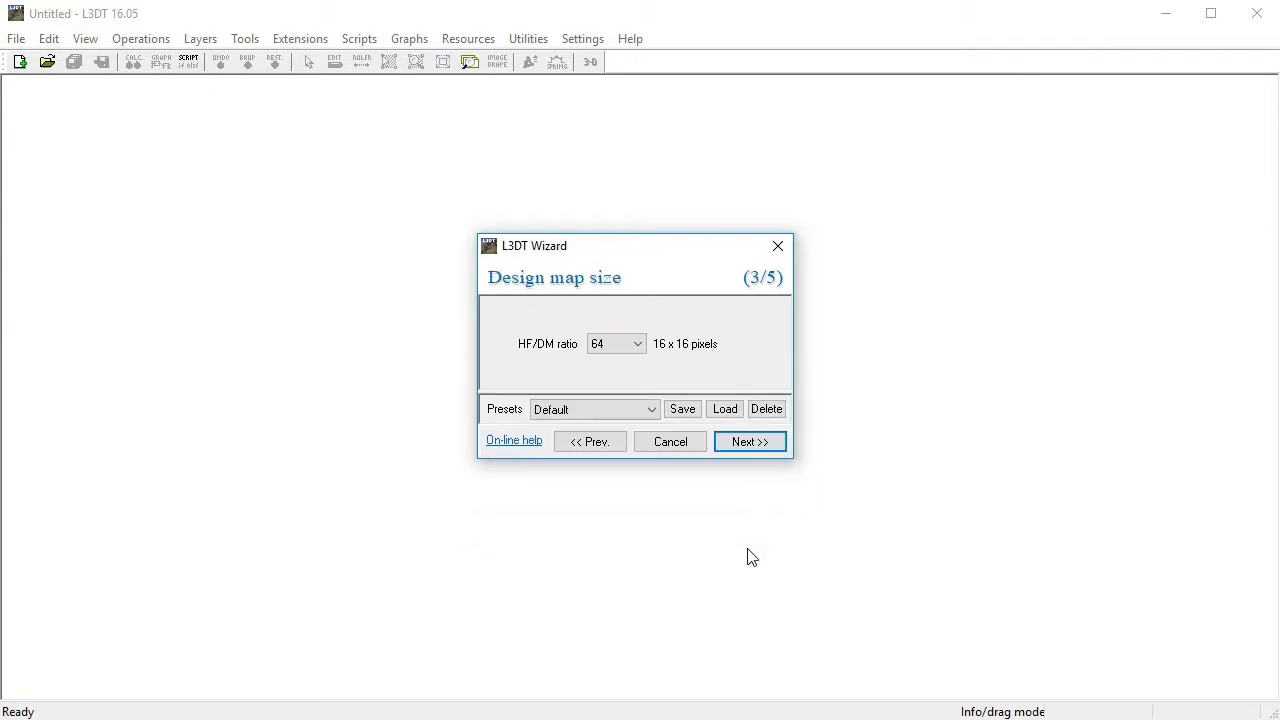
Accept the HF/DM ratio of 64 and keep the Default preset for the design map parameters.
{"action": "left_click", "coordinate": [761, 443]}
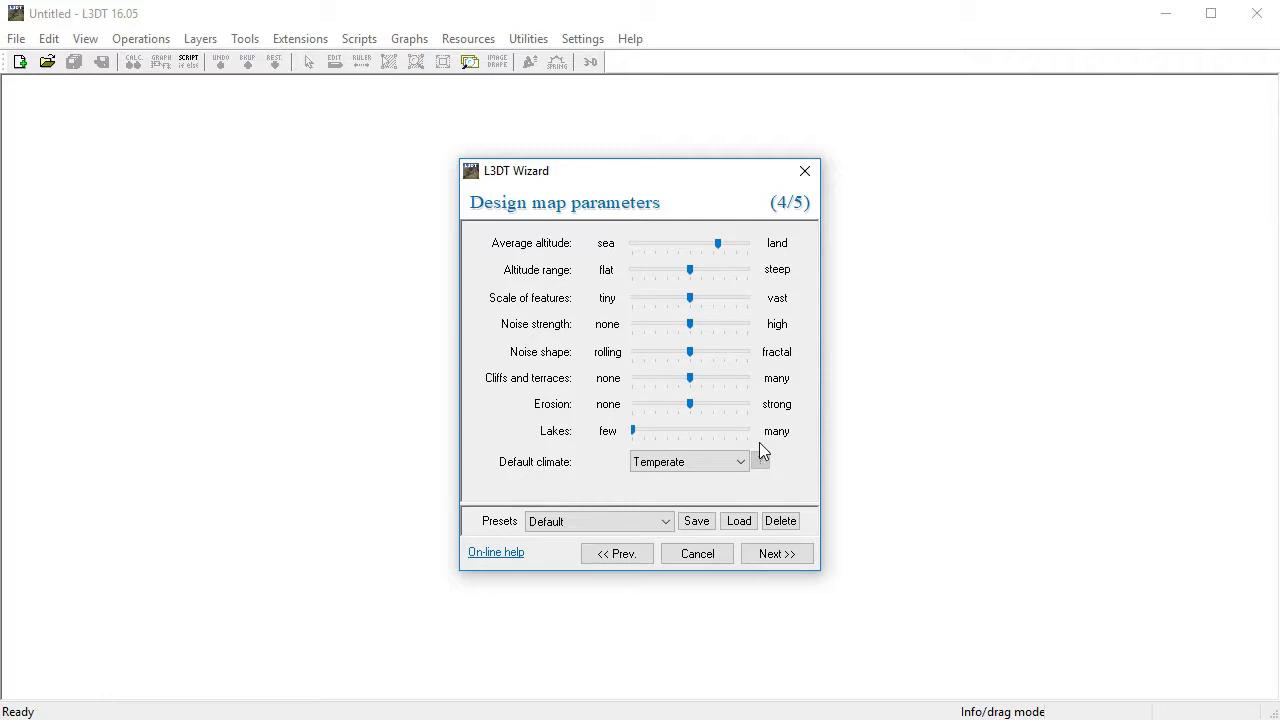
{"action": "left_click", "coordinate": [660, 522]}
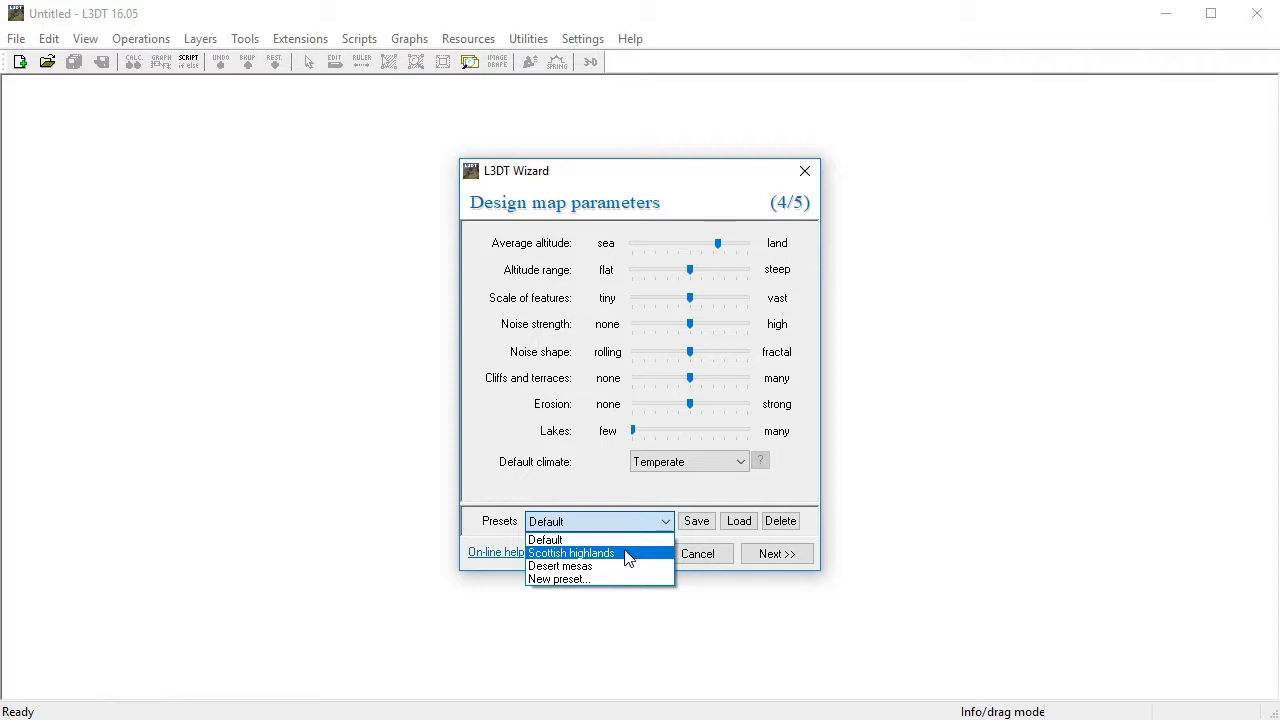
{"action": "left_click", "coordinate": [797, 473]}
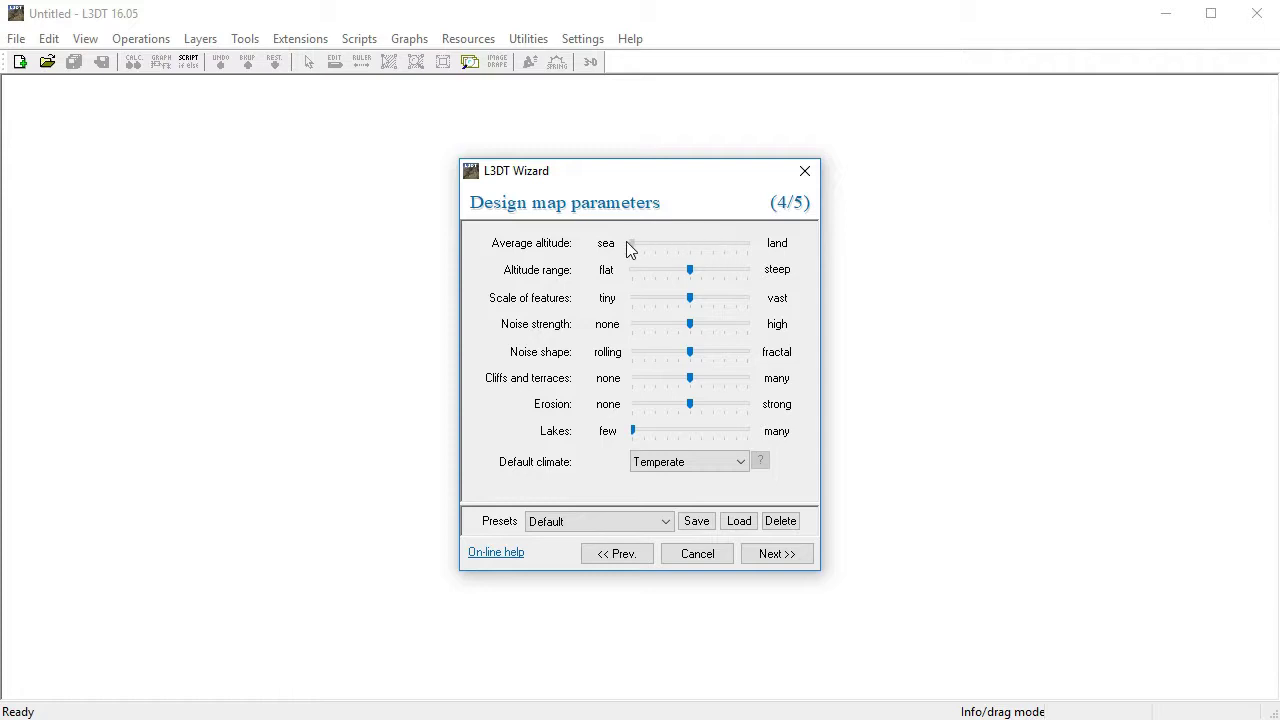
Set average altitude and erosion to about two thirds, lakes to about a quarter, altitude range slightly toward flat, and accept the Temperate climate.
{"action": "left_click_drag", "start_coordinate": [749, 242], "coordinate": [718, 250]}
{"action": "left_click", "coordinate": [689, 406]}
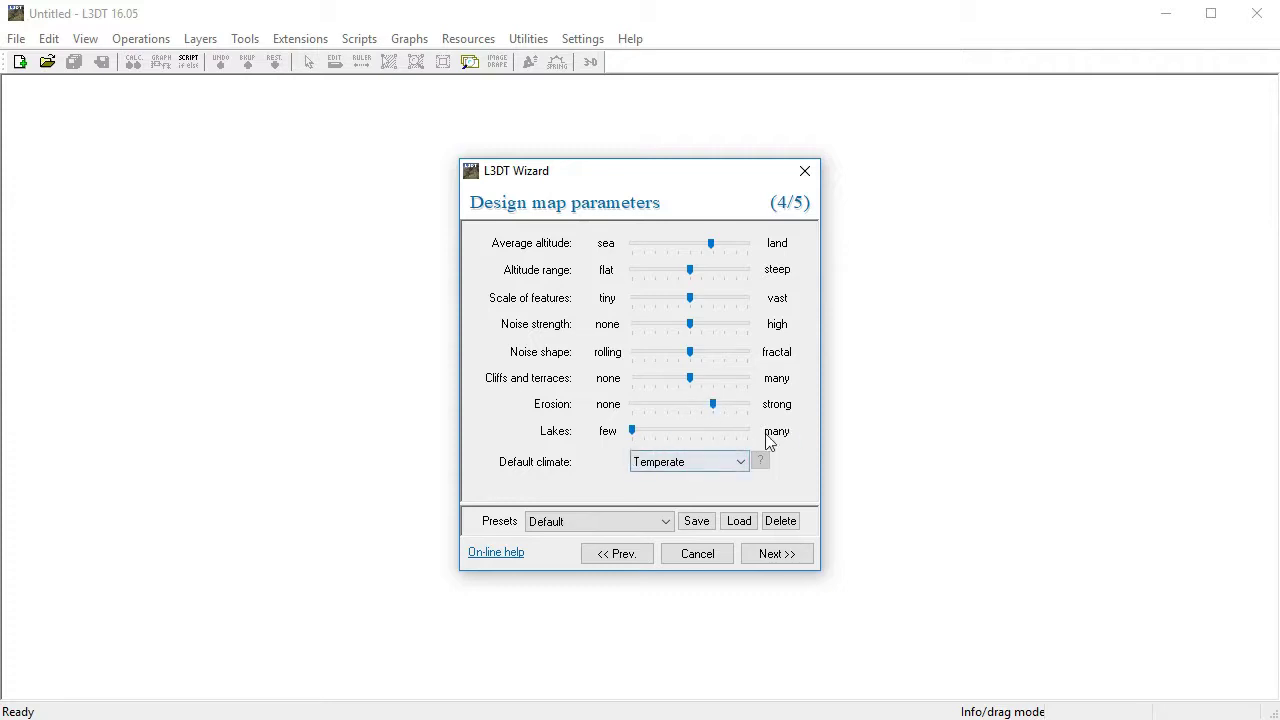
{"action": "left_click_drag", "start_coordinate": [632, 430], "coordinate": [666, 430]}
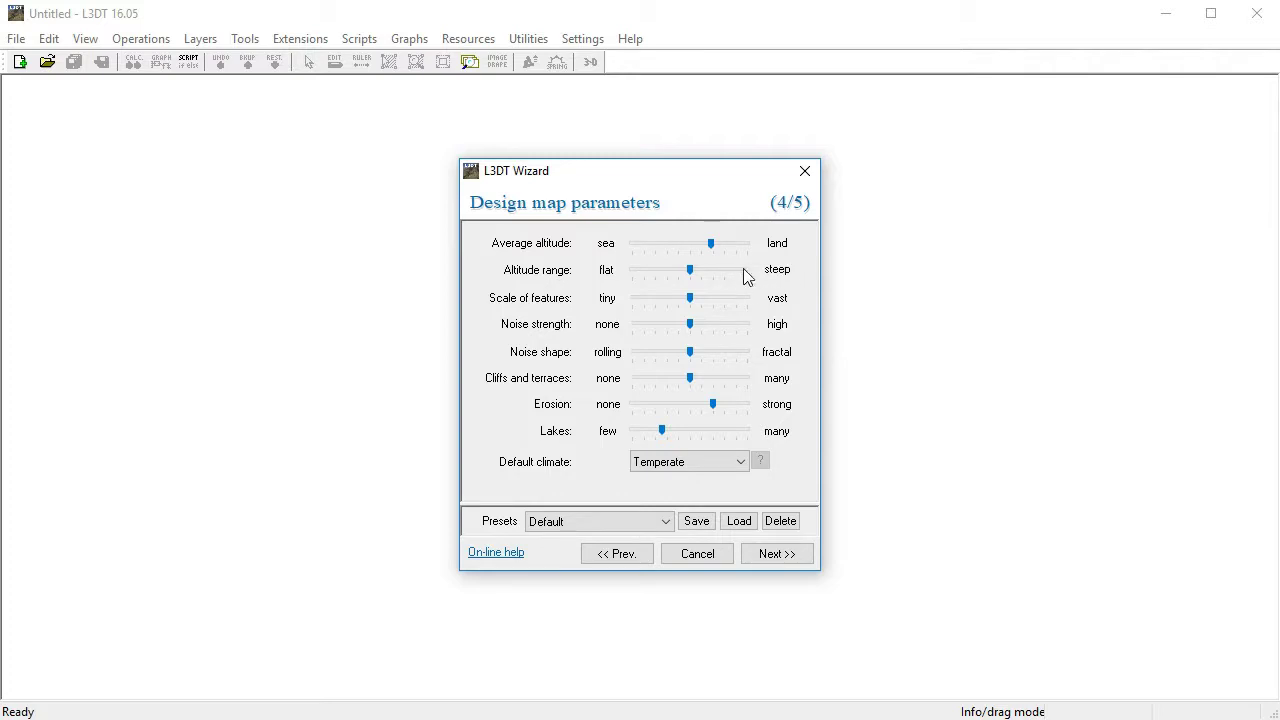
{"action": "left_click_drag", "start_coordinate": [691, 271], "coordinate": [675, 270]}
{"action": "left_click", "coordinate": [741, 462]}
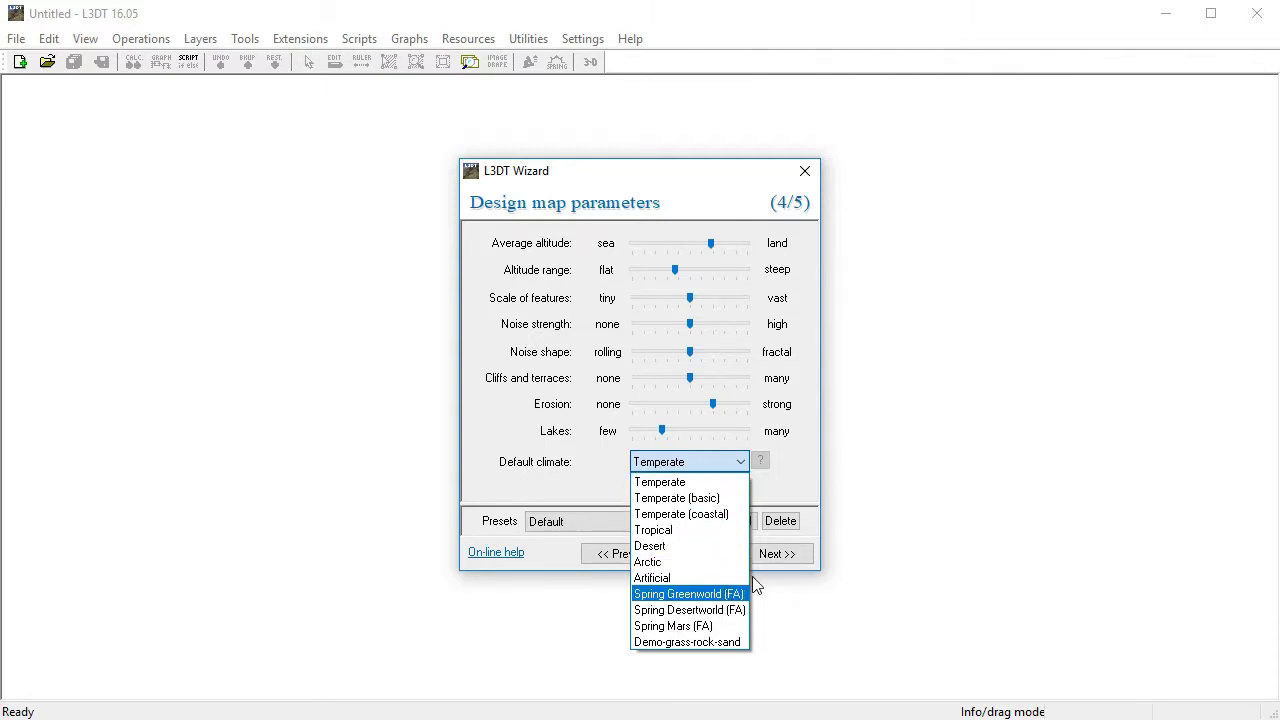
{"action": "left_click", "coordinate": [809, 464]}
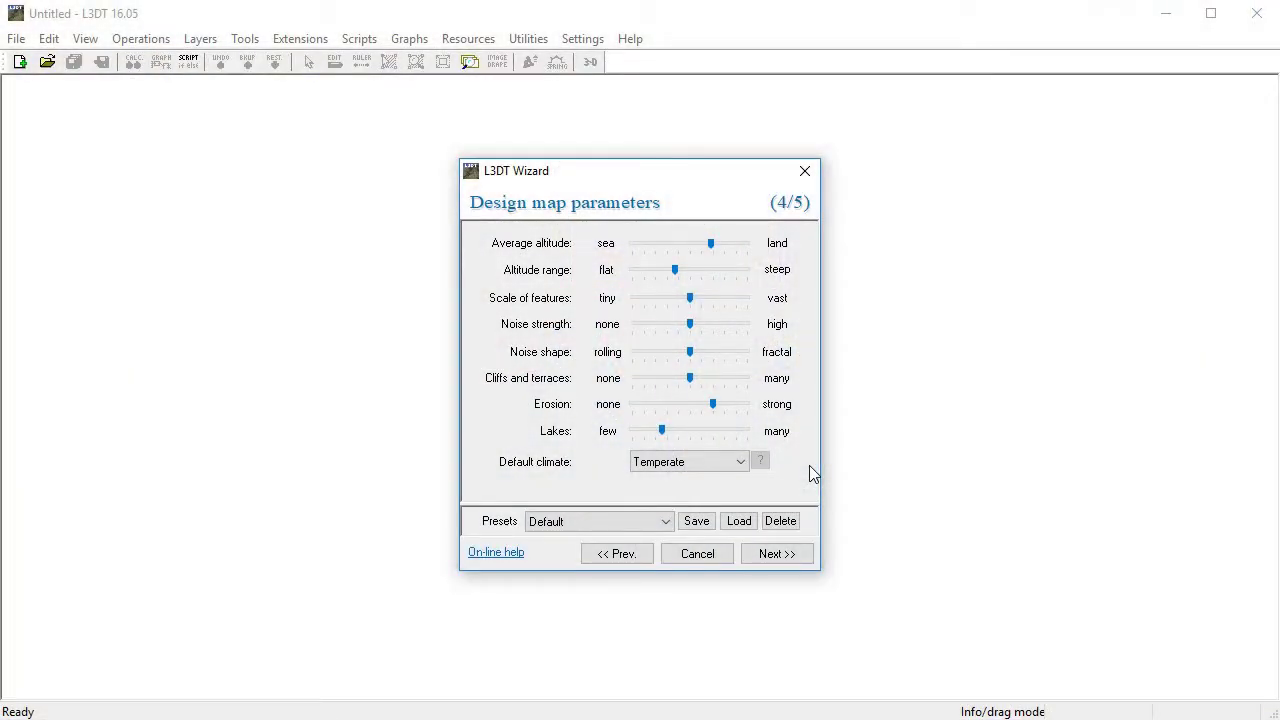
{"action": "left_click", "coordinate": [790, 557]}
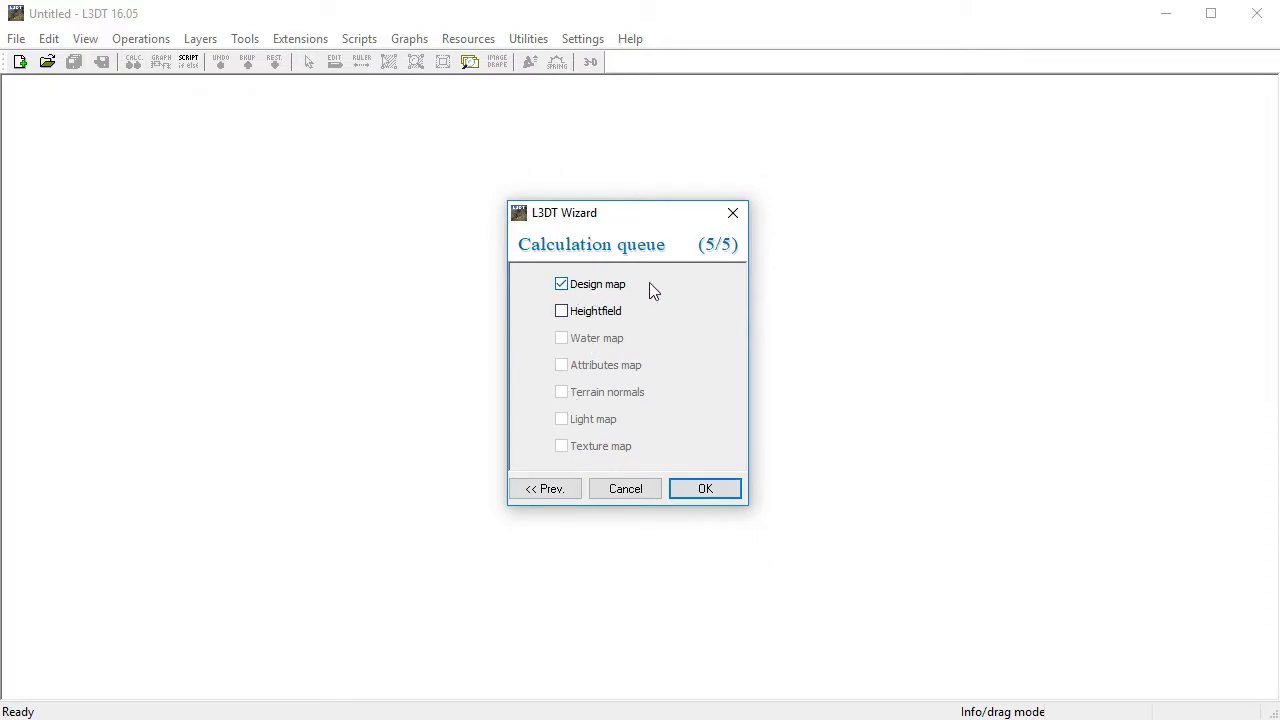
Add the heightfield, water map, attributes map, terrain normals, light map and texture map to the calculation queue.
{"action": "left_click", "coordinate": [597, 316]}
{"action": "left_click", "coordinate": [589, 341]}
{"action": "left_click", "coordinate": [589, 367]}
{"action": "left_click", "coordinate": [591, 394]}
{"action": "left_click", "coordinate": [595, 421]}
{"action": "left_click", "coordinate": [597, 448]}
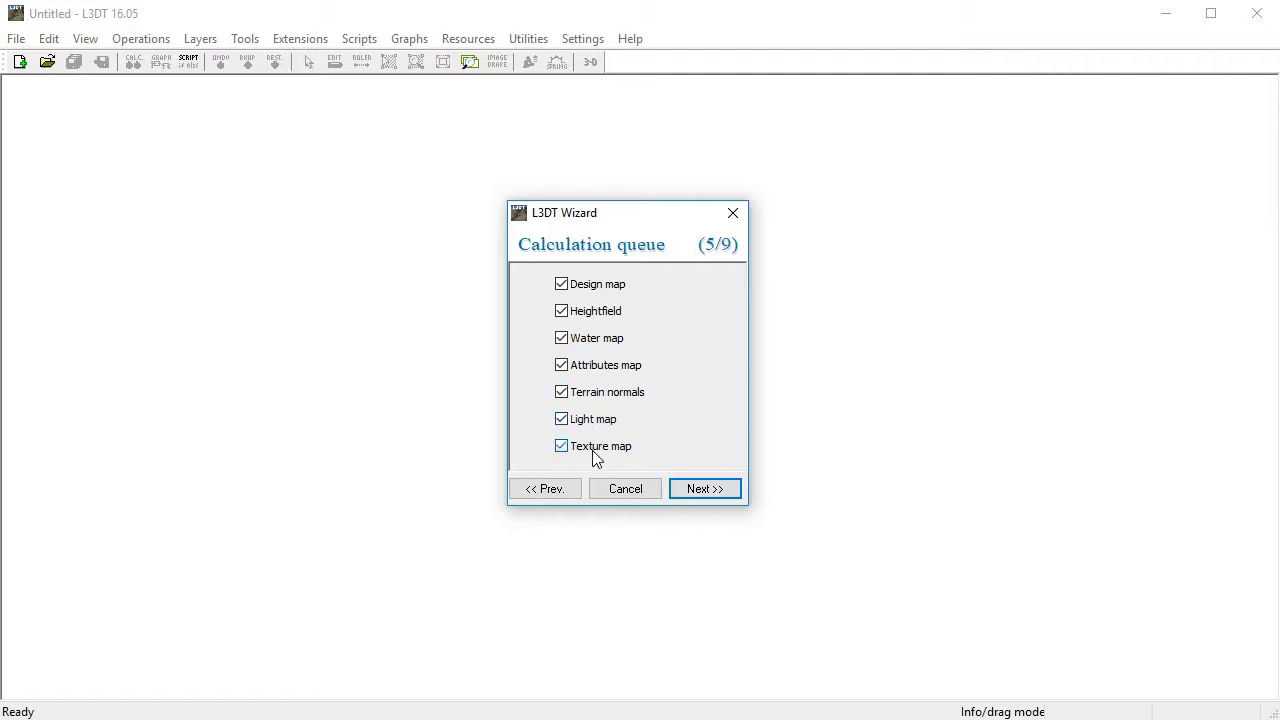
{"action": "left_click", "coordinate": [705, 489]}
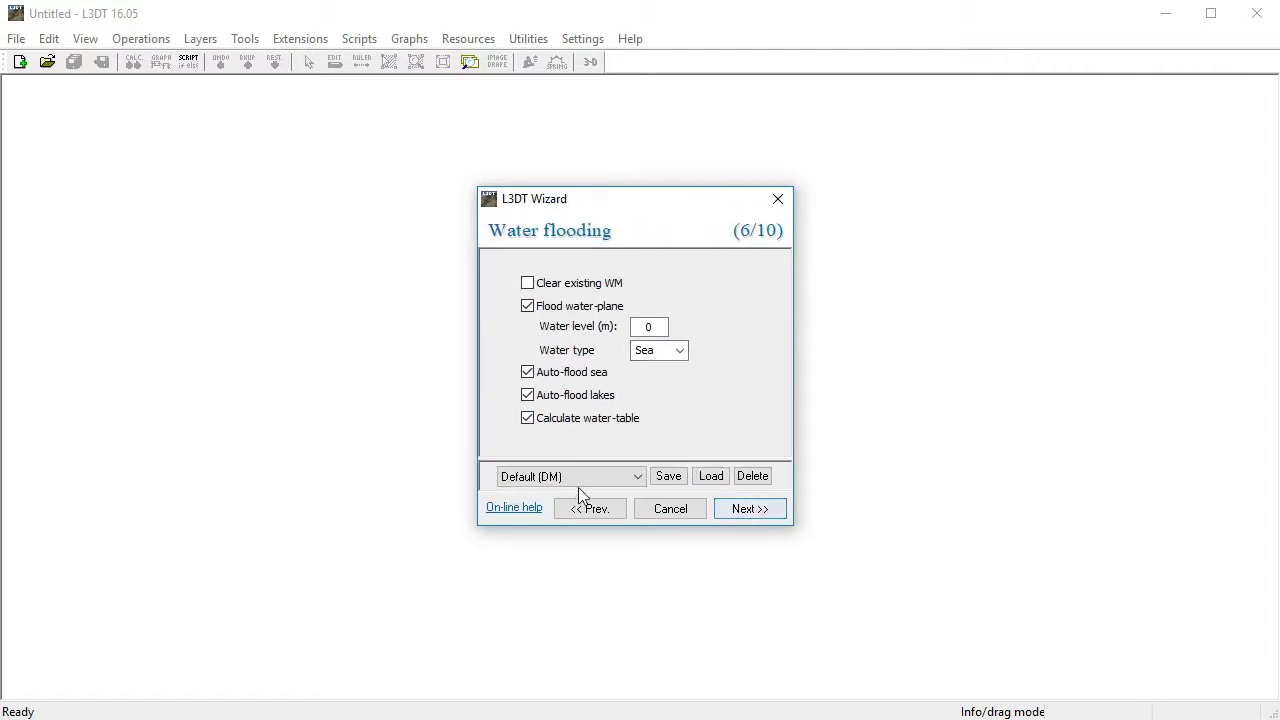
Accept the Default (DM) water flooding settings and the Default water-table modelling parameters.
{"action": "left_click", "coordinate": [637, 477]}
{"action": "left_click", "coordinate": [778, 425]}
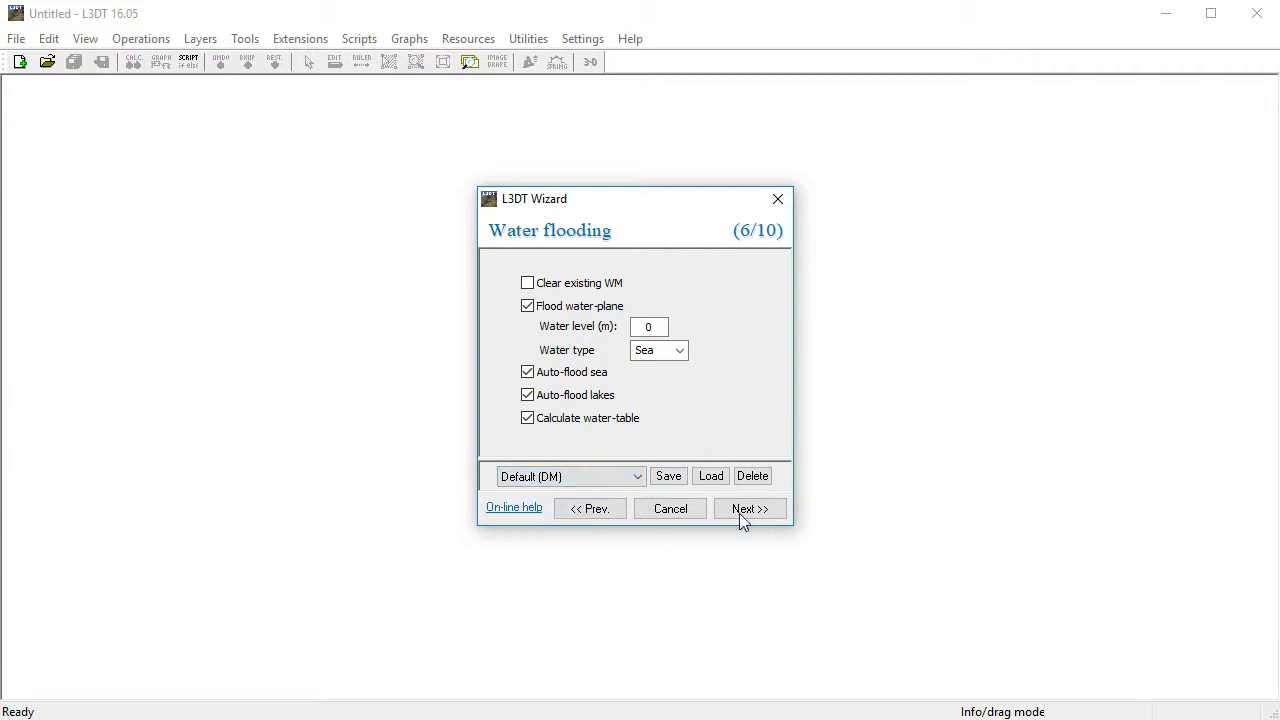
{"action": "left_click", "coordinate": [736, 511]}
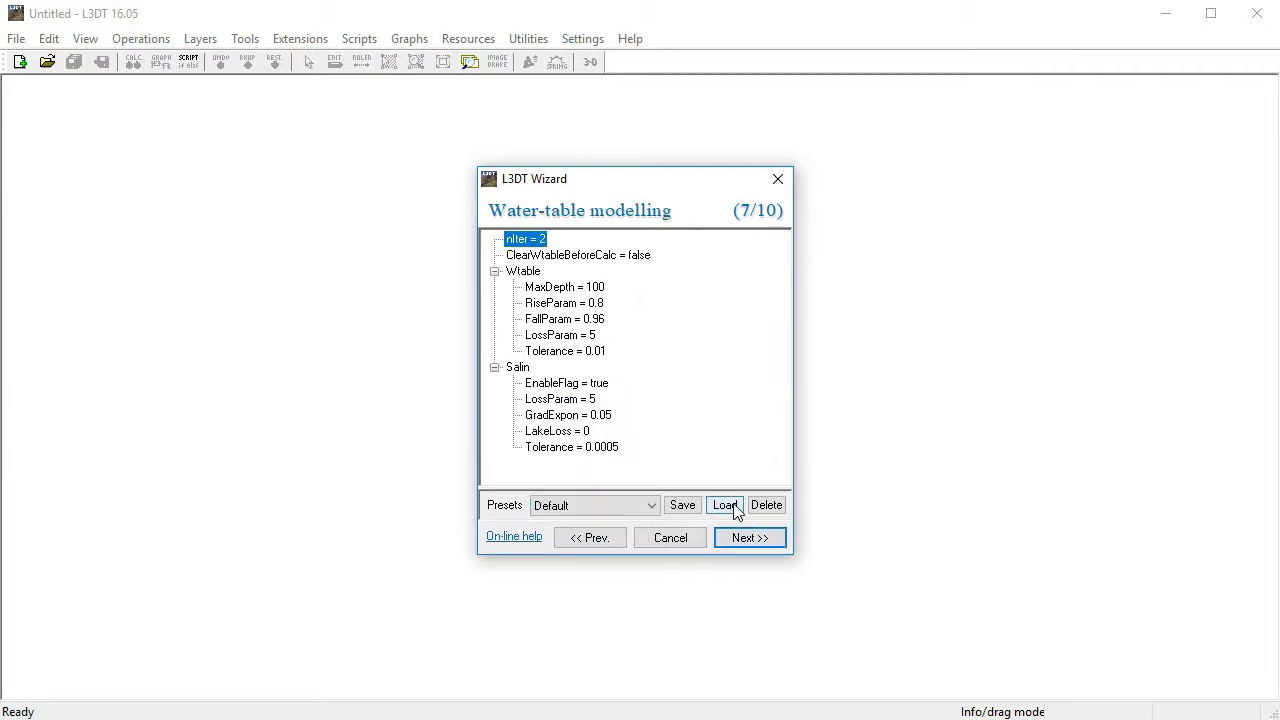
{"action": "left_click", "coordinate": [748, 538]}
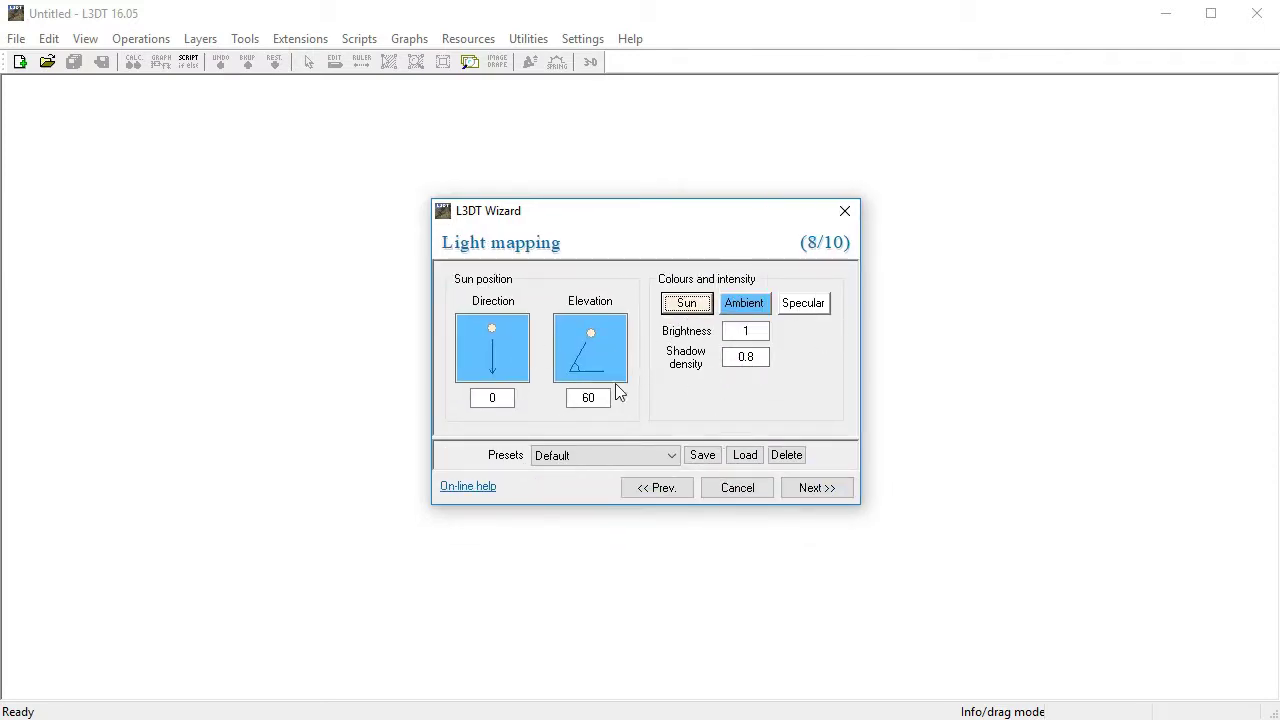
Accept the default light mapping, light/water effects and 2048 x 2048 texture settings, and generate the terrain maps.
{"action": "mouse_move", "coordinate": [592, 331]}
{"action": "left_mouse_down"}
{"action": "mouse_move", "coordinate": [613, 343]}
{"action": "mouse_move", "coordinate": [602, 329]}
{"action": "left_mouse_up"}
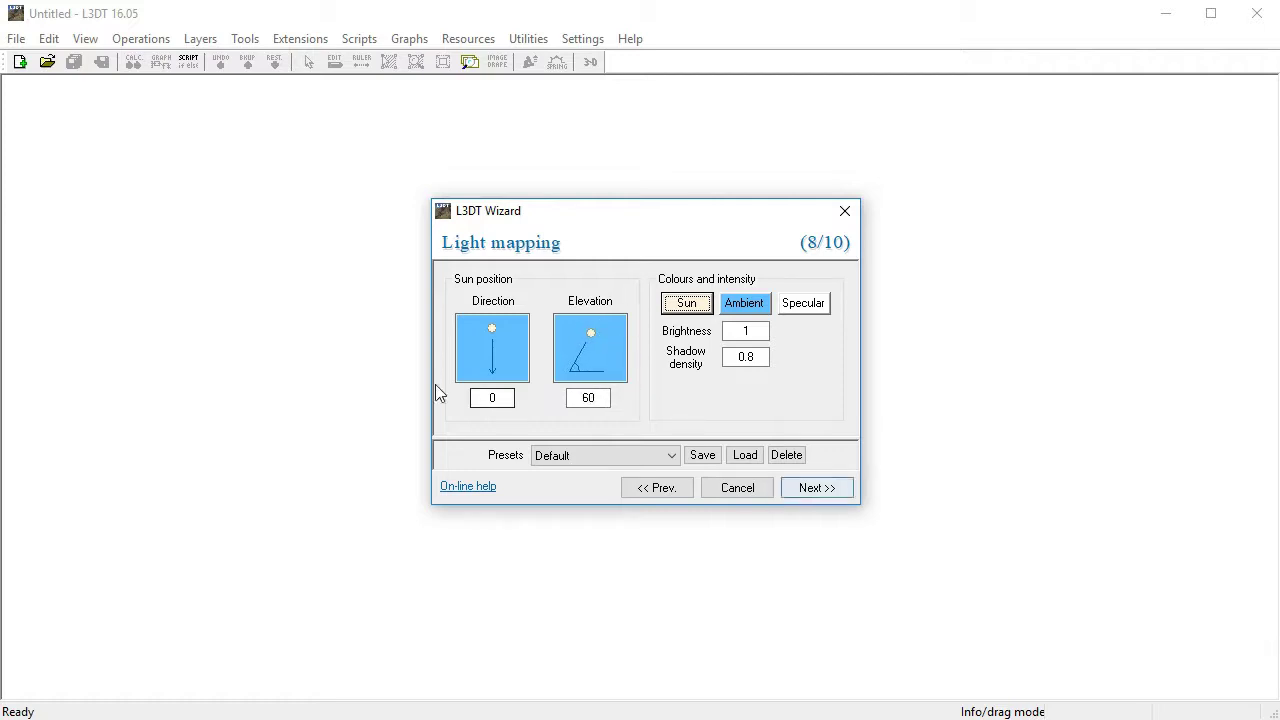
{"action": "left_click", "coordinate": [810, 489]}
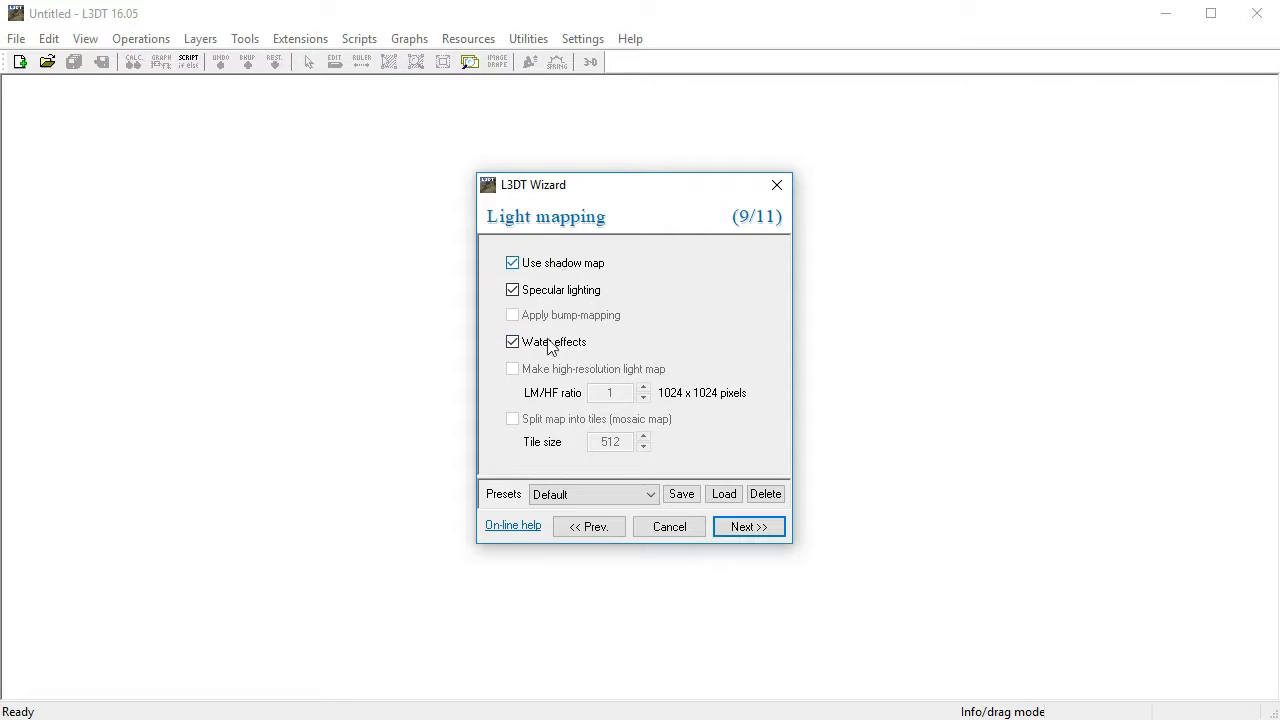
{"action": "left_click", "coordinate": [751, 527]}
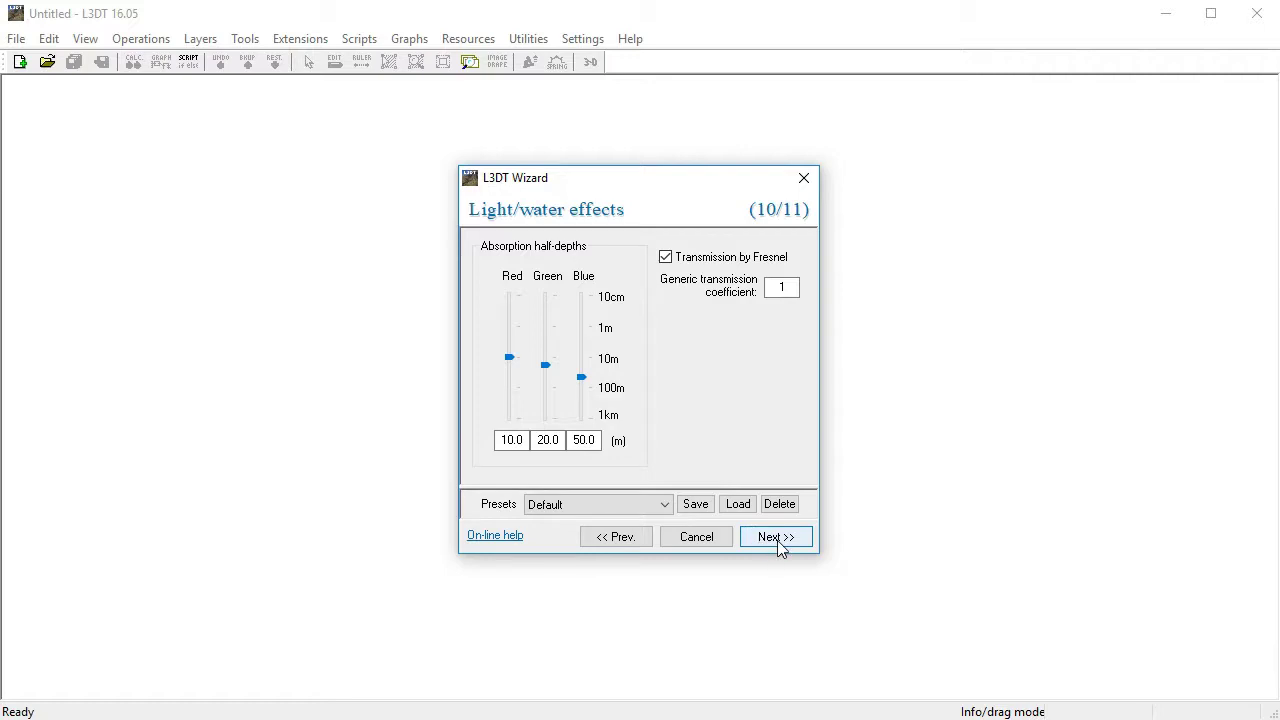
{"action": "left_click", "coordinate": [776, 538]}
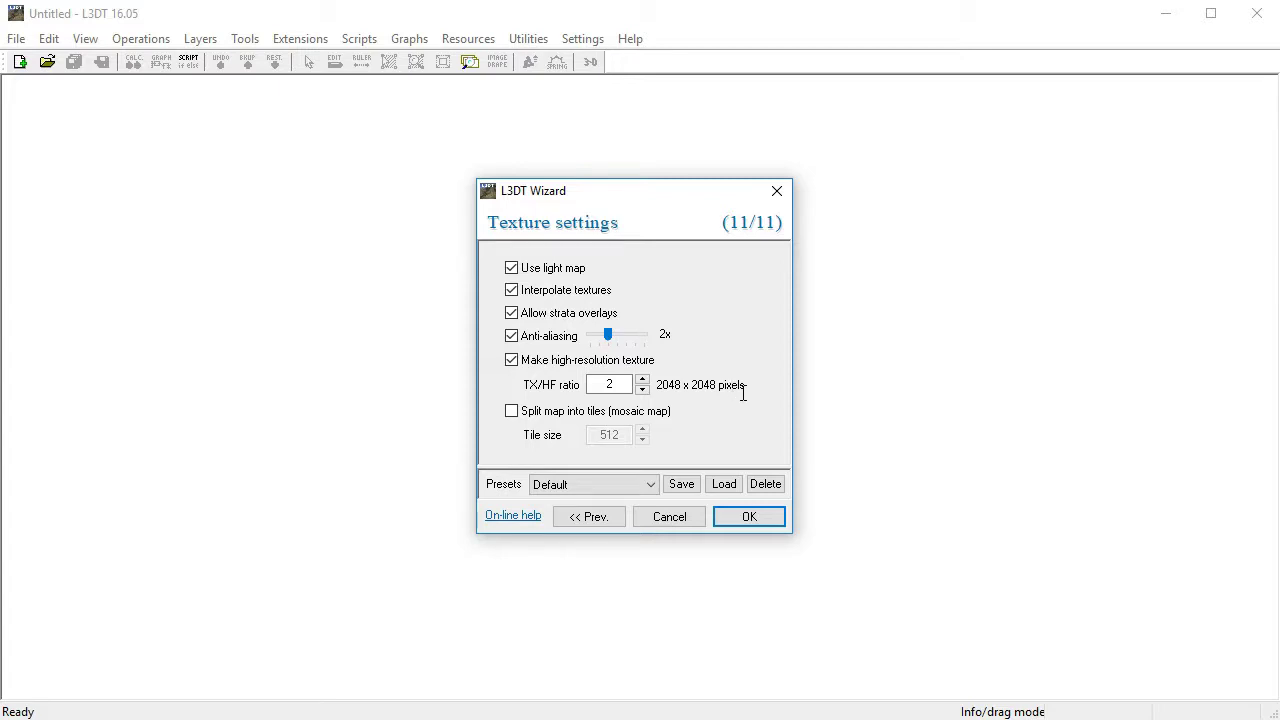
{"action": "left_click", "coordinate": [757, 521]}
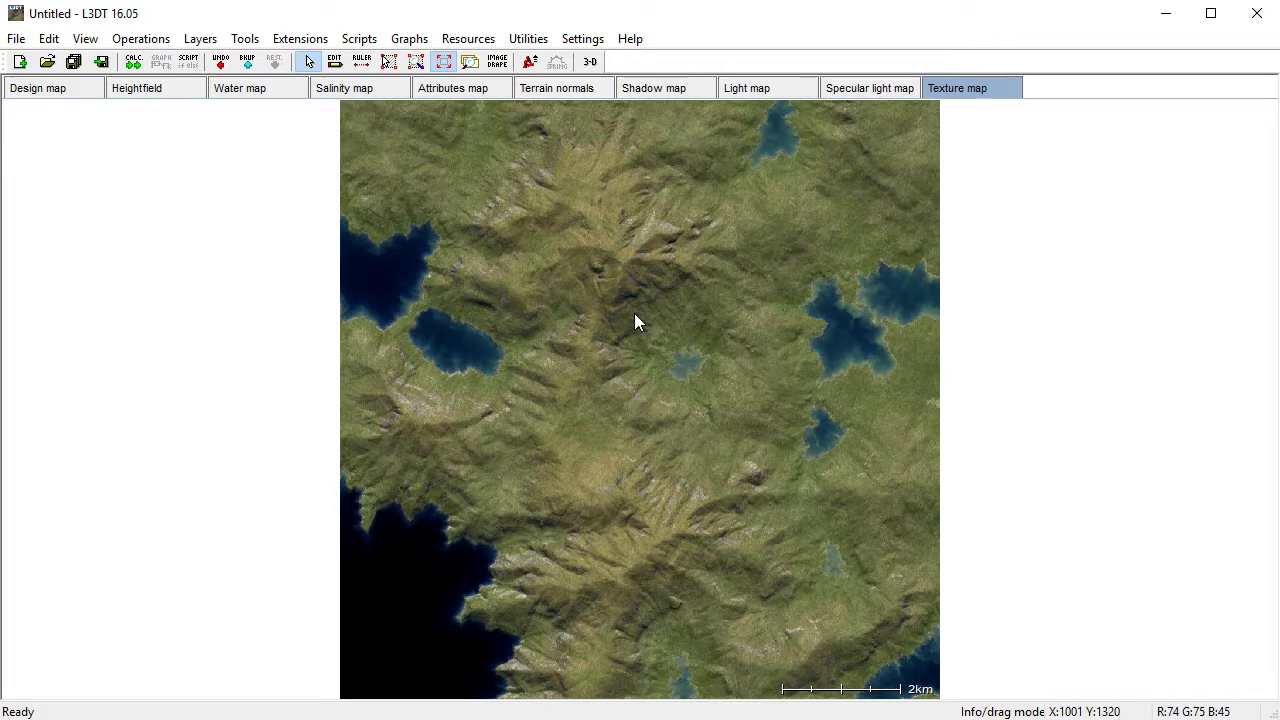
Begin saving the project and create a folder named l3dt-textures on the desktop (Skrivbord).
{"action": "left_click", "coordinate": [74, 62]}
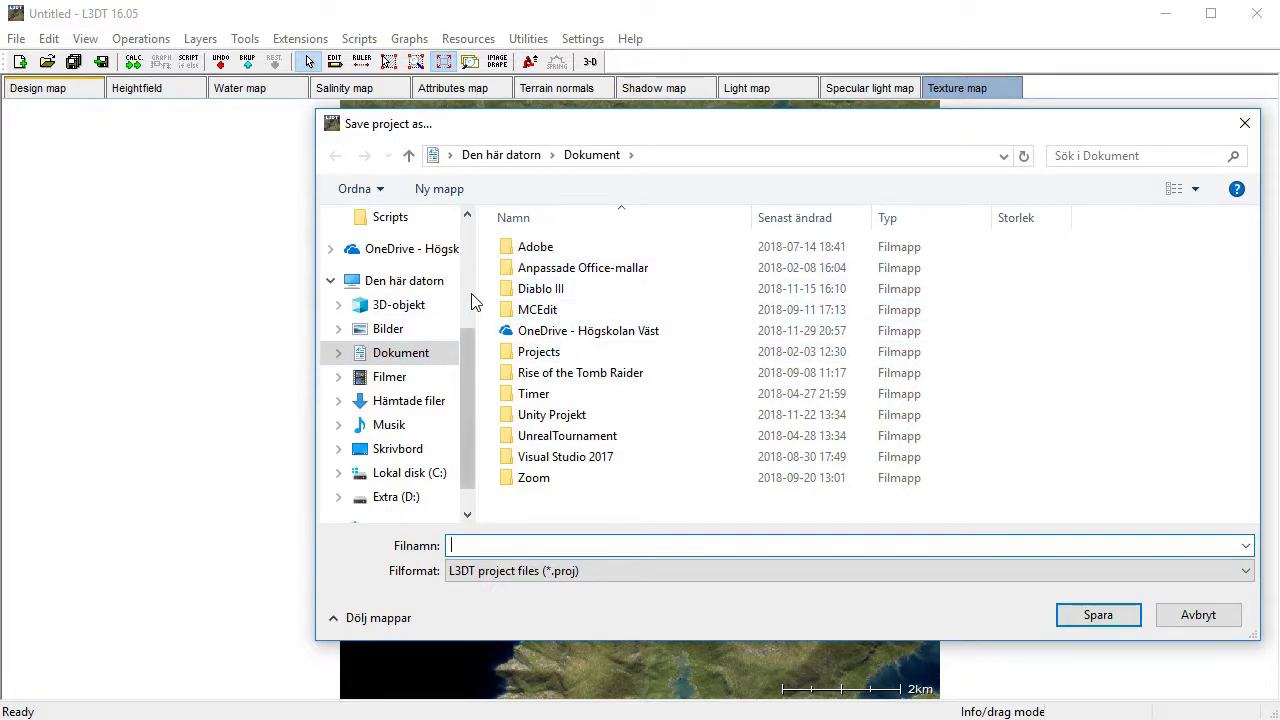
{"action": "scroll", "coordinate": [473, 251], "scroll_direction": "up", "scroll_amount": 3}
{"action": "left_click", "coordinate": [385, 260]}
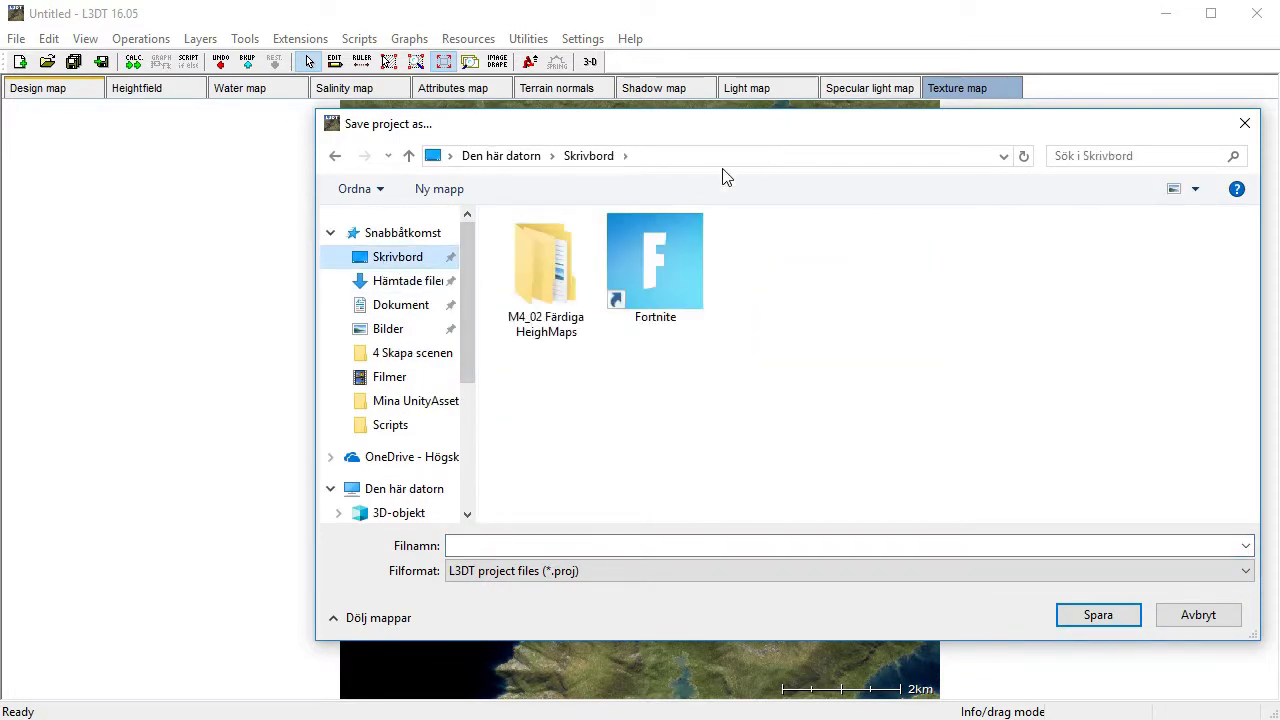
{"action": "right_click", "coordinate": [664, 413]}
{"action": "mouse_move", "coordinate": [749, 618]}
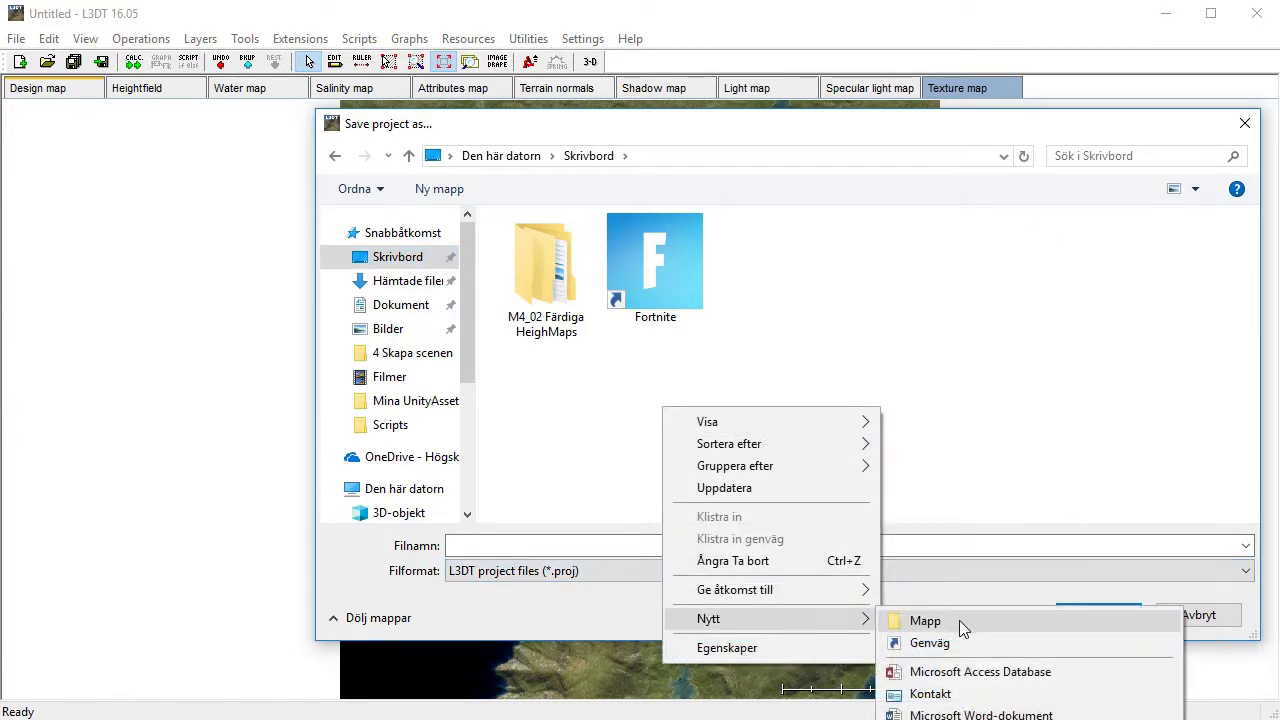
{"action": "left_click", "coordinate": [955, 619]}
{"action": "type", "text": "Hei"}
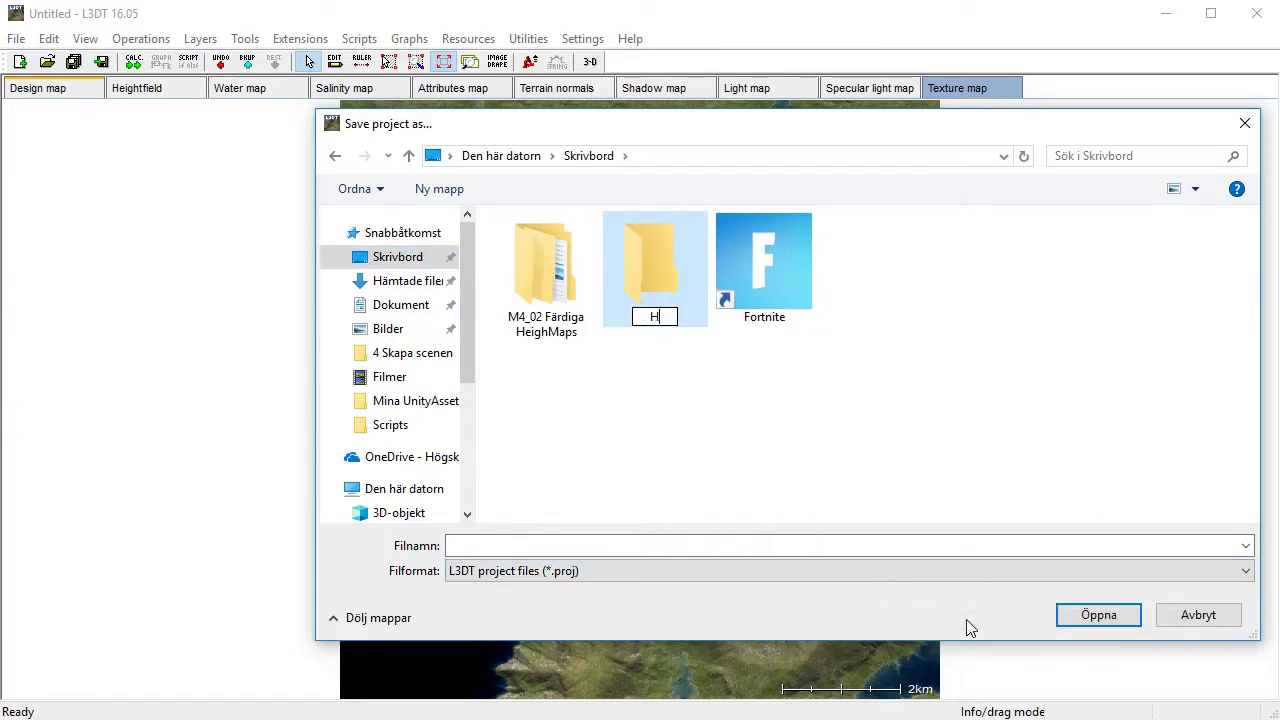
{"action": "key", "text": "BackSpace"}
{"action": "key", "text": "BackSpace"}
{"action": "type", "text": "3dt-hei"}
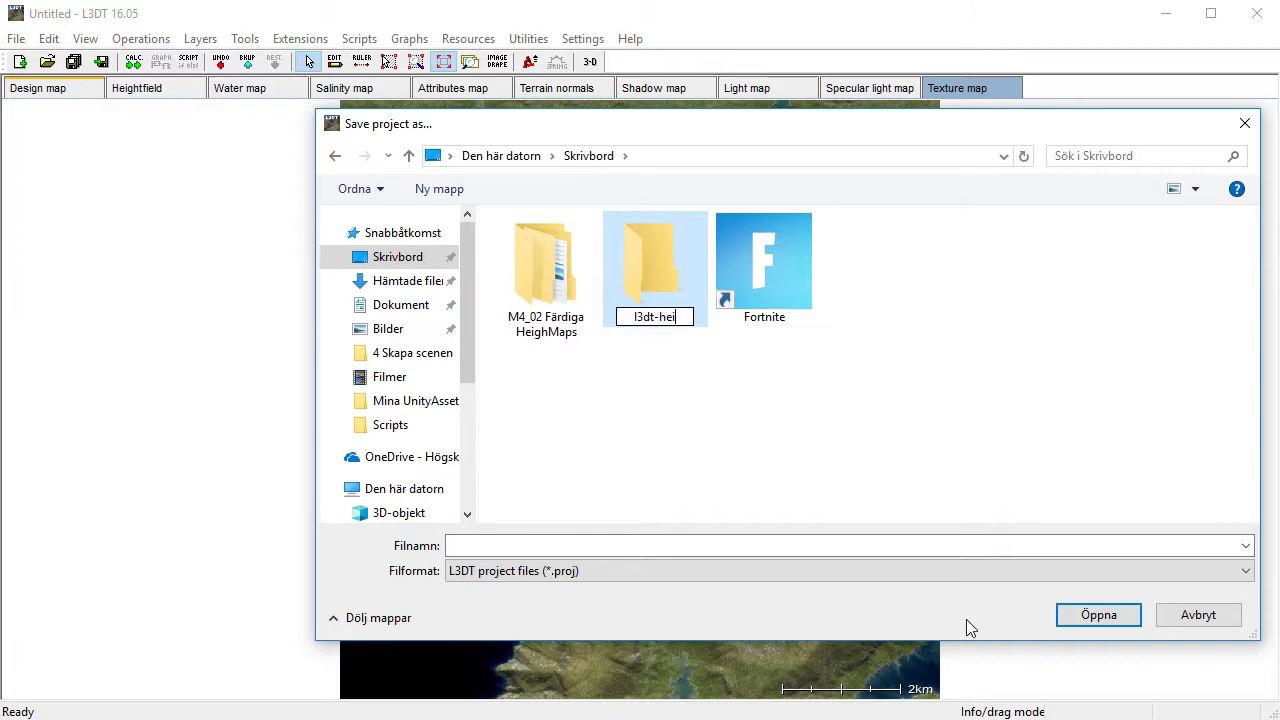
{"action": "key", "text": "BackSpace"}
{"action": "key", "text": "BackSpace"}
{"action": "type", "text": "textures"}
{"action": "key", "text": "Return"}
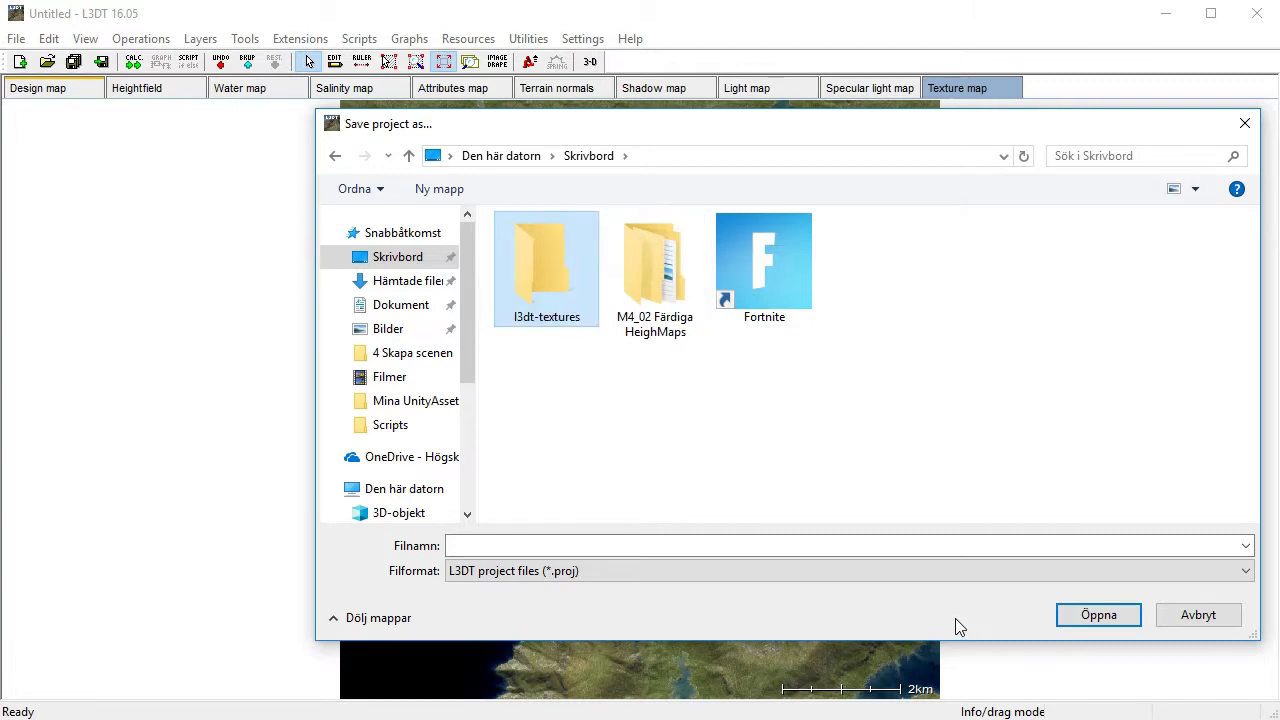
Save the project under the name map inside the l3dt-textures folder.
{"action": "double_click", "coordinate": [568, 295]}
{"action": "left_click", "coordinate": [547, 550]}
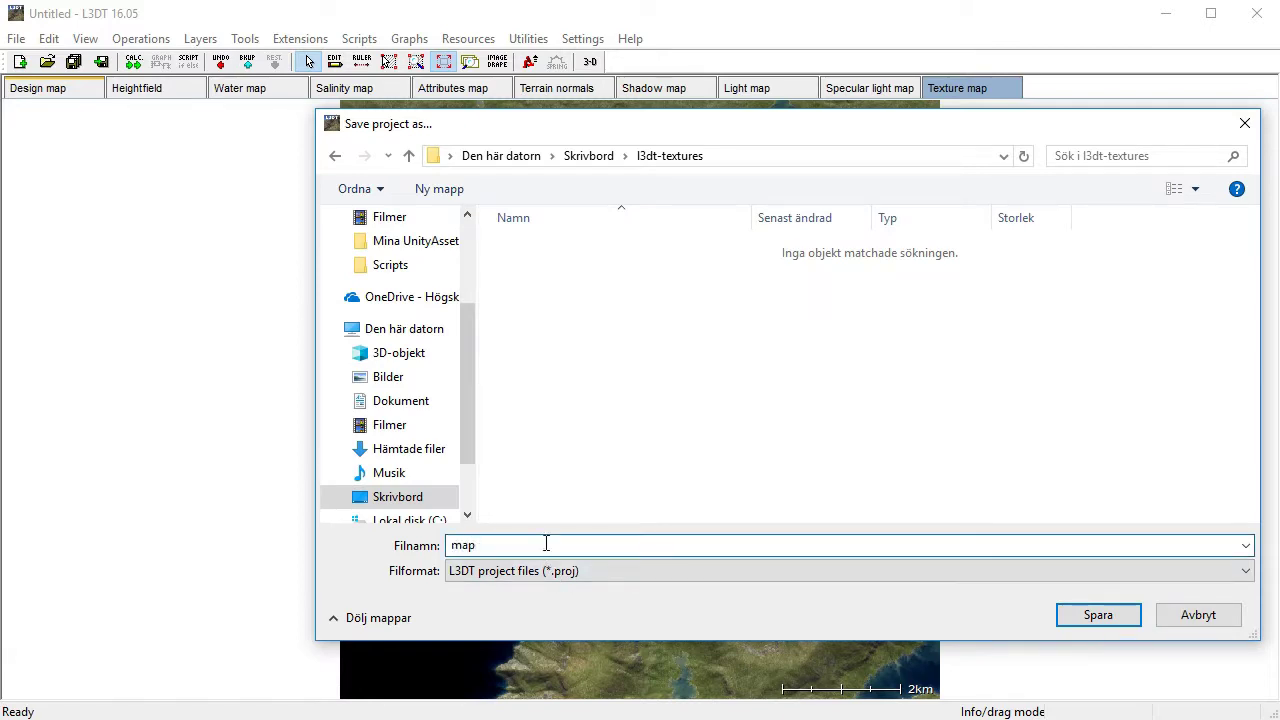
{"action": "type", "text": "map"}
{"action": "left_click", "coordinate": [1124, 620]}
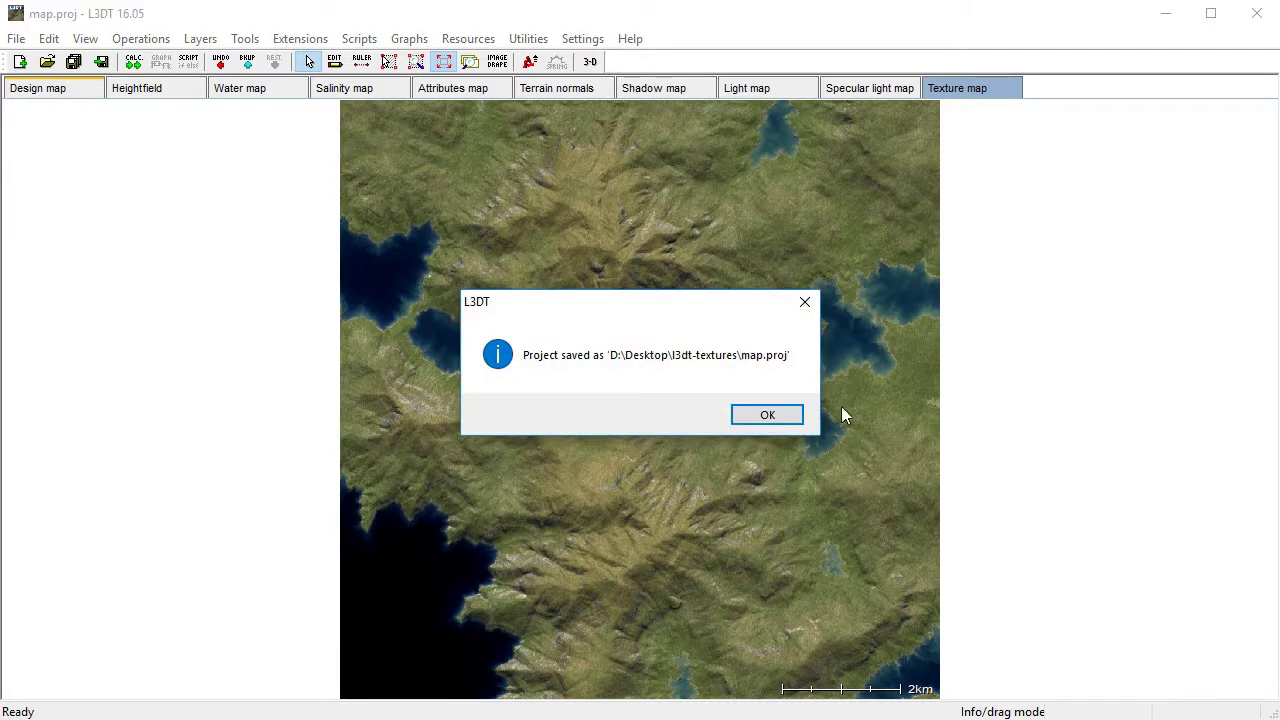
{"action": "left_click", "coordinate": [767, 415]}
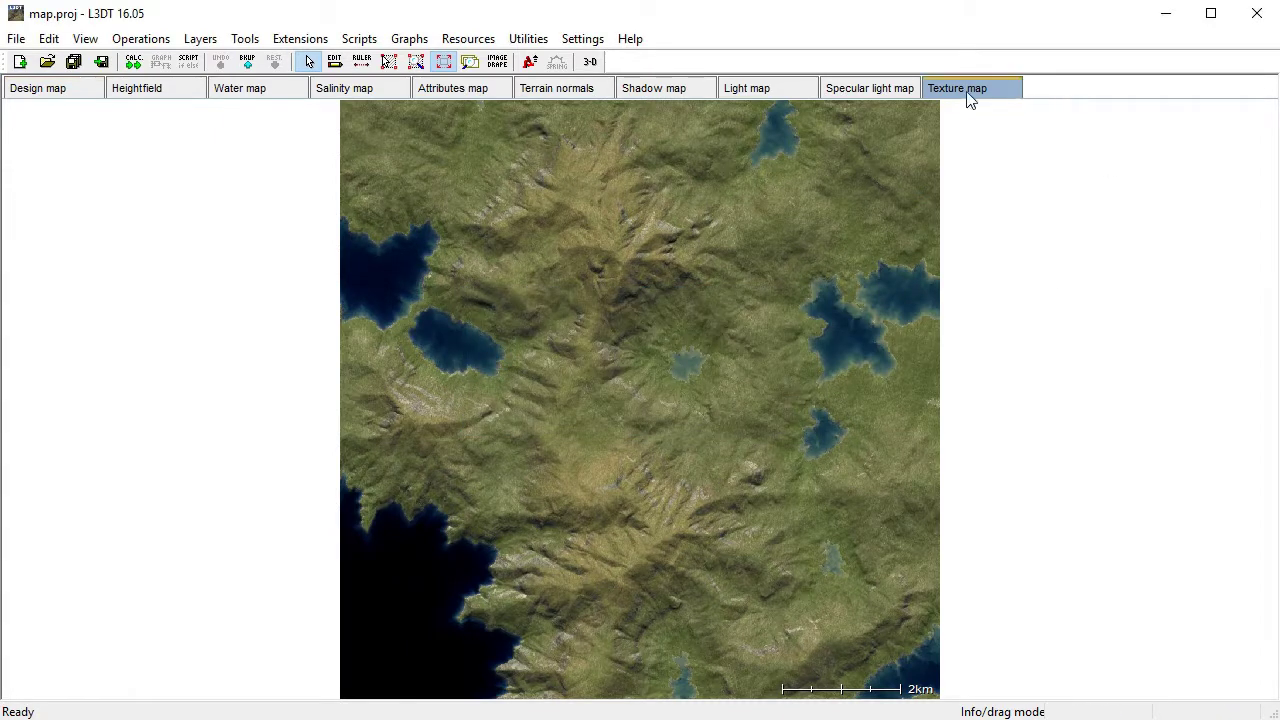
Display the terrain's specular light map.
{"action": "left_click", "coordinate": [862, 89]}
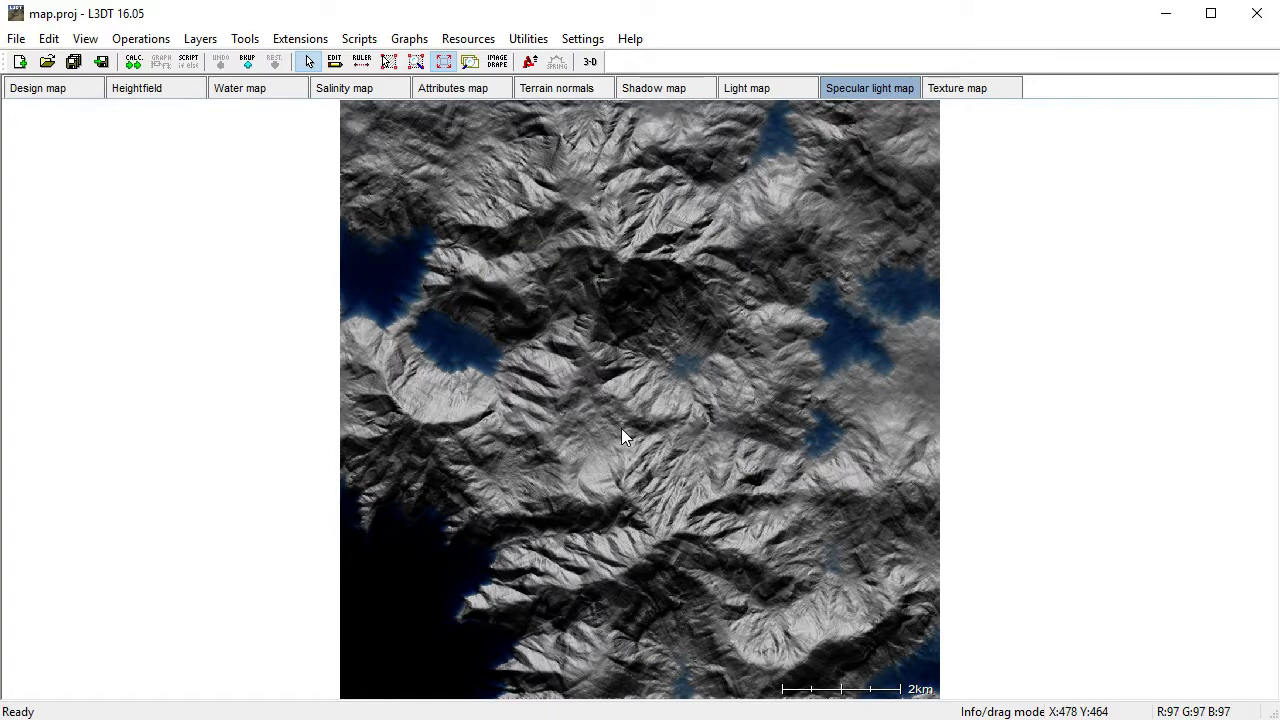
View the terrain's light map, shadow map and terrain normals map in turn.
{"action": "left_click", "coordinate": [760, 90]}
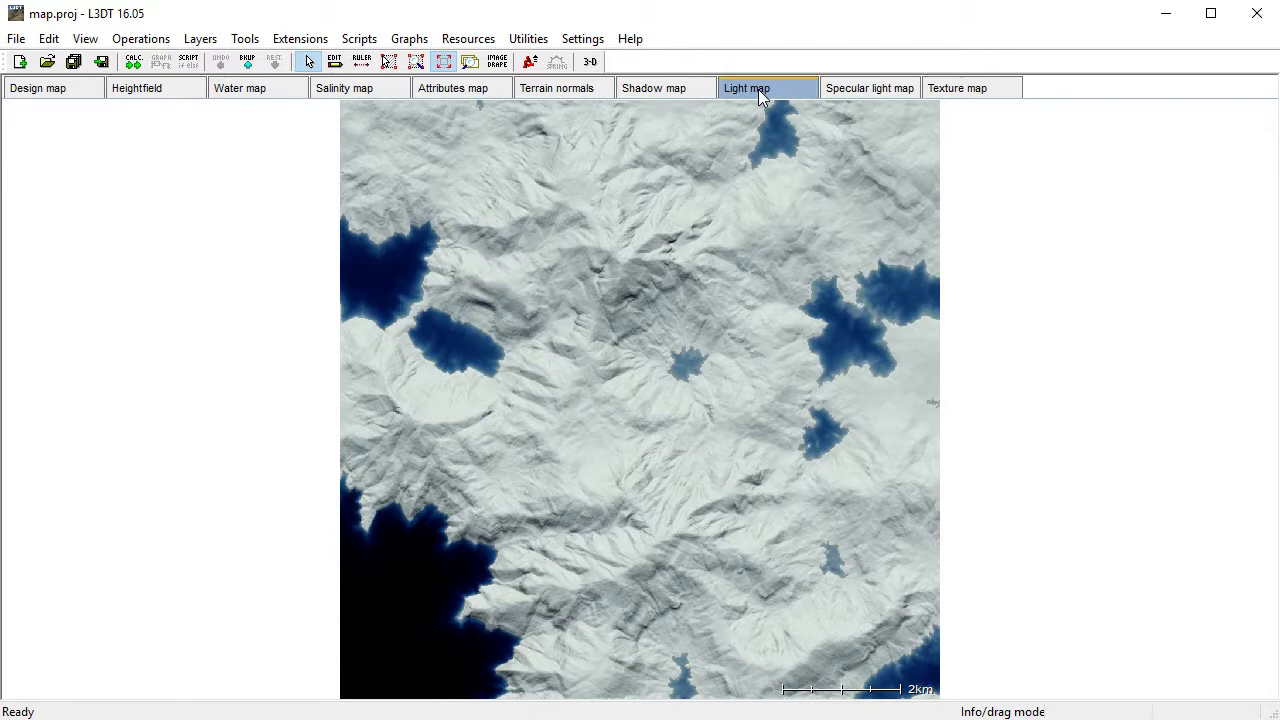
{"action": "left_click", "coordinate": [651, 92]}
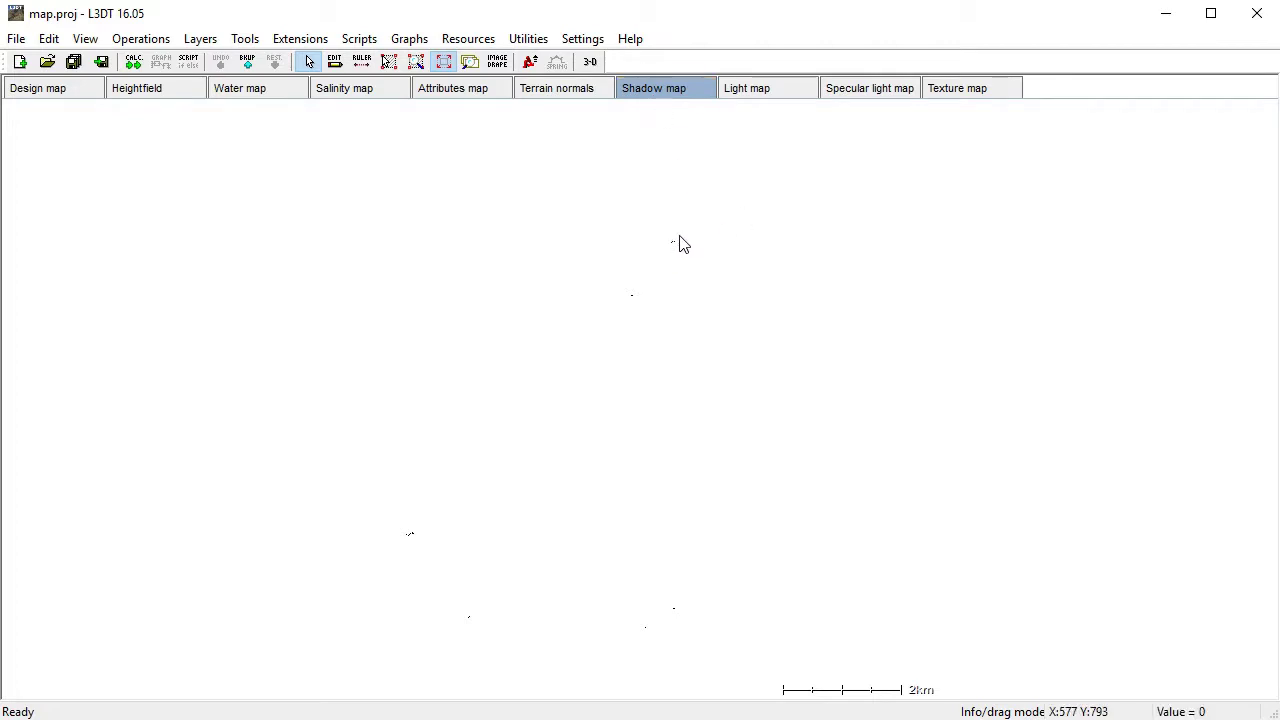
{"action": "left_click", "coordinate": [548, 90]}
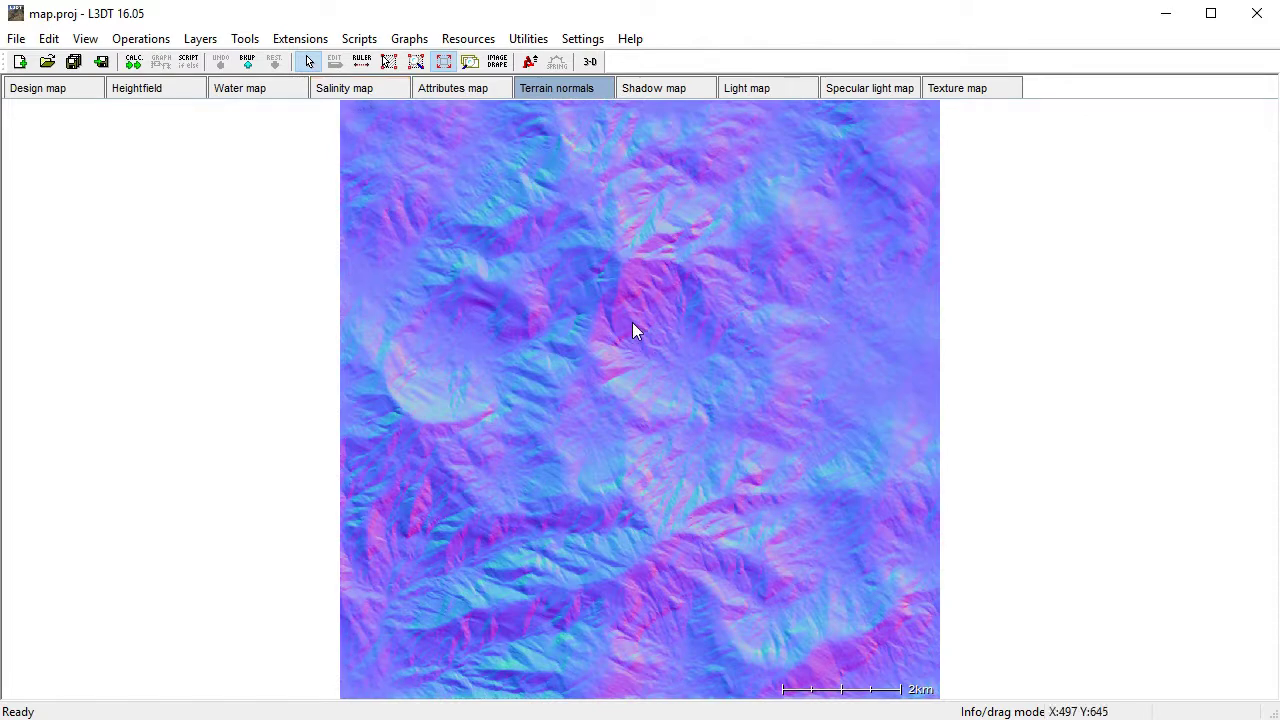
Export the heightfield map in RAW format under the name height into the project folder.
{"action": "left_click", "coordinate": [182, 96]}
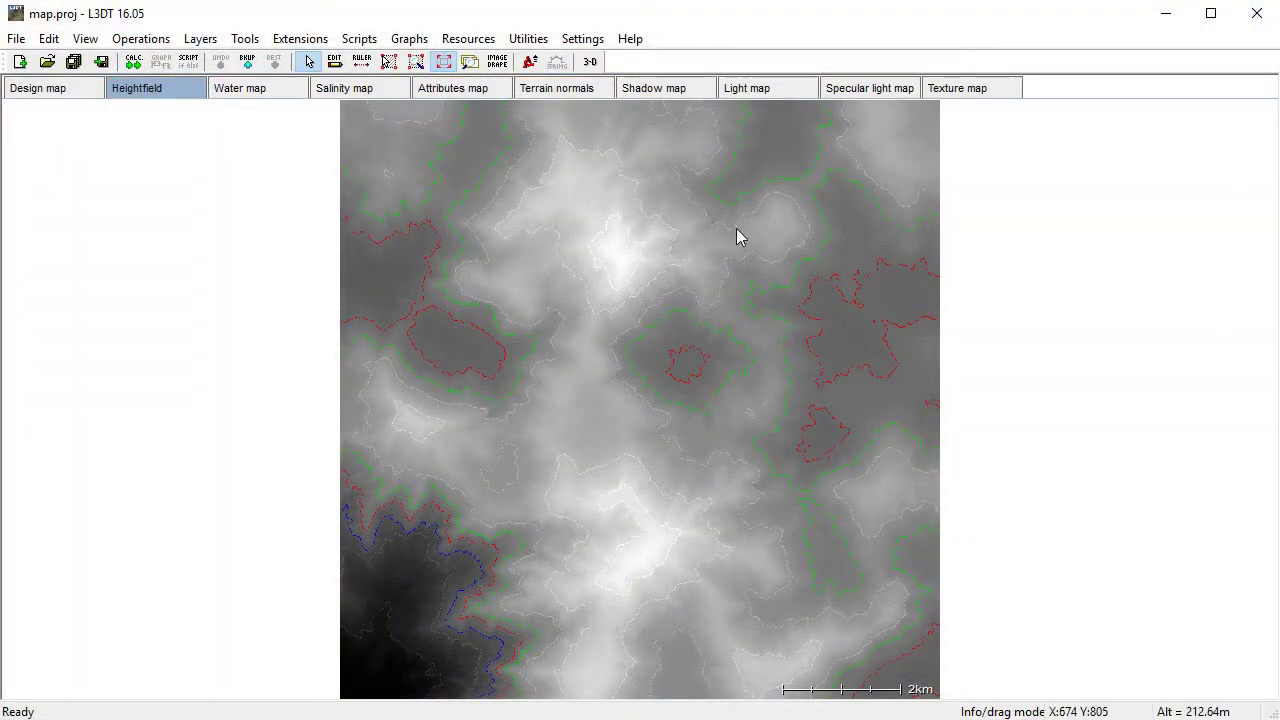
{"action": "right_click", "coordinate": [668, 224]}
{"action": "left_click", "coordinate": [725, 333]}
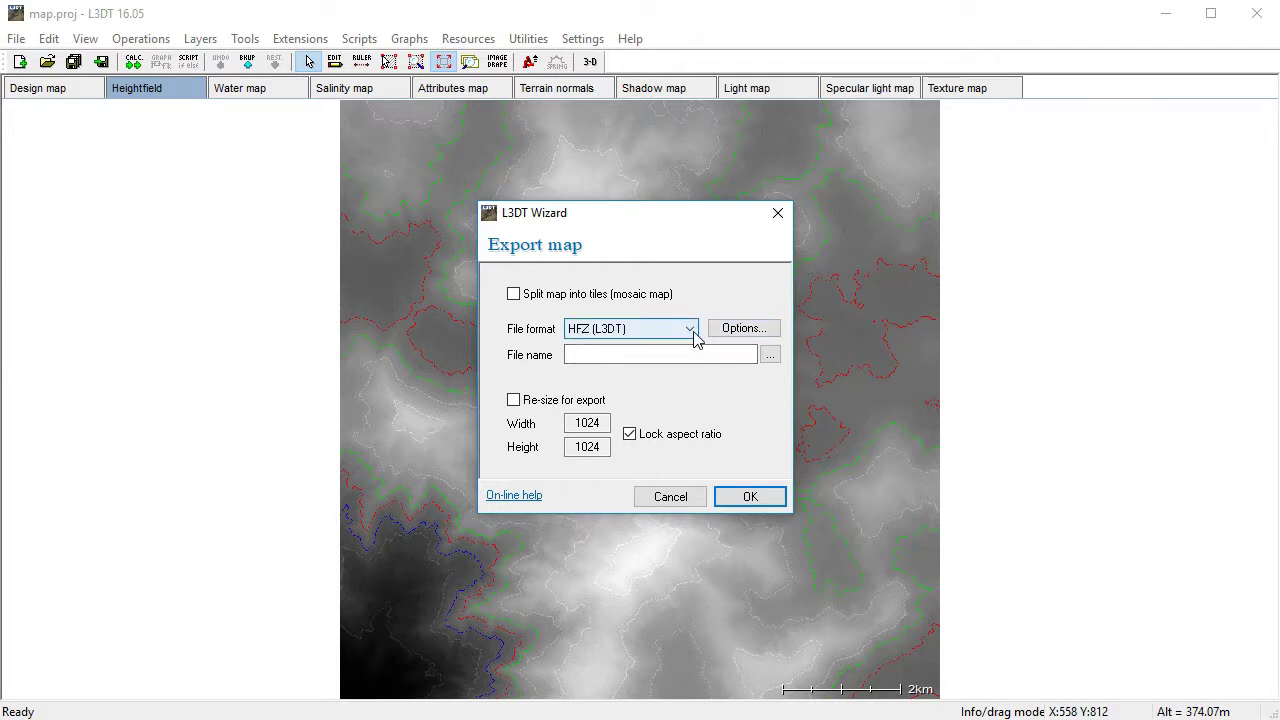
{"action": "left_click", "coordinate": [693, 333]}
{"action": "left_click", "coordinate": [608, 503]}
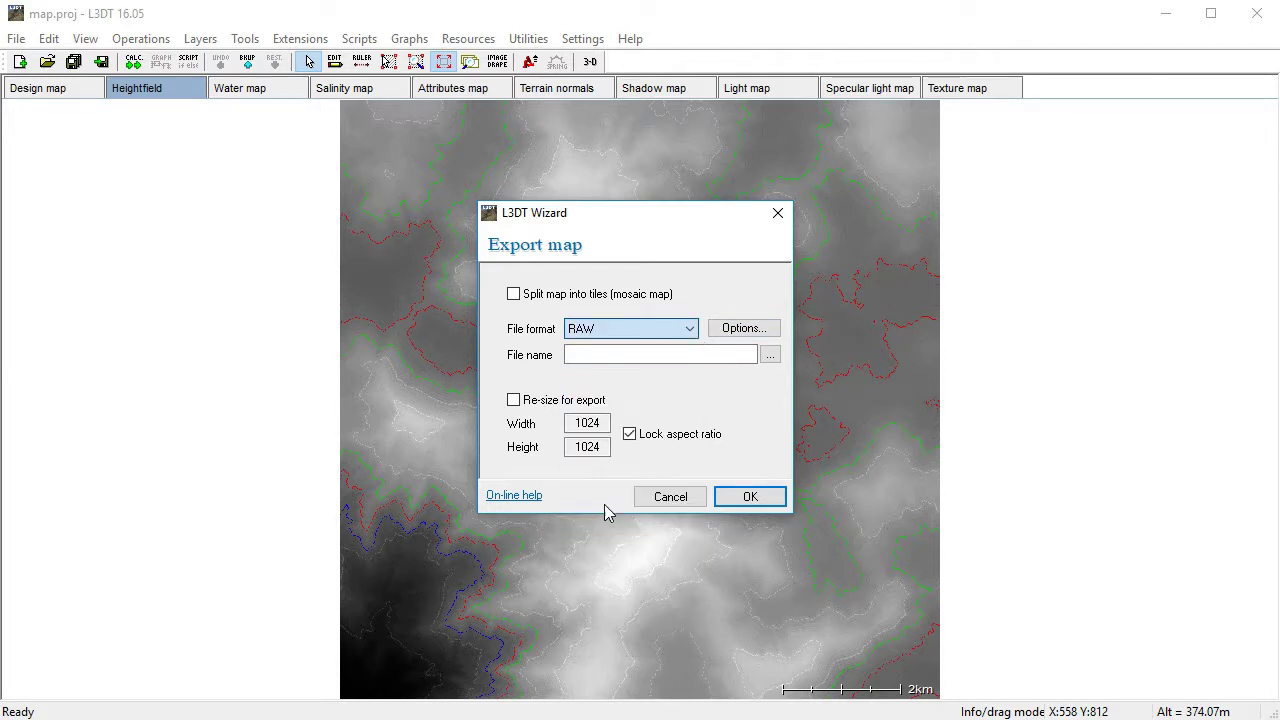
{"action": "left_click", "coordinate": [632, 355]}
{"action": "left_click", "coordinate": [632, 355]}
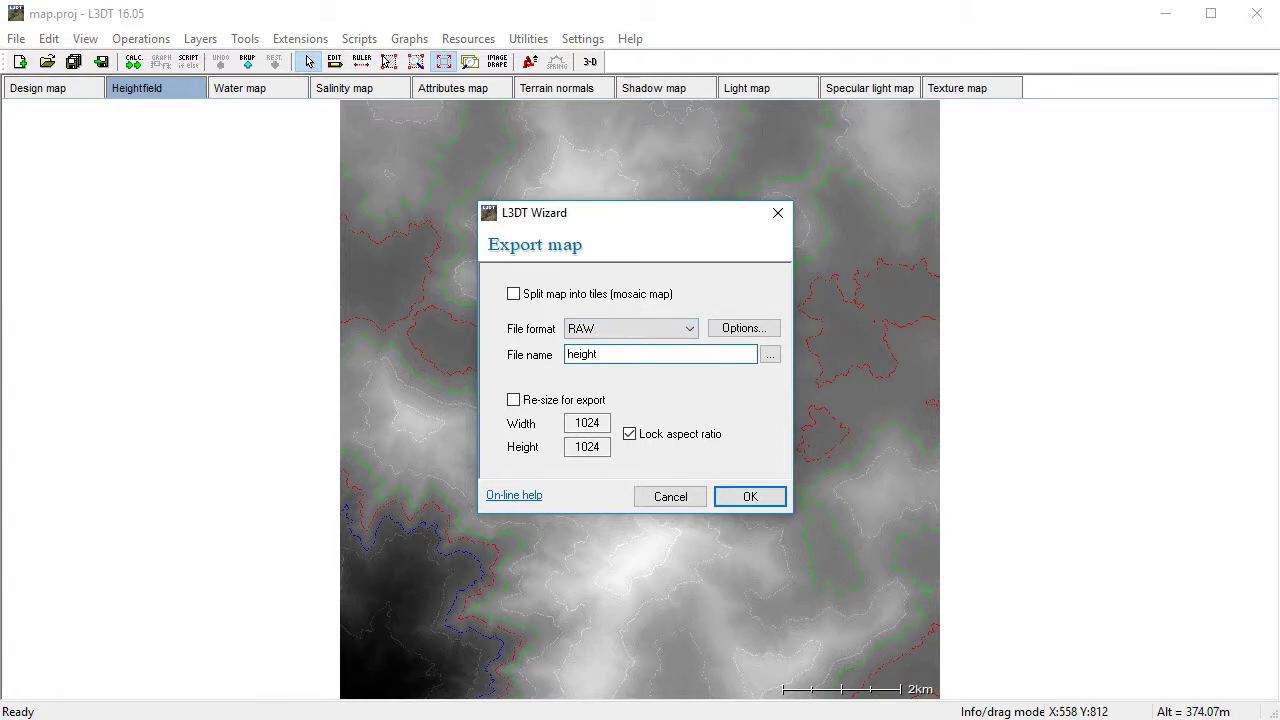
{"action": "type", "text": "height"}
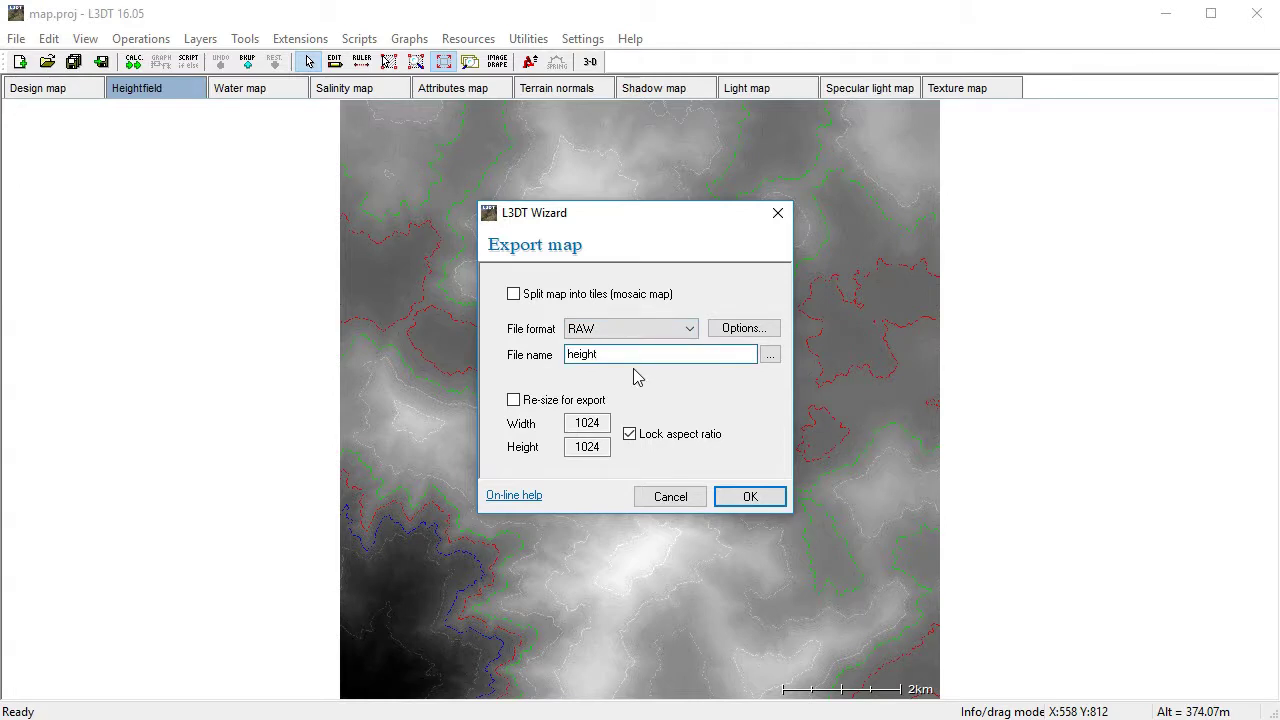
{"action": "left_click", "coordinate": [770, 505]}
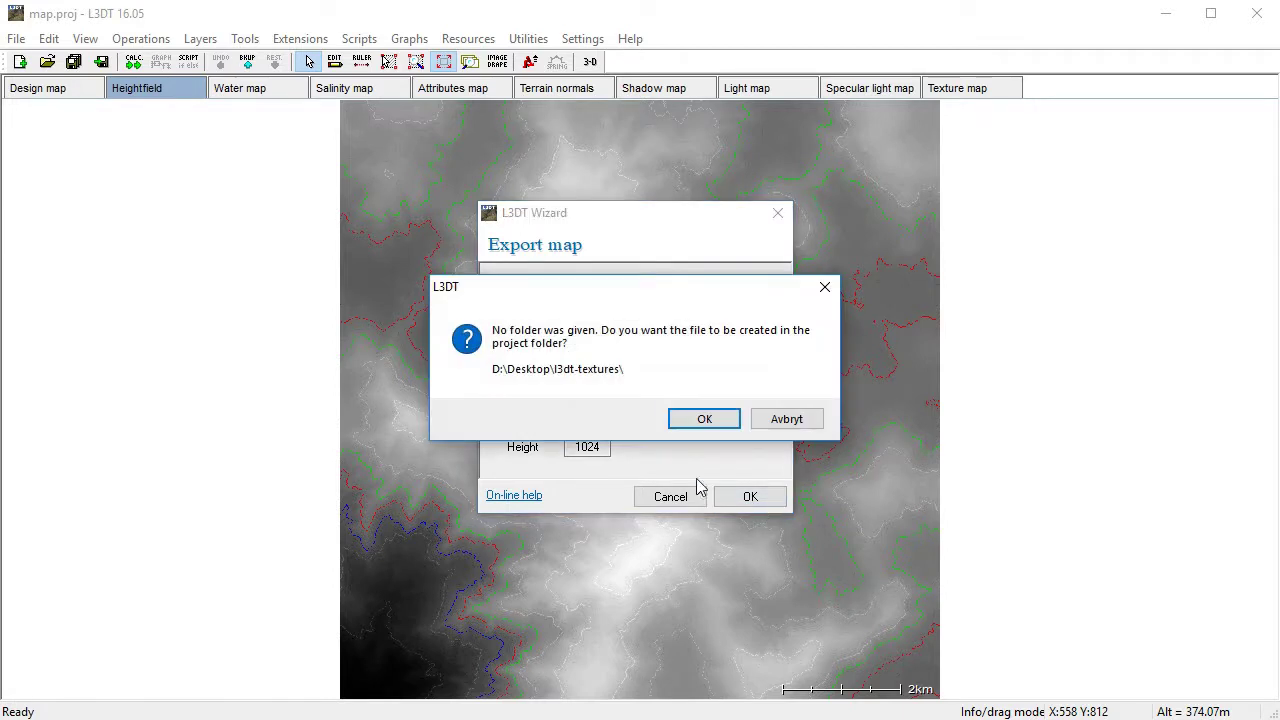
{"action": "left_click", "coordinate": [705, 424]}
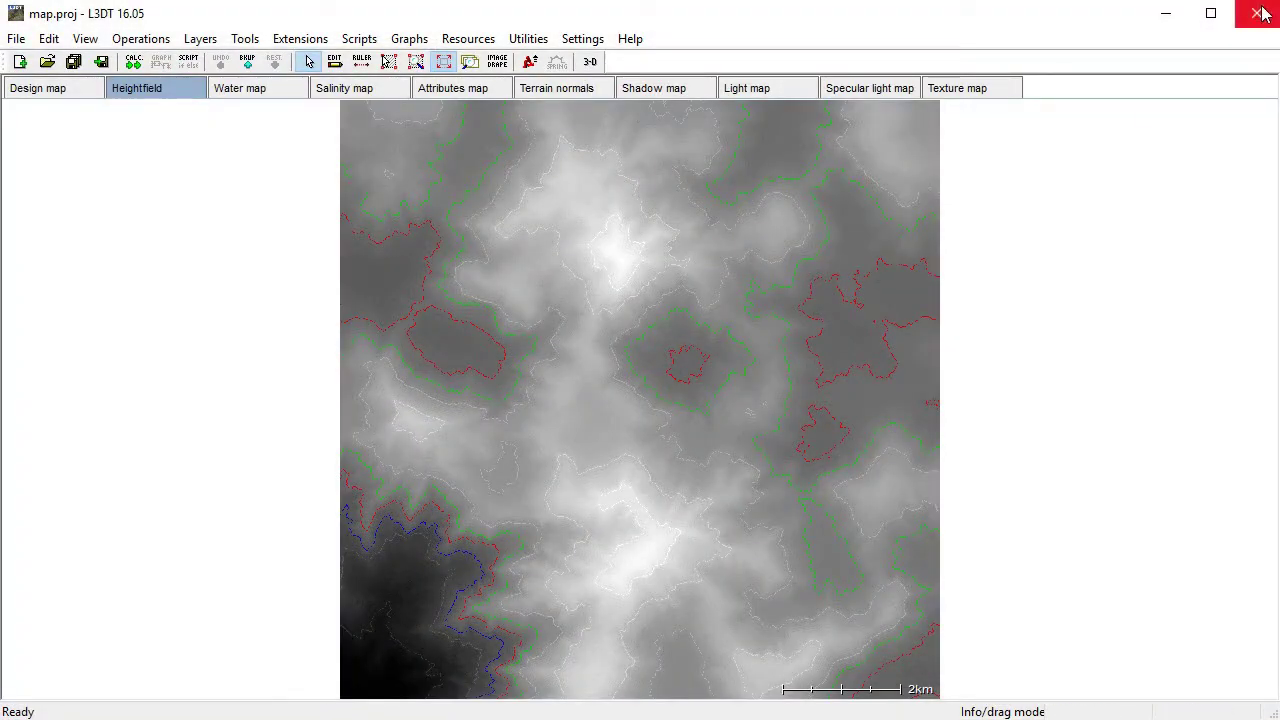
Close L3DT and open the l3dt-textures folder on the desktop (Skrivbord) in File Explorer.
{"action": "left_click", "coordinate": [1258, 13]}
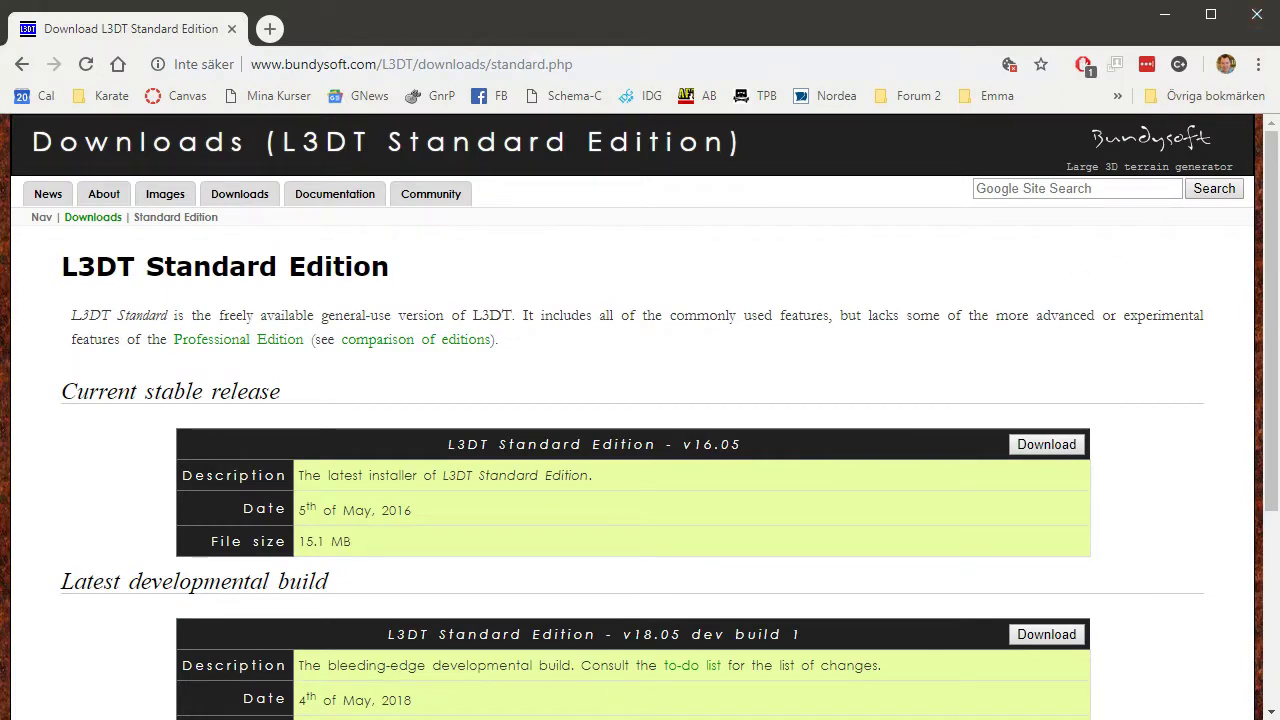
{"action": "key", "text": "alt+Tab"}
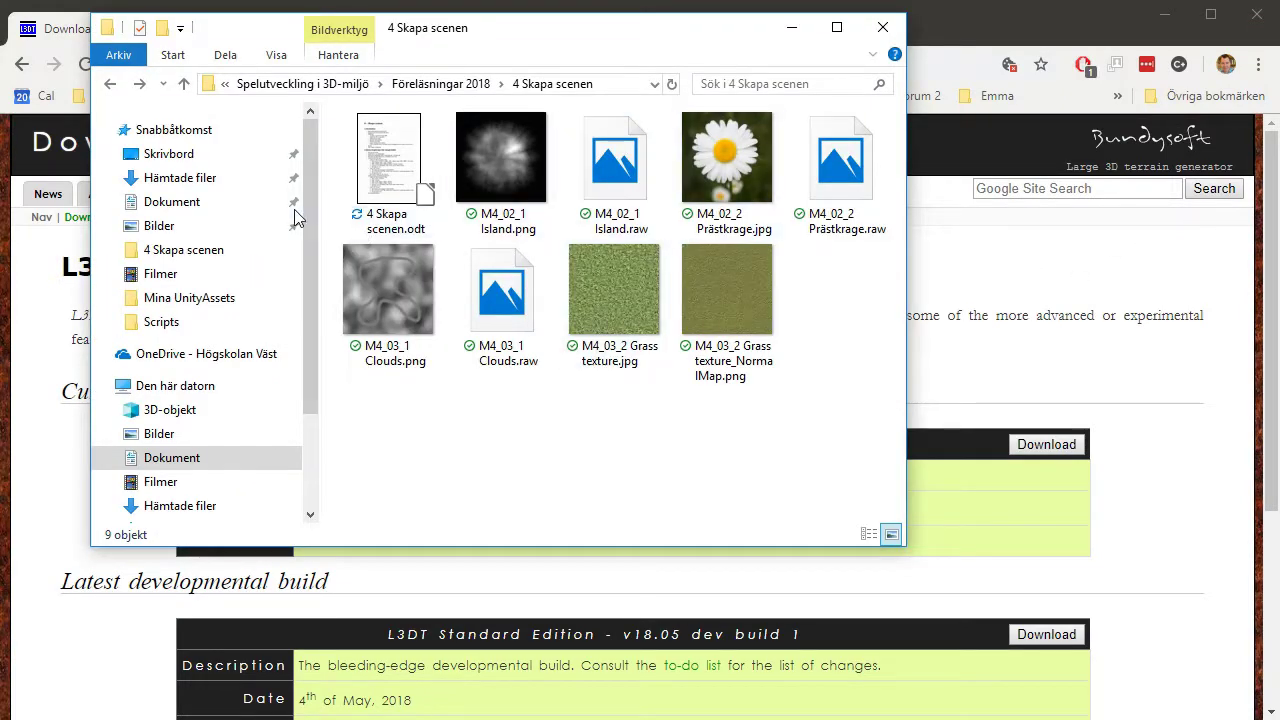
{"action": "left_click", "coordinate": [155, 156]}
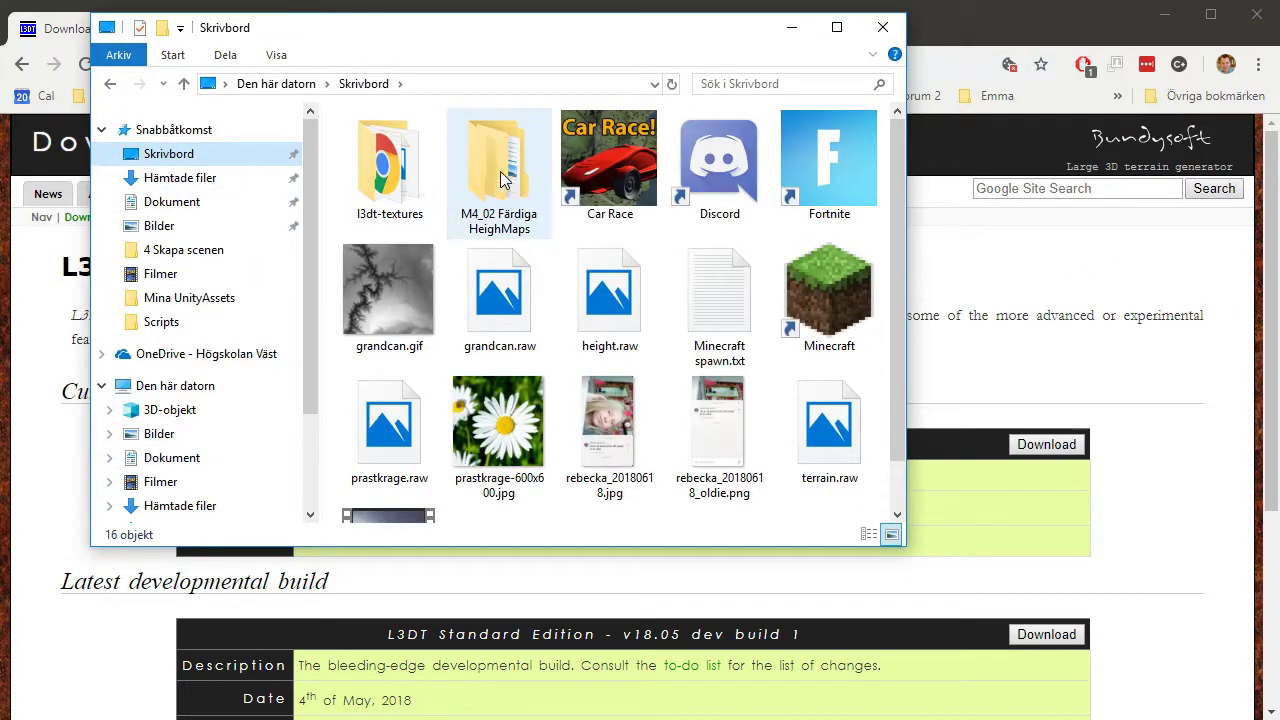
{"action": "left_click", "coordinate": [390, 178]}
{"action": "double_click", "coordinate": [390, 178]}
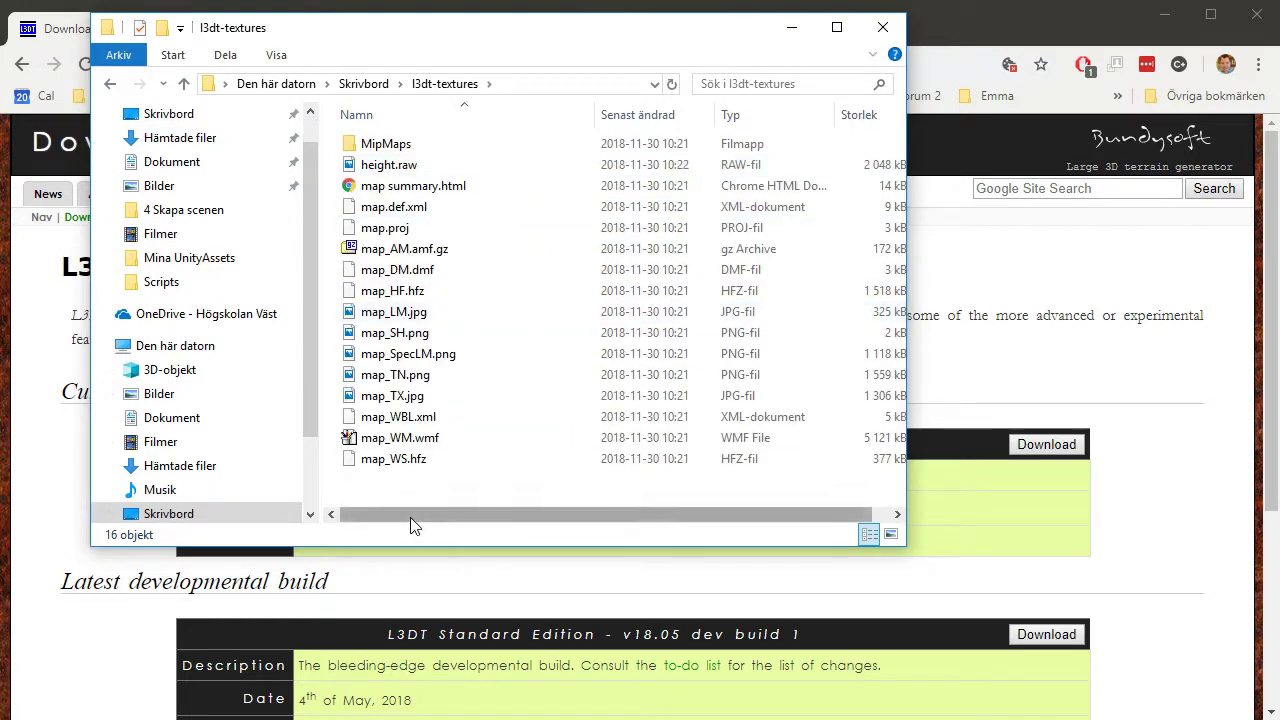
{"action": "left_click_drag", "start_coordinate": [580, 41], "coordinate": [806, 55]}
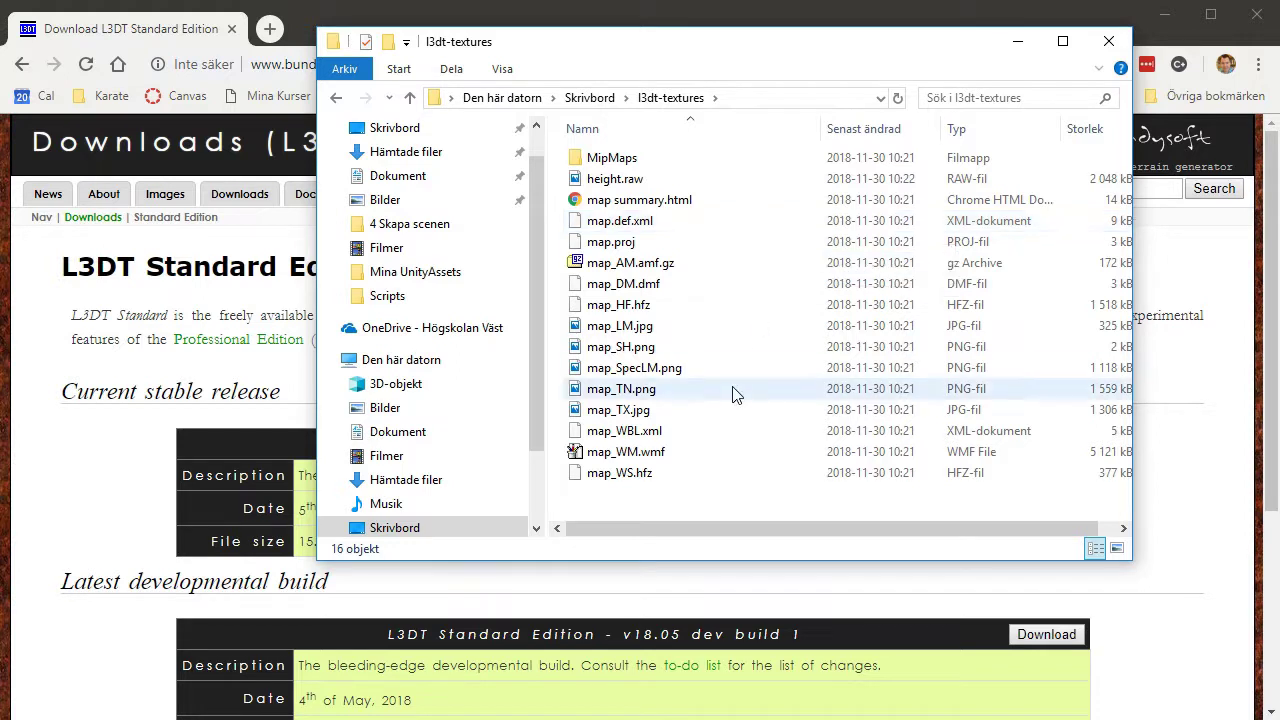
Delete everything in the l3dt-textures folder except height.raw, map_TN.png and map_TX.jpg.
{"action": "mouse_move", "coordinate": [732, 393]}
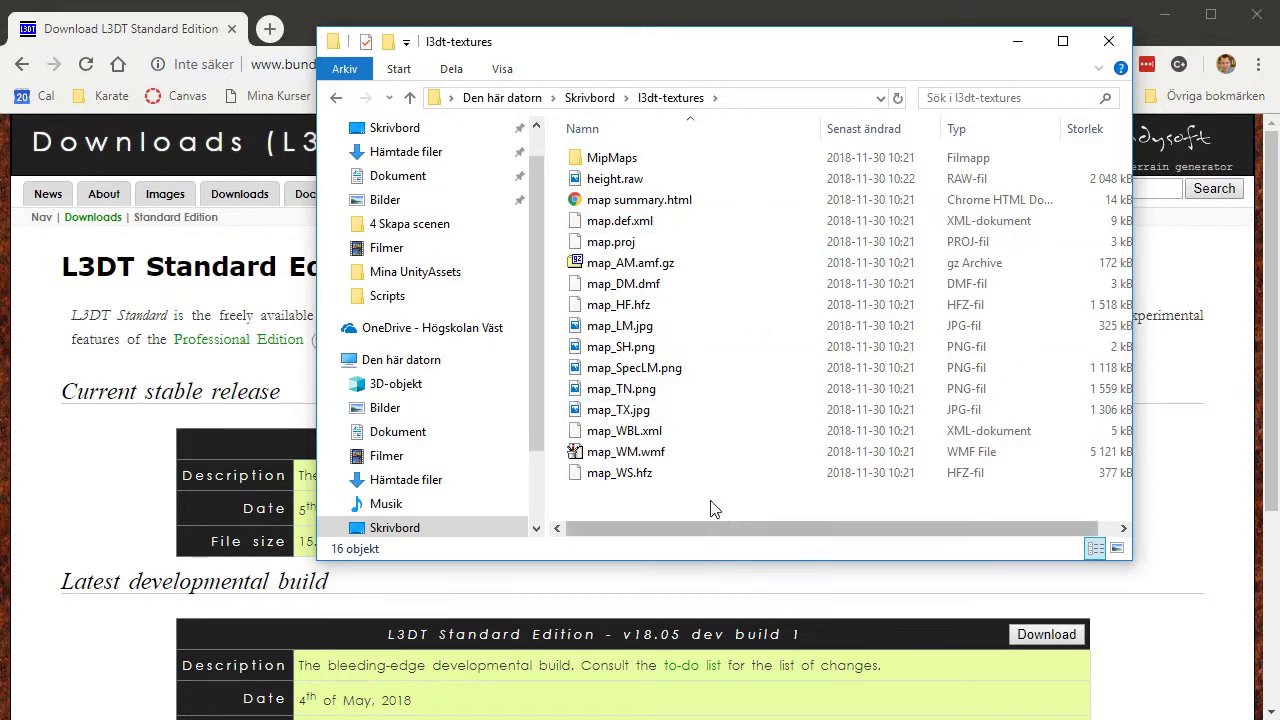
{"action": "key", "text": "ctrl+a"}
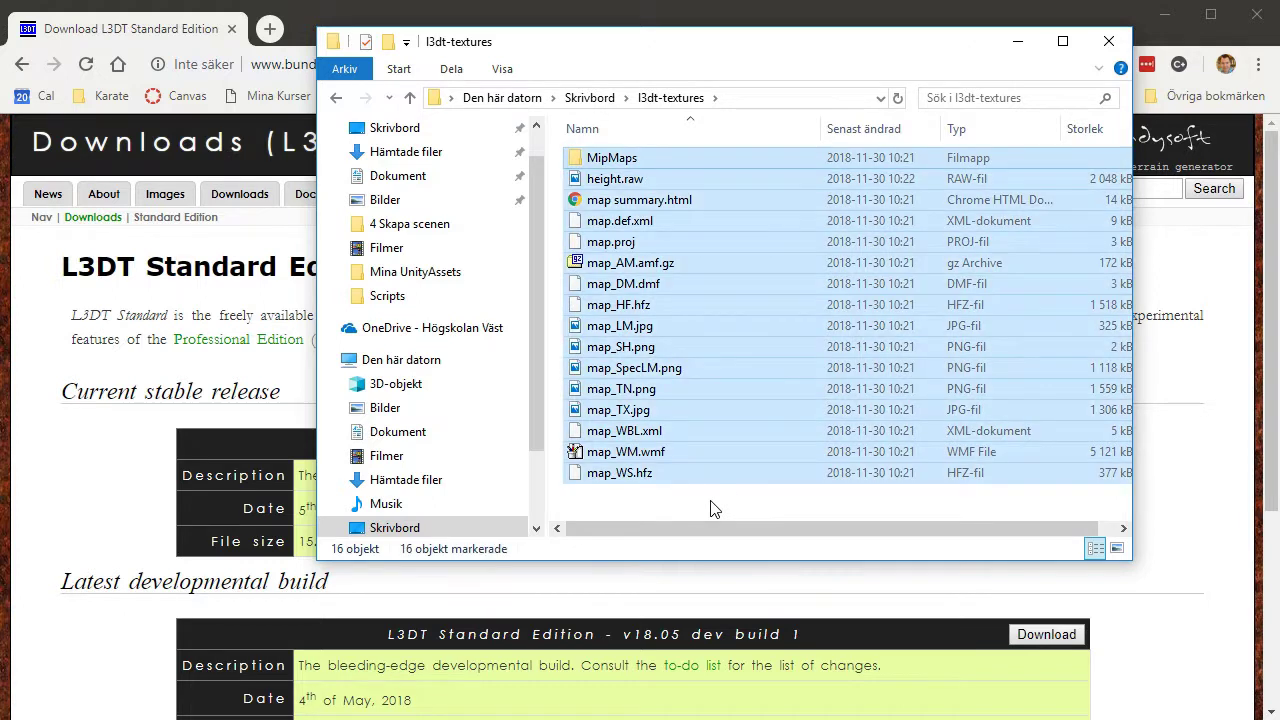
{"action": "left_click", "coordinate": [615, 183], "text": "ctrl"}
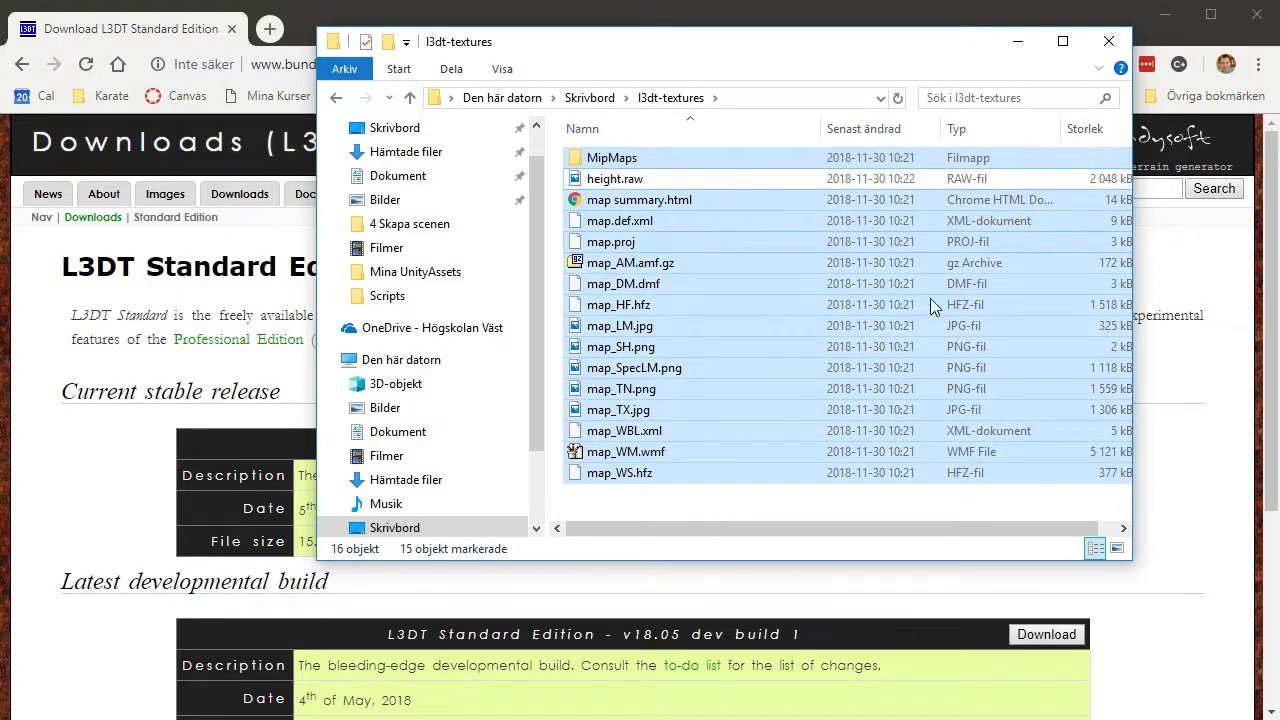
{"action": "left_click", "coordinate": [634, 393], "text": "ctrl"}
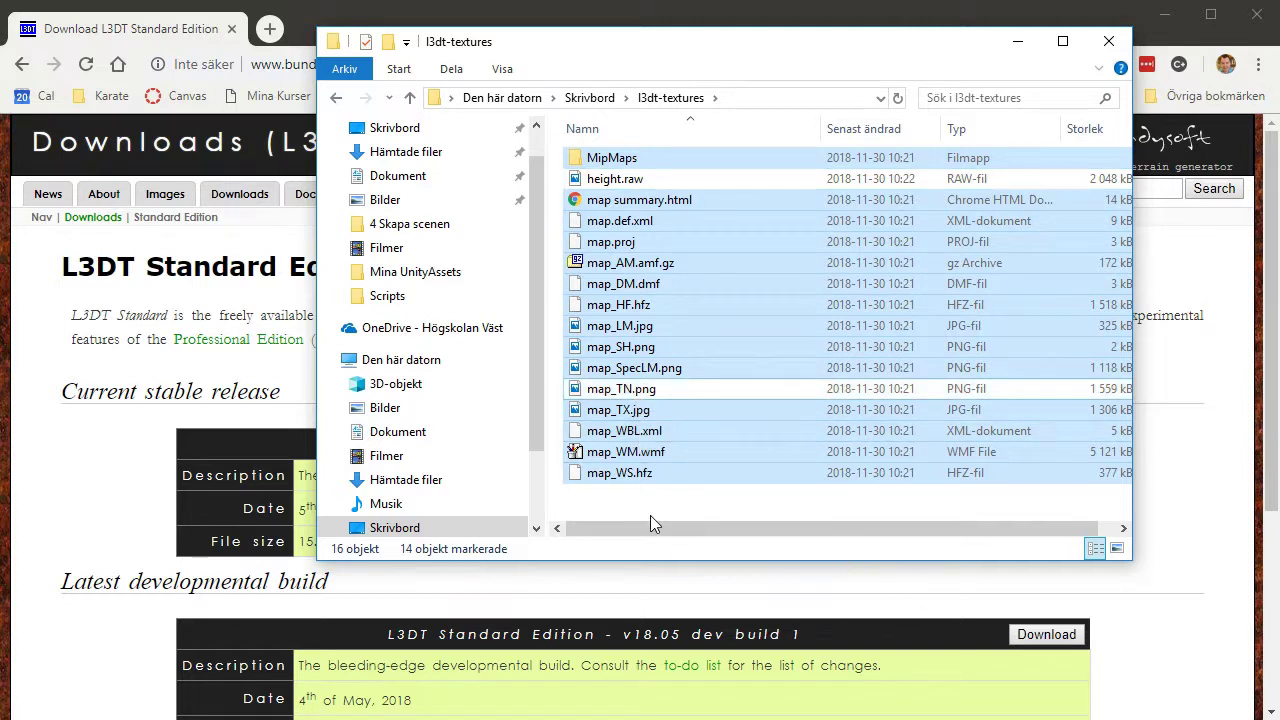
{"action": "left_click", "coordinate": [620, 410], "text": "ctrl"}
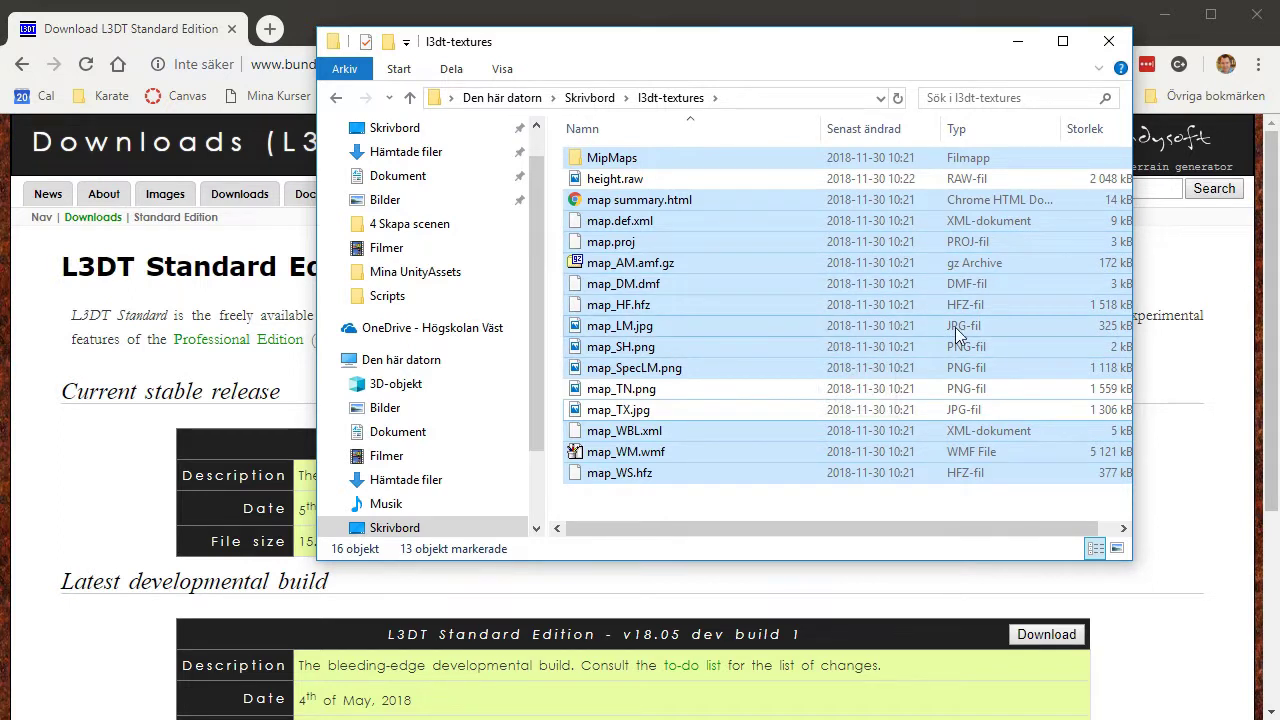
{"action": "key", "text": "Delete"}
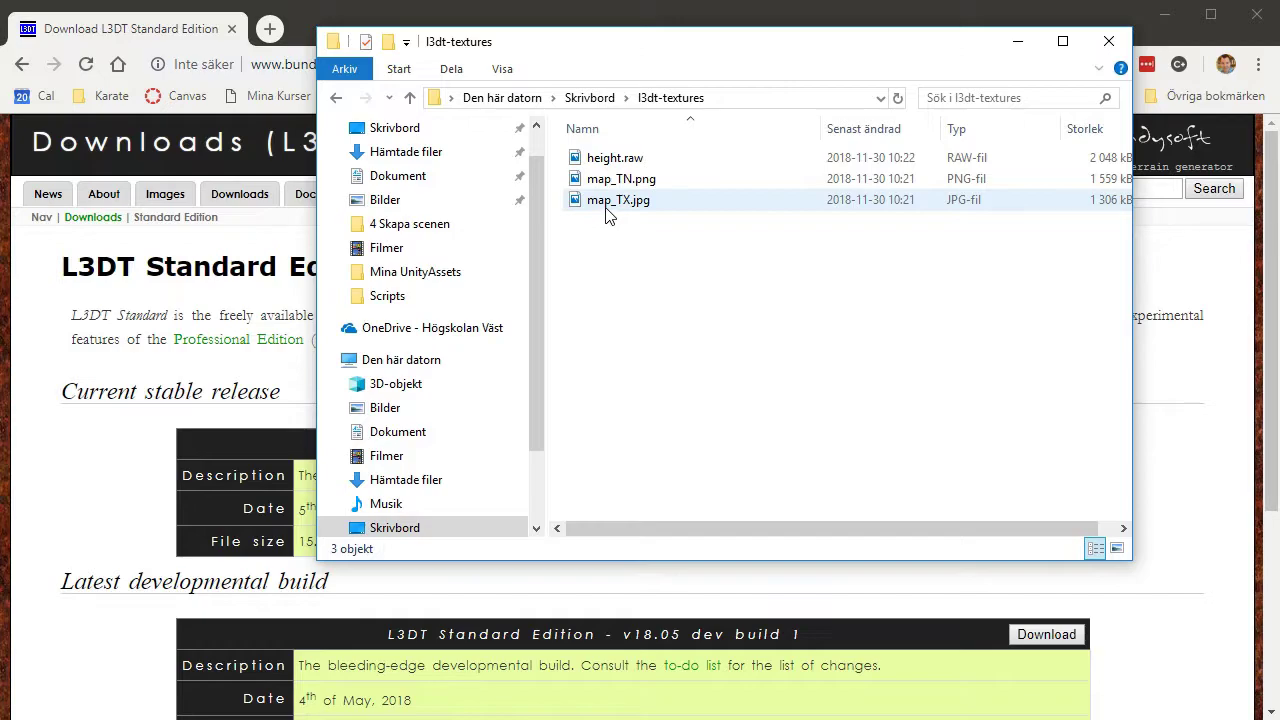
Open map_TX.jpg to preview the texture image.
{"action": "double_click", "coordinate": [605, 205]}
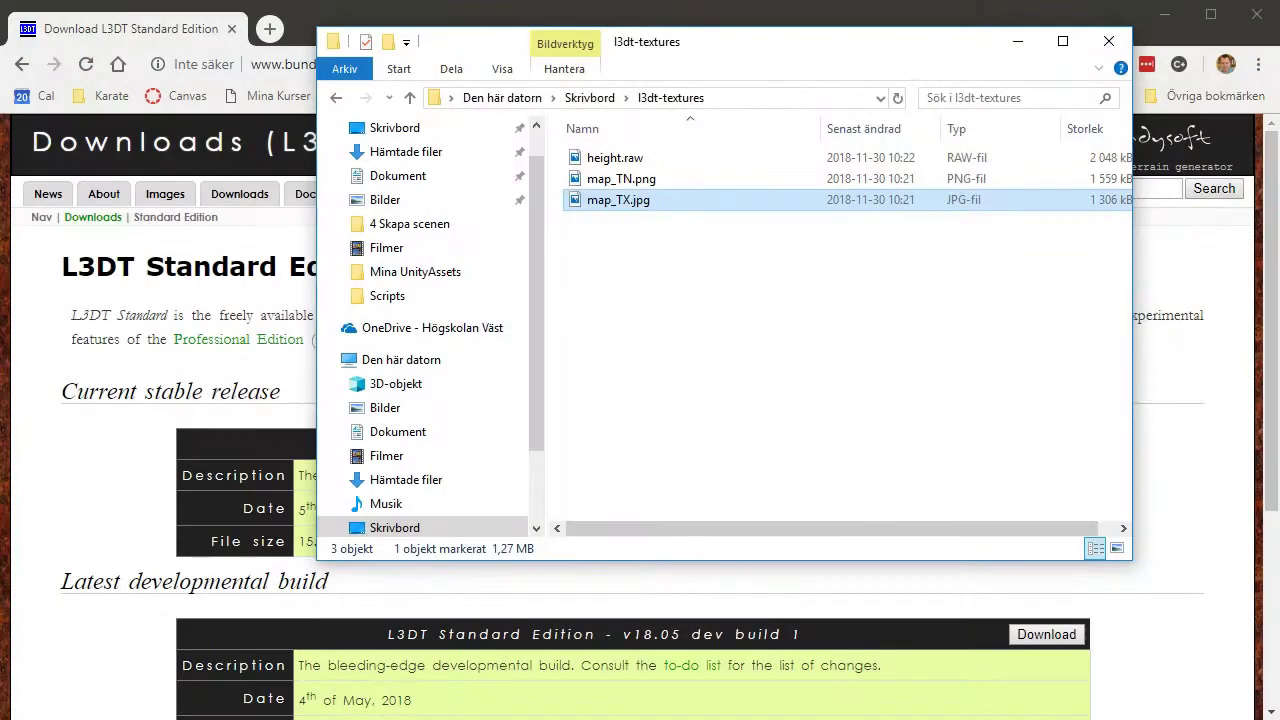
Switch to Unity and import map_TN.png, map_TX.jpg and height.raw from the l3dt-textures folder into the project's Assets folder.
{"action": "left_click", "coordinate": [720, 344]}
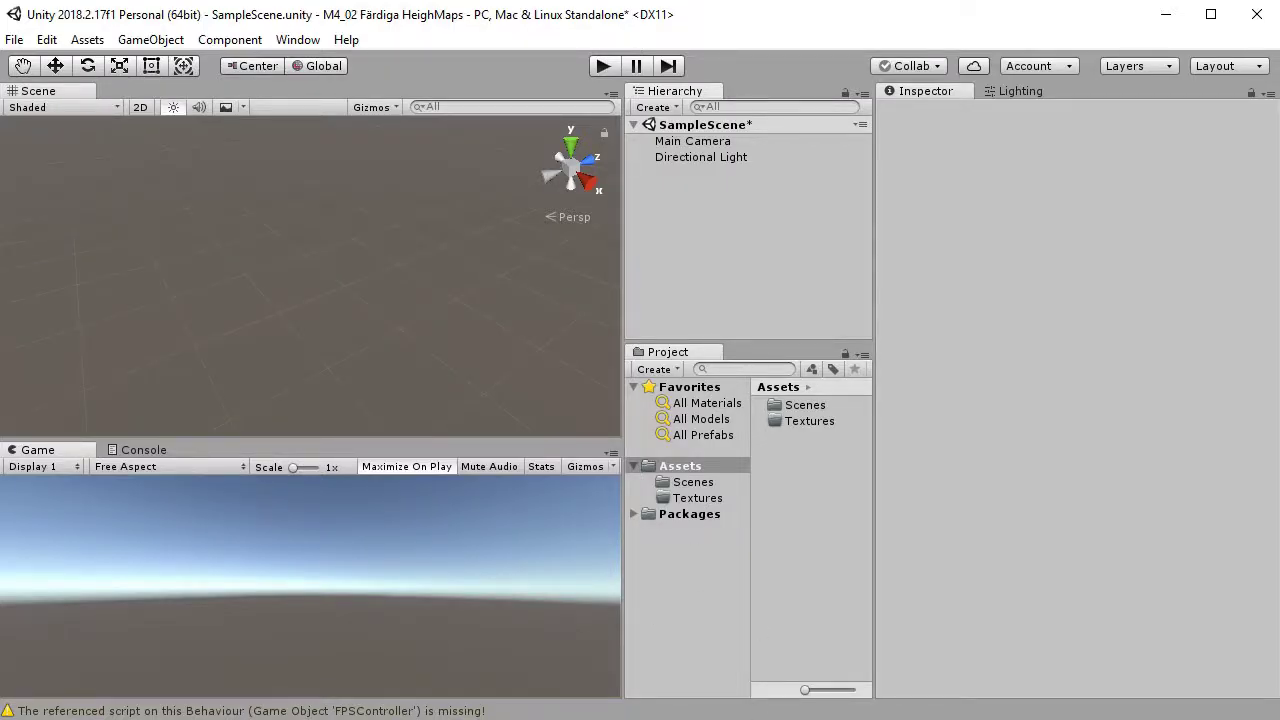
{"action": "key", "text": "alt+Tab"}
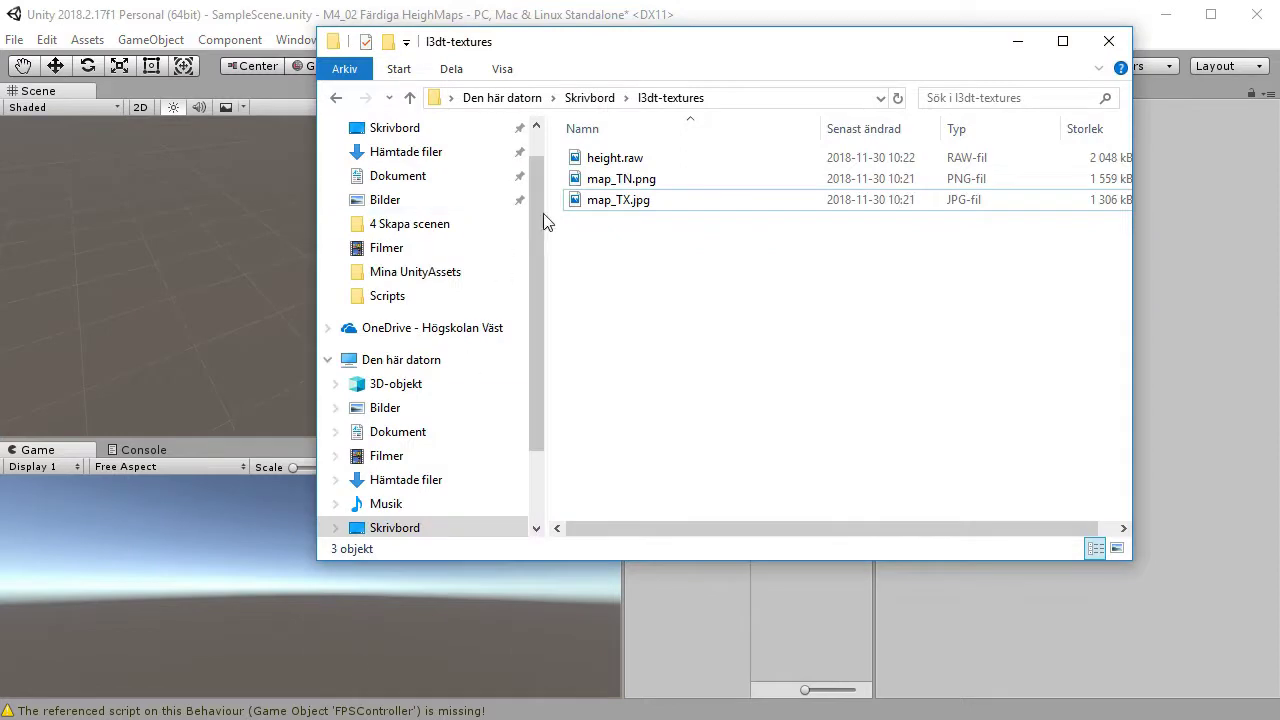
{"action": "left_click", "coordinate": [625, 180]}
{"action": "left_click", "coordinate": [648, 203], "text": "ctrl"}
{"action": "left_click_drag", "start_coordinate": [626, 190], "coordinate": [797, 591]}
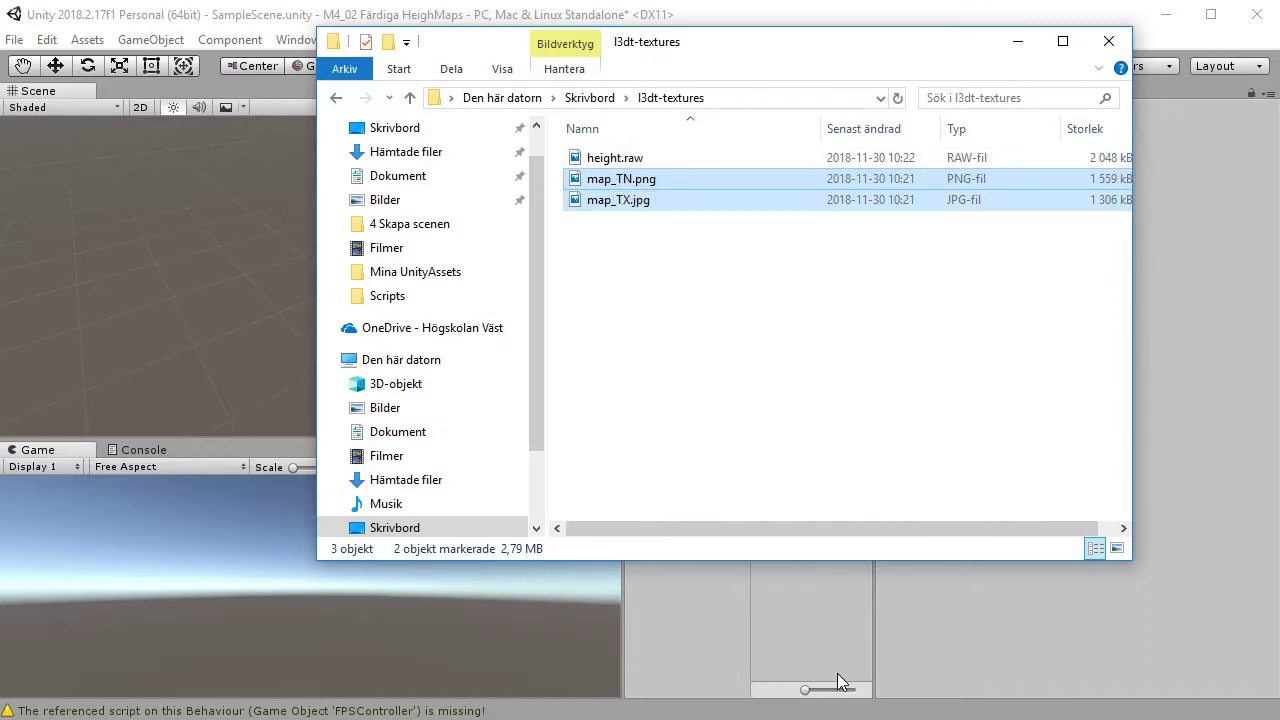
{"action": "left_click_drag", "start_coordinate": [600, 160], "coordinate": [820, 631]}
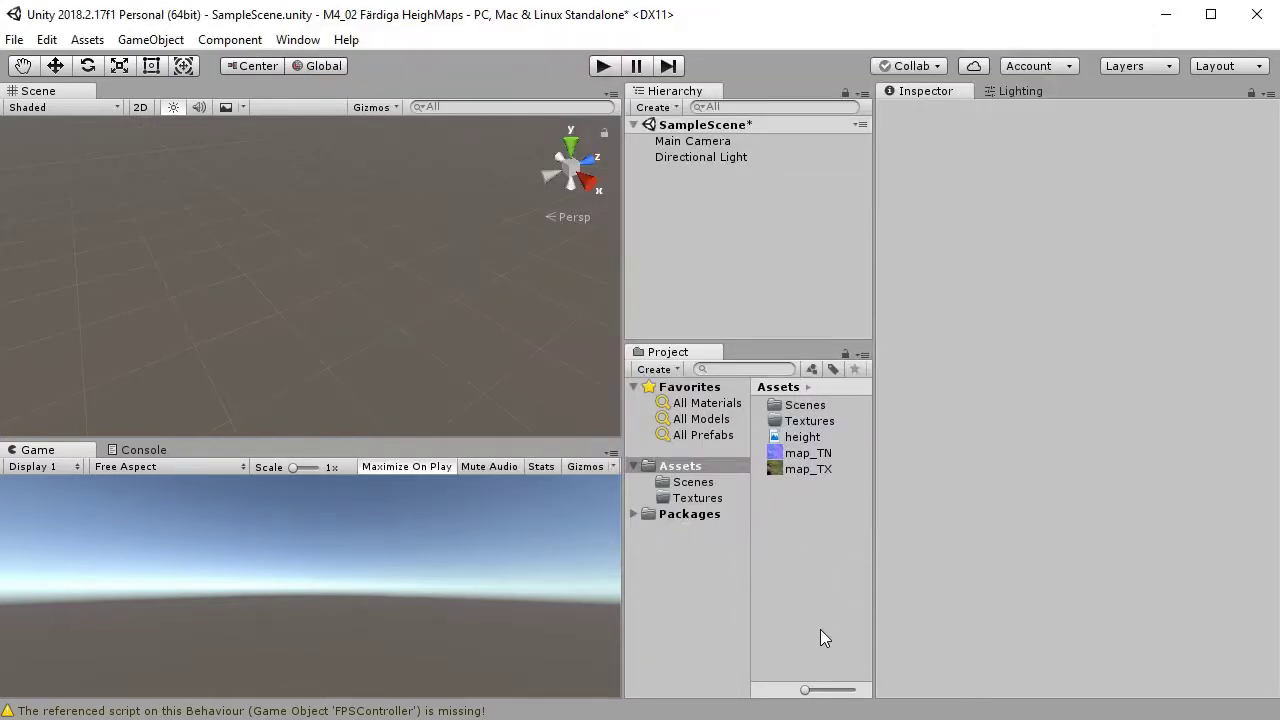
Move the height, map_TN and map_TX assets into the Textures folder and open that folder.
{"action": "left_click", "coordinate": [823, 472]}
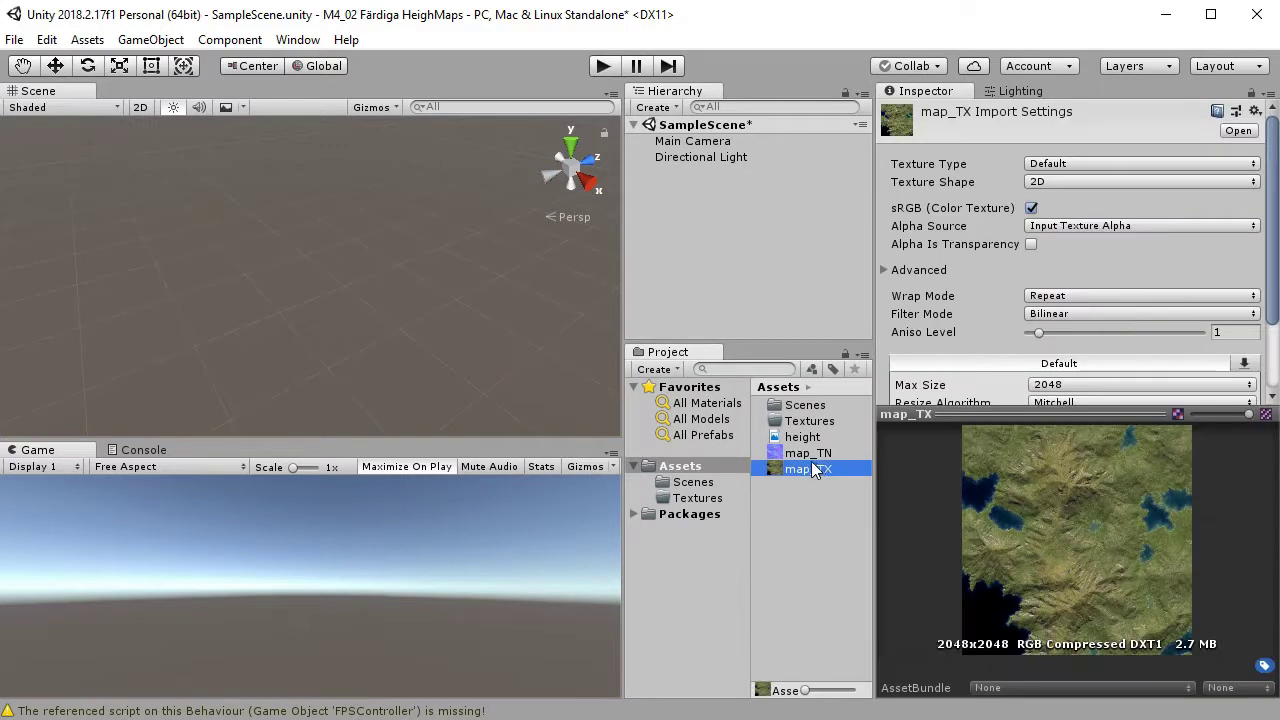
{"action": "left_click", "coordinate": [803, 440], "text": "shift"}
{"action": "left_click_drag", "start_coordinate": [803, 440], "coordinate": [807, 422]}
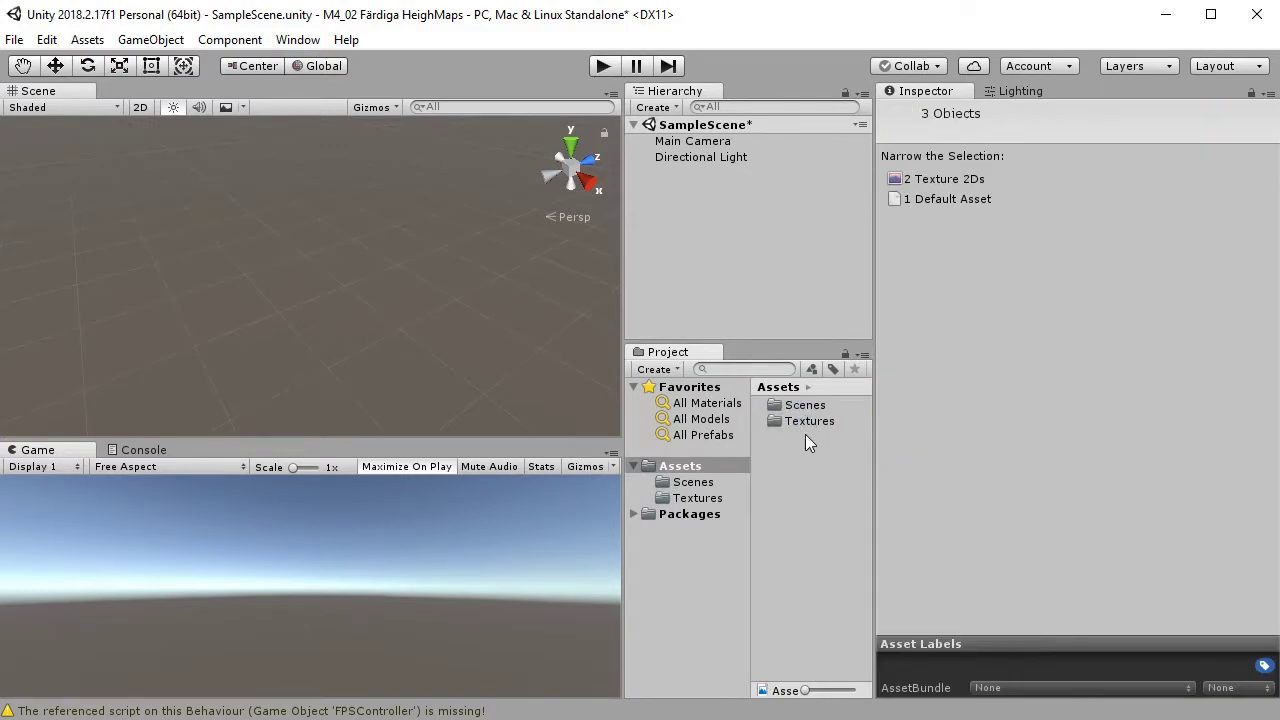
{"action": "left_click", "coordinate": [688, 499]}
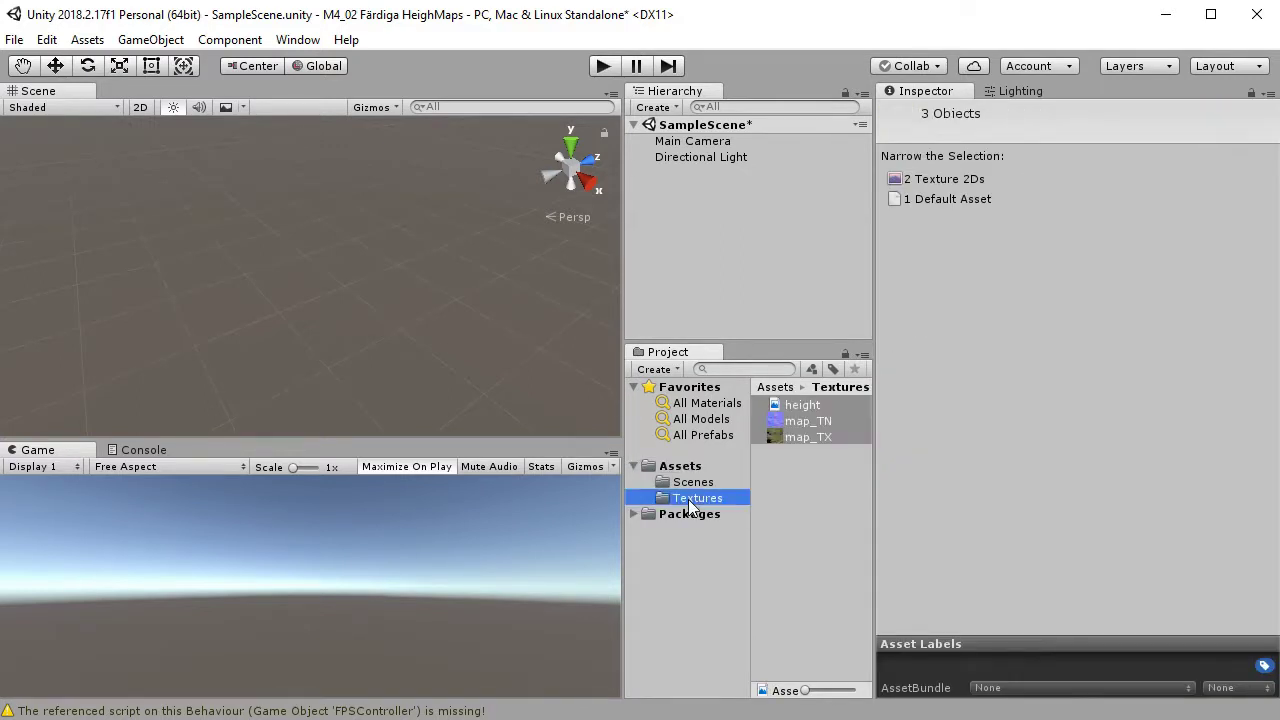
{"action": "left_click", "coordinate": [850, 492]}
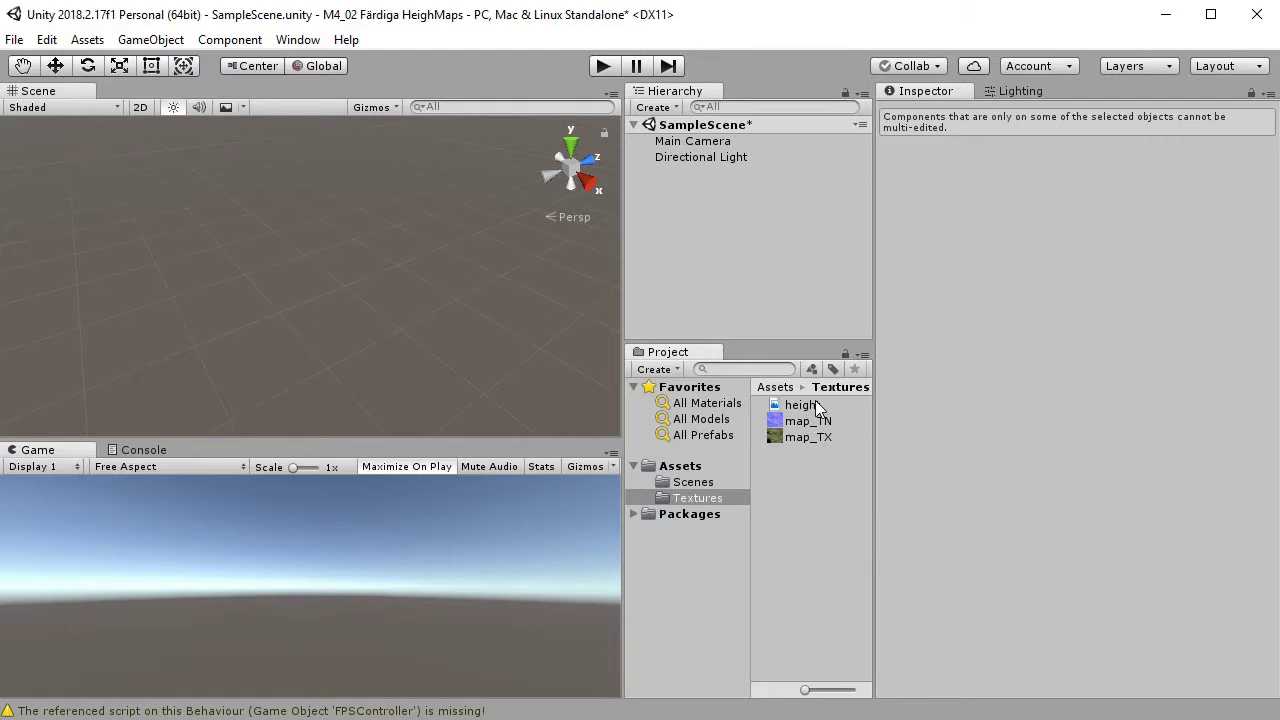
Set map_TN's texture type to Normal map with Create from Grayscale enabled and apply the import settings.
{"action": "left_click", "coordinate": [819, 425]}
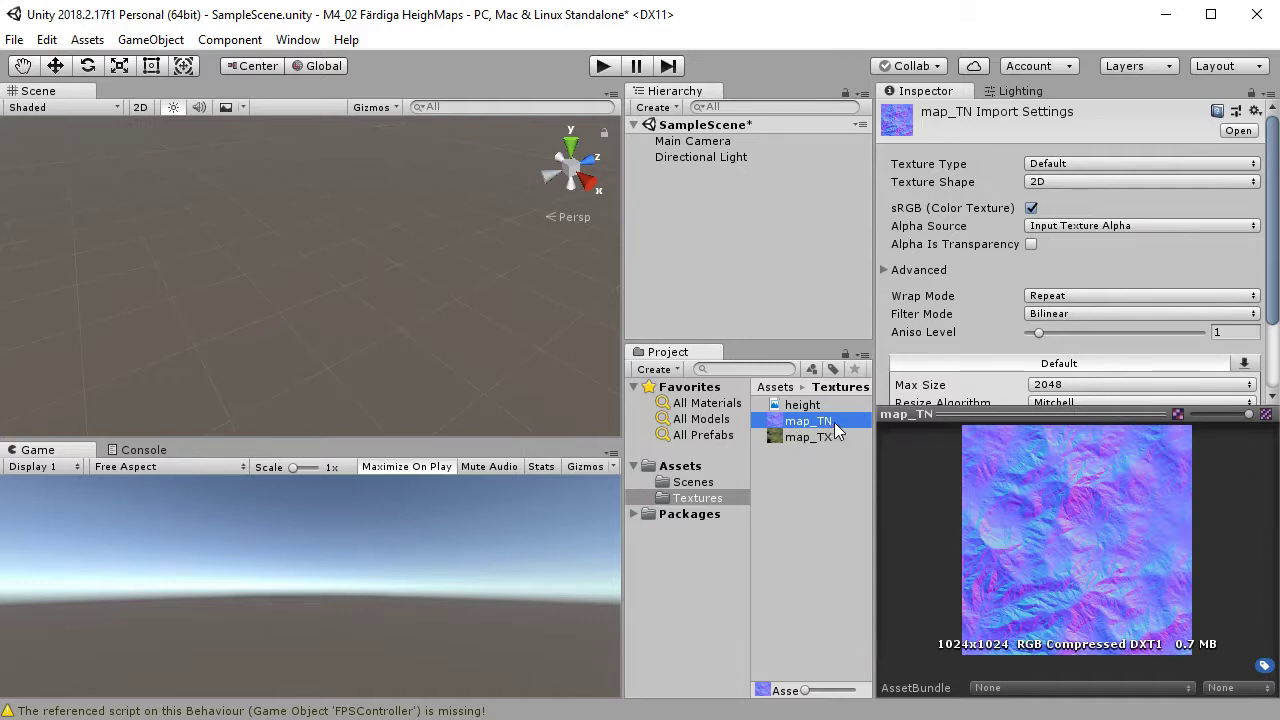
{"action": "left_click", "coordinate": [1111, 163]}
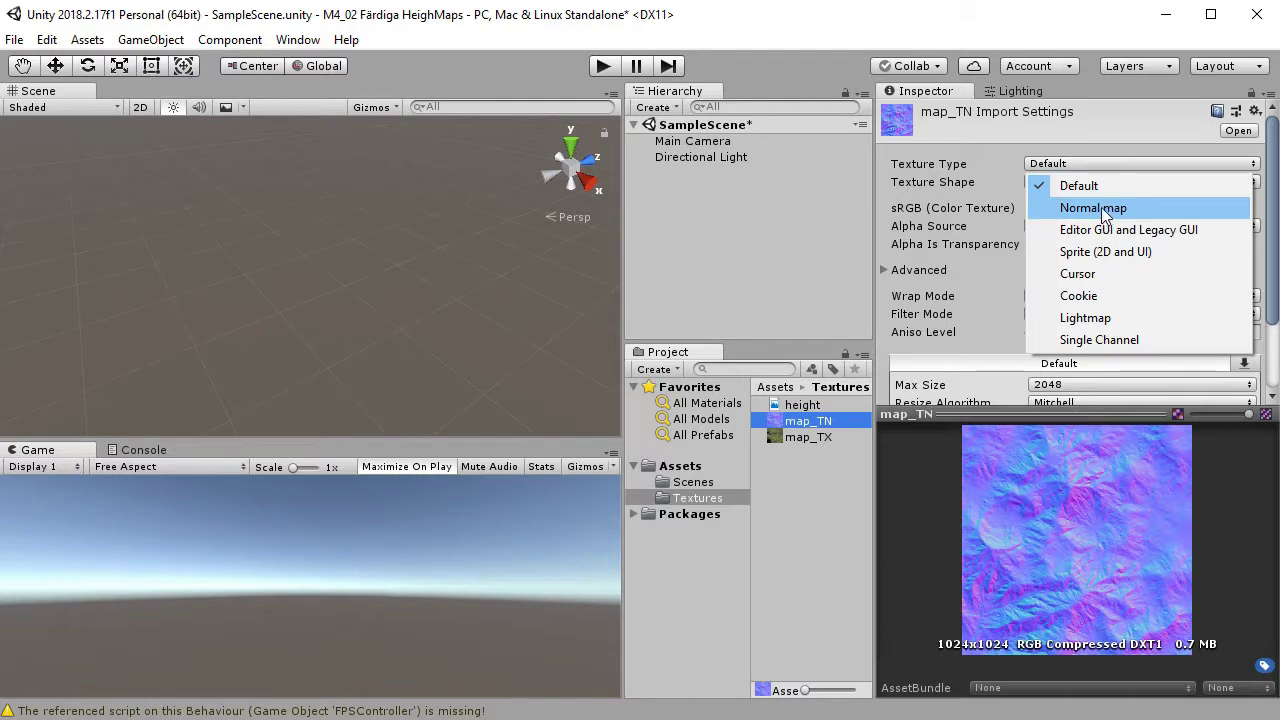
{"action": "left_click", "coordinate": [1101, 207]}
{"action": "left_click", "coordinate": [1098, 207]}
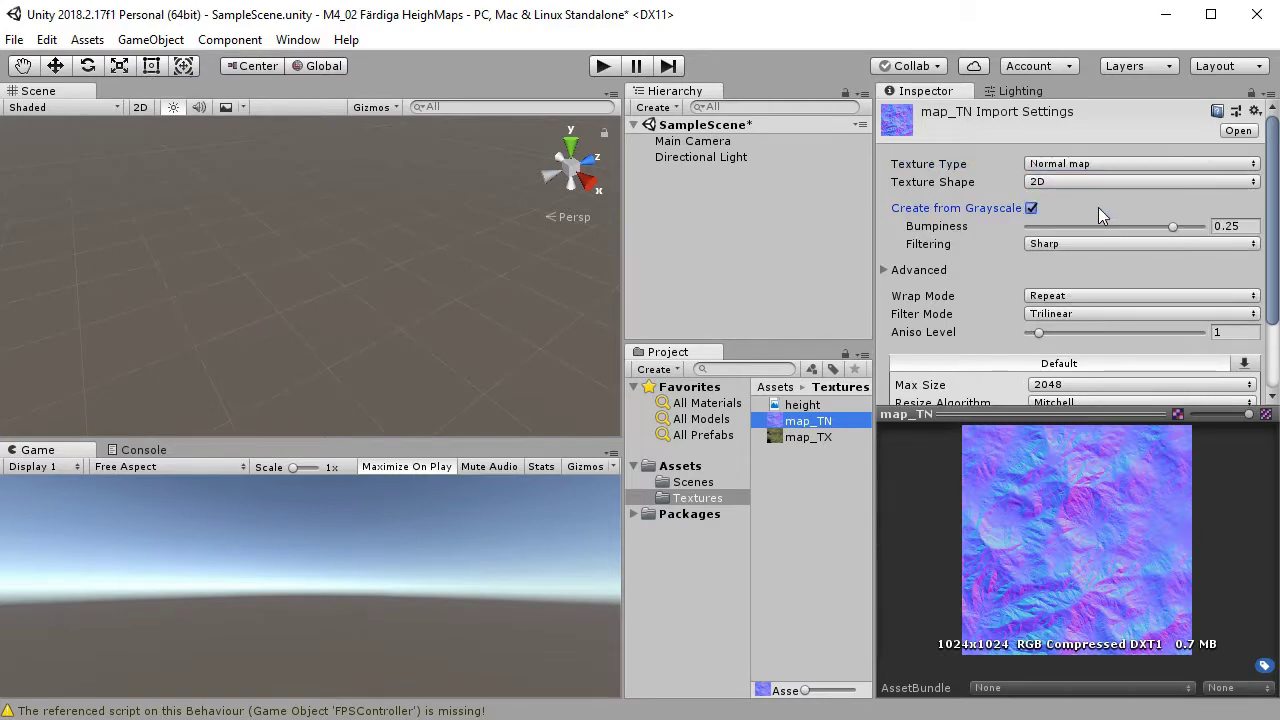
{"action": "scroll", "coordinate": [1098, 207], "scroll_direction": "down", "scroll_amount": 3}
{"action": "left_click", "coordinate": [1240, 386]}
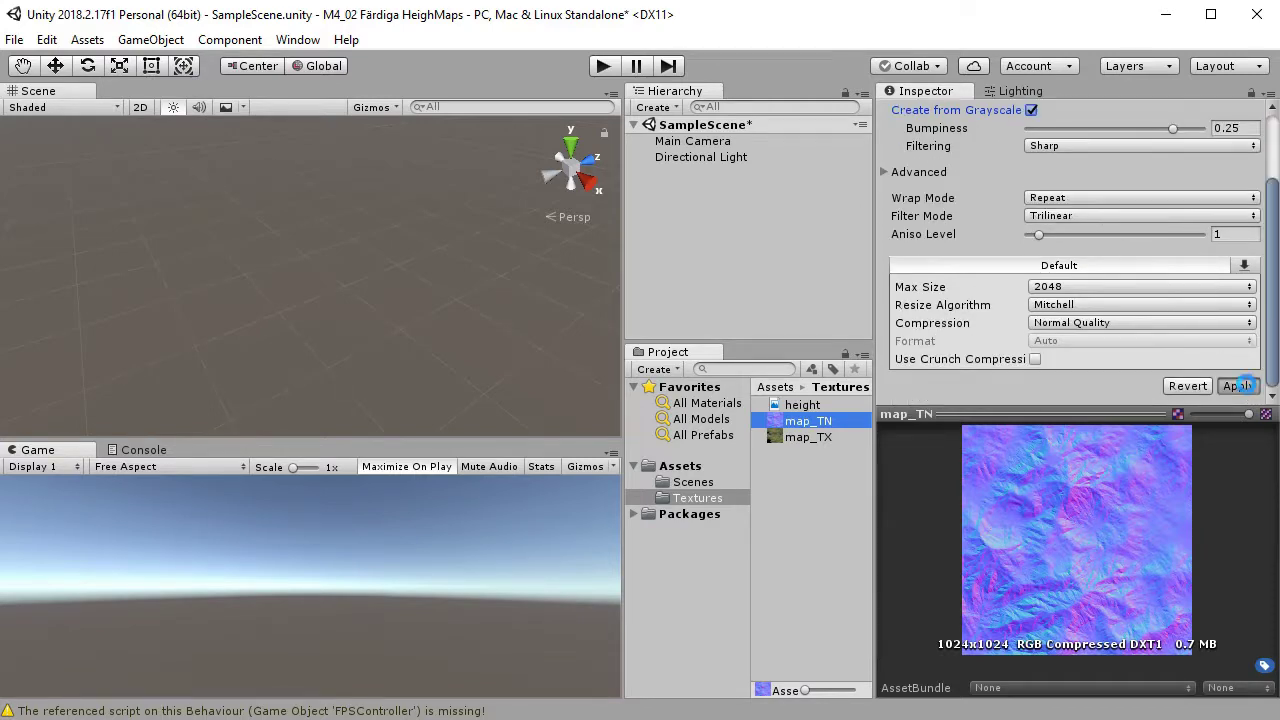
{"action": "scroll", "coordinate": [1185, 279], "scroll_direction": "up", "scroll_amount": 3}
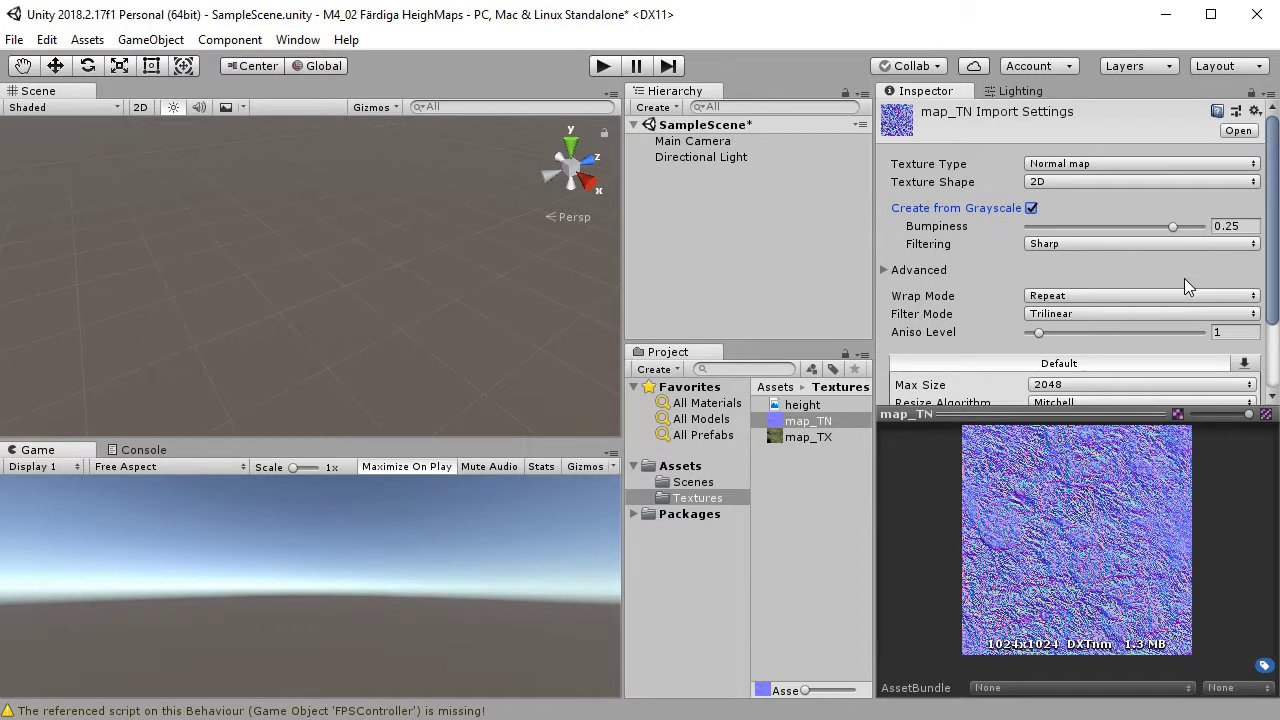
Disable Create from Grayscale for the map_TN normal map and apply the import settings.
{"action": "left_click", "coordinate": [1031, 210]}
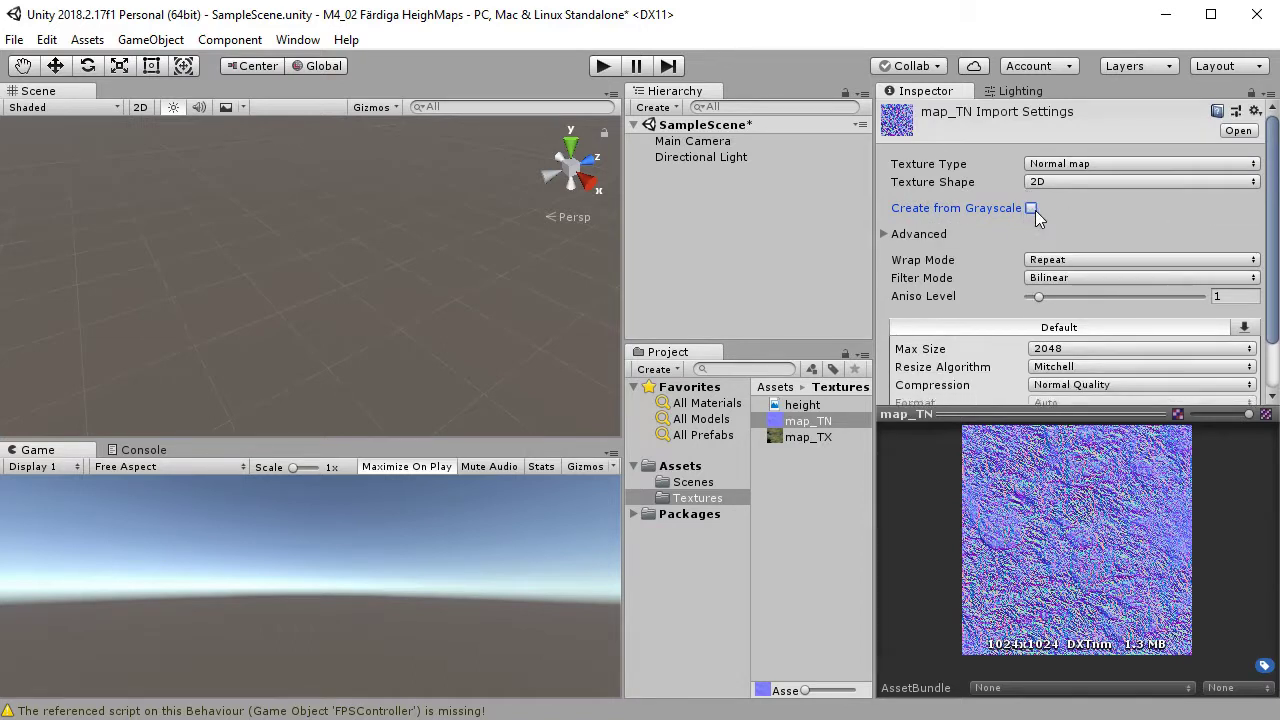
{"action": "scroll", "coordinate": [1250, 235], "scroll_direction": "down", "scroll_amount": 2}
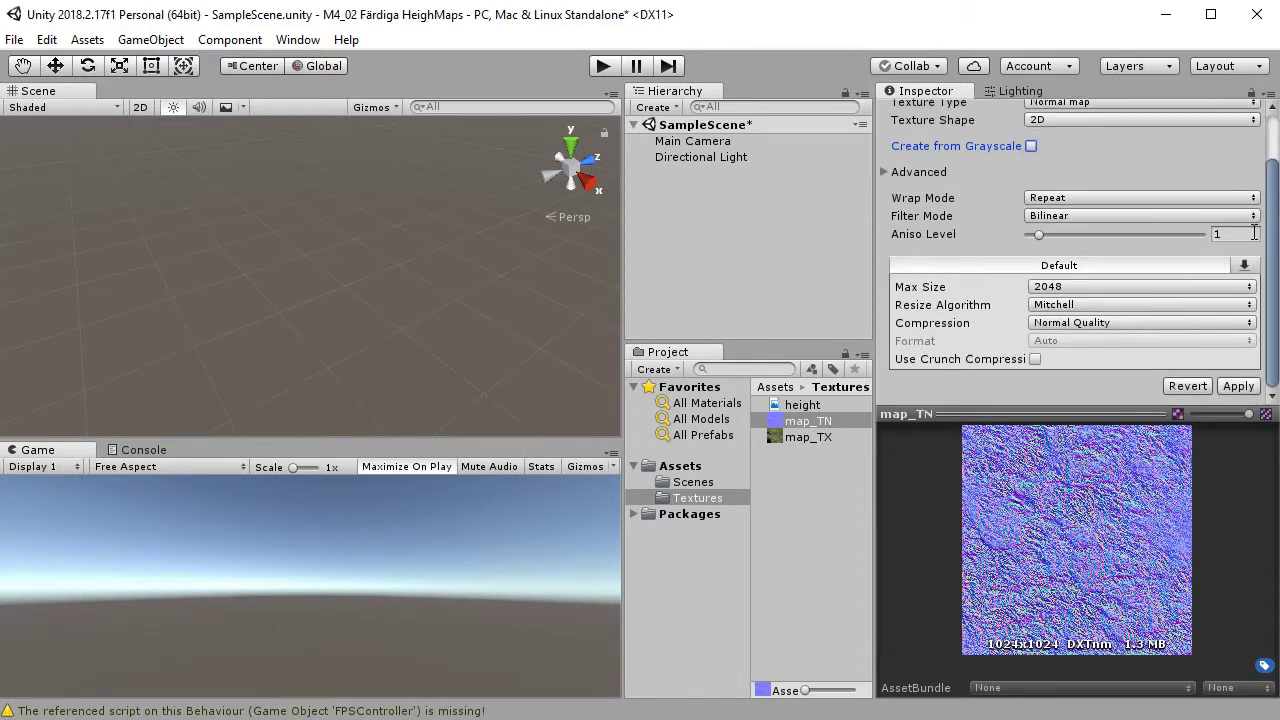
{"action": "left_click", "coordinate": [1240, 388]}
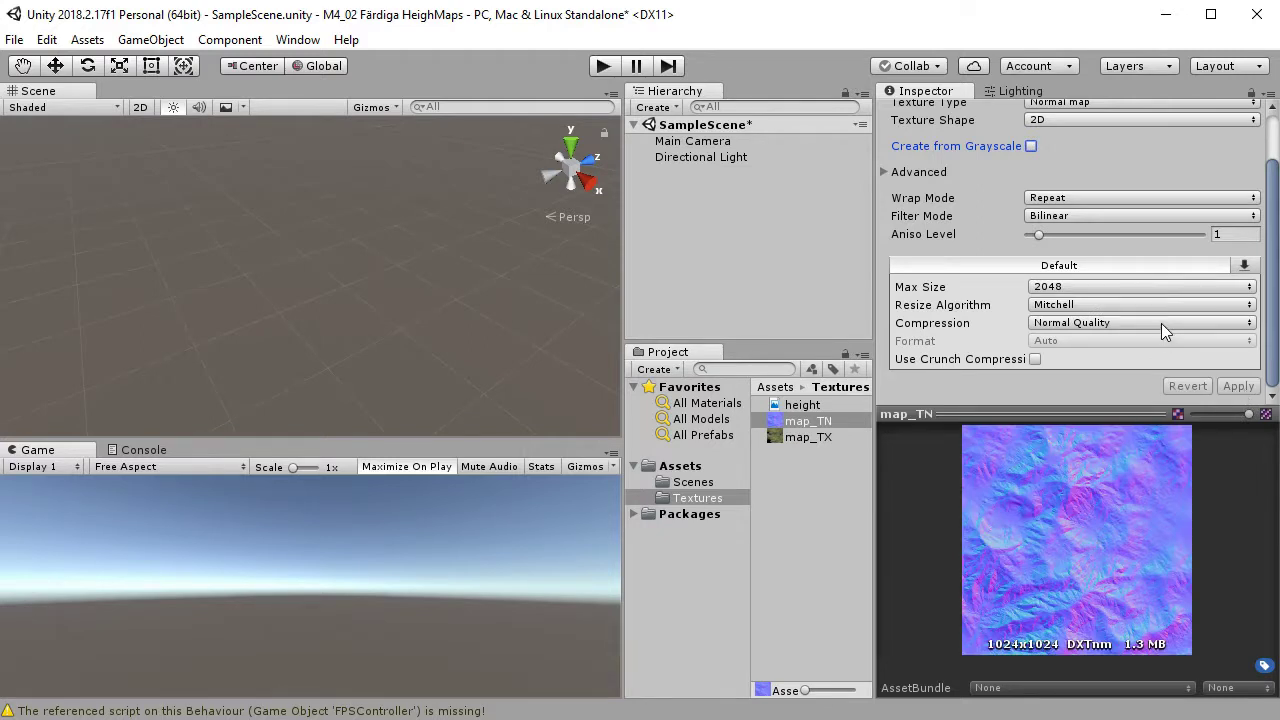
{"action": "scroll", "coordinate": [1161, 326], "scroll_direction": "up", "scroll_amount": 2}
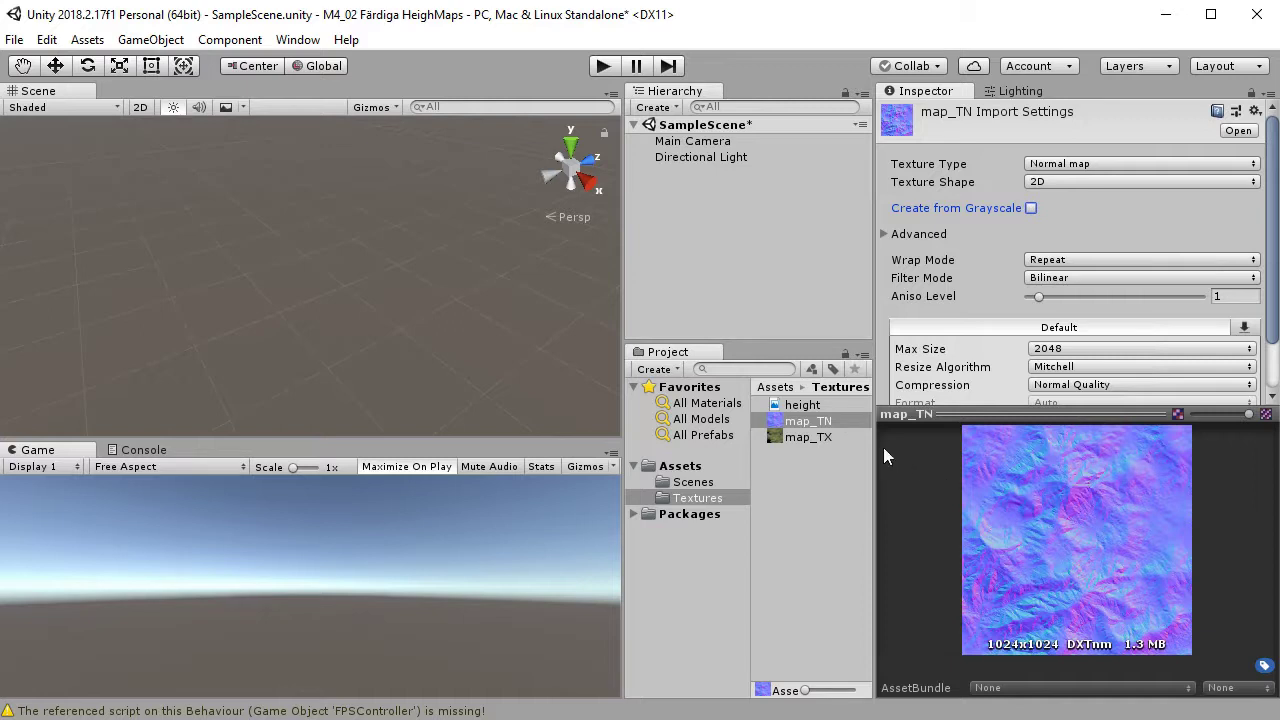
Check the map_TX import settings and the height asset in the Textures folder.
{"action": "left_click", "coordinate": [822, 438]}
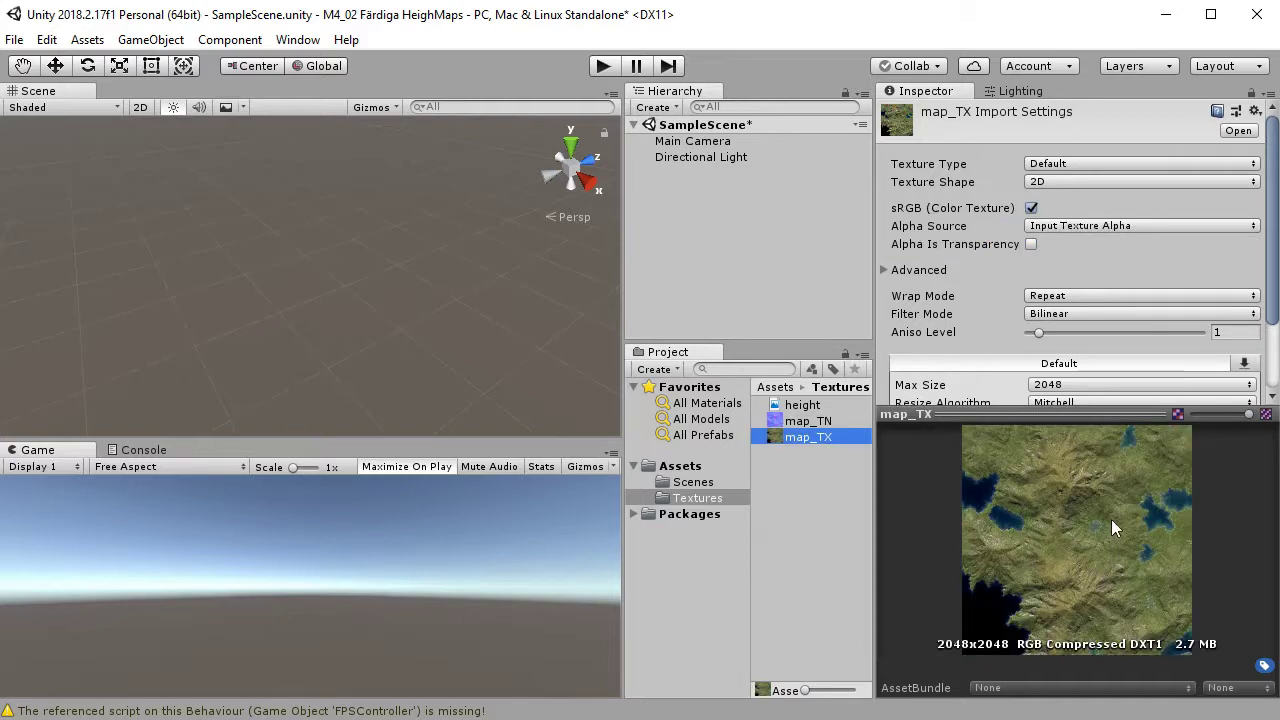
{"action": "left_click", "coordinate": [822, 405]}
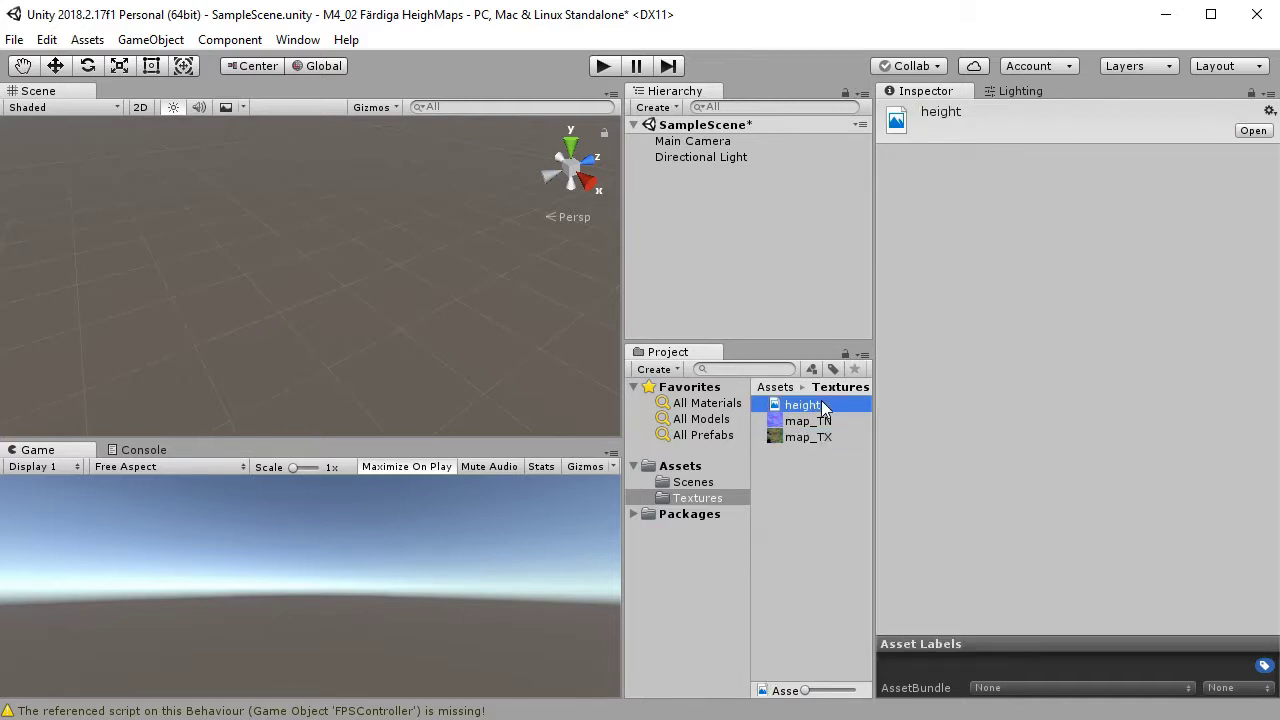
{"action": "left_click", "coordinate": [825, 515]}
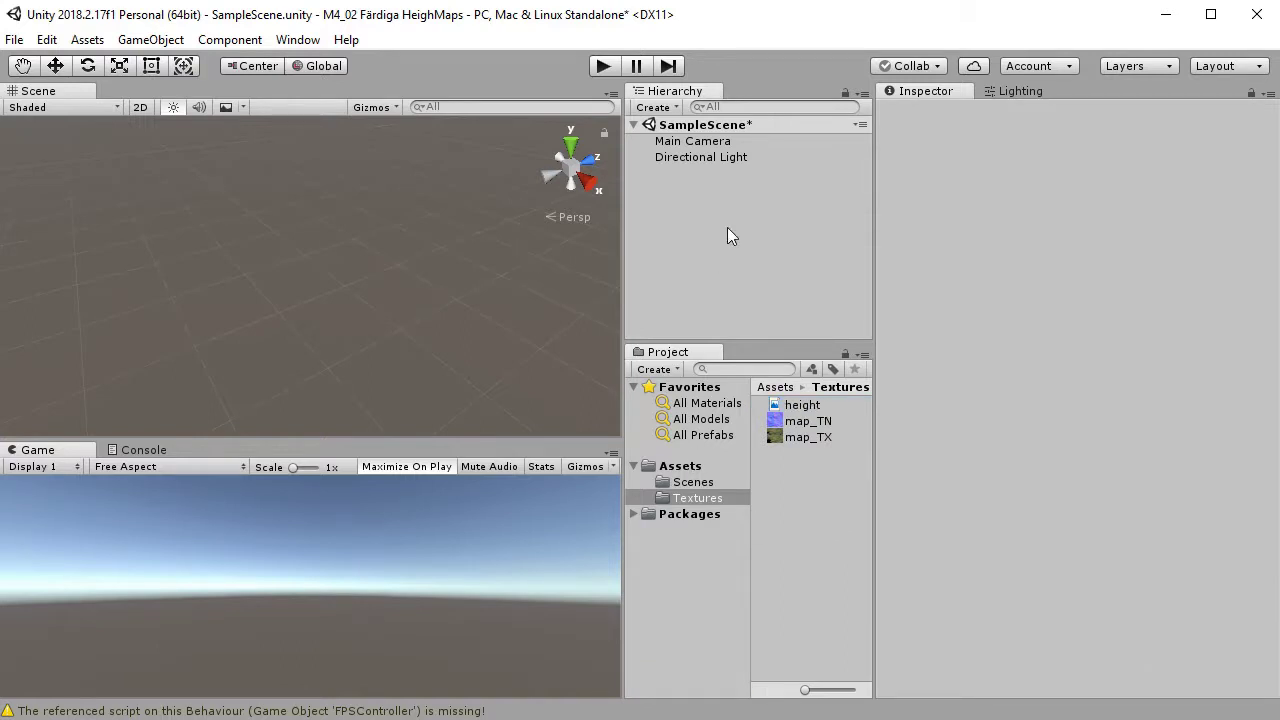
Add a 3D Terrain object to SampleScene.
{"action": "left_click", "coordinate": [667, 112]}
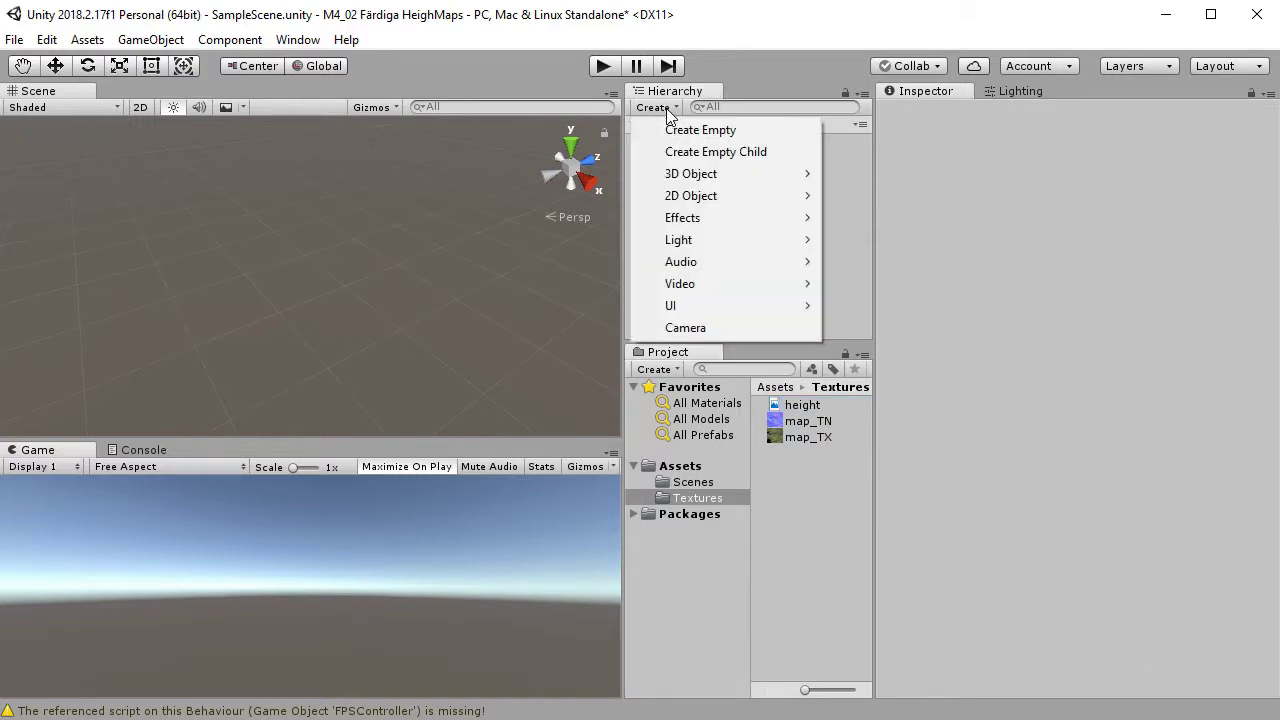
{"action": "mouse_move", "coordinate": [692, 175]}
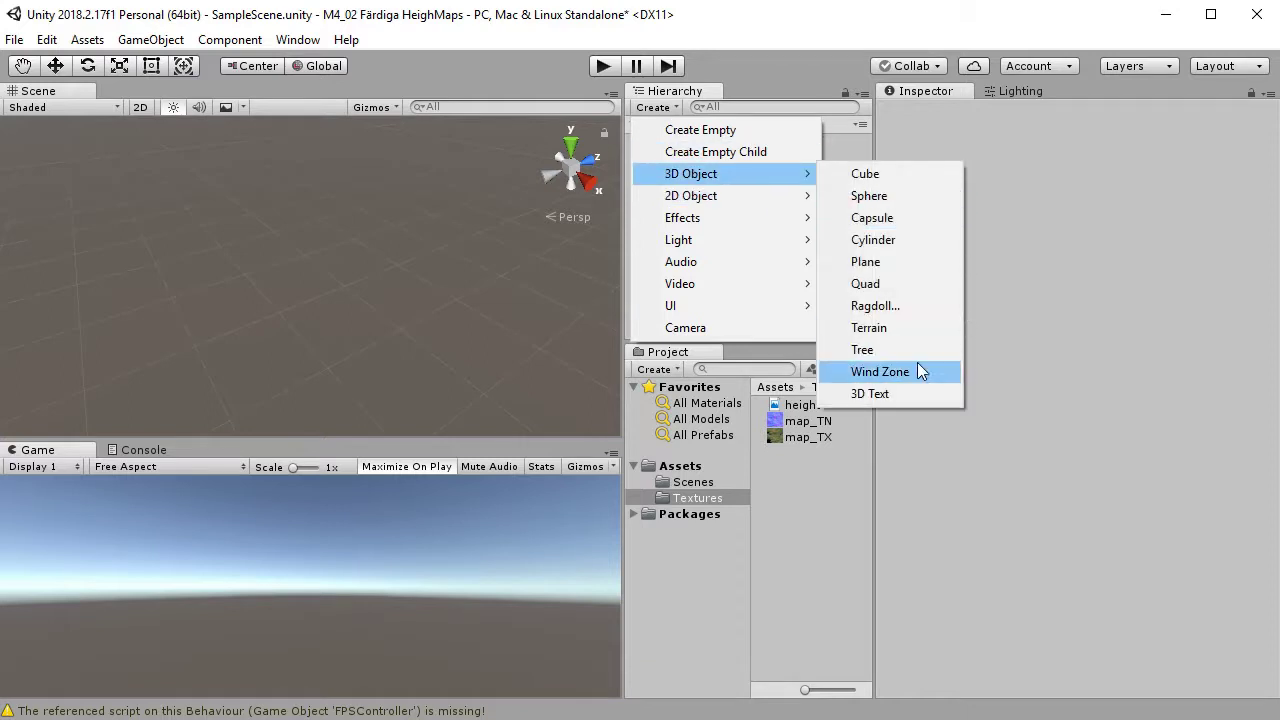
{"action": "left_click", "coordinate": [887, 329]}
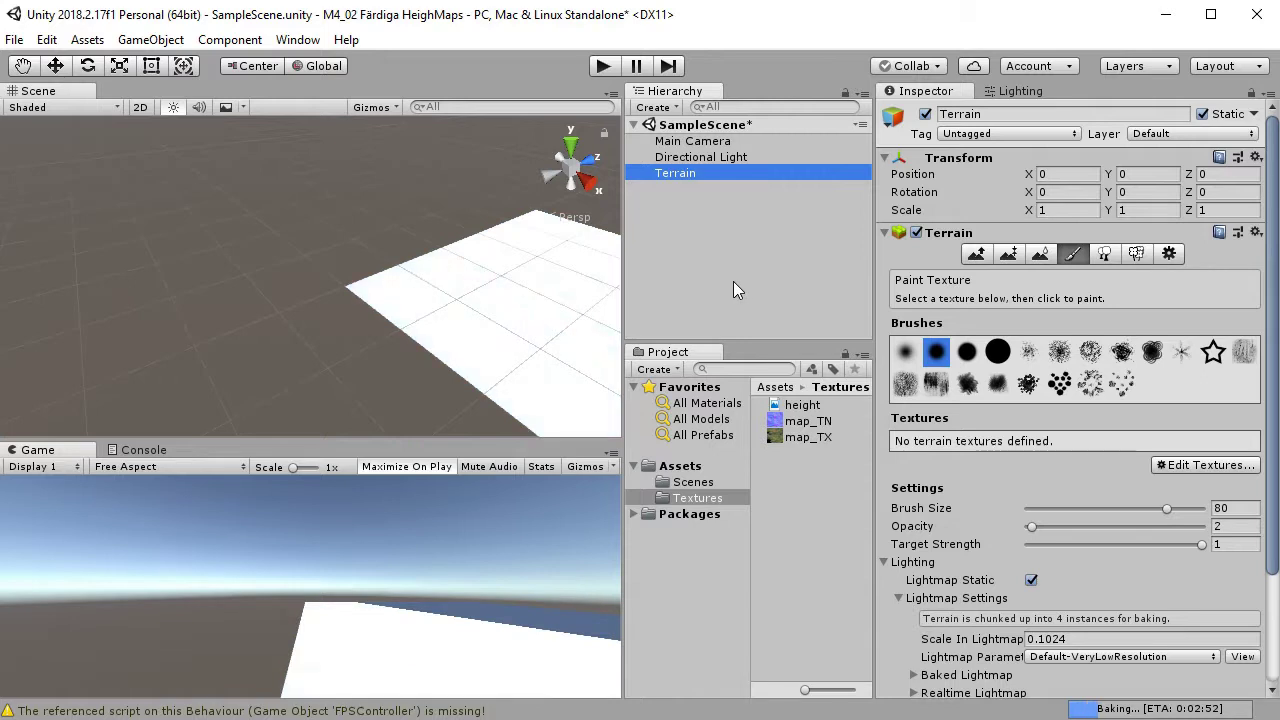
Set the terrain's position to X -250 and Z -250.
{"action": "left_click", "coordinate": [1040, 174]}
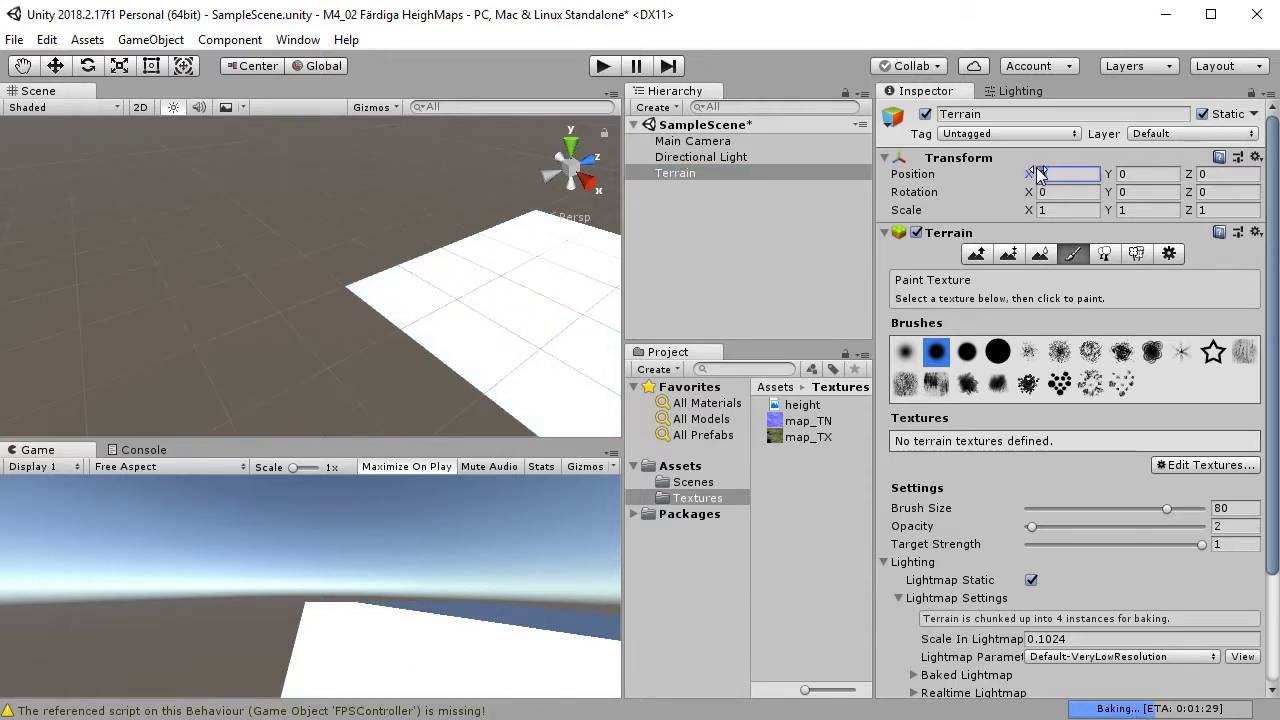
{"action": "type", "text": "-250"}
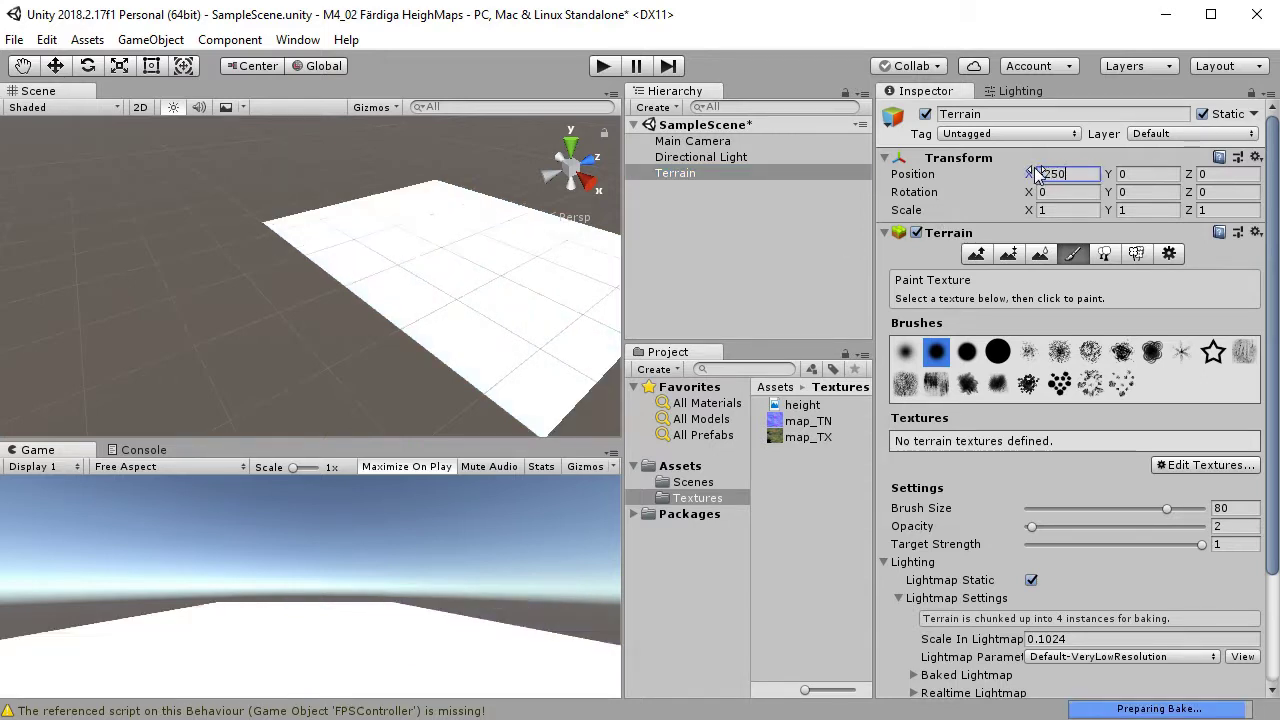
{"action": "key", "text": "Tab"}
{"action": "key", "text": "Tab"}
{"action": "type", "text": "-250"}
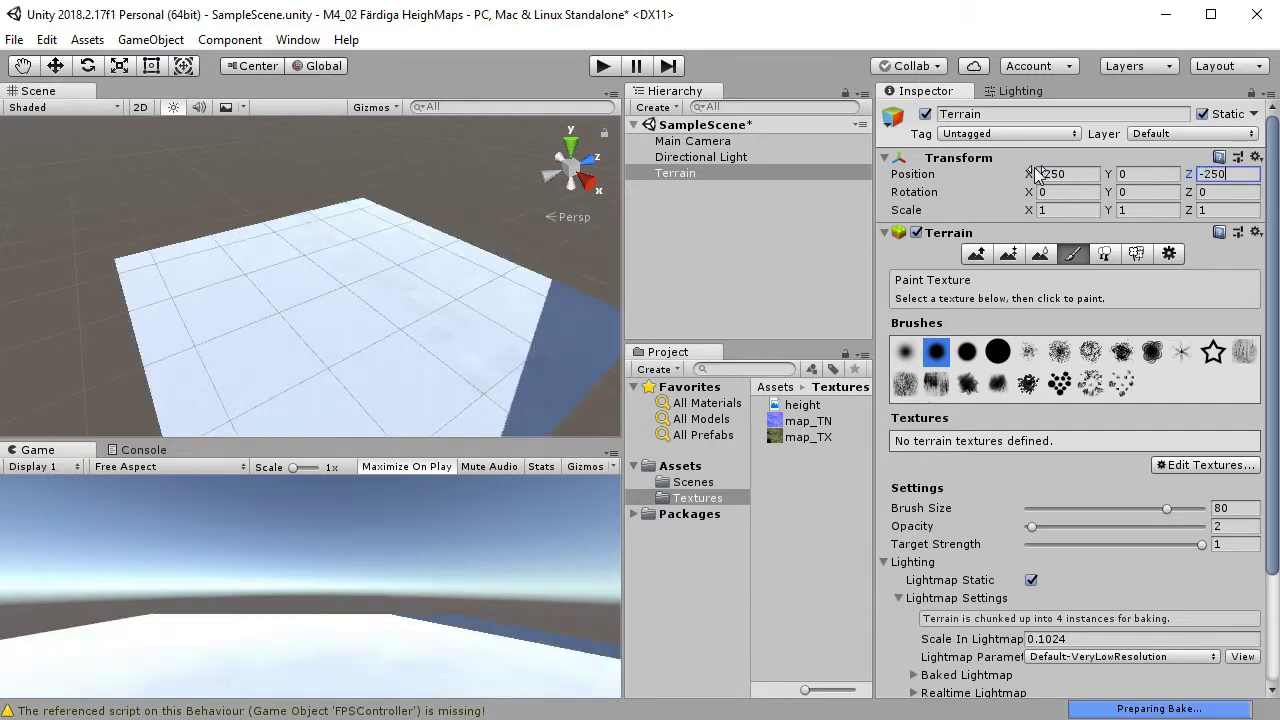
{"action": "key", "text": "Tab"}
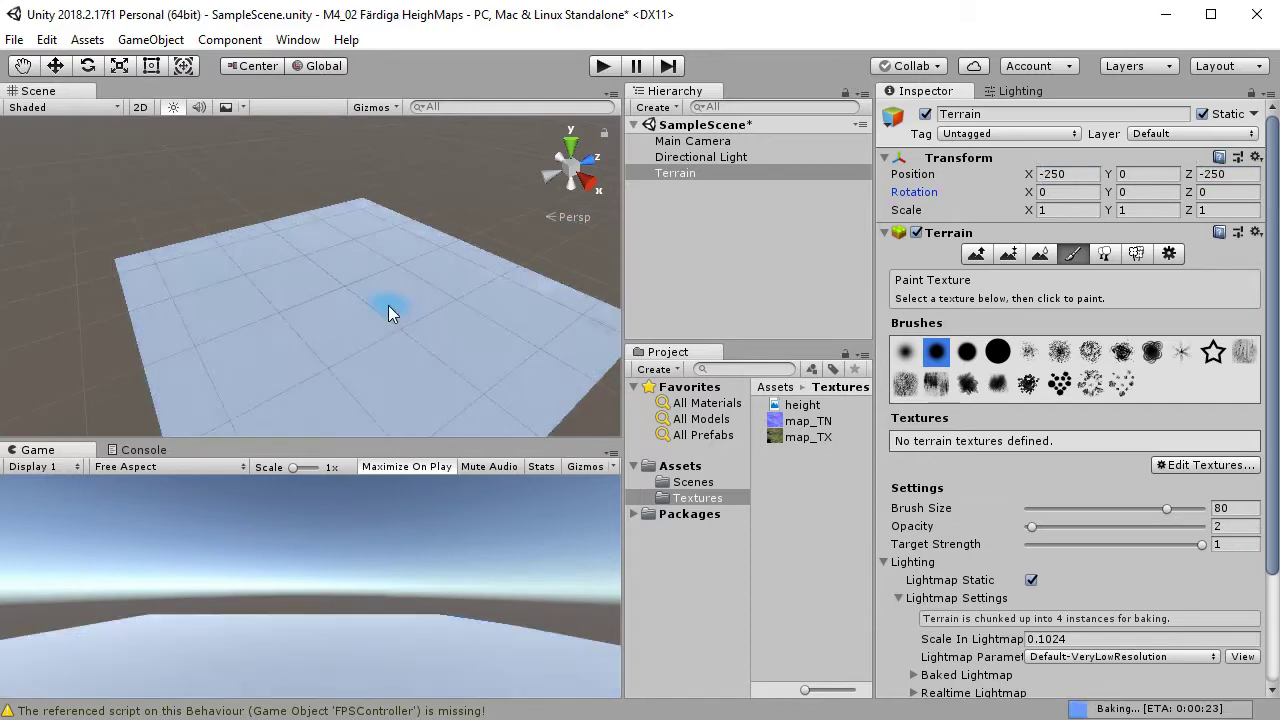
{"action": "mouse_move", "coordinate": [324, 328]}
{"action": "middle_mouse_down"}
{"action": "mouse_move", "coordinate": [391, 311]}
{"action": "mouse_move", "coordinate": [345, 314]}
{"action": "middle_mouse_up"}
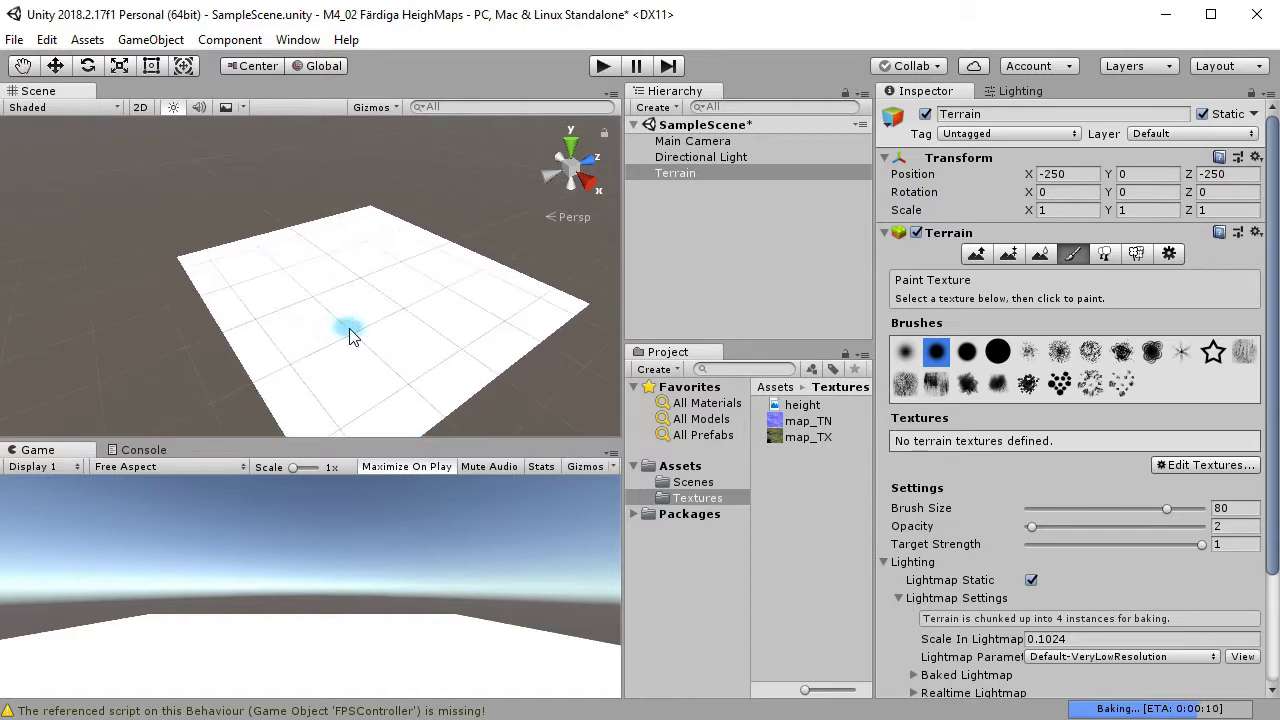
{"action": "scroll", "coordinate": [317, 323], "scroll_direction": "down", "scroll_amount": 2}
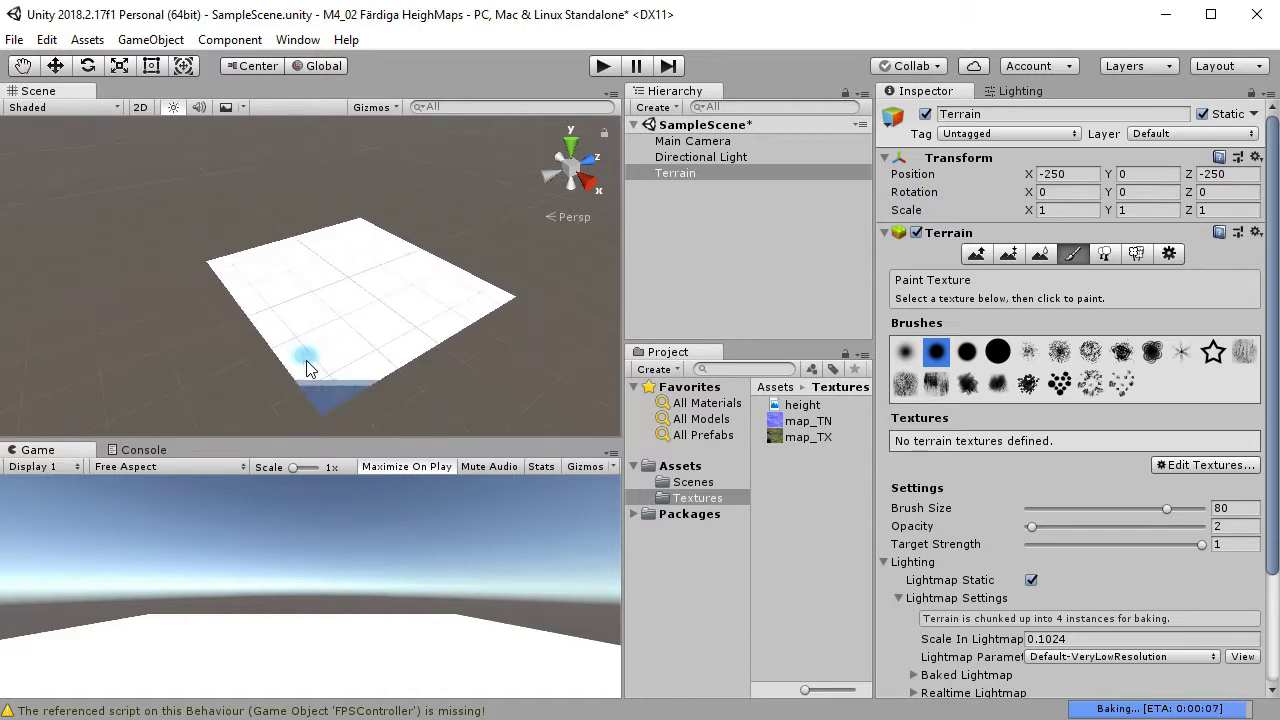
{"action": "scroll", "coordinate": [340, 316], "scroll_direction": "up", "scroll_amount": 2}
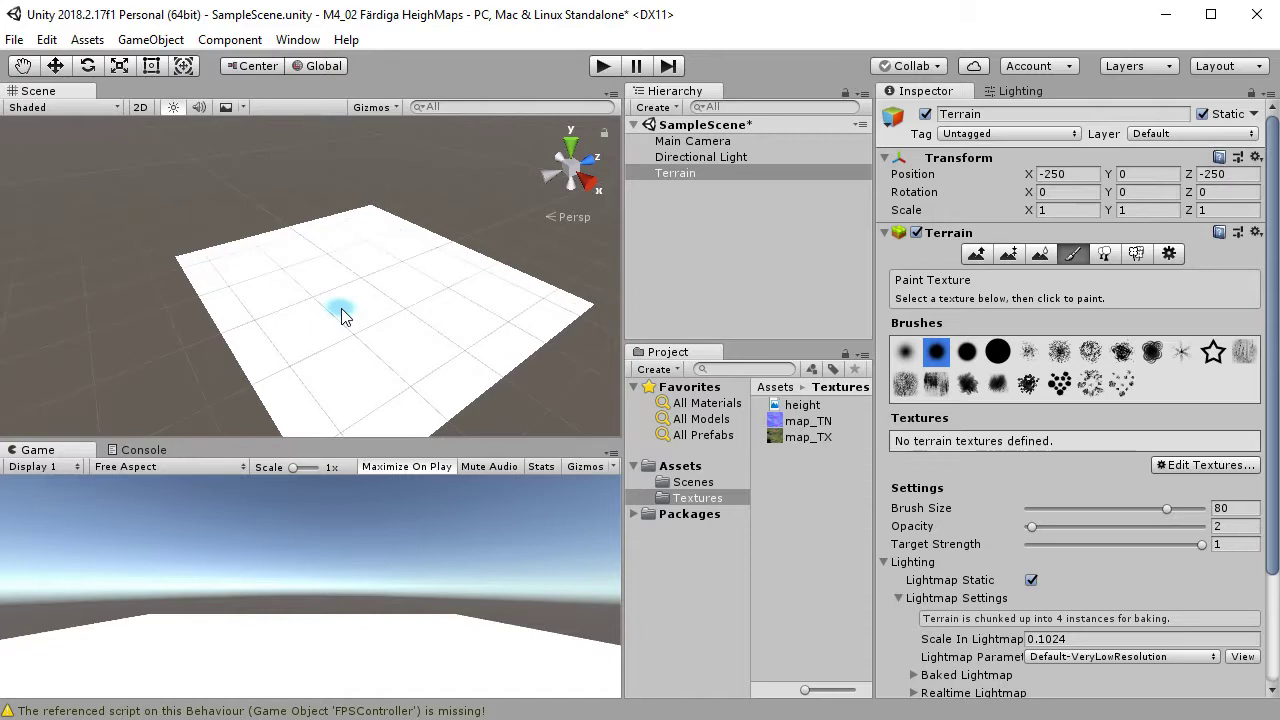
Start a raw heightmap import for the terrain, choosing height.raw from Assets/Textures in the M4_02 Färdiga HeighMaps project folder on the desktop.
{"action": "left_click", "coordinate": [1170, 254]}
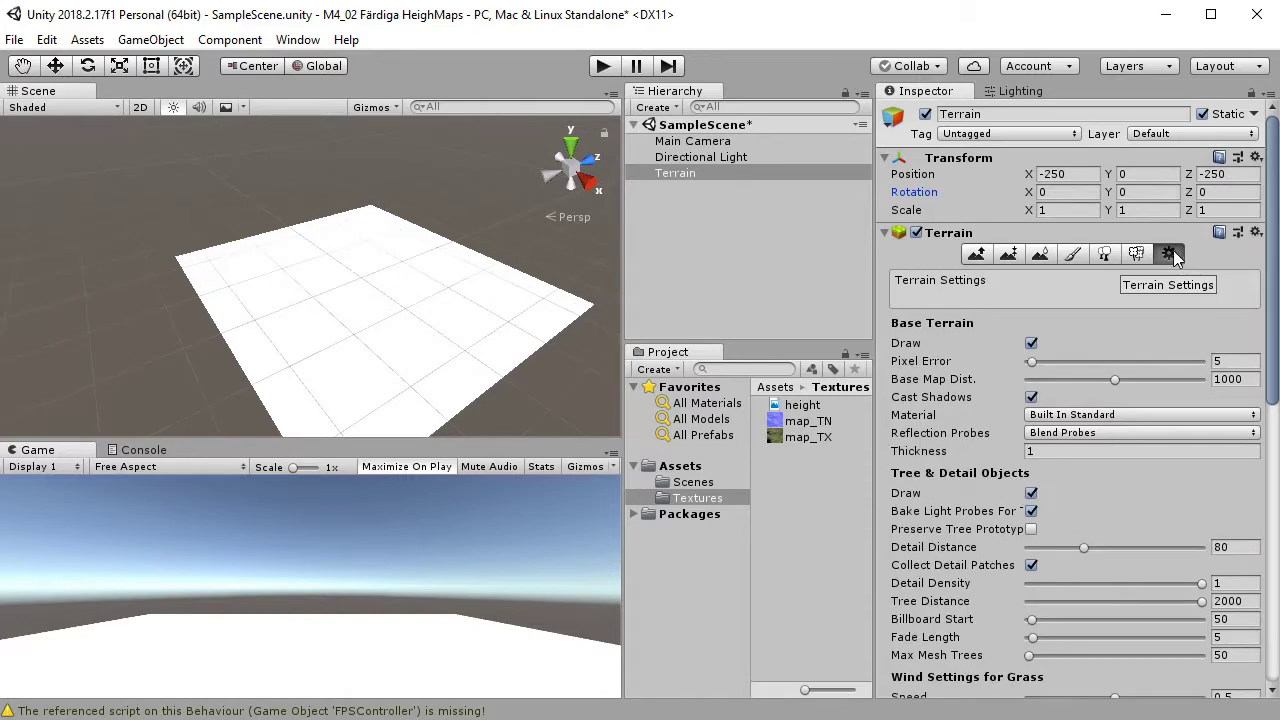
{"action": "scroll", "coordinate": [1170, 300], "scroll_direction": "down", "scroll_amount": 8}
{"action": "left_click", "coordinate": [1120, 584]}
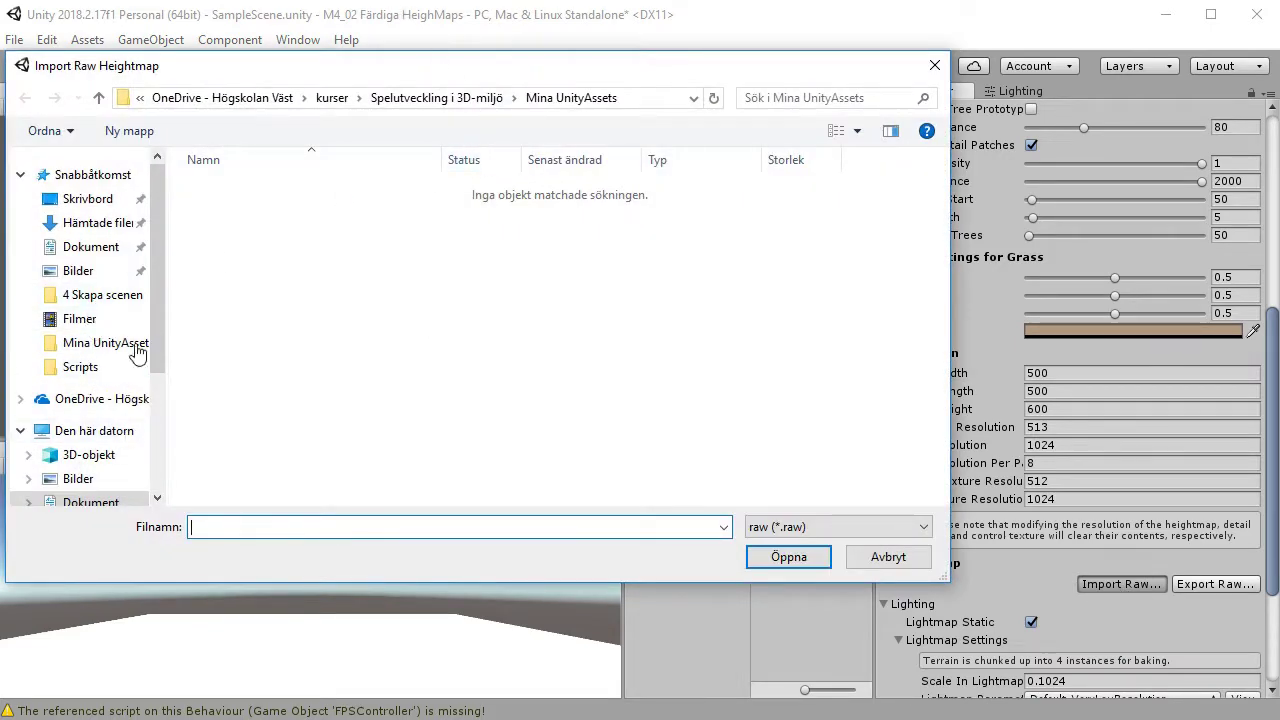
{"action": "left_click", "coordinate": [100, 200]}
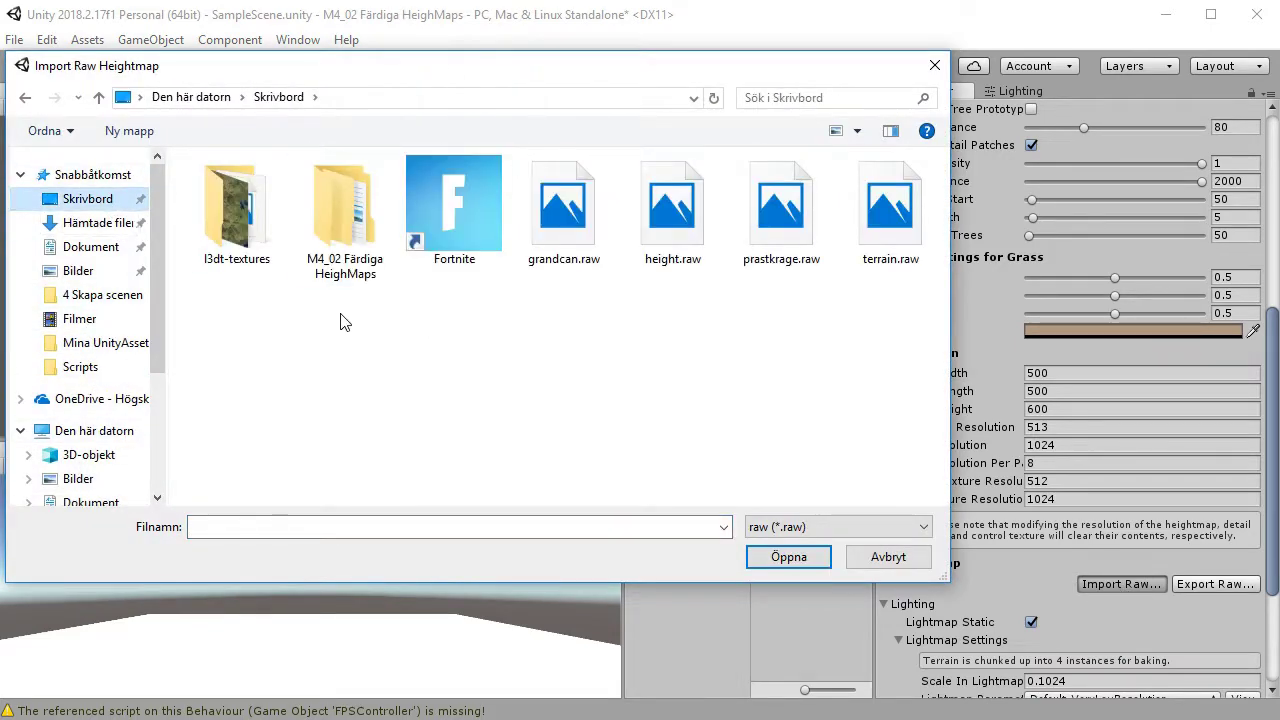
{"action": "left_click", "coordinate": [396, 224]}
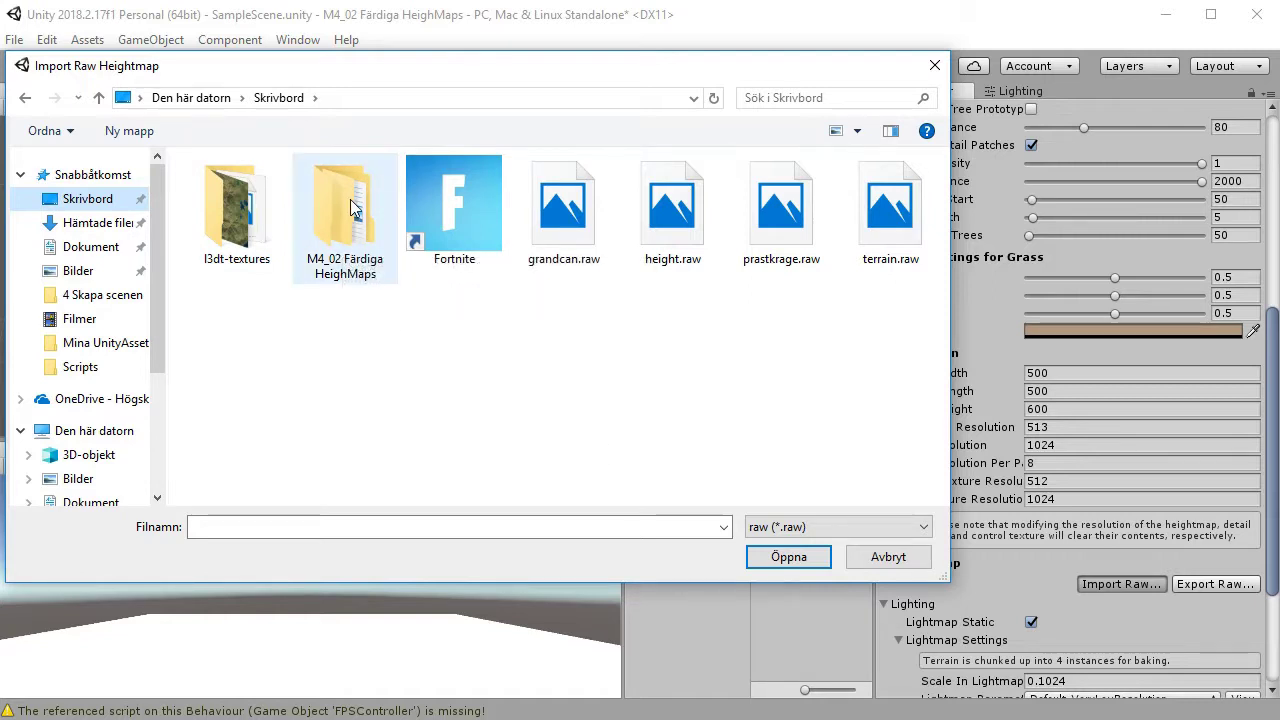
{"action": "double_click", "coordinate": [352, 207]}
{"action": "double_click", "coordinate": [215, 190]}
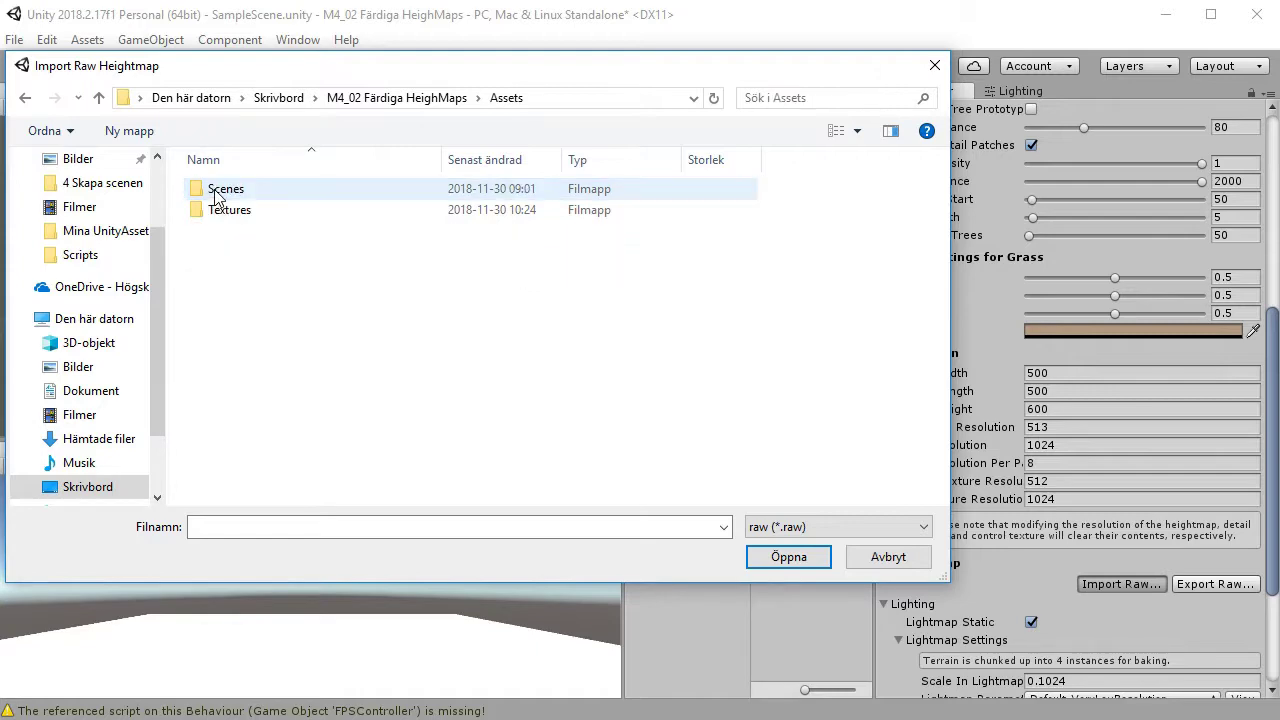
{"action": "double_click", "coordinate": [245, 214]}
{"action": "left_click", "coordinate": [246, 215]}
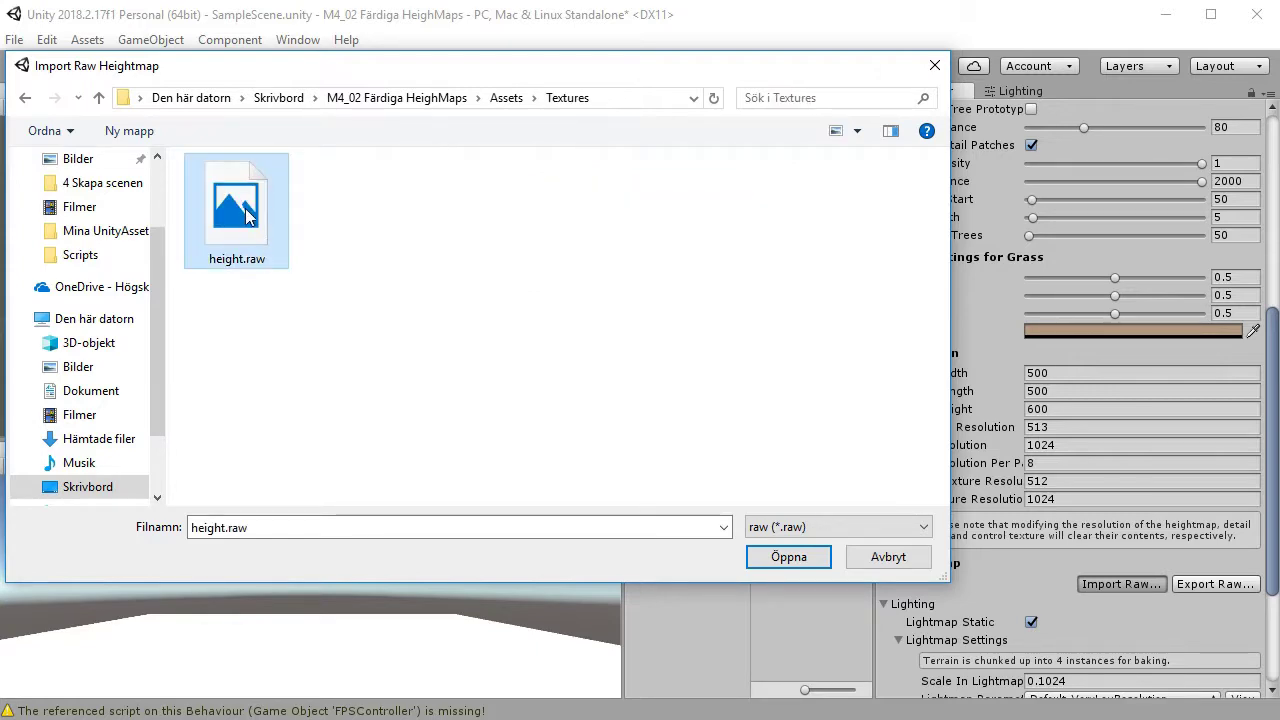
{"action": "left_click", "coordinate": [788, 557]}
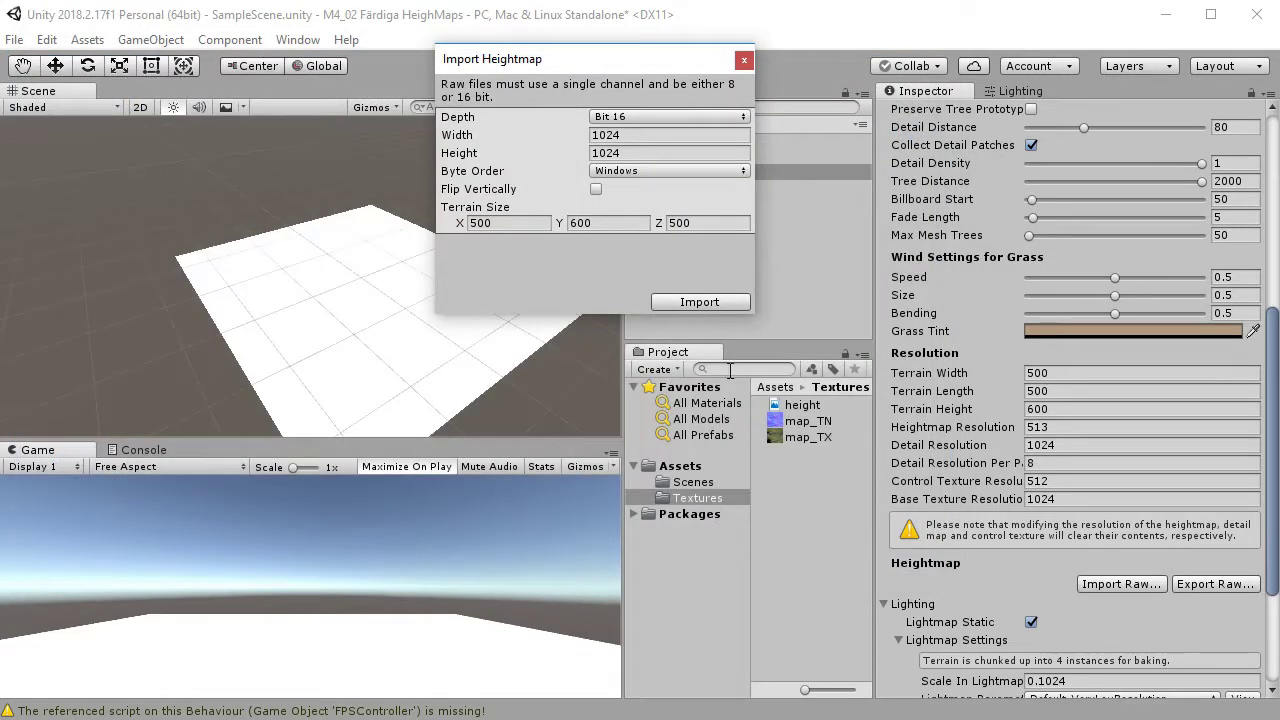
Import the heightmap with Flip Vertically enabled and the terrain size set to X 1024 and Z 1024.
{"action": "left_click_drag", "start_coordinate": [617, 58], "coordinate": [679, 138]}
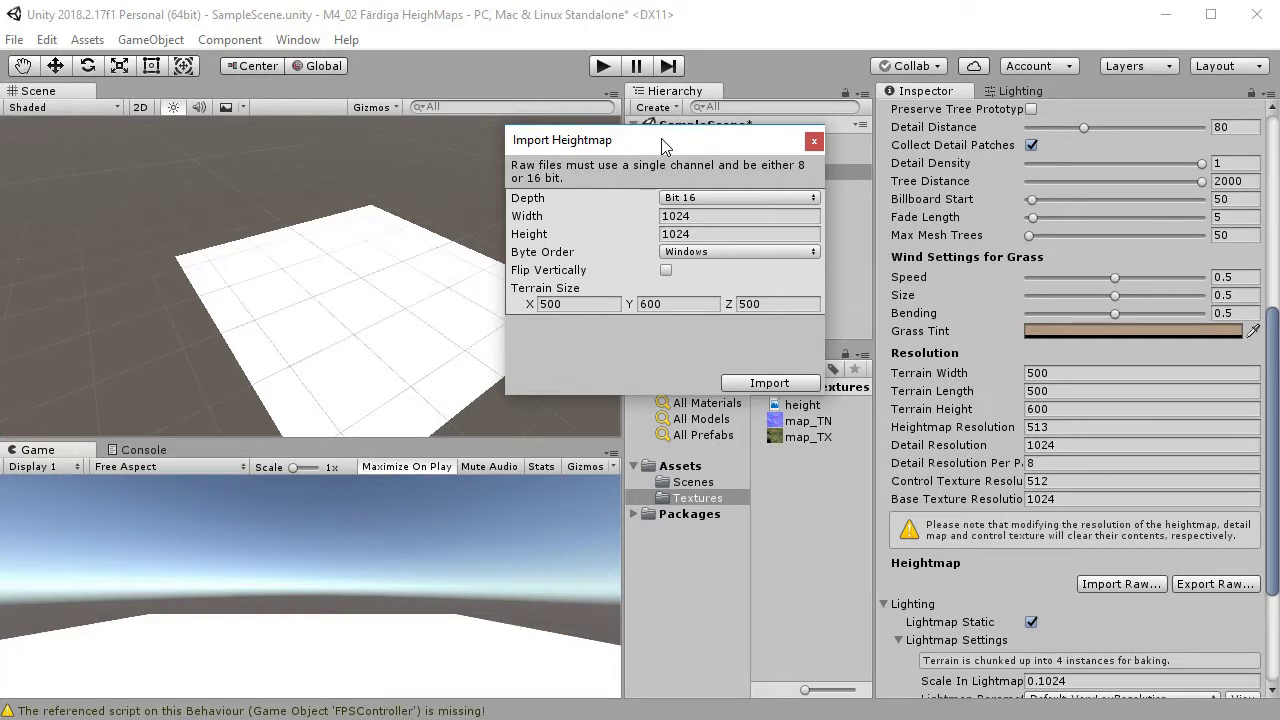
{"action": "left_click", "coordinate": [666, 271]}
{"action": "left_click_drag", "start_coordinate": [572, 308], "coordinate": [510, 303]}
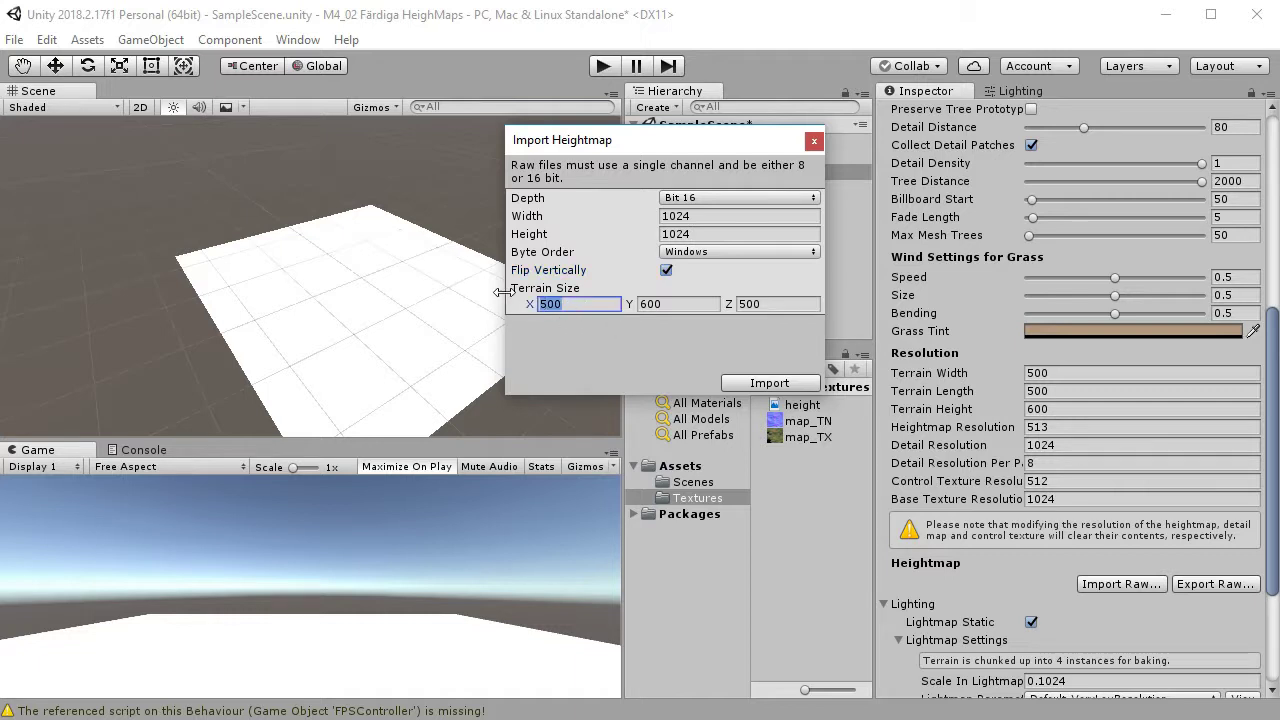
{"action": "key", "text": "Tab"}
{"action": "key", "text": "Tab"}
{"action": "type", "text": "10"}
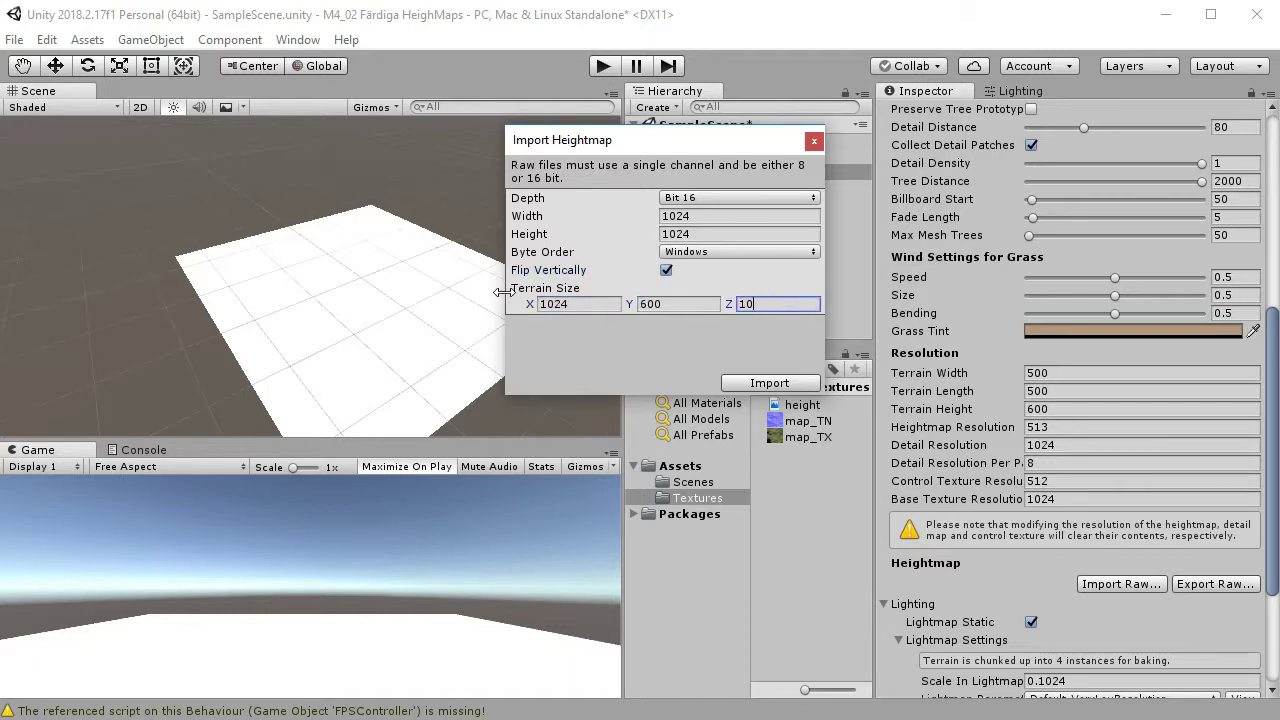
{"action": "left_click", "coordinate": [800, 385]}
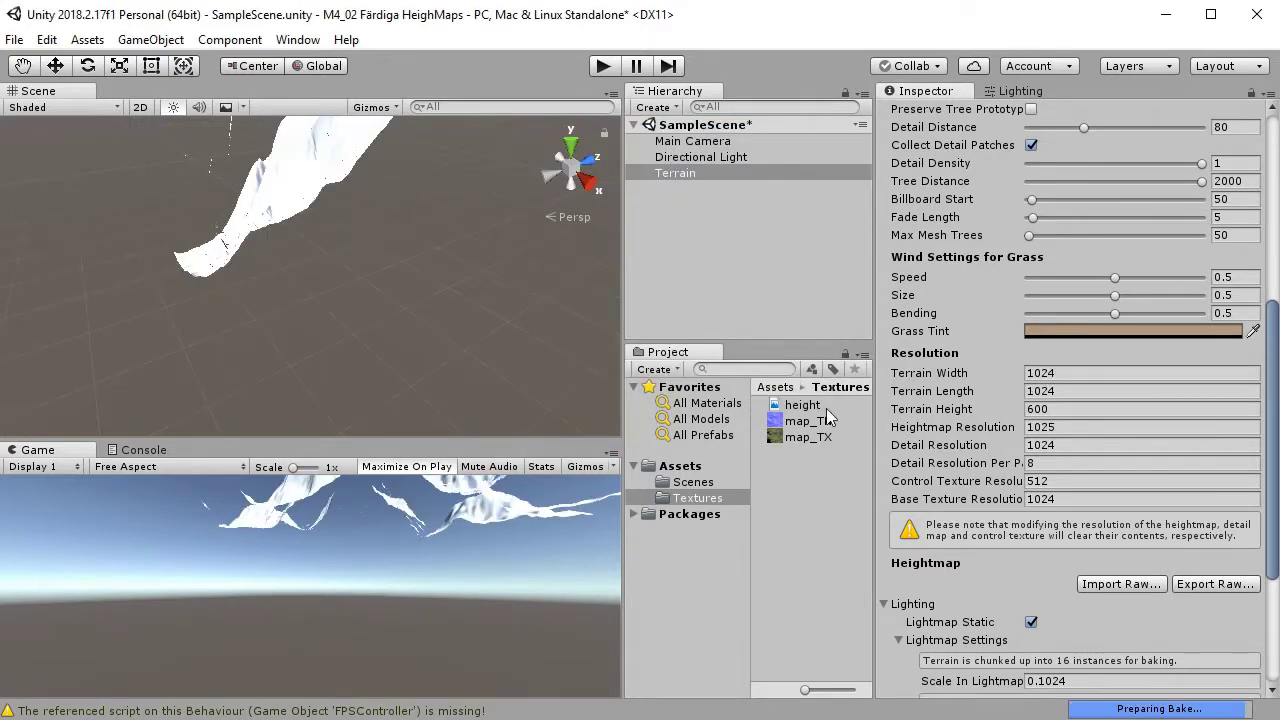
Frame the imported terrain in the scene and set its Terrain Height to 200.
{"action": "key", "text": "f"}
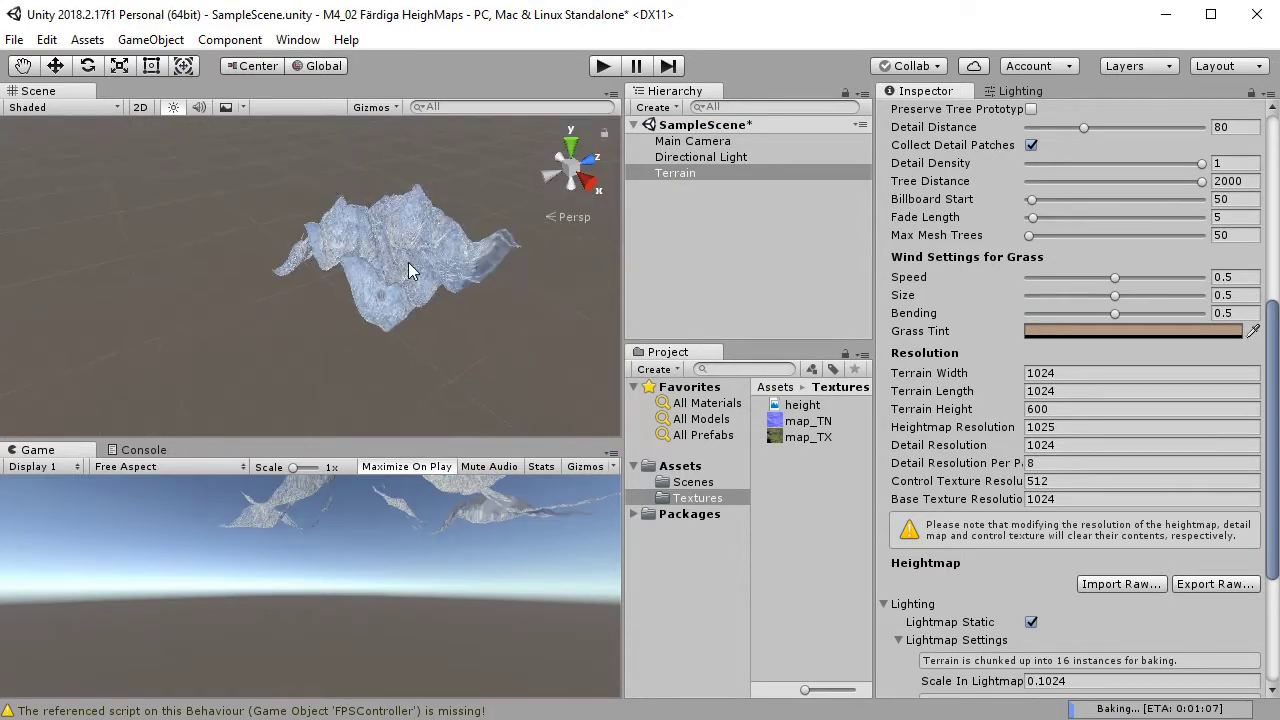
{"action": "scroll", "coordinate": [413, 259], "scroll_direction": "up", "scroll_amount": 5}
{"action": "middle_click_drag", "start_coordinate": [420, 237], "coordinate": [368, 235]}
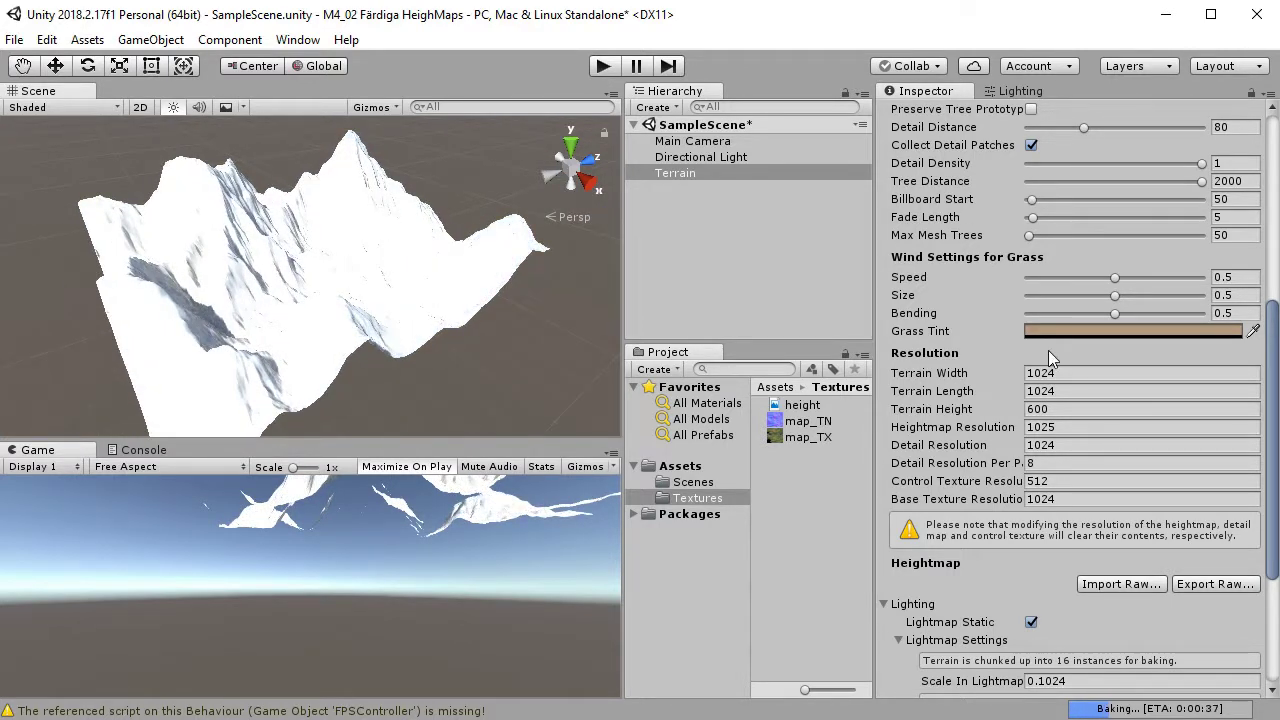
{"action": "left_click", "coordinate": [1066, 408]}
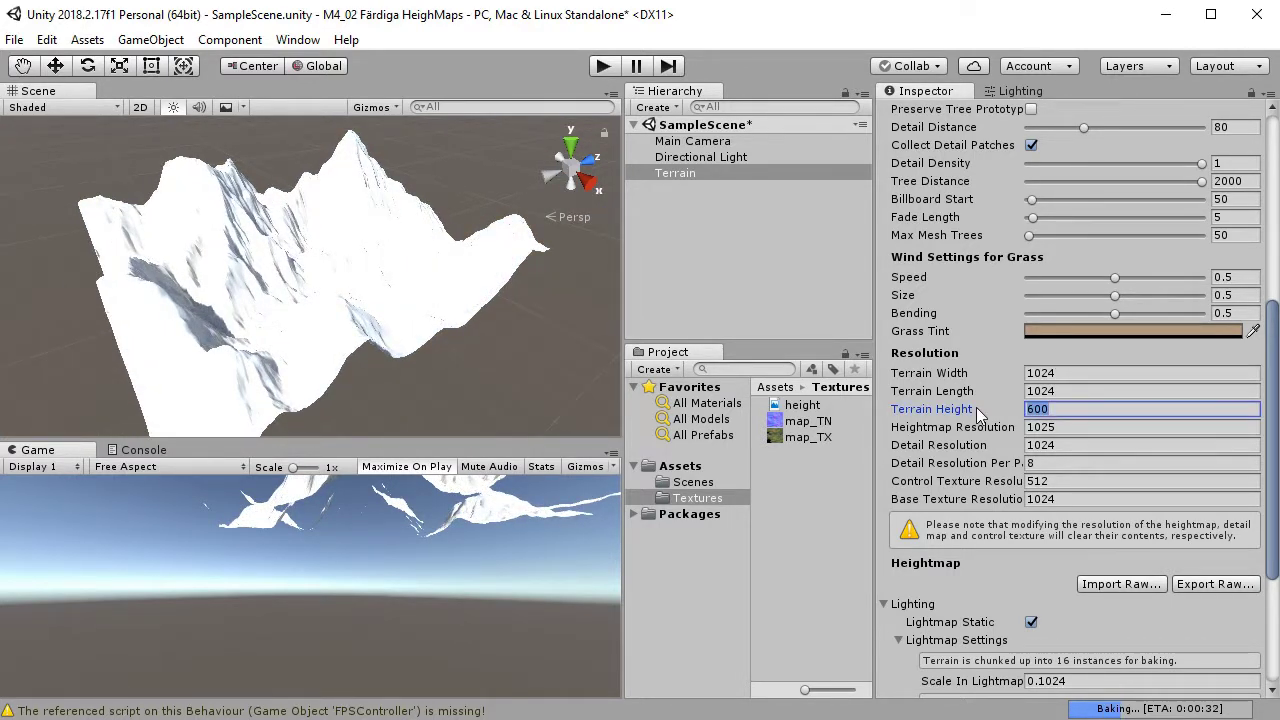
{"action": "type", "text": "200"}
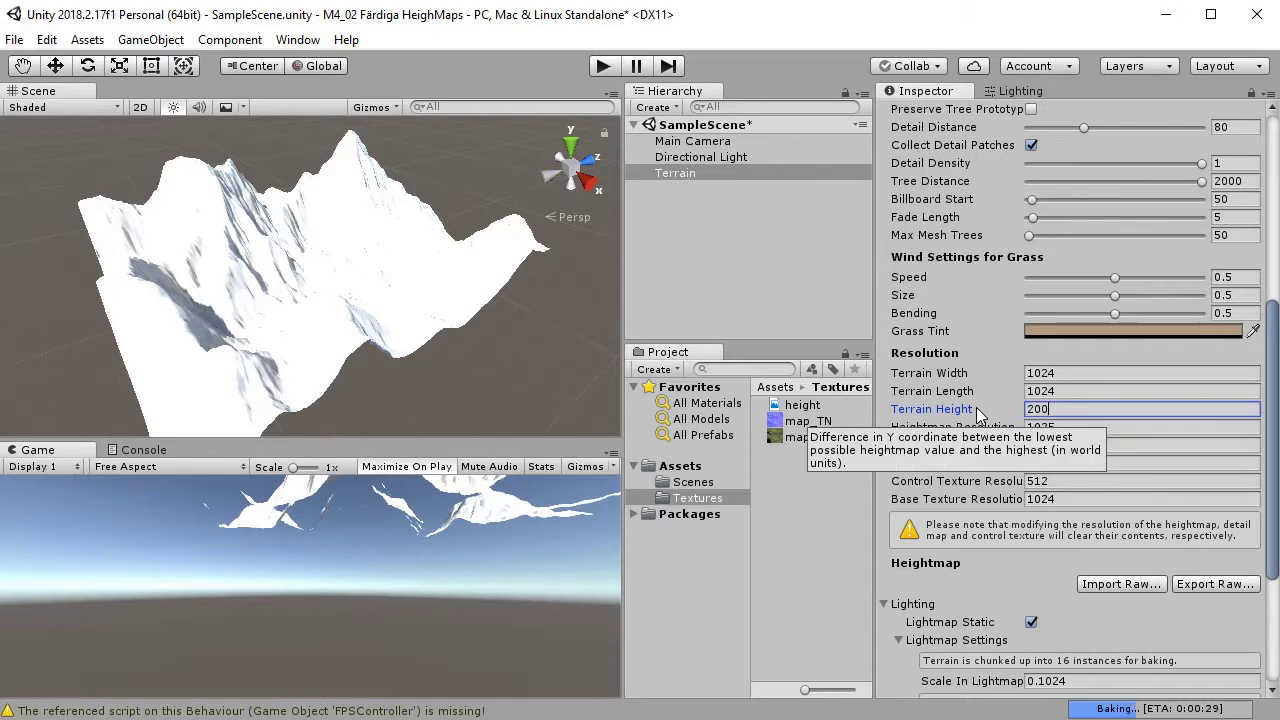
{"action": "key", "text": "Tab"}
{"action": "middle_click_drag", "start_coordinate": [294, 350], "coordinate": [304, 222]}
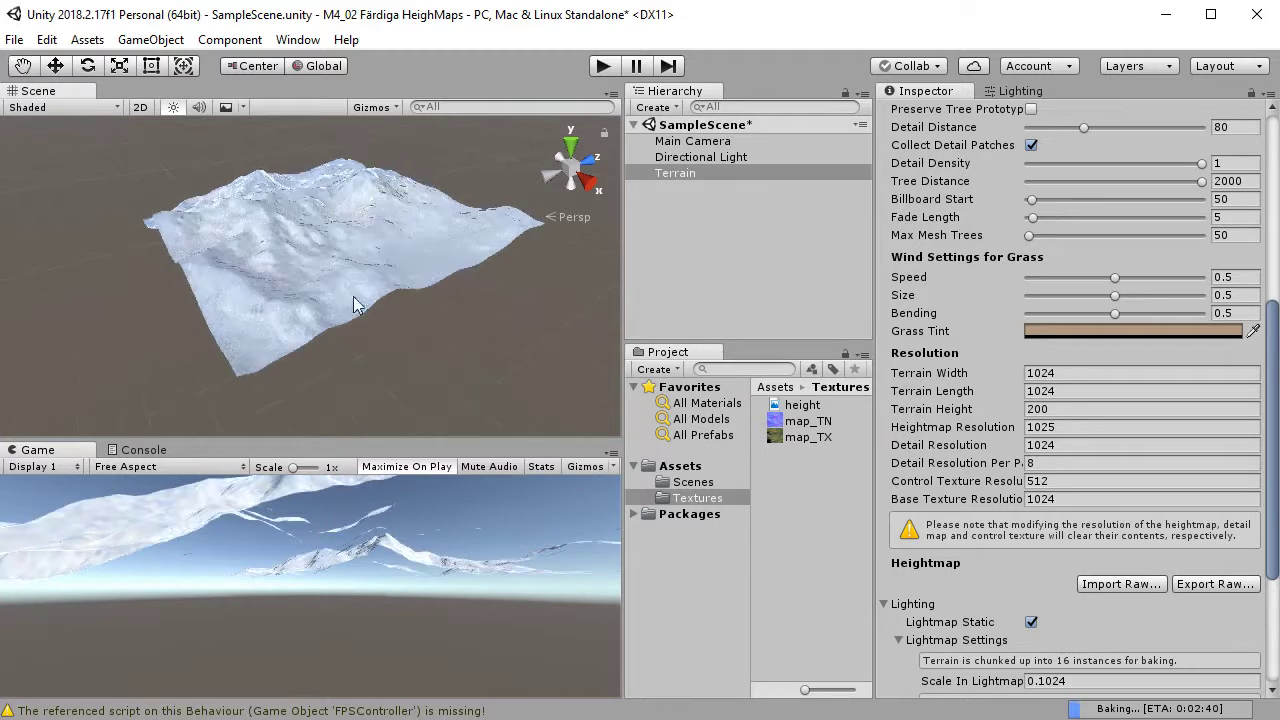
Set the Terrain Height to 1500.
{"action": "left_click", "coordinate": [1056, 408]}
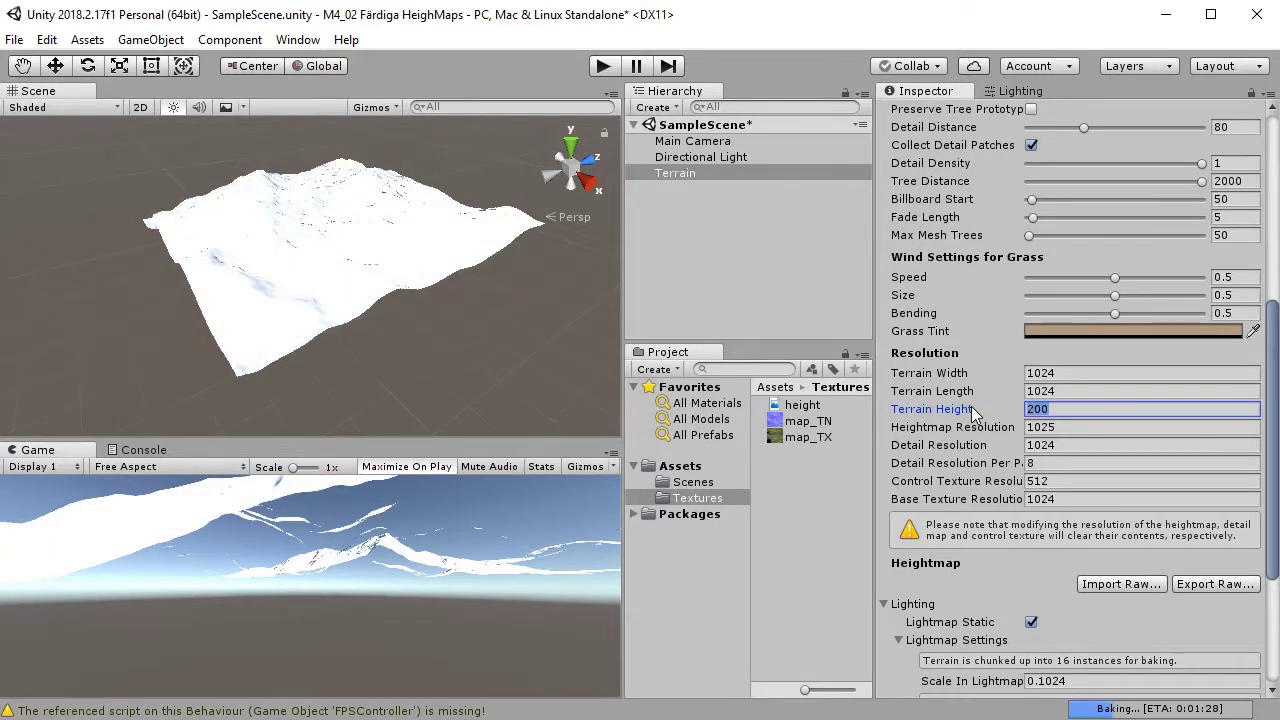
{"action": "type", "text": "1500"}
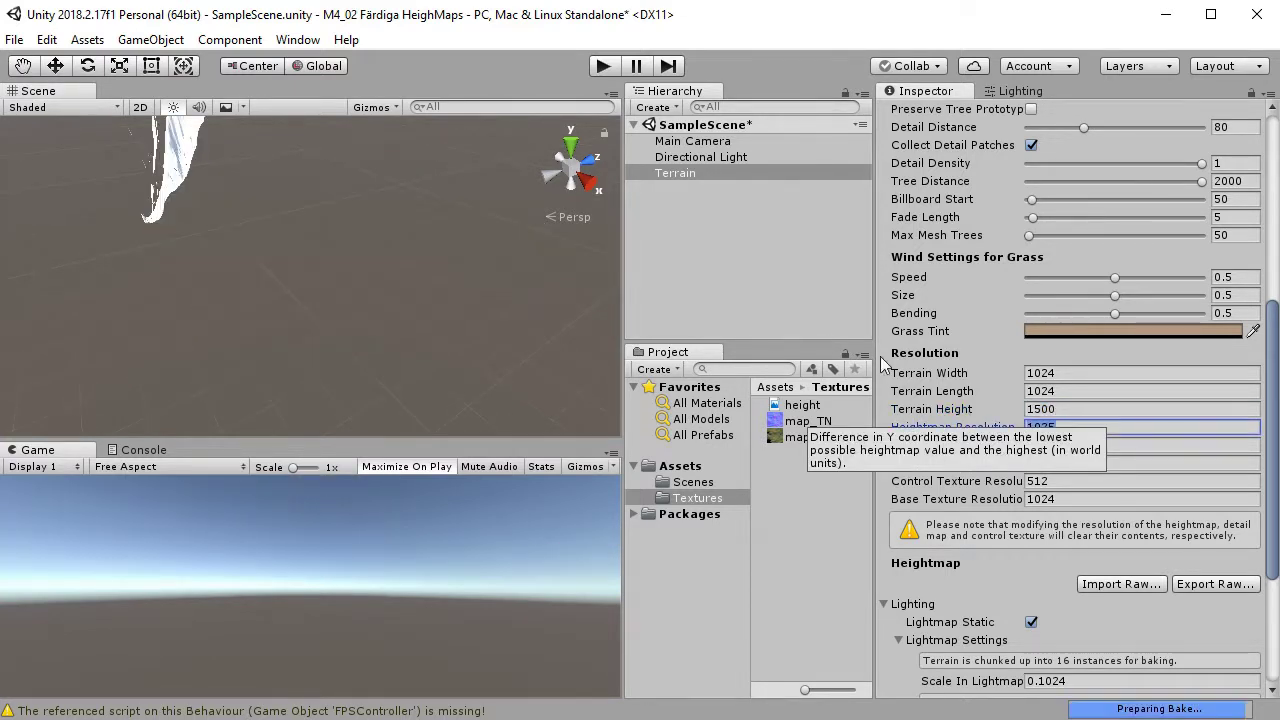
Set the Terrain Height to 150.
{"action": "key", "text": "Tab"}
{"action": "left_click", "coordinate": [1062, 412]}
{"action": "type", "text": "150"}
{"action": "key", "text": "Tab"}
{"action": "scroll", "coordinate": [287, 260], "scroll_direction": "up", "scroll_amount": 6}
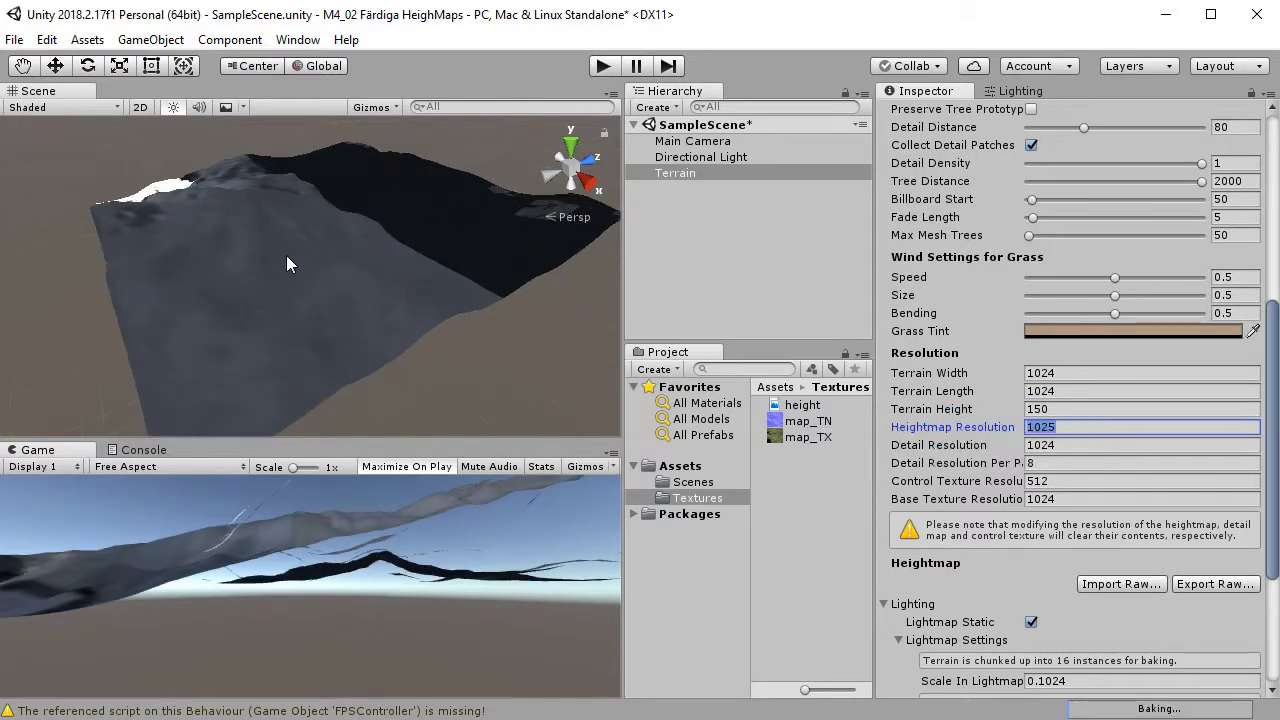
Set the terrain's Pixel Error to 50 in the Base Terrain settings.
{"action": "scroll", "coordinate": [290, 266], "scroll_direction": "down", "scroll_amount": 4}
{"action": "middle_click_drag", "start_coordinate": [286, 231], "coordinate": [314, 268]}
{"action": "left_click_drag", "start_coordinate": [314, 268], "coordinate": [382, 297], "text": "alt"}
{"action": "scroll", "coordinate": [1173, 366], "scroll_direction": "up", "scroll_amount": 10}
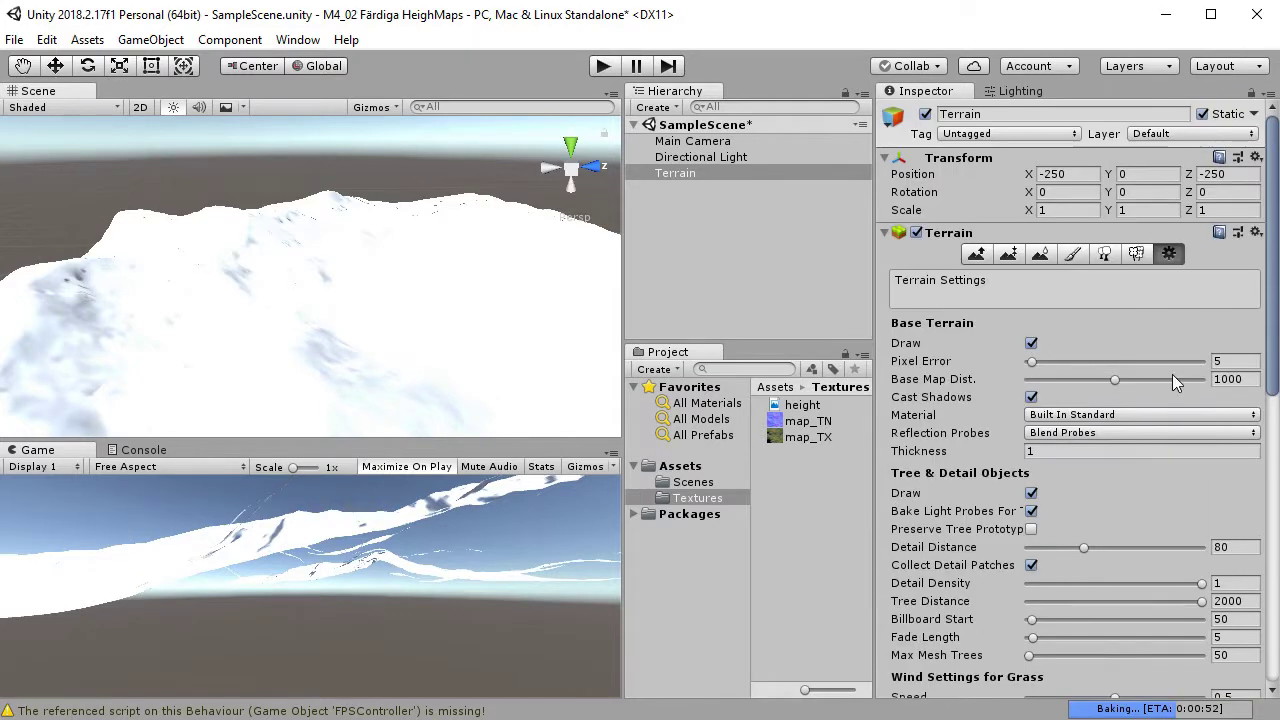
{"action": "left_click_drag", "start_coordinate": [1032, 362], "coordinate": [1066, 363]}
{"action": "type", "text": "50"}
{"action": "key", "text": "Tab"}
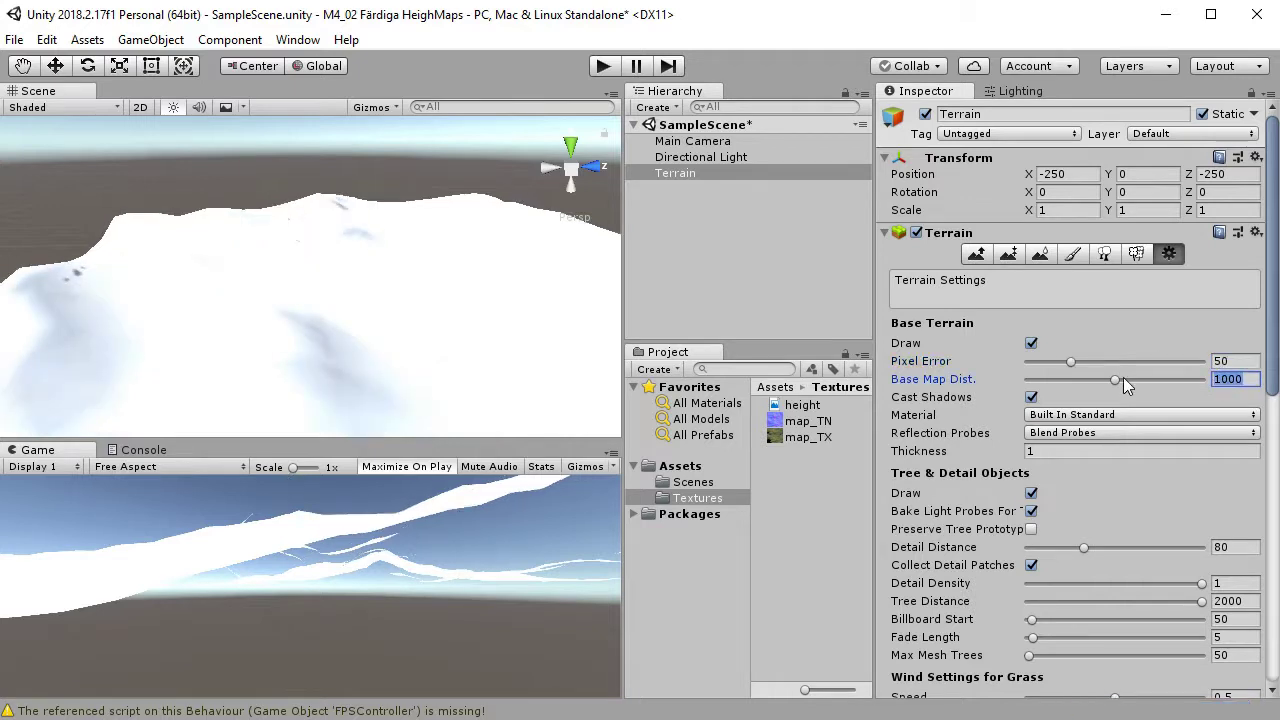
Start a new terrain texture for painting, with map_TX as the albedo and map_TN as the normal map.
{"action": "scroll", "coordinate": [359, 371], "scroll_direction": "down", "scroll_amount": 5}
{"action": "scroll", "coordinate": [348, 321], "scroll_direction": "up", "scroll_amount": 6}
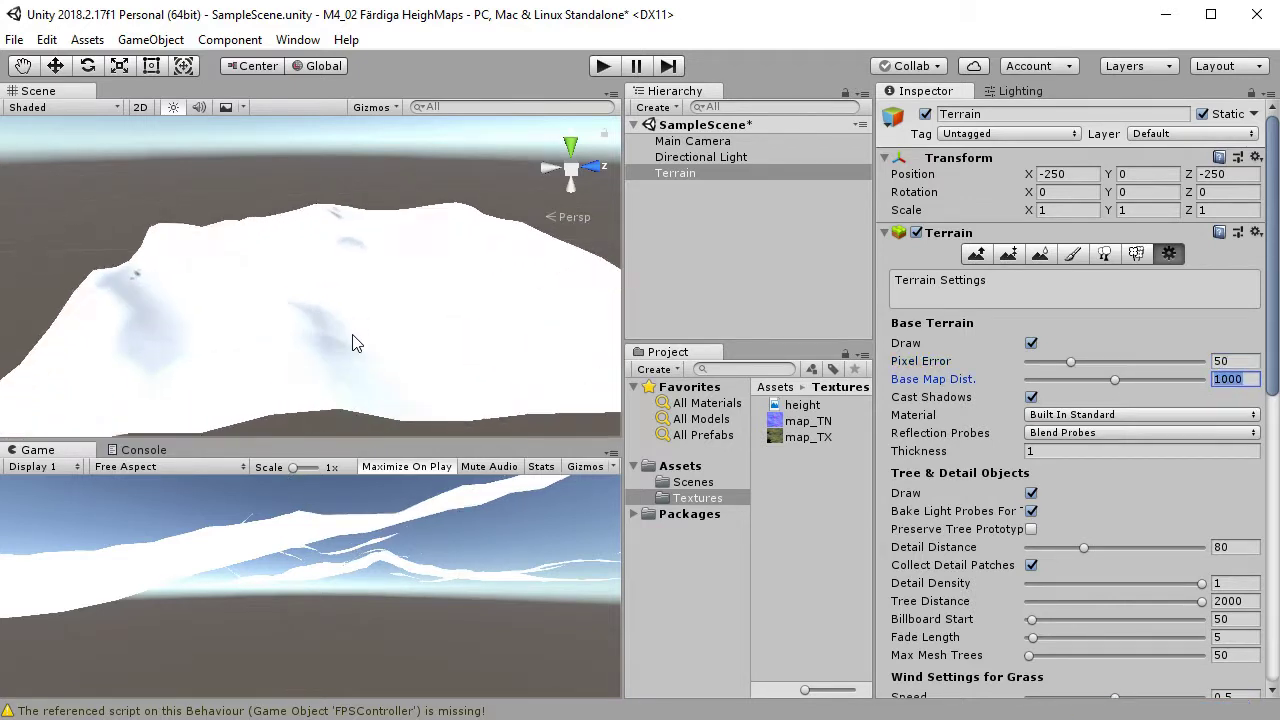
{"action": "mouse_move", "coordinate": [383, 386]}
{"action": "middle_mouse_down"}
{"action": "mouse_move", "coordinate": [331, 320]}
{"action": "mouse_move", "coordinate": [342, 332]}
{"action": "middle_mouse_up"}
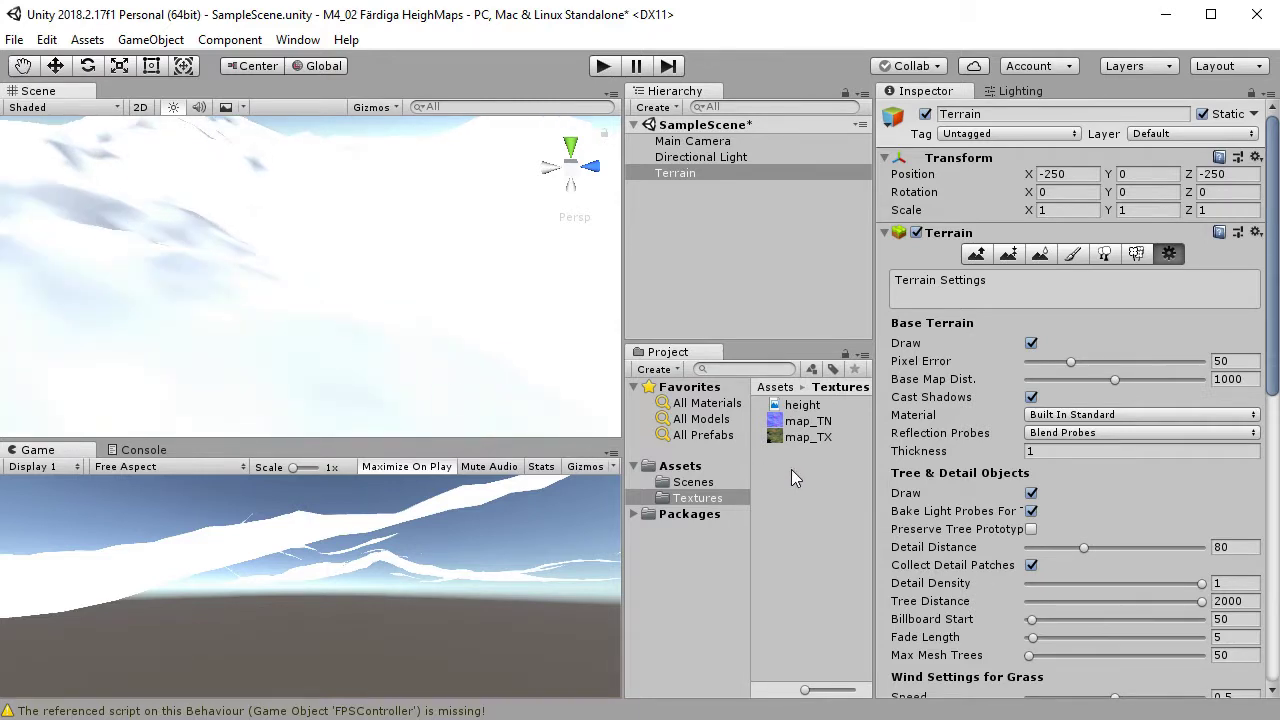
{"action": "scroll", "coordinate": [519, 345], "scroll_direction": "down", "scroll_amount": 3}
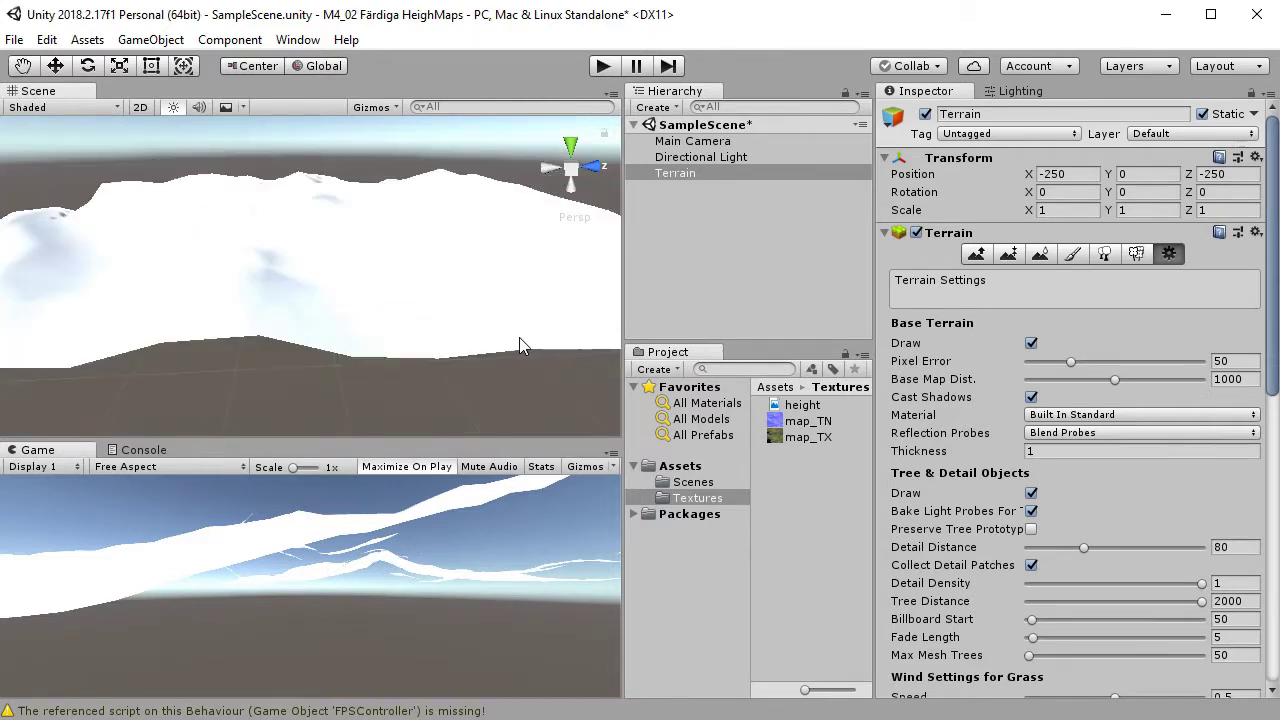
{"action": "left_click", "coordinate": [1073, 256]}
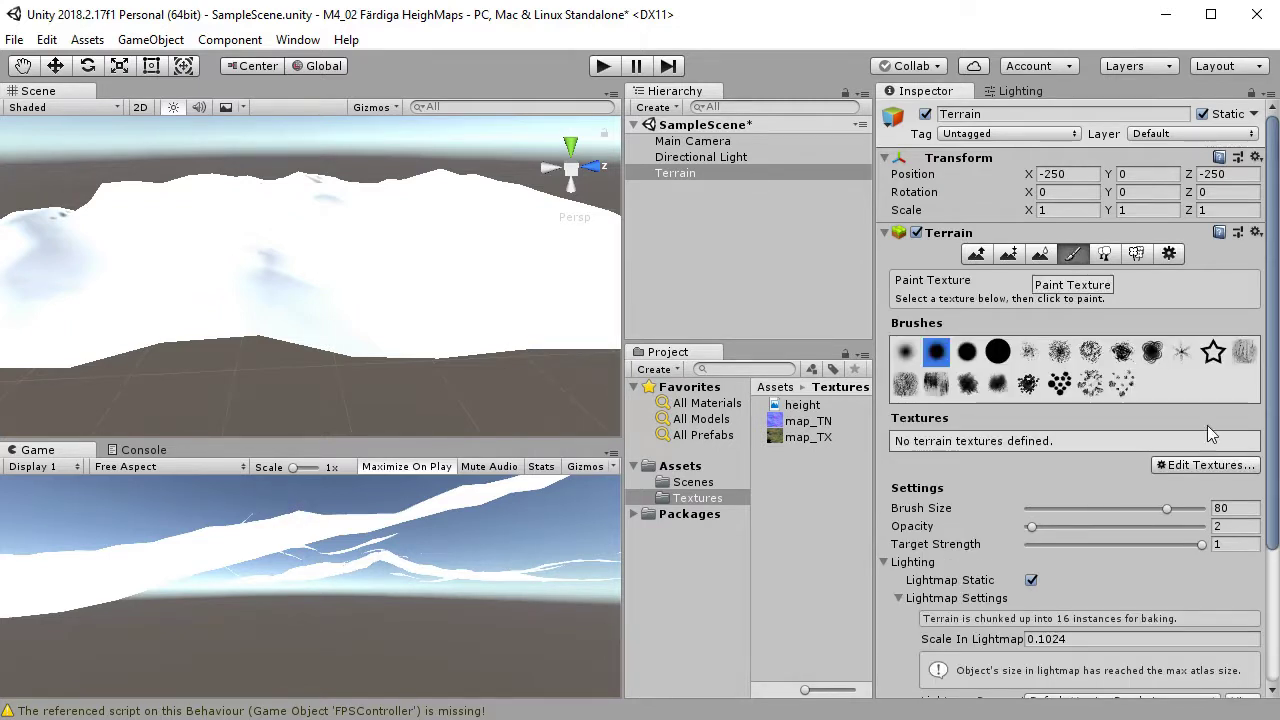
{"action": "left_click", "coordinate": [1220, 465]}
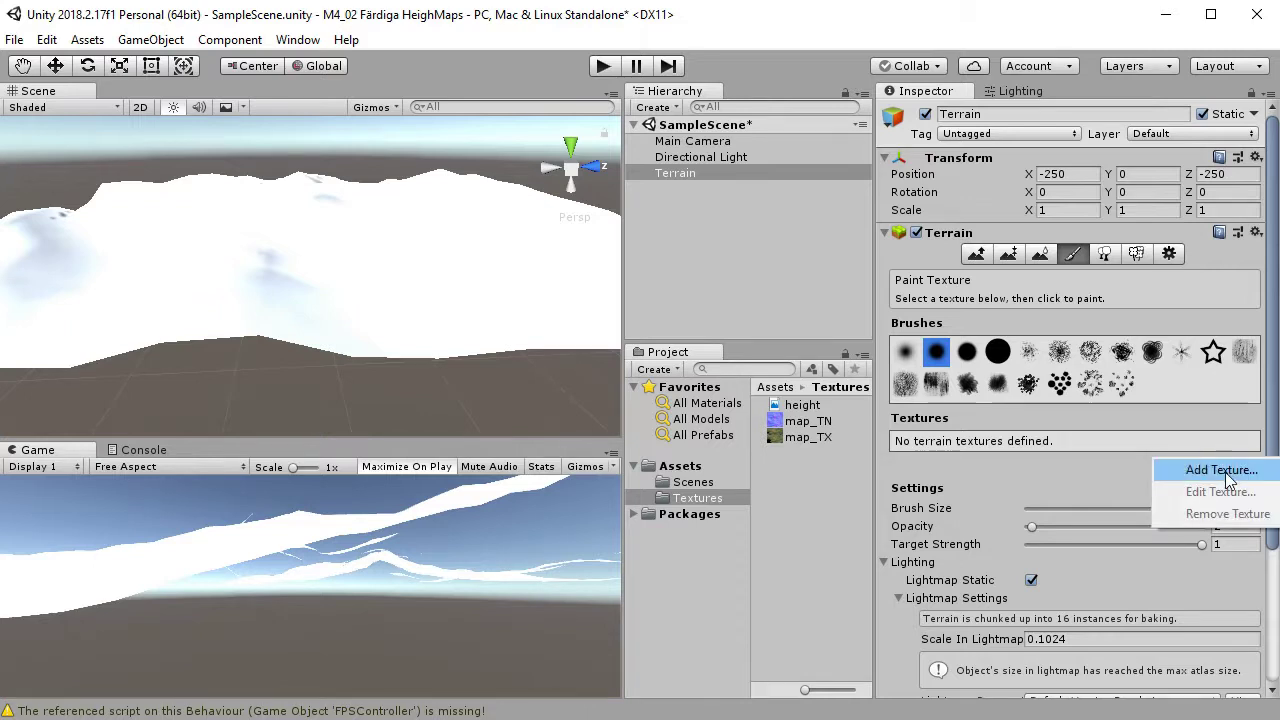
{"action": "left_click", "coordinate": [1226, 472]}
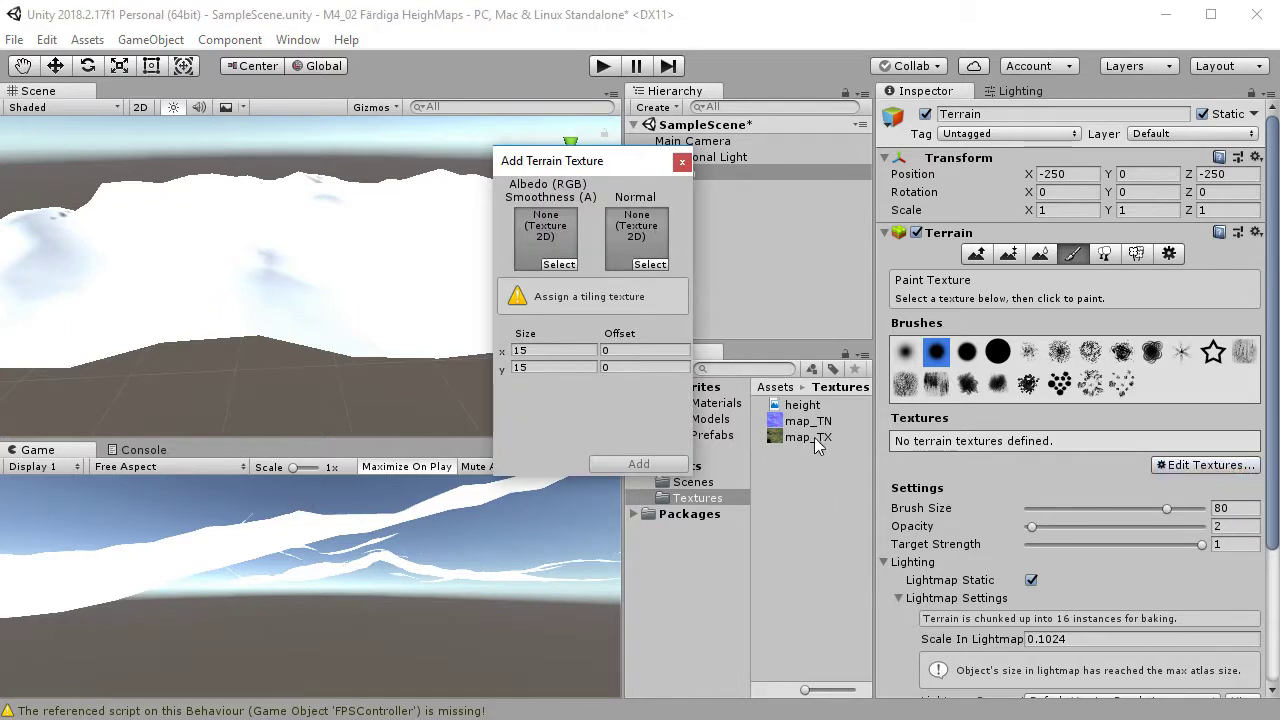
{"action": "left_click_drag", "start_coordinate": [810, 437], "coordinate": [536, 268]}
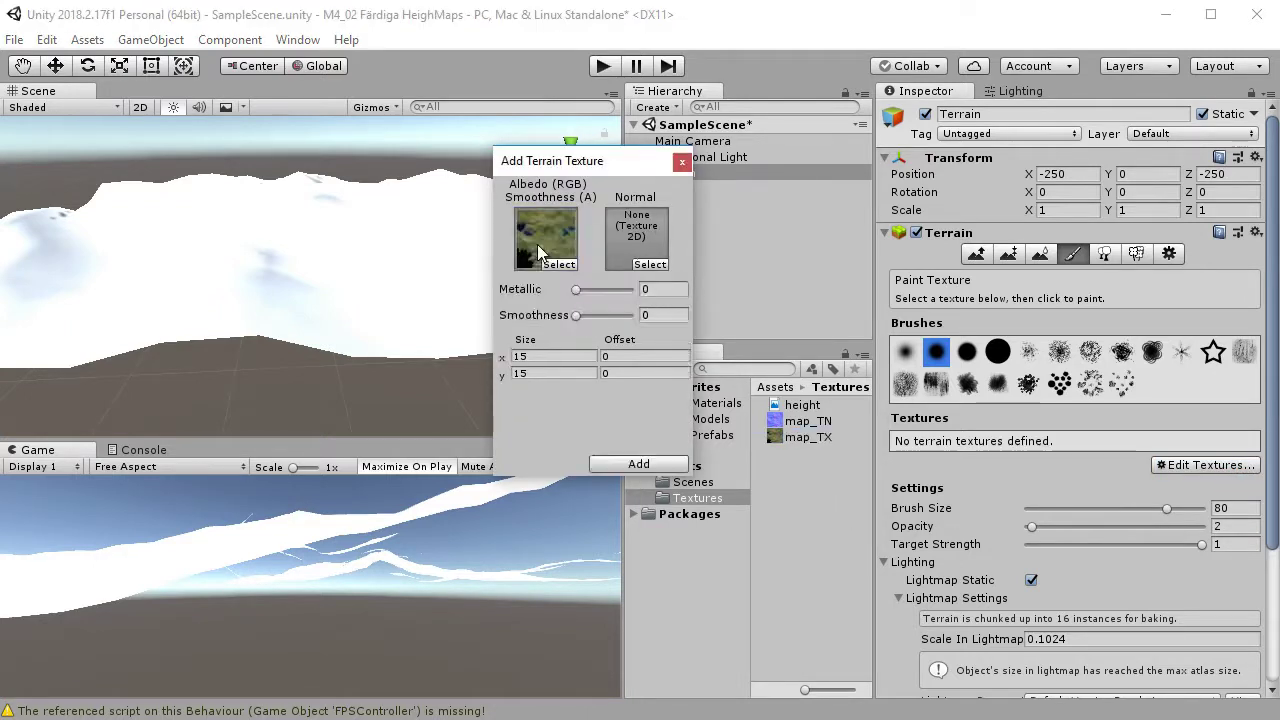
{"action": "left_click_drag", "start_coordinate": [790, 427], "coordinate": [643, 226]}
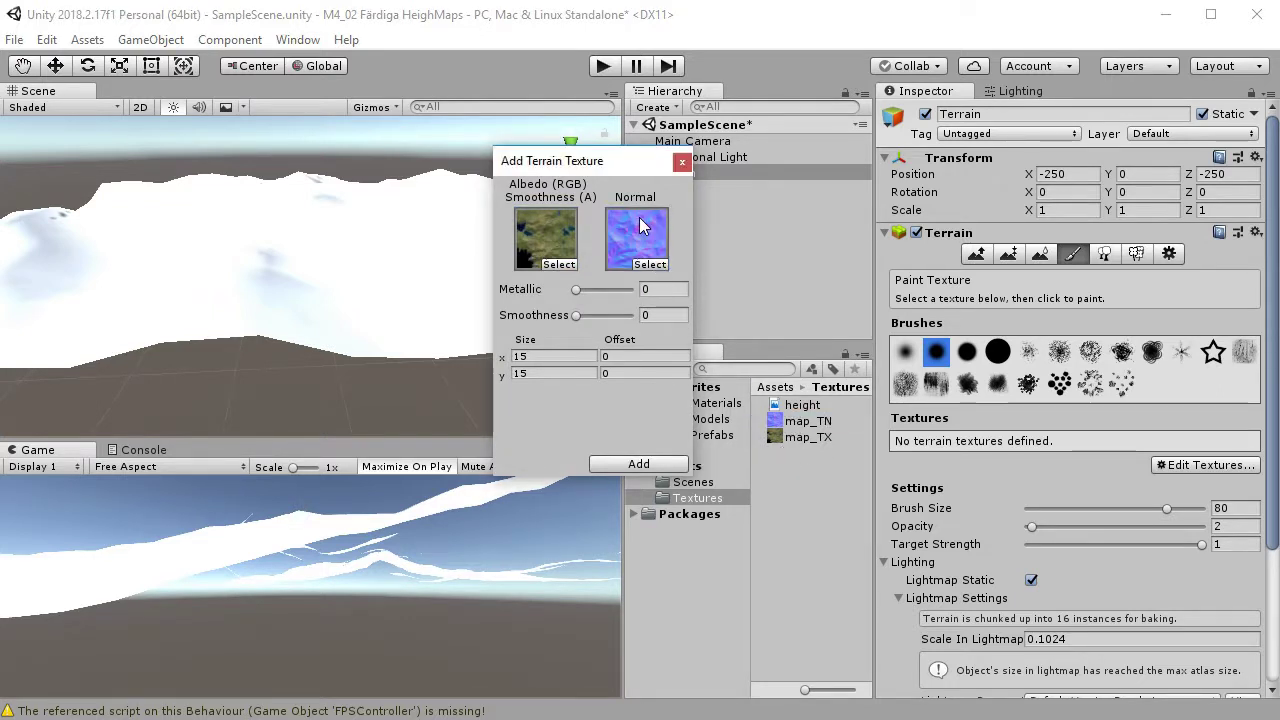
Set the new terrain texture's size to 1024 in x and y and add it to the terrain.
{"action": "left_click", "coordinate": [530, 356]}
{"action": "type", "text": "1024"}
{"action": "key", "text": "Tab"}
{"action": "type", "text": "1024"}
{"action": "key", "text": "Tab"}
{"action": "left_click", "coordinate": [638, 465]}
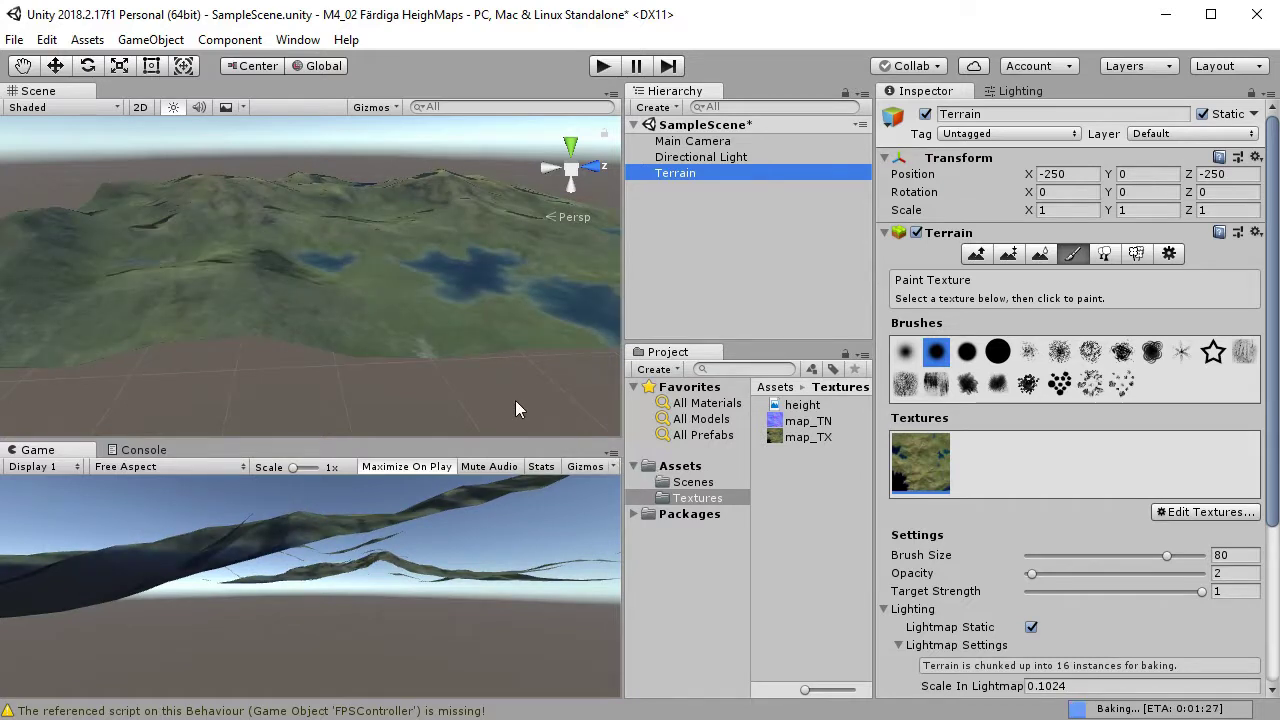
Examine the textured terrain in the scene from several sides, close up and from a distance, including its dark edge.
{"action": "scroll", "coordinate": [430, 306], "scroll_direction": "down", "scroll_amount": 5}
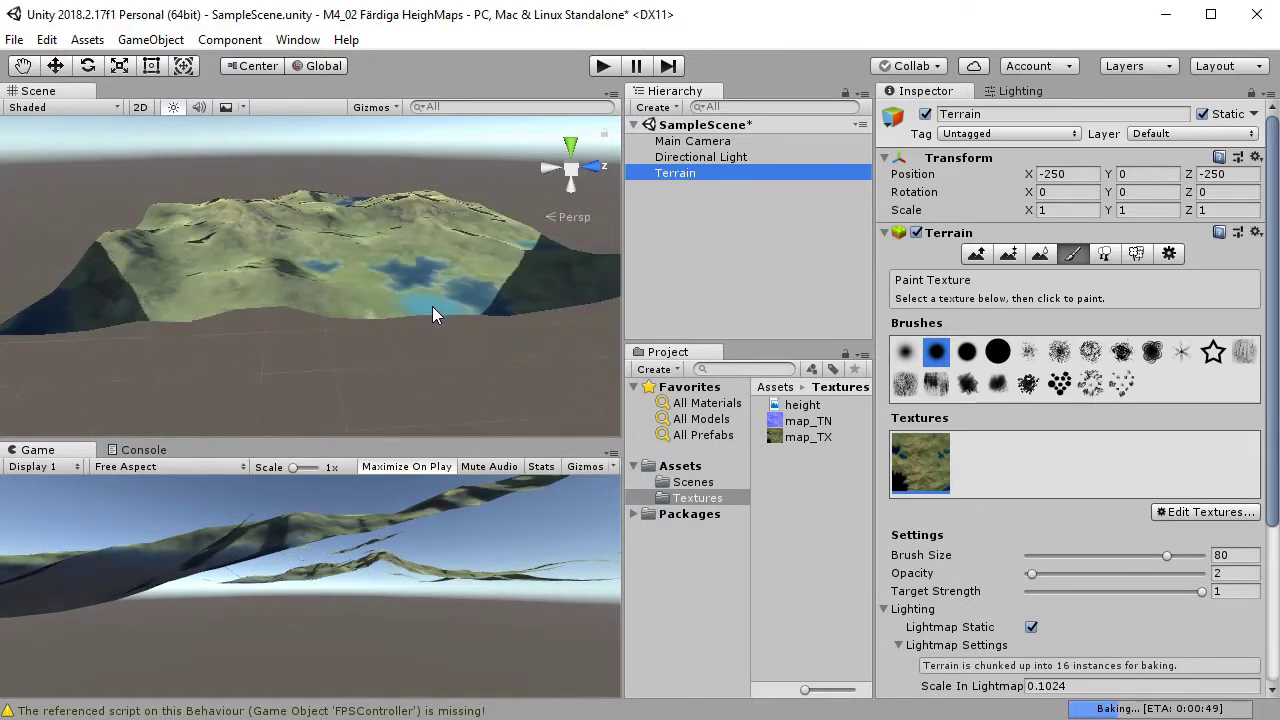
{"action": "middle_click_drag", "start_coordinate": [362, 253], "coordinate": [396, 317]}
{"action": "left_click_drag", "start_coordinate": [236, 374], "coordinate": [370, 361], "text": "alt"}
{"action": "scroll", "coordinate": [410, 368], "scroll_direction": "up", "scroll_amount": 4}
{"action": "scroll", "coordinate": [470, 410], "scroll_direction": "down", "scroll_amount": 3}
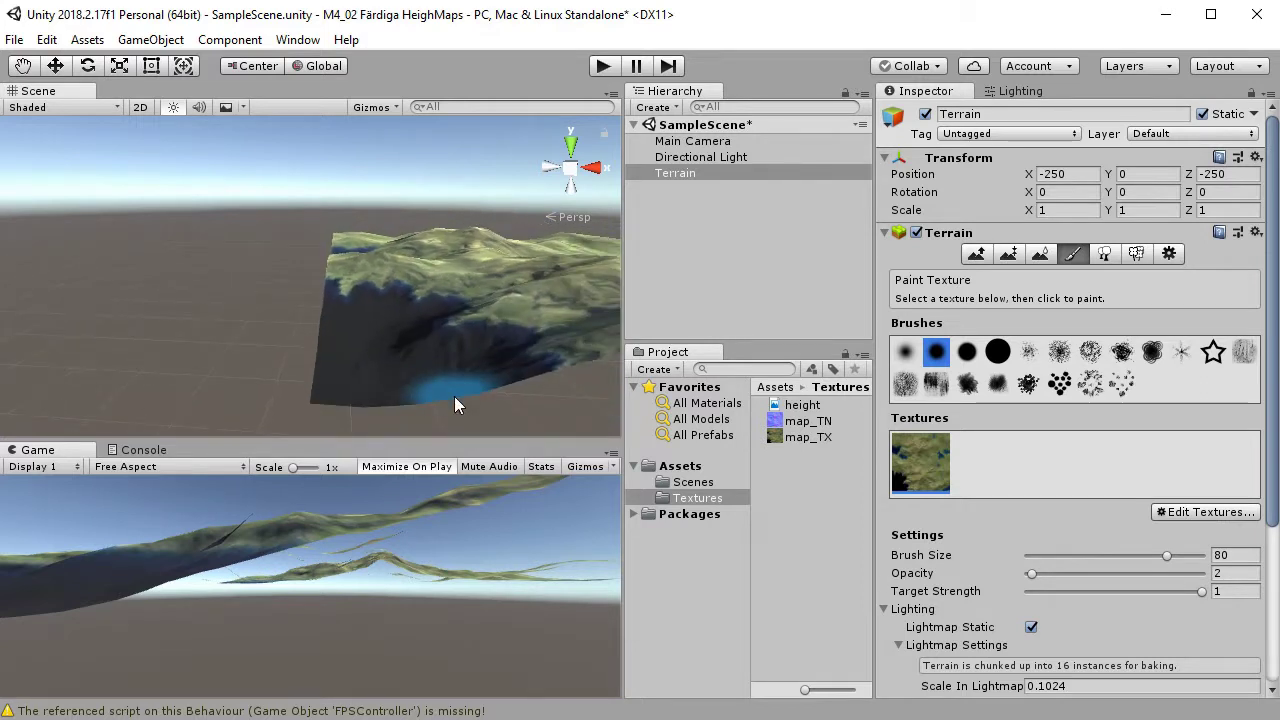
{"action": "mouse_move", "coordinate": [452, 340]}
{"action": "left_mouse_down", "text": "alt"}
{"action": "mouse_move", "coordinate": [388, 346]}
{"action": "mouse_move", "coordinate": [463, 349]}
{"action": "mouse_move", "coordinate": [386, 311]}
{"action": "mouse_move", "coordinate": [397, 314]}
{"action": "mouse_move", "coordinate": [397, 274]}
{"action": "left_mouse_up", "text": "alt"}
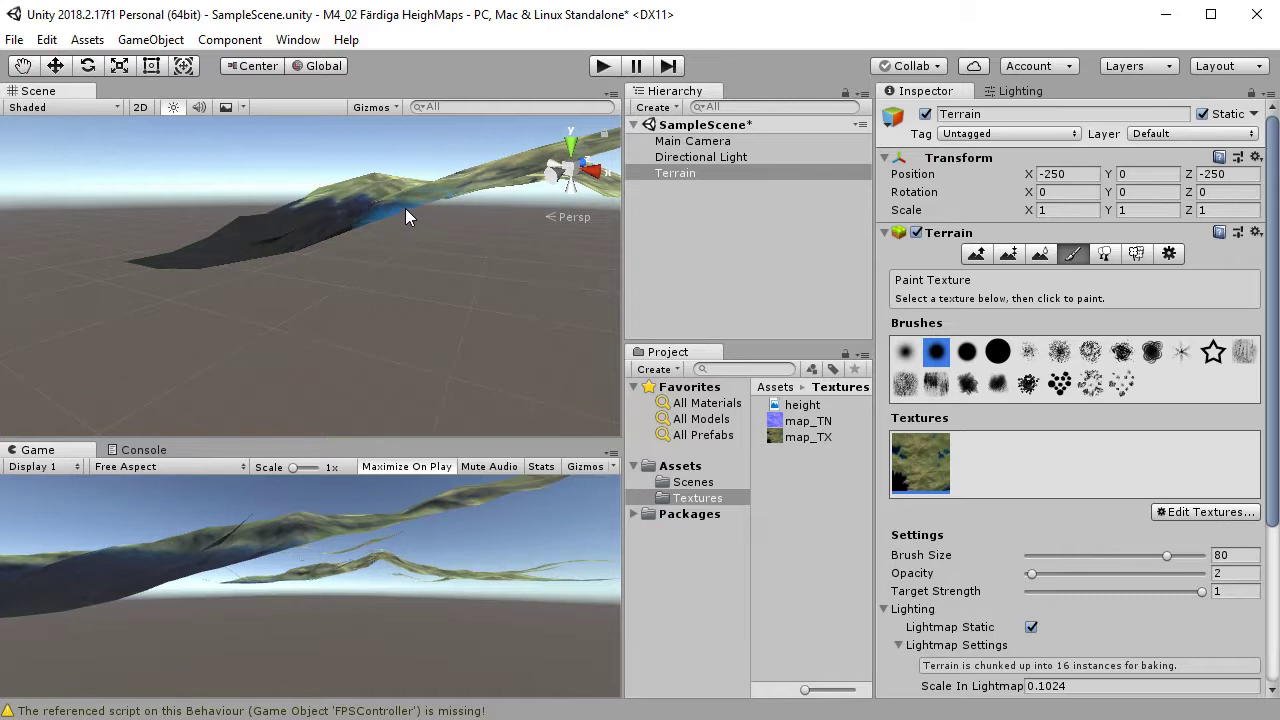
{"action": "scroll", "coordinate": [402, 208], "scroll_direction": "up", "scroll_amount": 5}
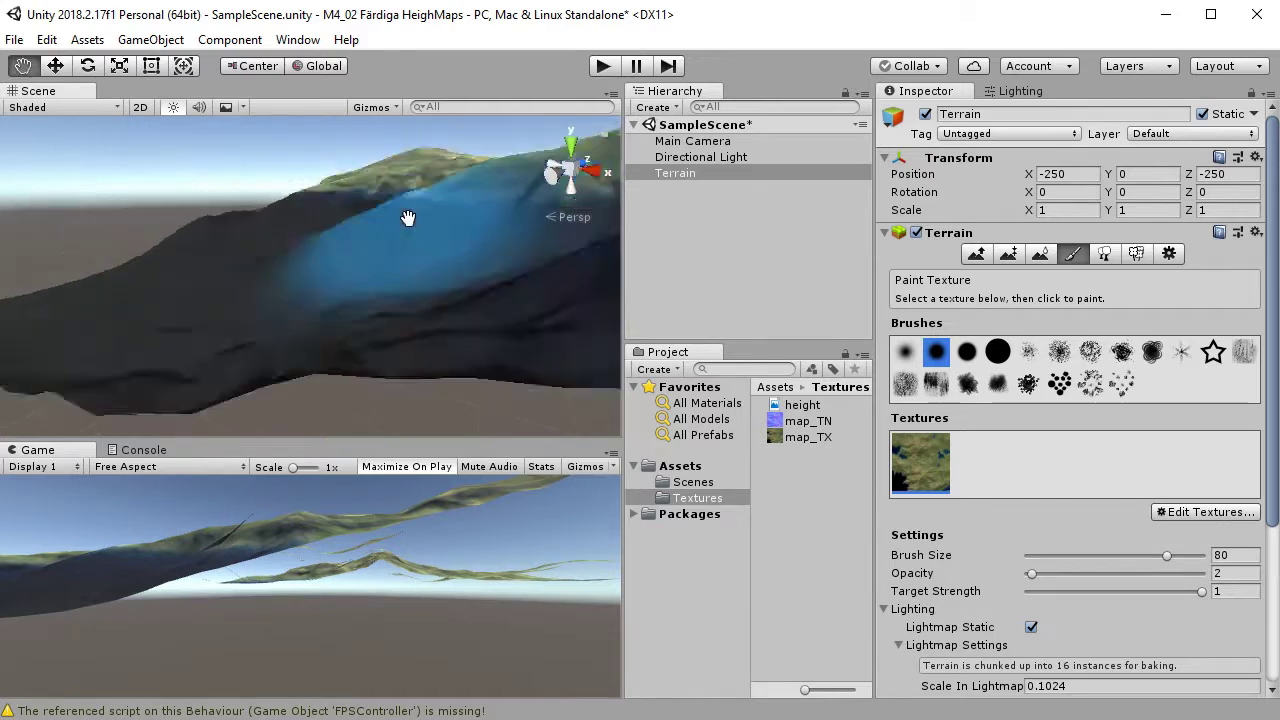
{"action": "scroll", "coordinate": [408, 218], "scroll_direction": "down", "scroll_amount": 5}
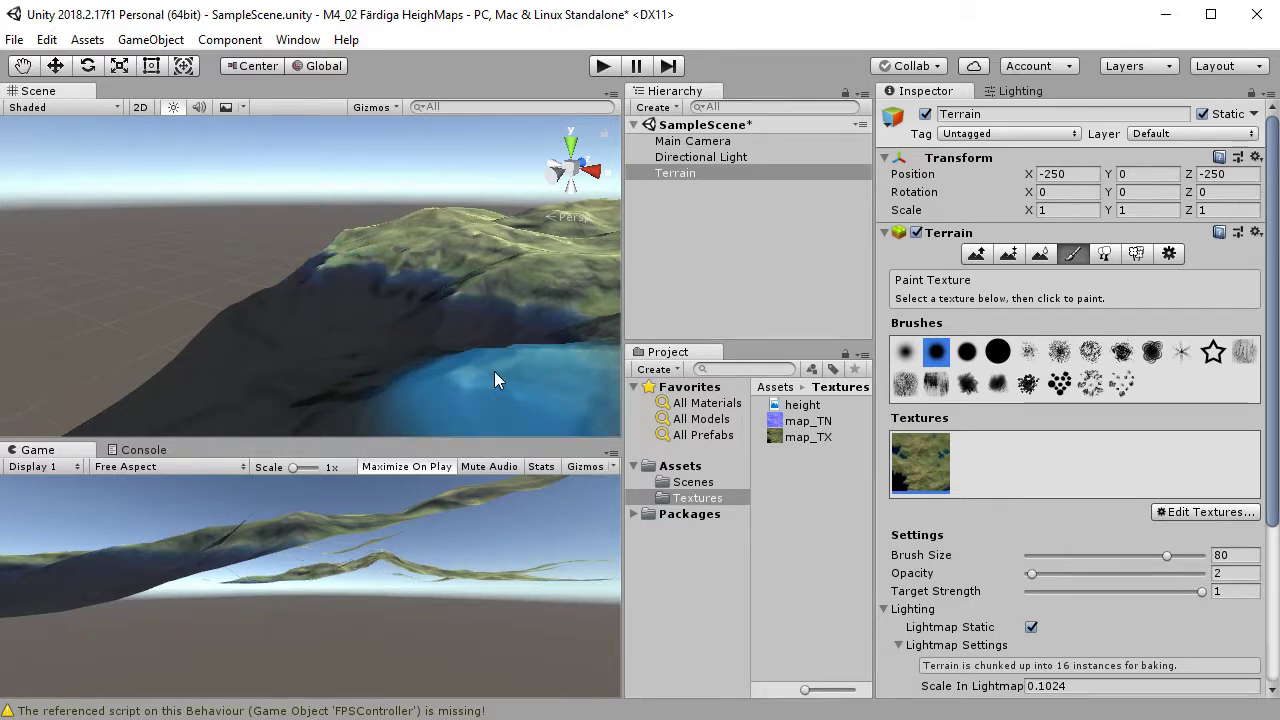
{"action": "scroll", "coordinate": [505, 280], "scroll_direction": "down", "scroll_amount": 5}
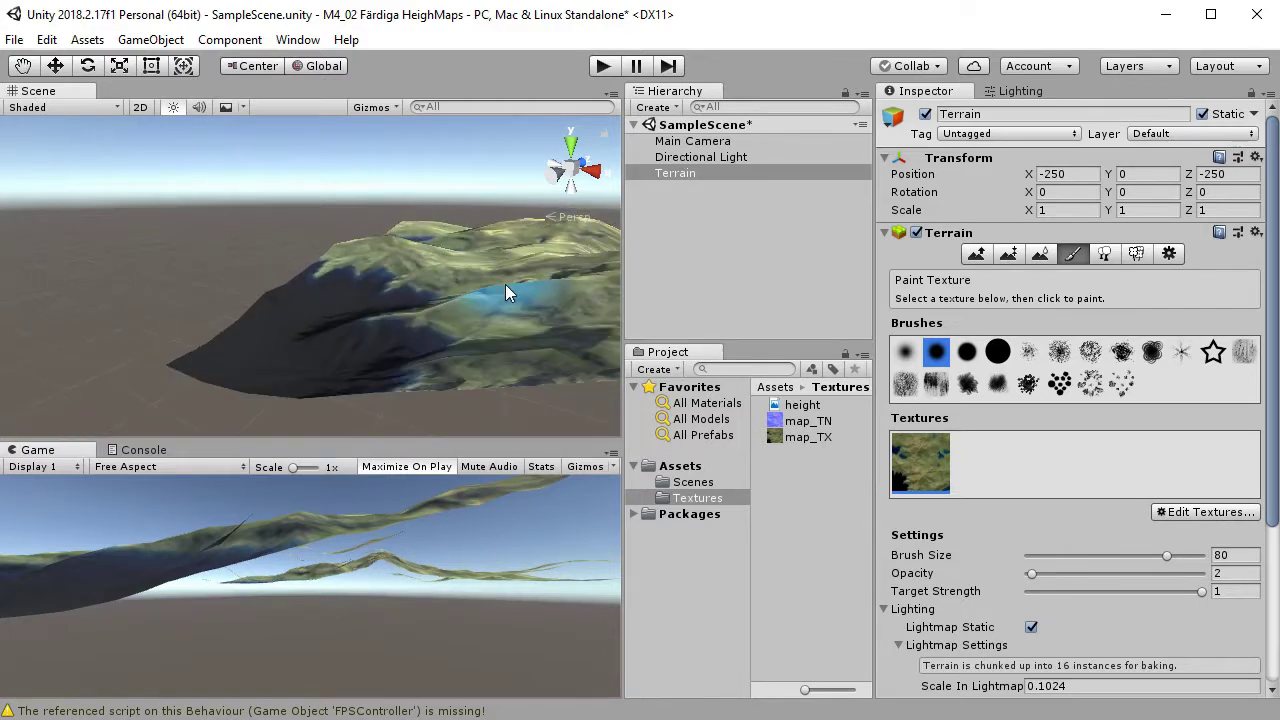
{"action": "left_click_drag", "start_coordinate": [490, 283], "coordinate": [284, 302], "text": "alt"}
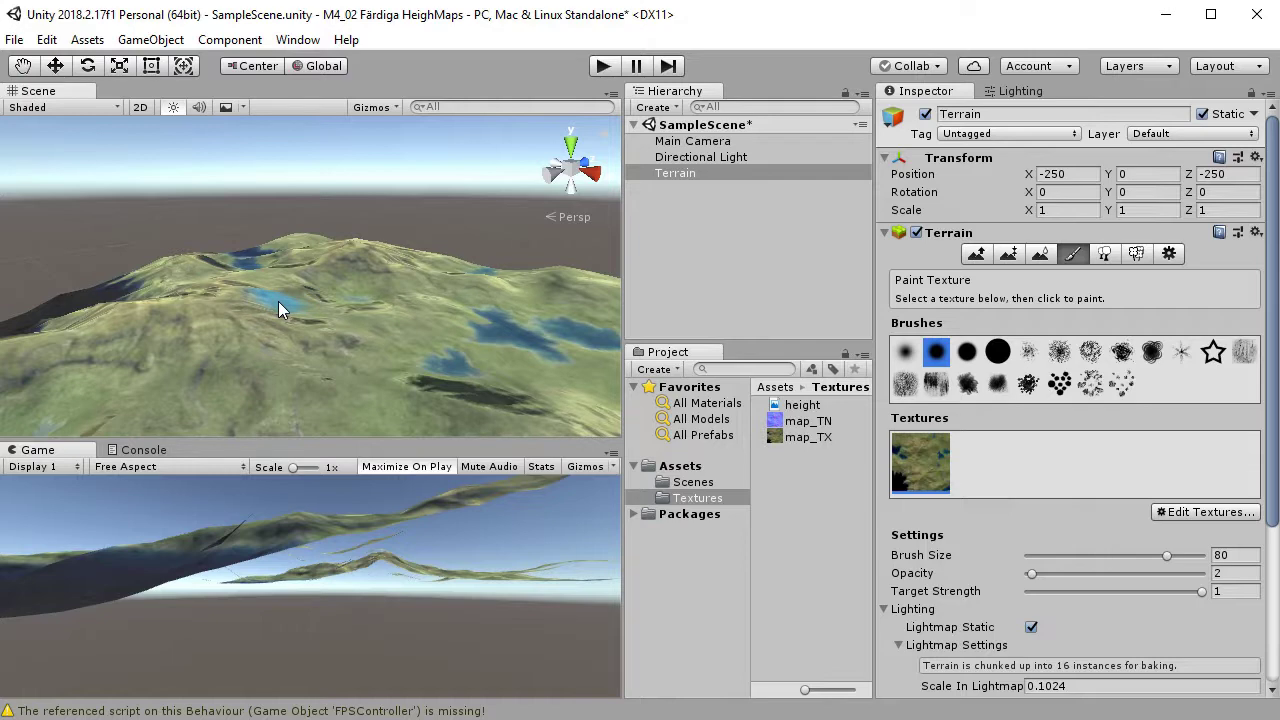
{"action": "scroll", "coordinate": [291, 312], "scroll_direction": "down", "scroll_amount": 5}
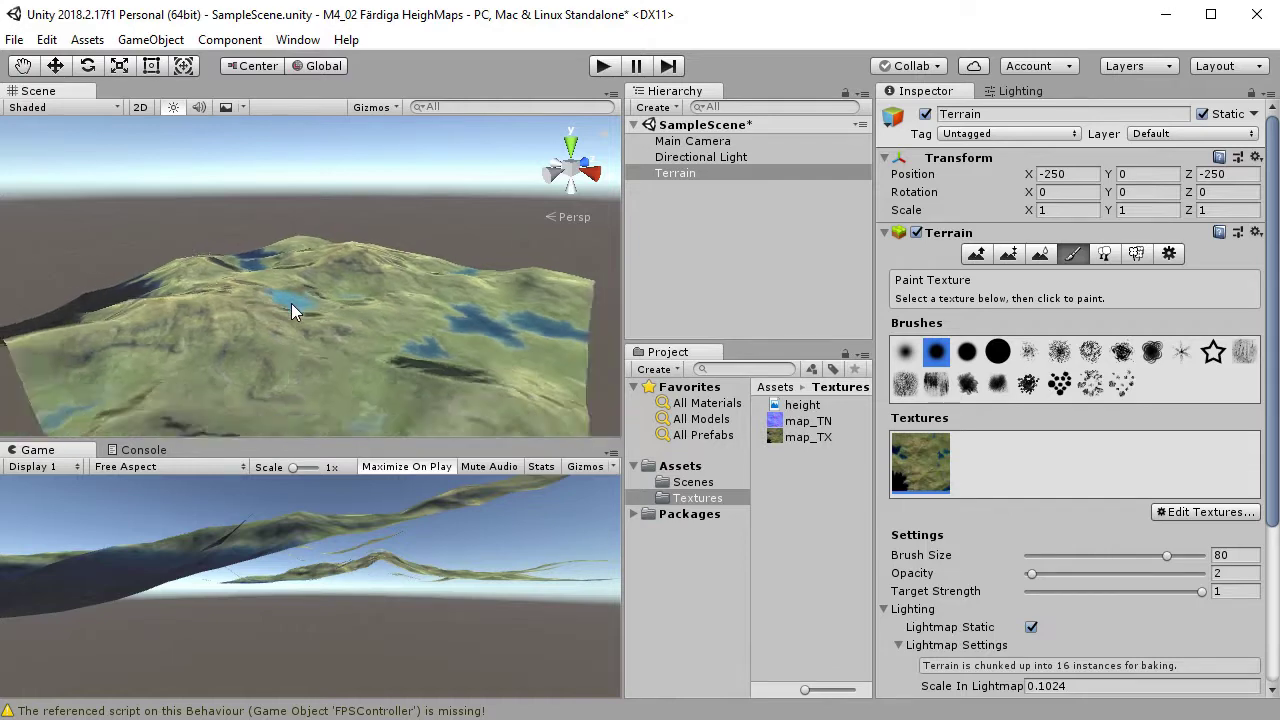
{"action": "scroll", "coordinate": [300, 302], "scroll_direction": "up", "scroll_amount": 5}
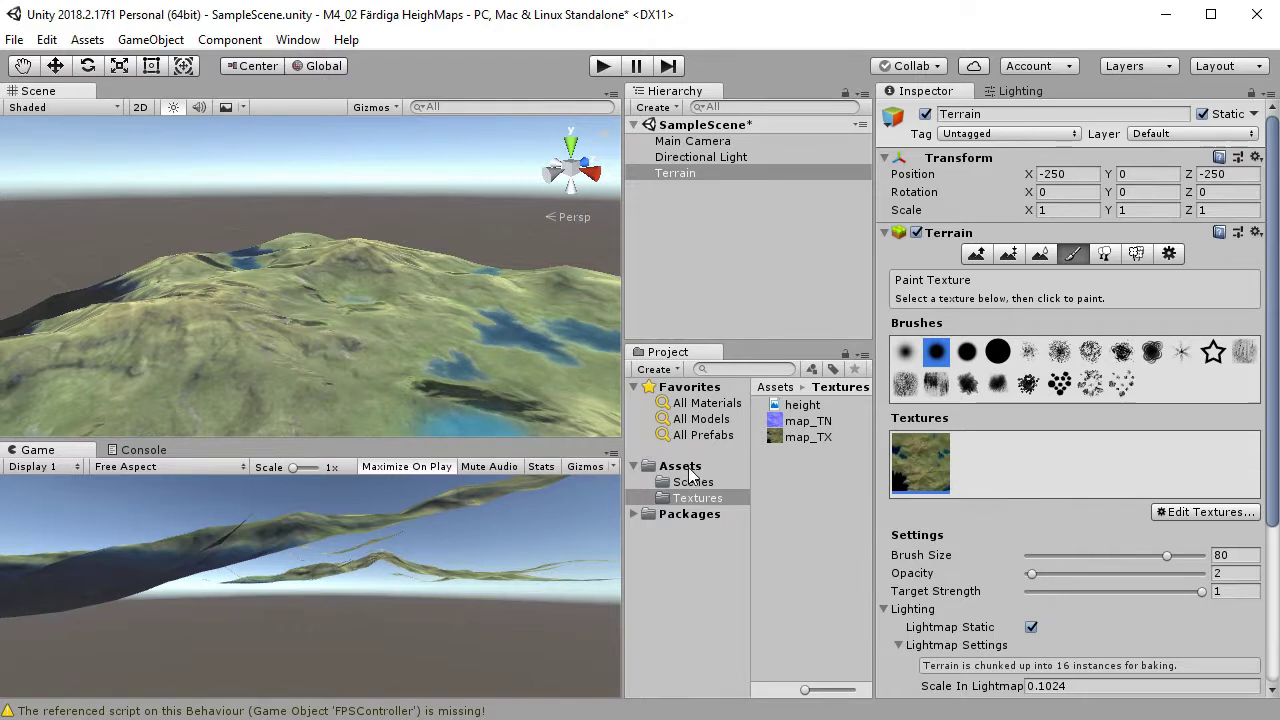
{"action": "mouse_move", "coordinate": [506, 398]}
{"action": "middle_mouse_down"}
{"action": "mouse_move", "coordinate": [434, 294]}
{"action": "mouse_move", "coordinate": [457, 323]}
{"action": "mouse_move", "coordinate": [461, 340]}
{"action": "mouse_move", "coordinate": [449, 342]}
{"action": "middle_mouse_up"}
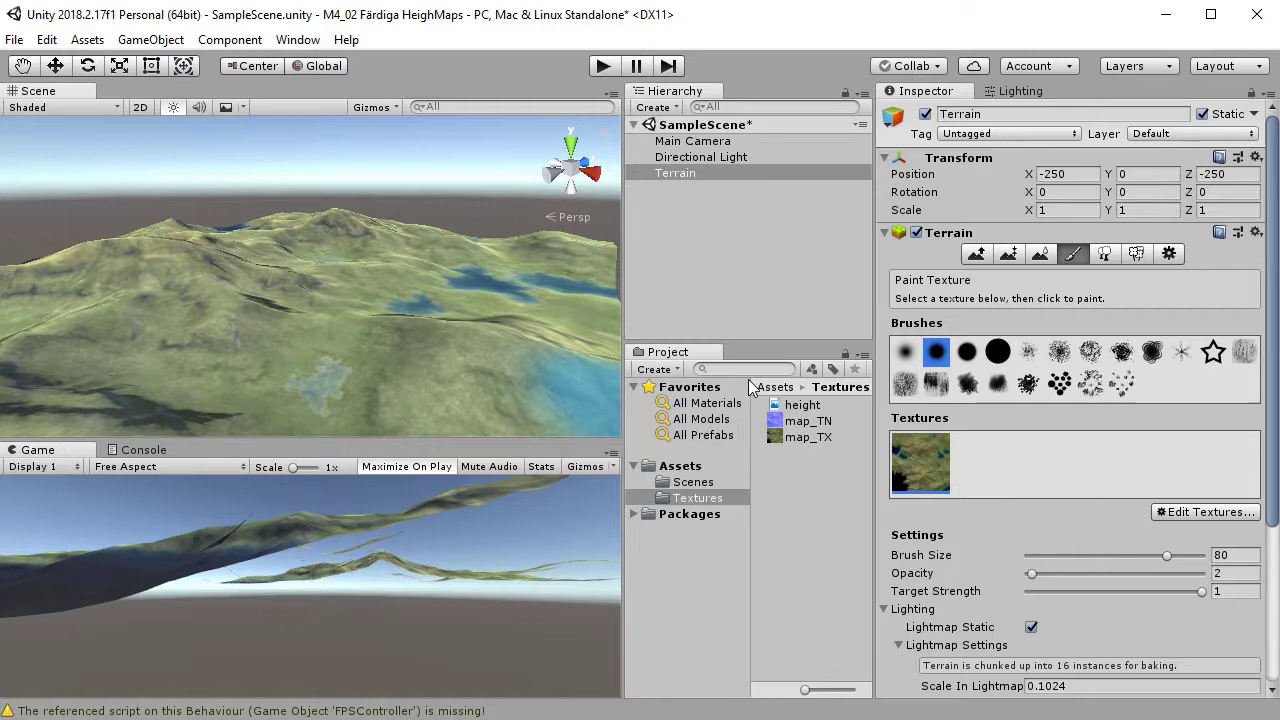
Open the Asset Store as a floating window and enlarge it to cover most of the editor.
{"action": "left_click", "coordinate": [298, 40]}
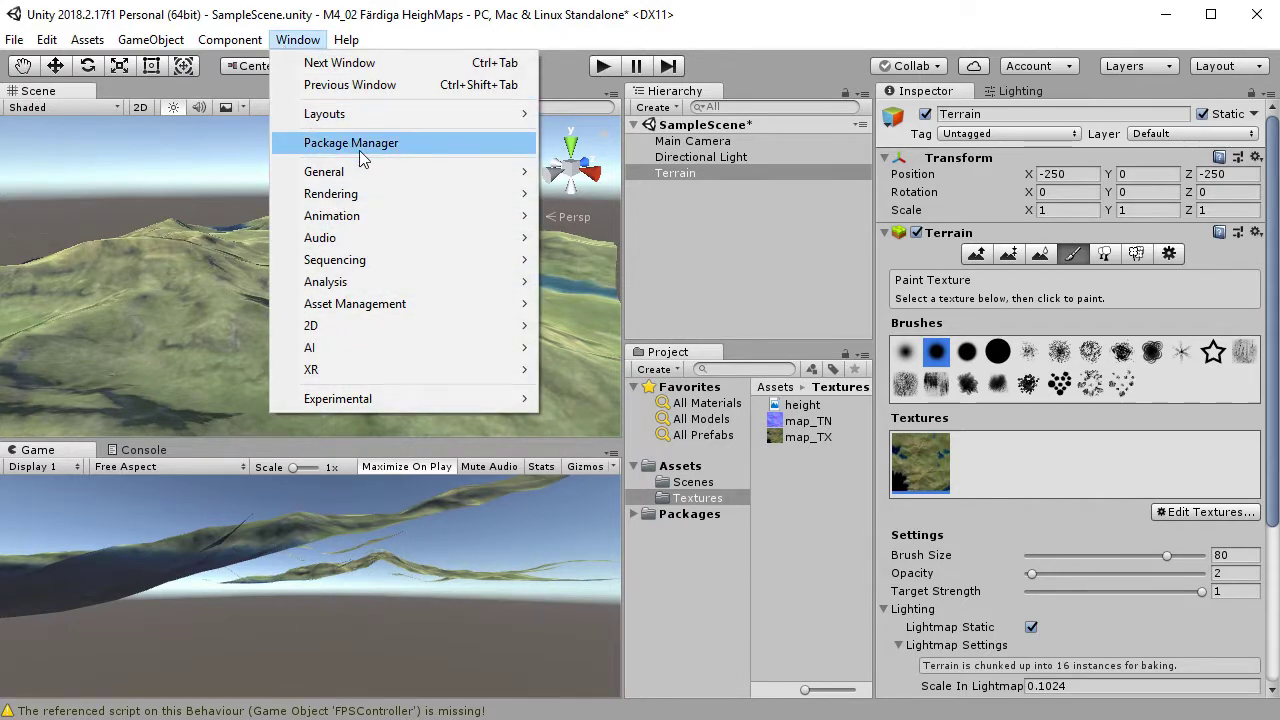
{"action": "mouse_move", "coordinate": [363, 180]}
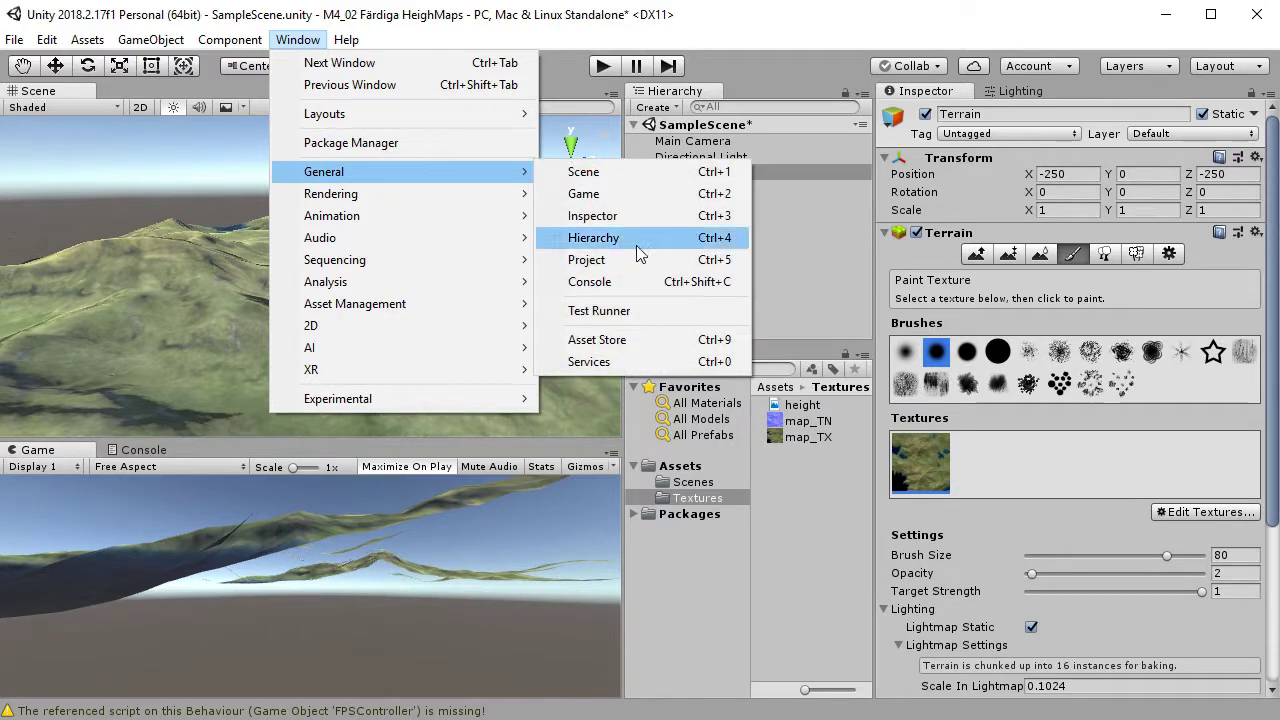
{"action": "left_click", "coordinate": [674, 340]}
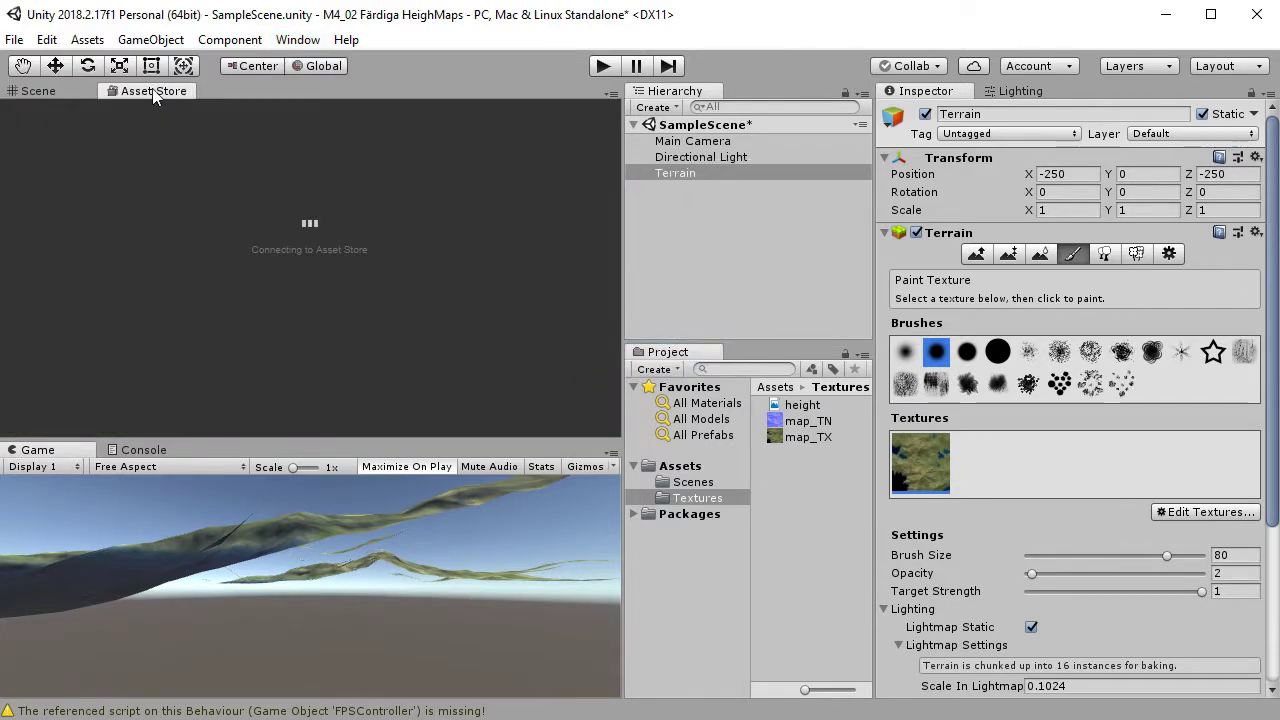
{"action": "left_click_drag", "start_coordinate": [324, 215], "coordinate": [396, 249]}
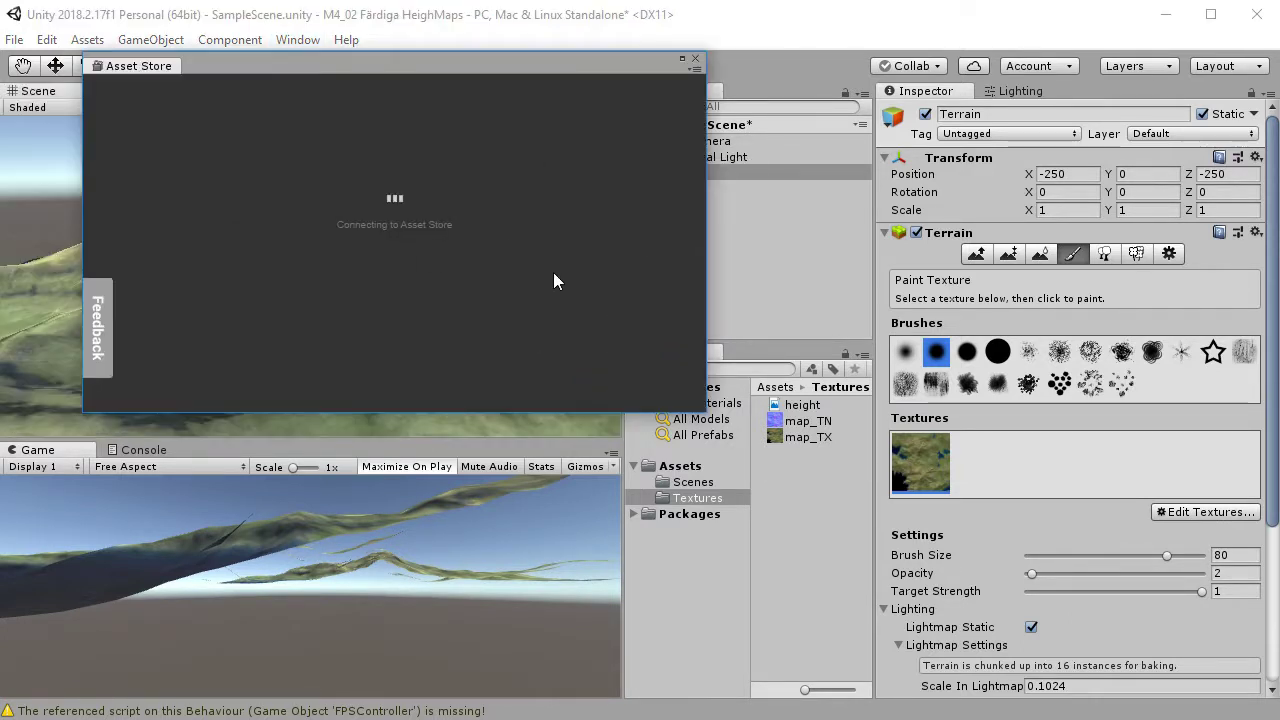
{"action": "left_click_drag", "start_coordinate": [701, 416], "coordinate": [1266, 703]}
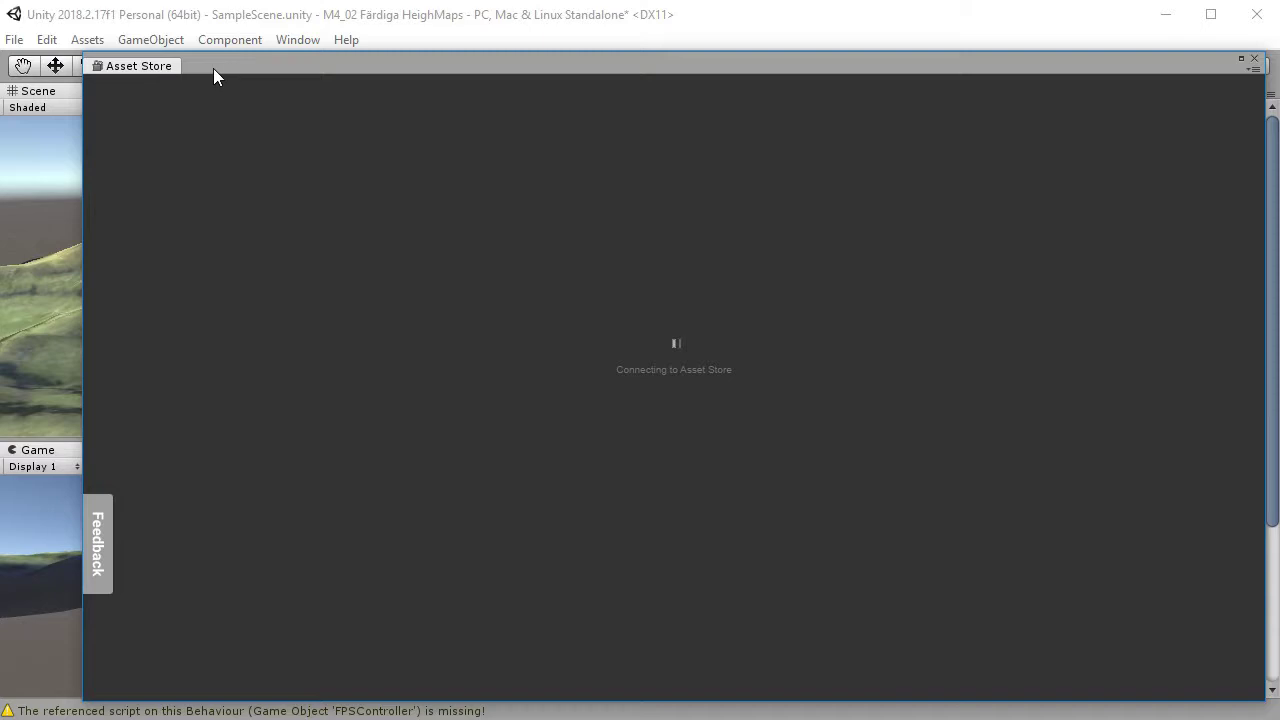
{"action": "left_click_drag", "start_coordinate": [213, 68], "coordinate": [228, 78]}
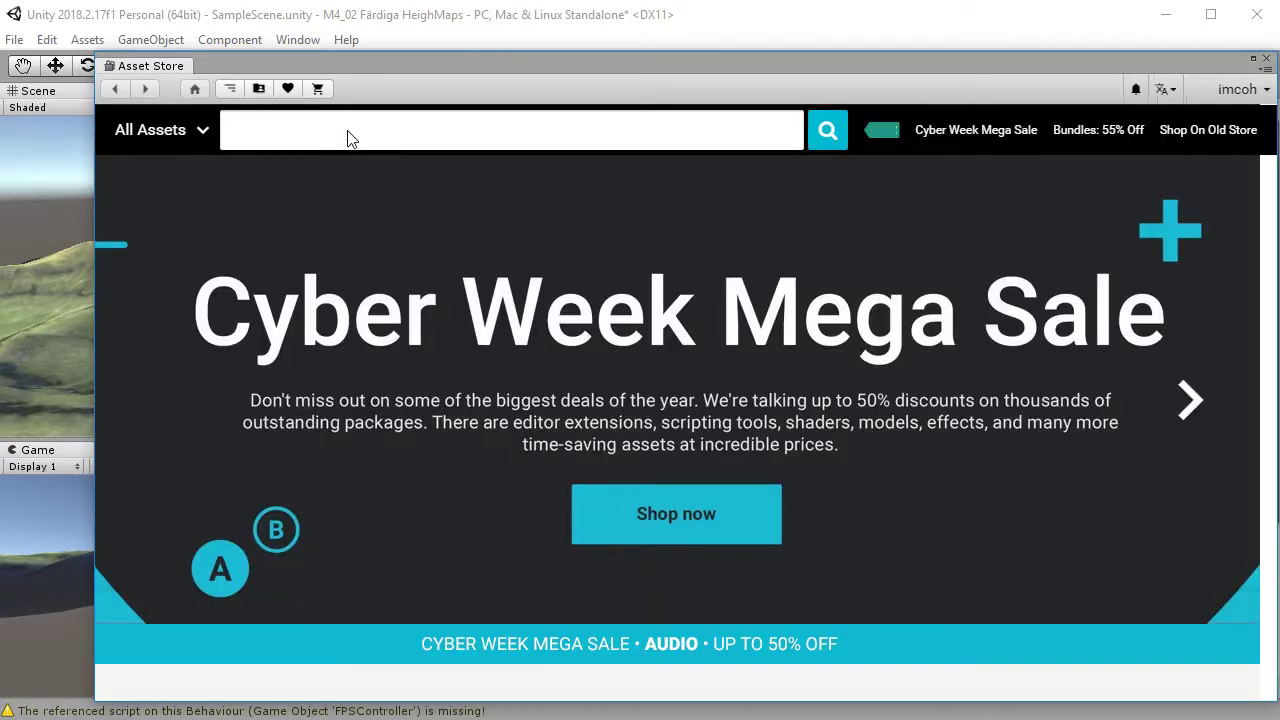
Search the Asset Store for "standard asset", review Unity Technologies' Standard Assets package page, and close the store.
{"action": "left_click", "coordinate": [375, 140]}
{"action": "type", "text": "standard asse"}
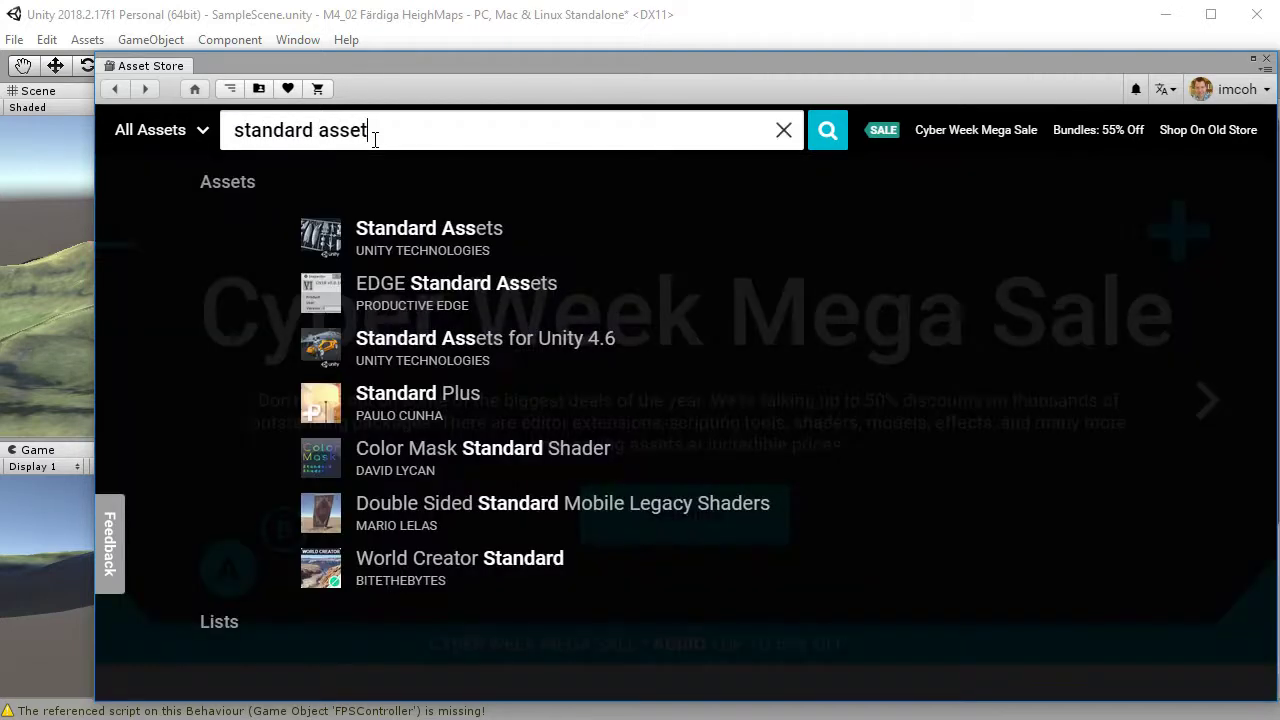
{"action": "type", "text": "t"}
{"action": "left_click", "coordinate": [407, 239]}
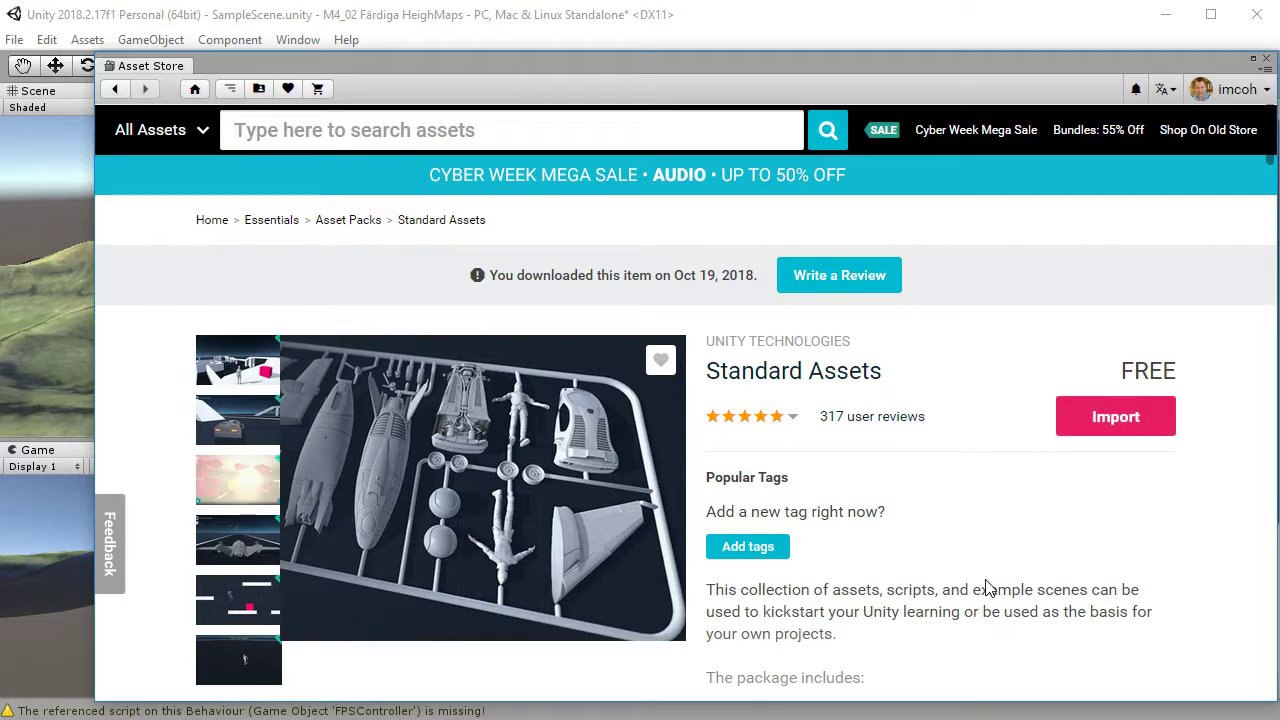
{"action": "scroll", "coordinate": [985, 588], "scroll_direction": "down", "scroll_amount": 5}
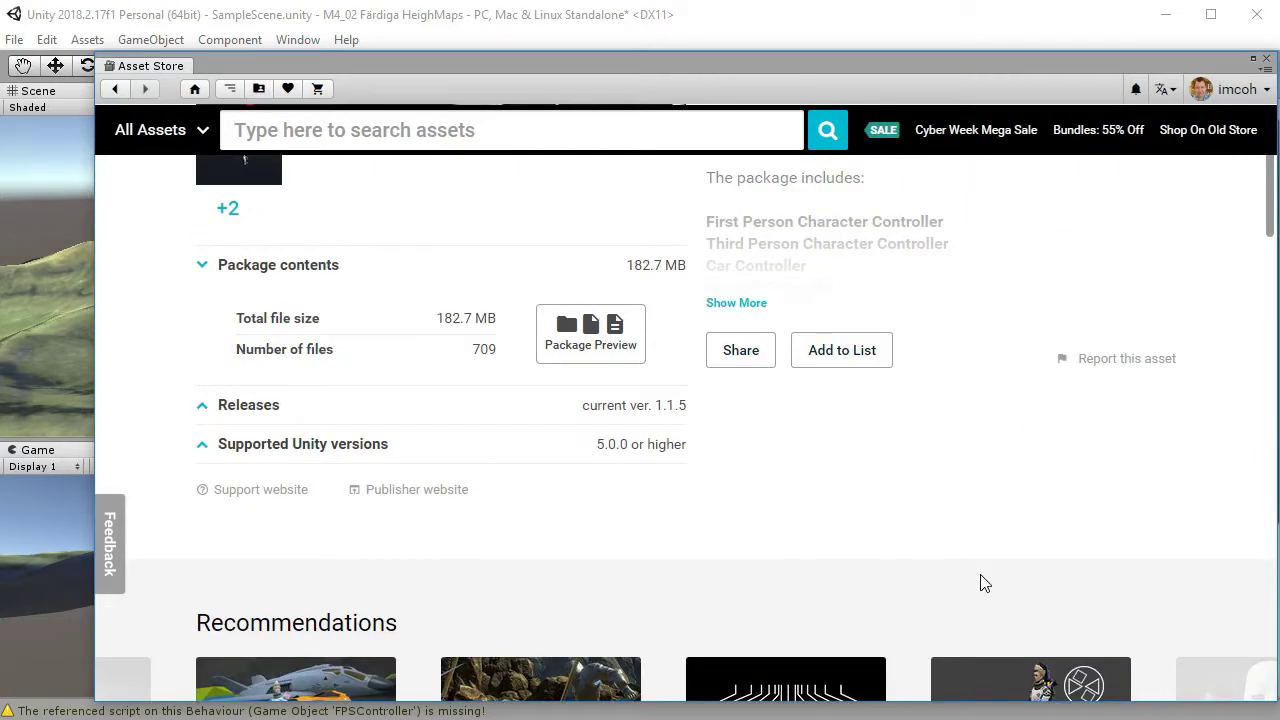
{"action": "scroll", "coordinate": [985, 588], "scroll_direction": "up", "scroll_amount": 5}
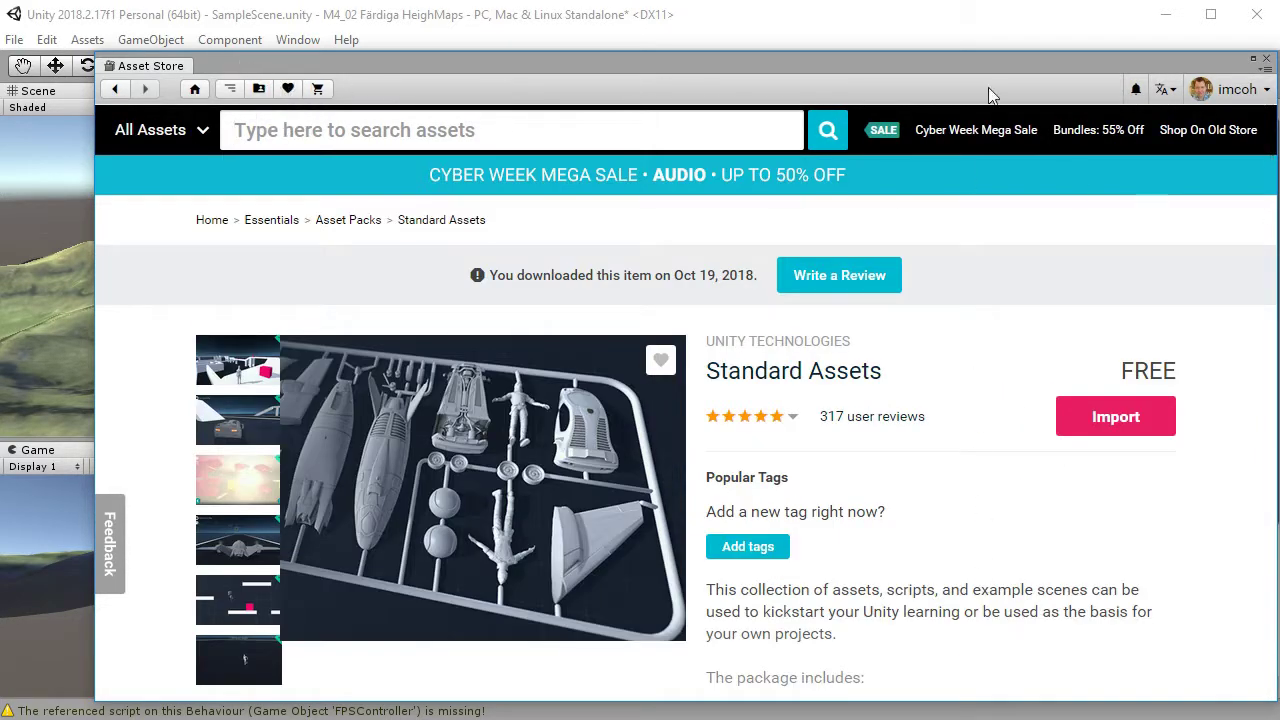
{"action": "left_click", "coordinate": [1266, 58]}
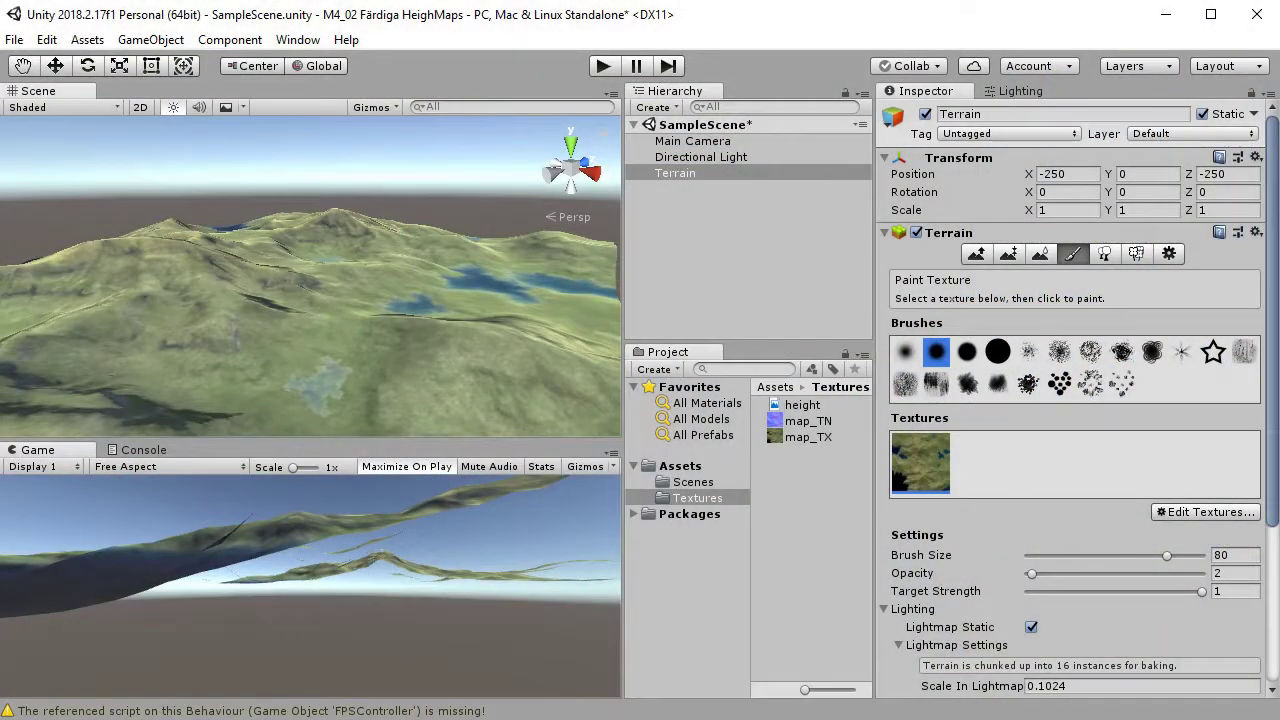
Start importing a custom package and browse to the Mina UnityAssets folder inside kurser and Spelutveckling i 3D-miljö.
{"action": "left_click", "coordinate": [87, 39]}
{"action": "mouse_move", "coordinate": [233, 267]}
{"action": "left_click", "coordinate": [476, 260]}
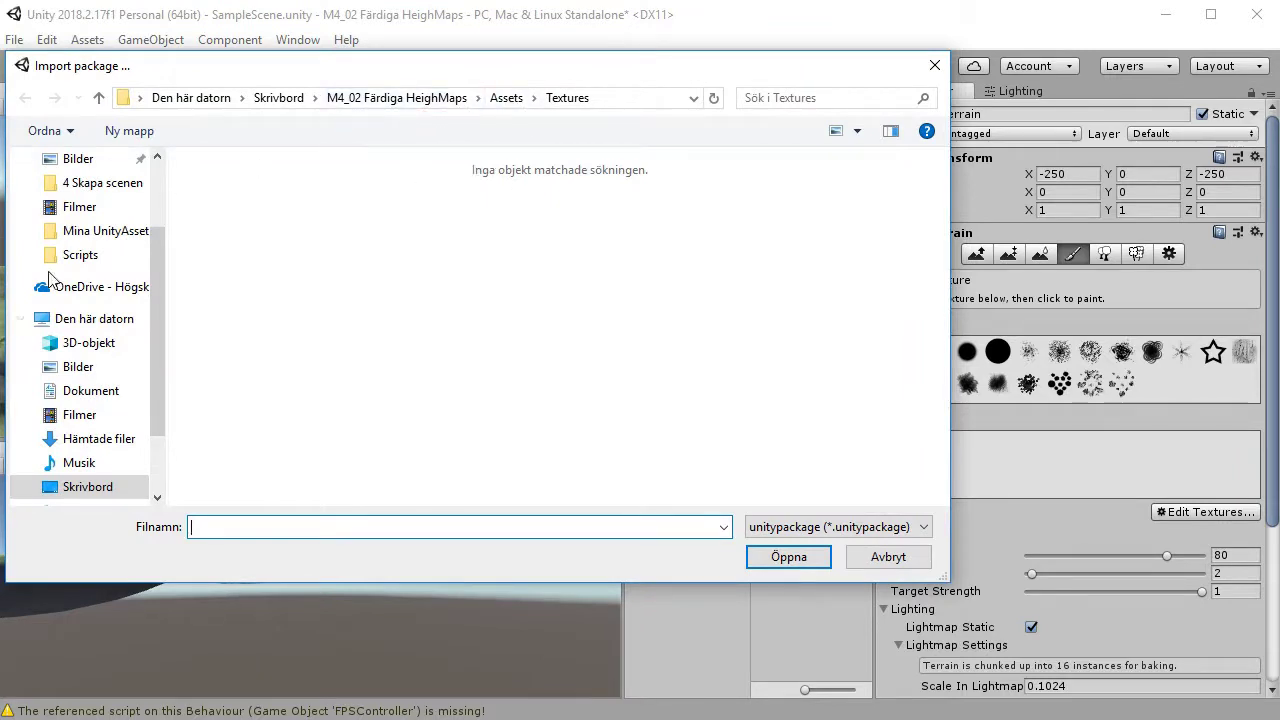
{"action": "left_click", "coordinate": [110, 185]}
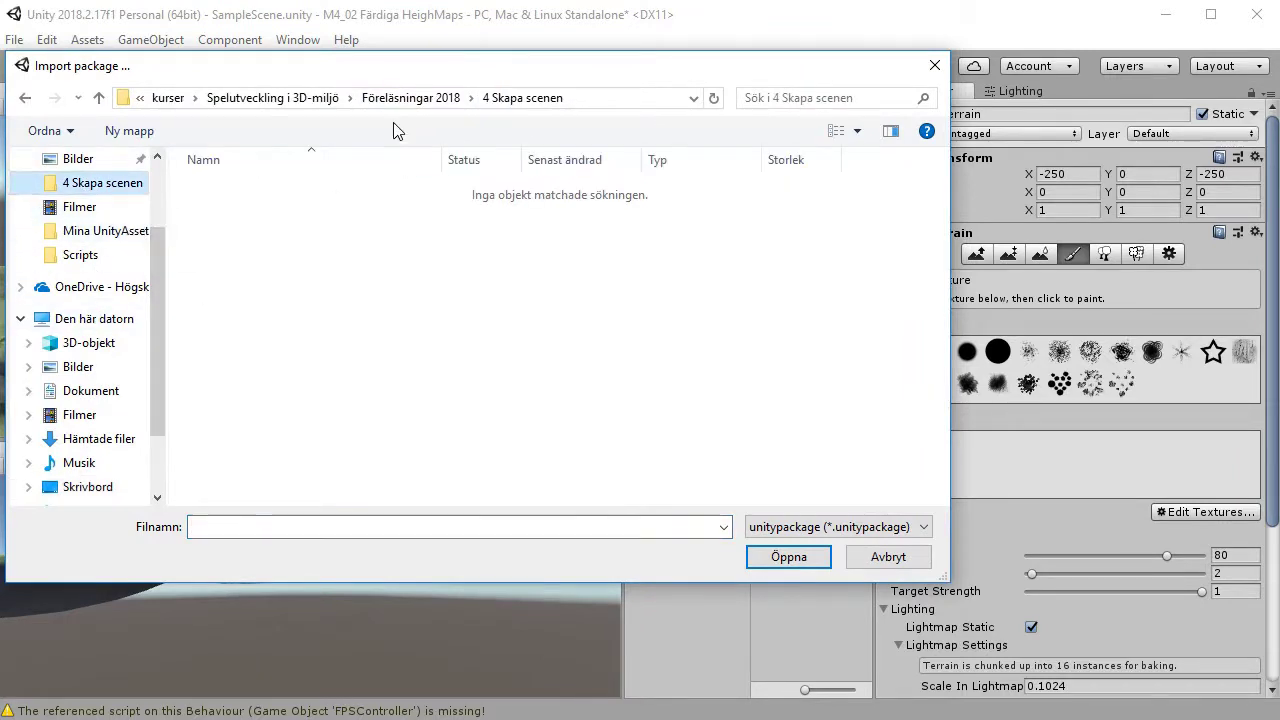
{"action": "left_click", "coordinate": [411, 97]}
{"action": "left_click", "coordinate": [230, 97]}
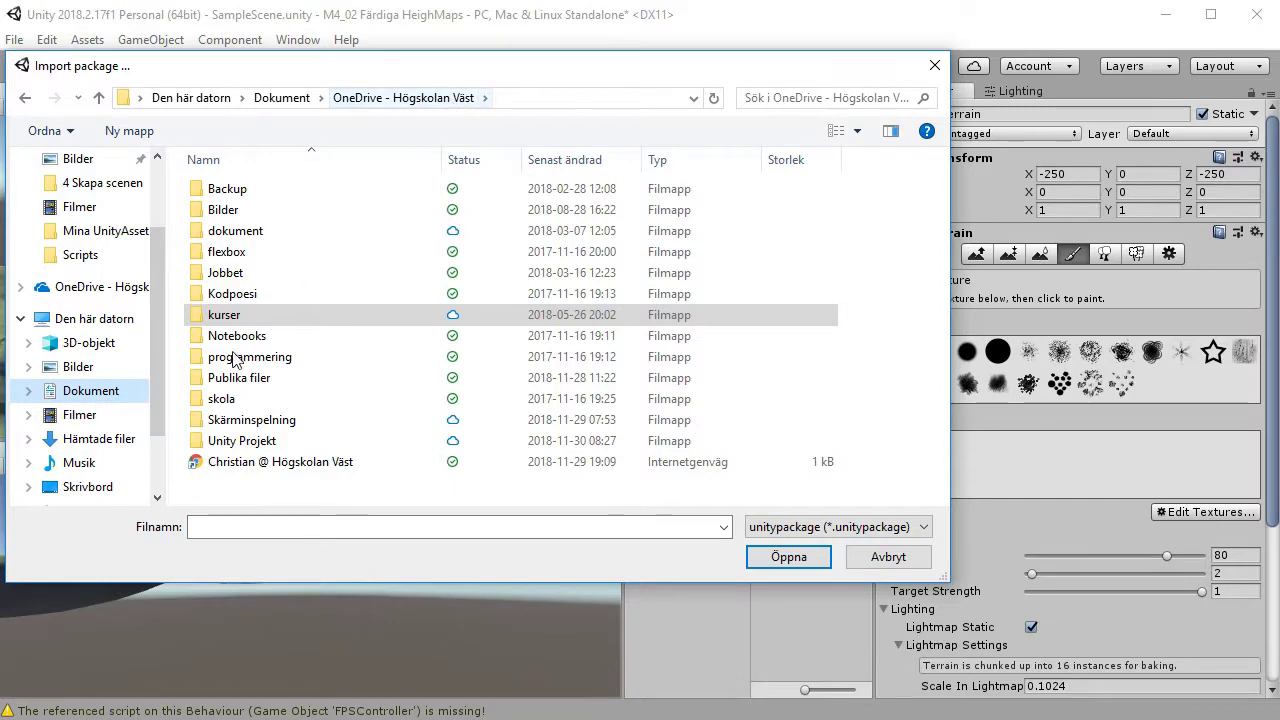
{"action": "double_click", "coordinate": [232, 316]}
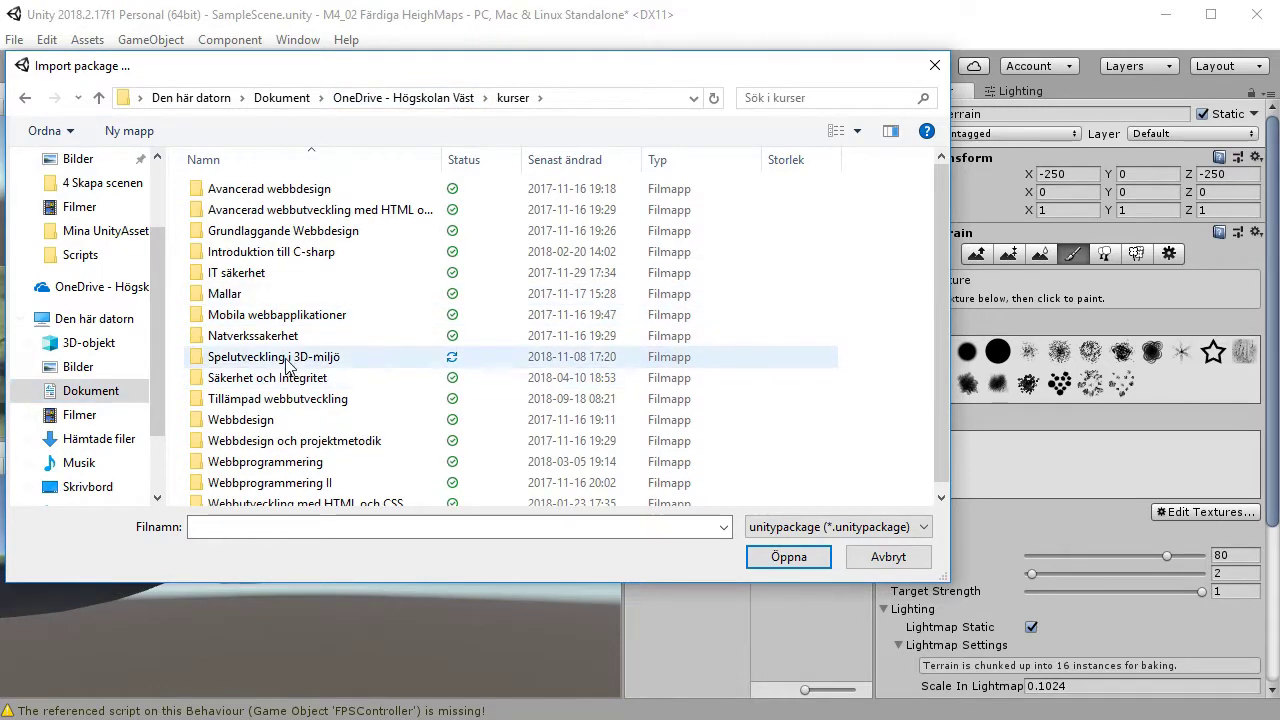
{"action": "double_click", "coordinate": [289, 358]}
{"action": "double_click", "coordinate": [250, 296]}
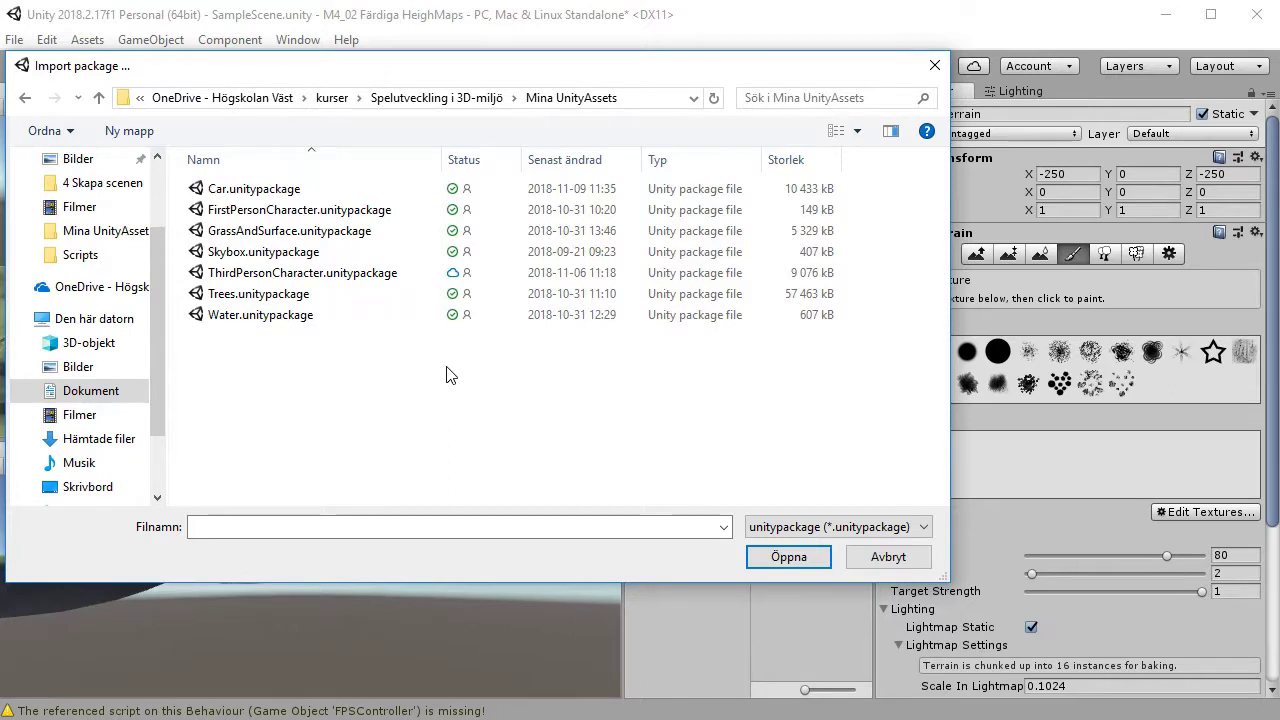
Import the complete contents of Water.unitypackage into the project.
{"action": "left_click", "coordinate": [252, 212]}
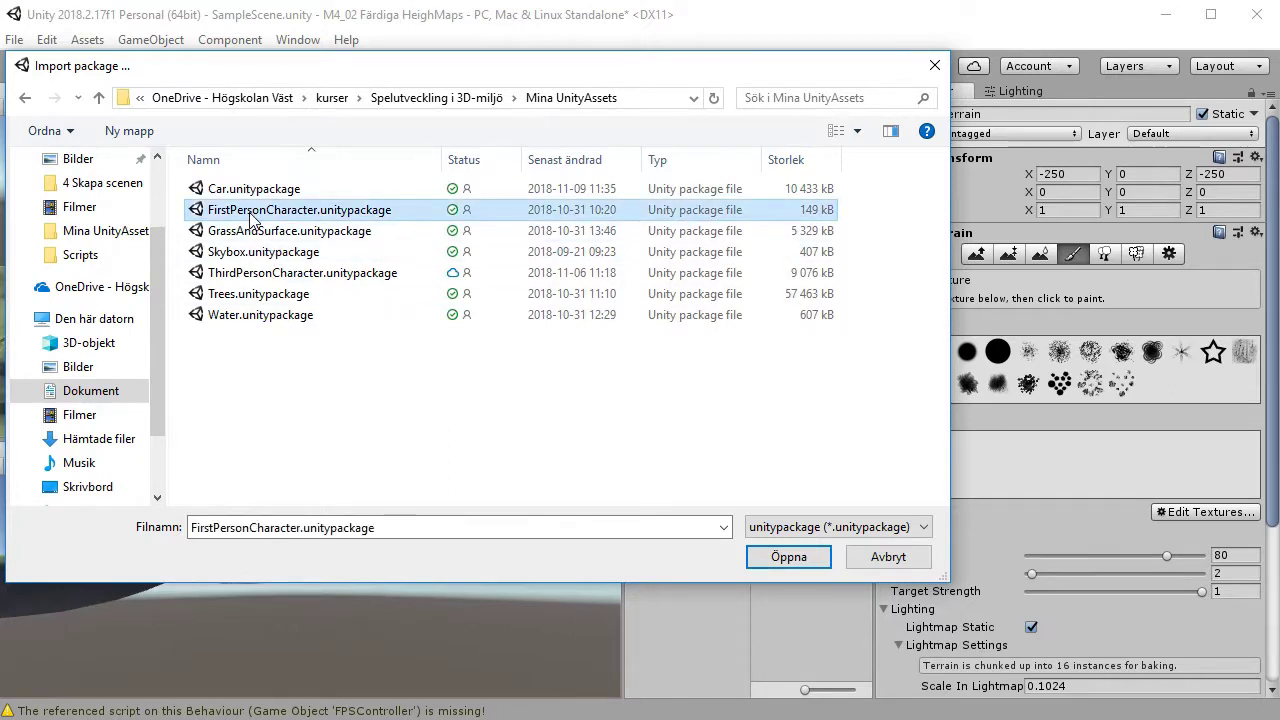
{"action": "left_click", "coordinate": [216, 320]}
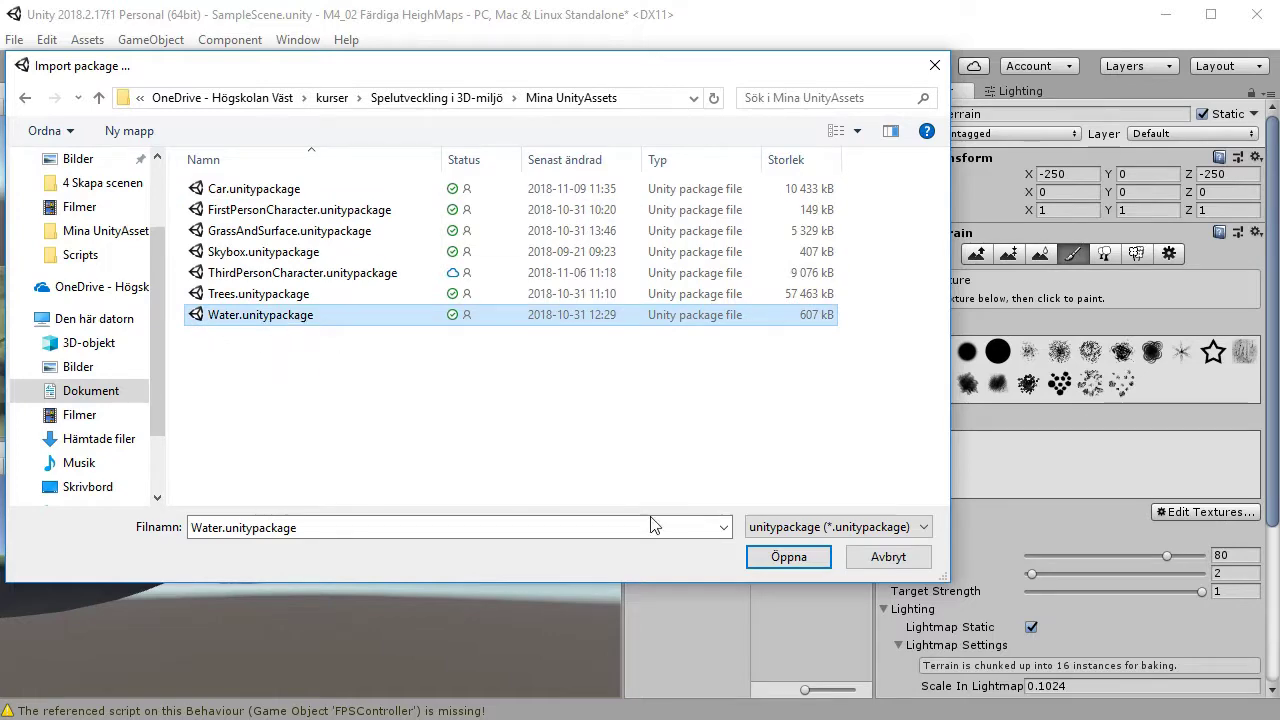
{"action": "left_click", "coordinate": [784, 557]}
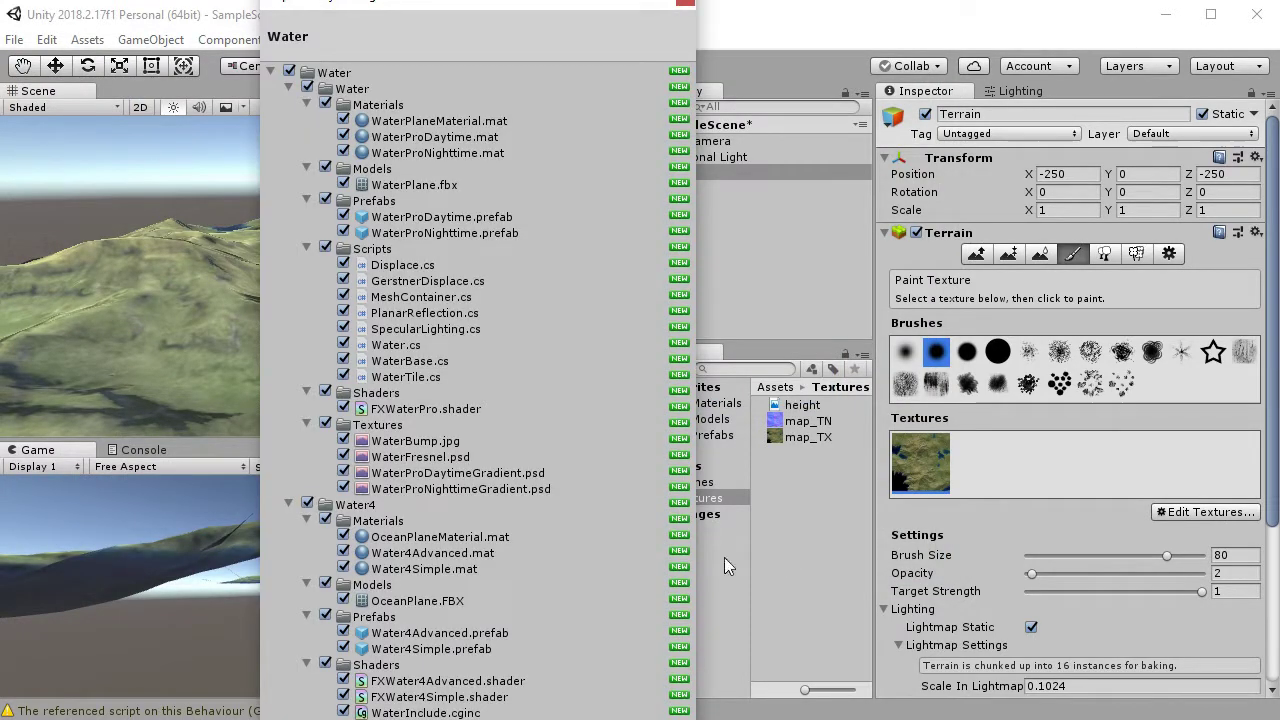
{"action": "key", "text": "Return"}
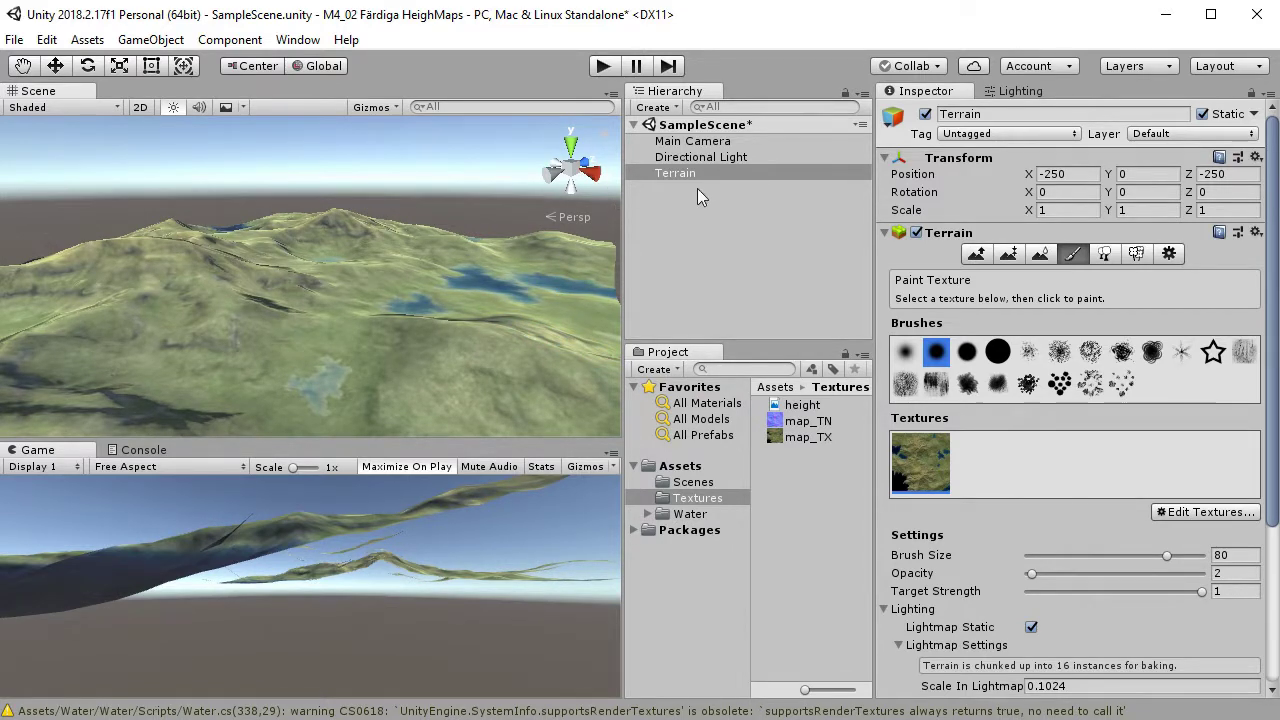
View the terrain from above and place the Water4Advanced prefab from the Water4 Prefabs folder near its middle.
{"action": "left_click", "coordinate": [570, 147]}
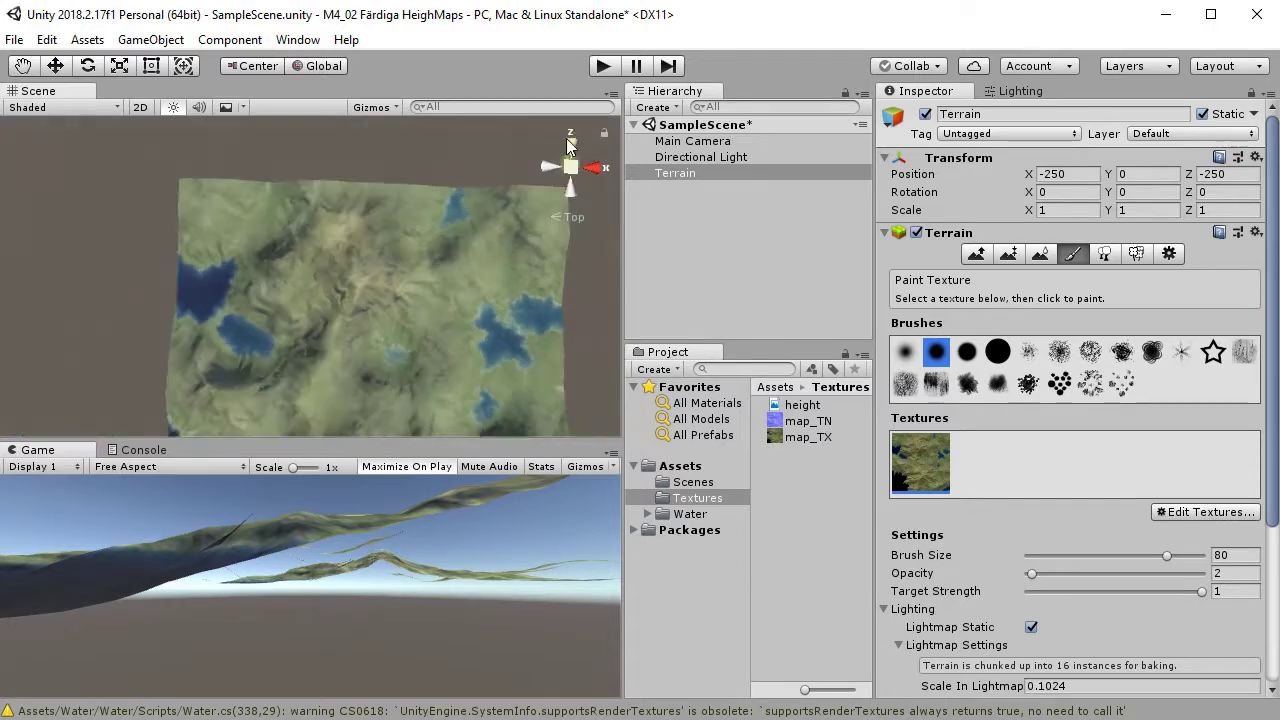
{"action": "middle_click_drag", "start_coordinate": [369, 350], "coordinate": [363, 277]}
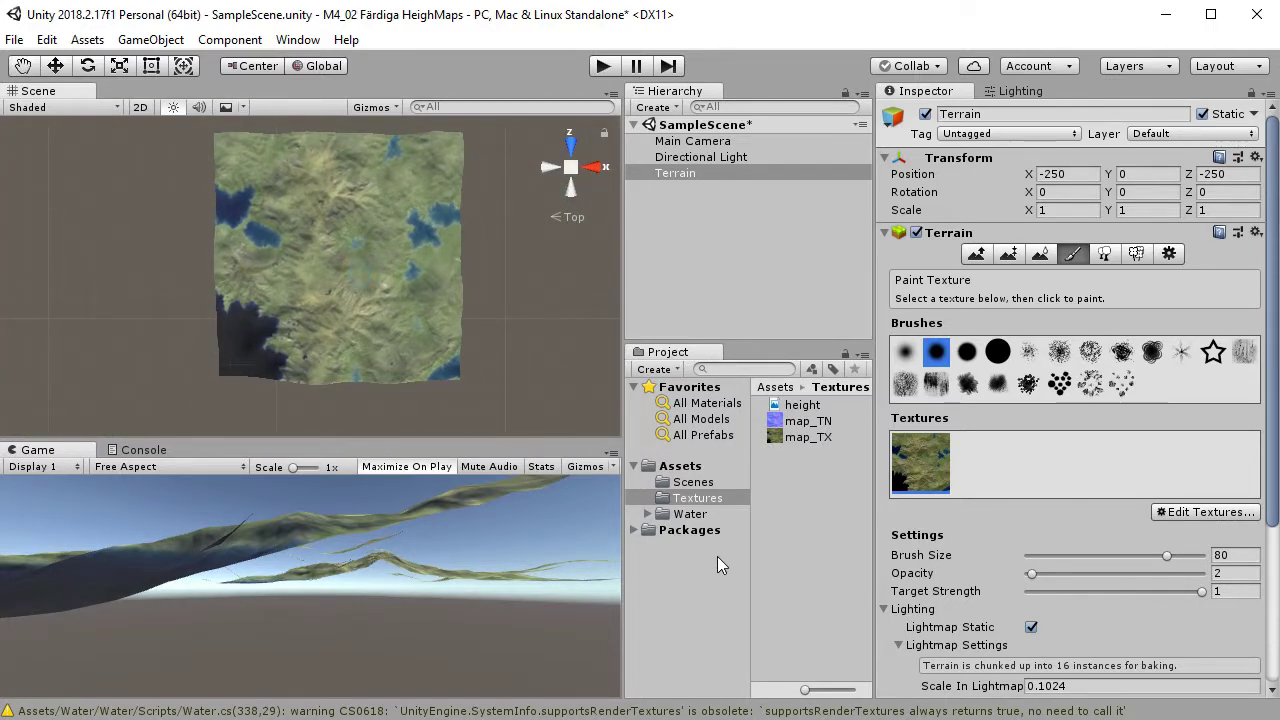
{"action": "left_click", "coordinate": [672, 518]}
{"action": "left_click", "coordinate": [645, 514]}
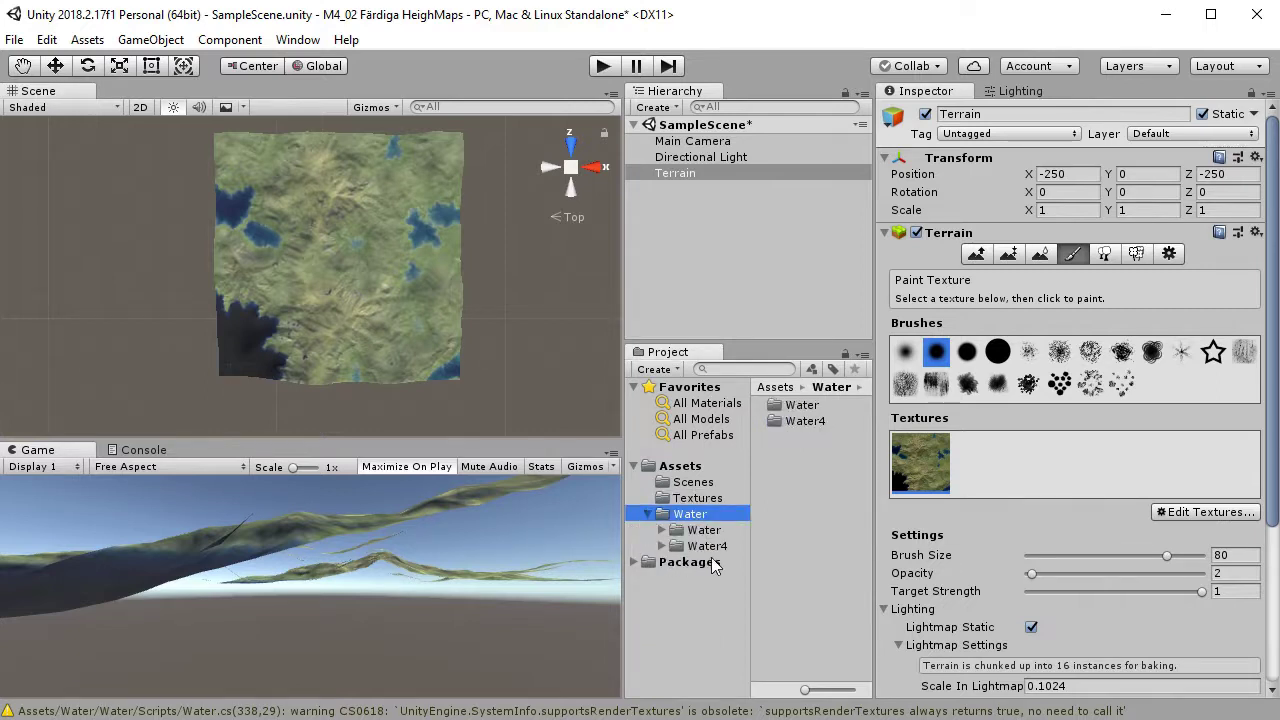
{"action": "left_click", "coordinate": [661, 546]}
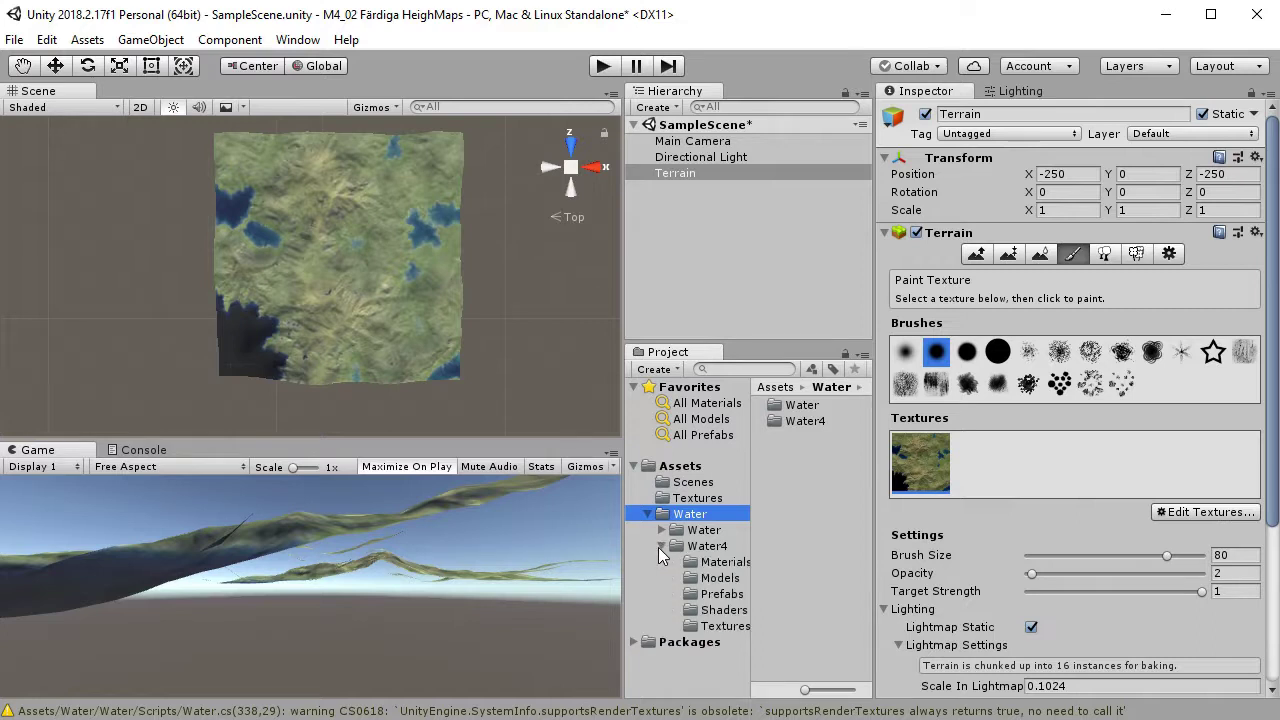
{"action": "left_click", "coordinate": [714, 547]}
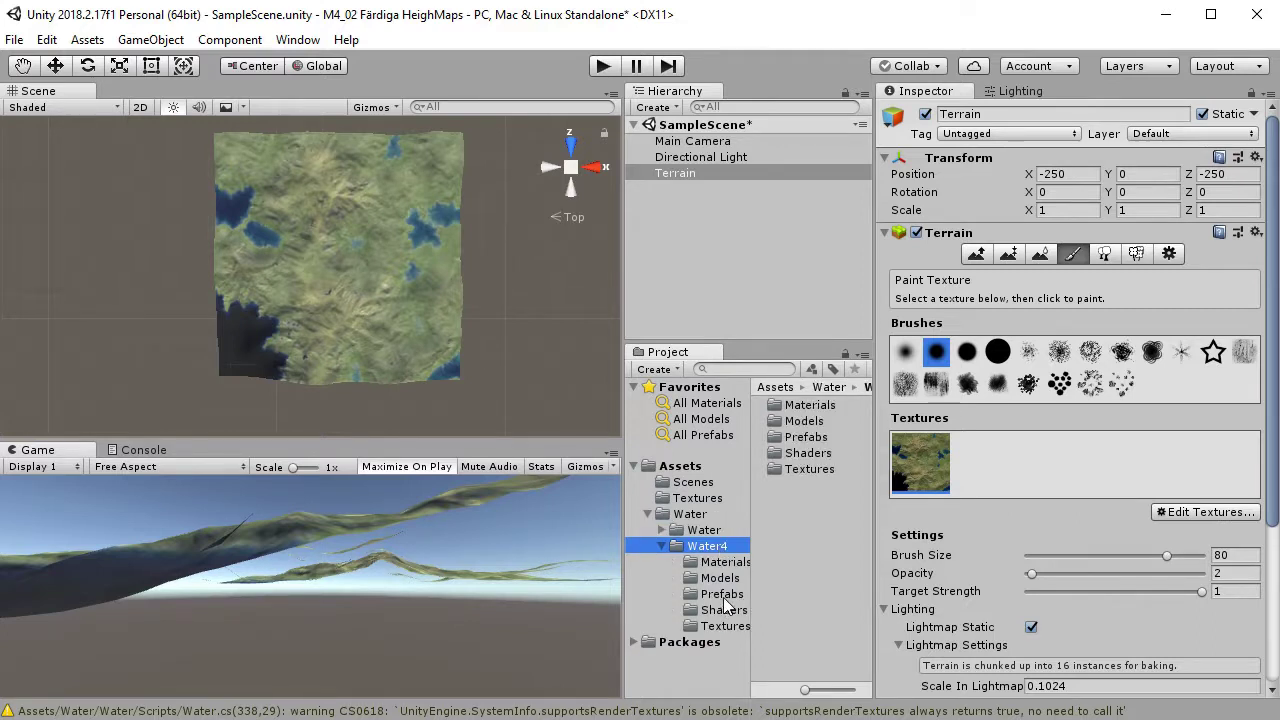
{"action": "left_click", "coordinate": [722, 595]}
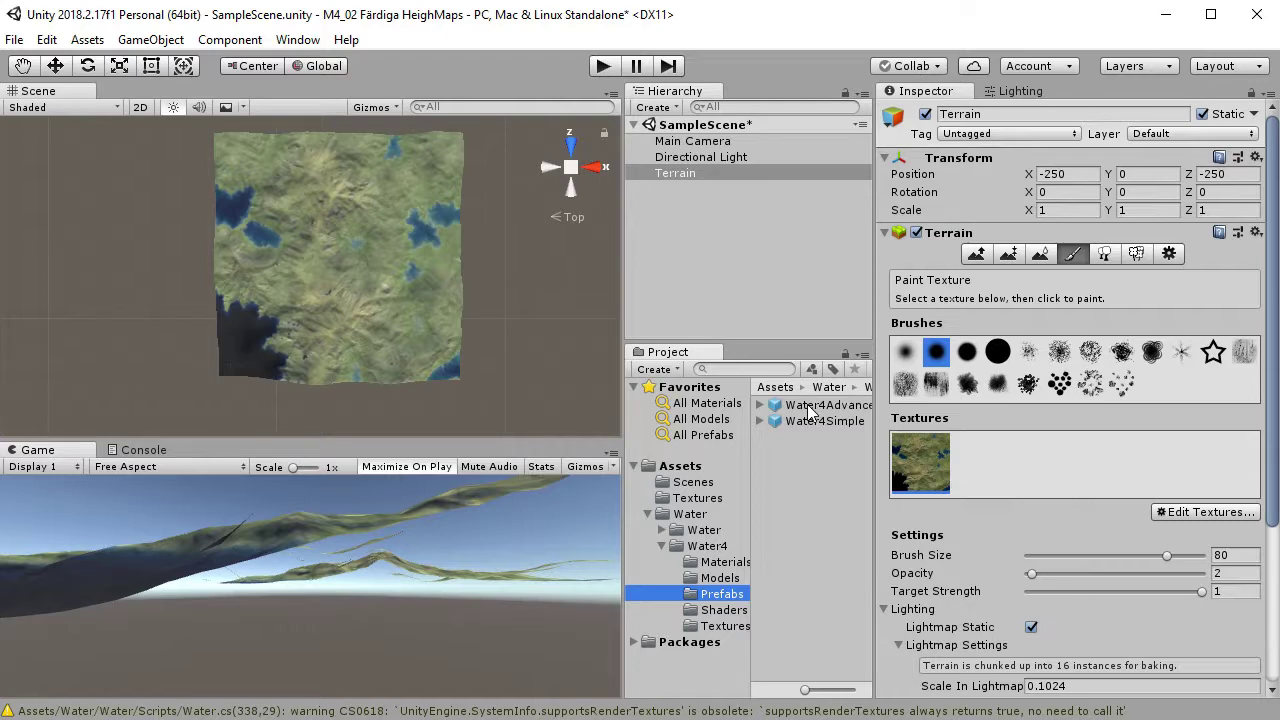
{"action": "left_click_drag", "start_coordinate": [810, 404], "coordinate": [341, 278]}
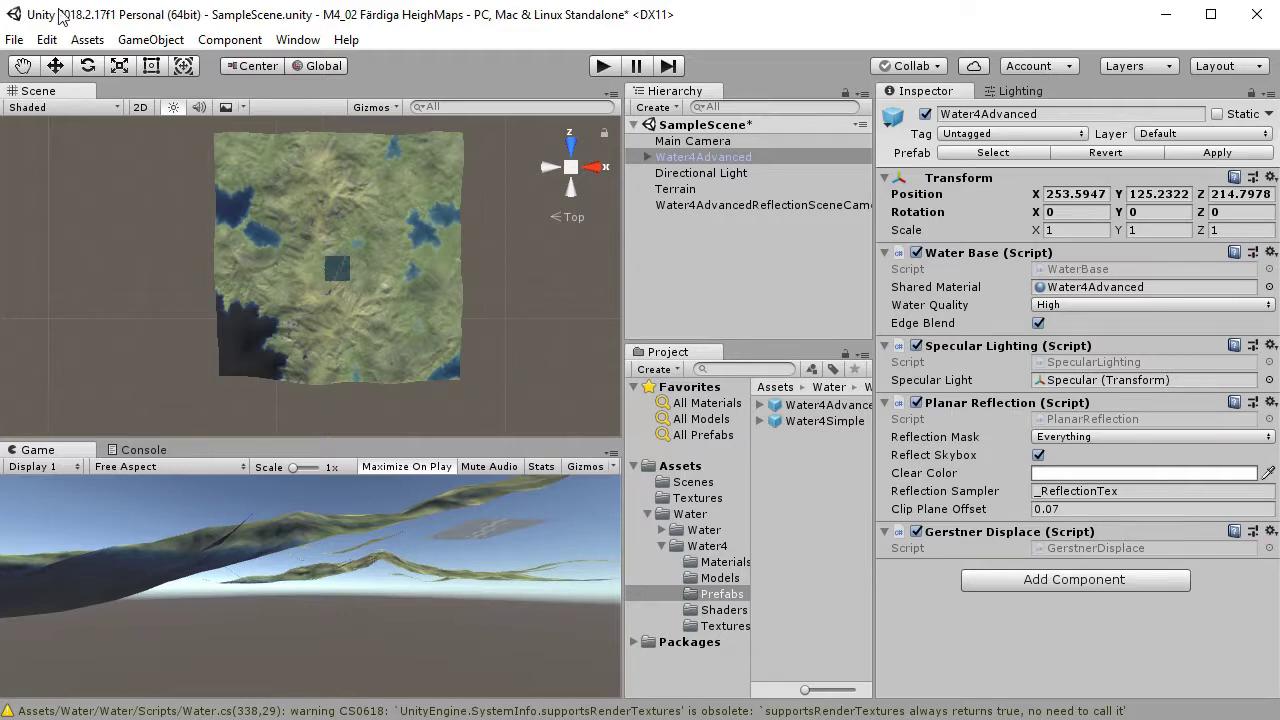
Scale the Water4Advanced object to about 9.8 in X and 10.4 in Z so it spans the terrain.
{"action": "left_click", "coordinate": [117, 67]}
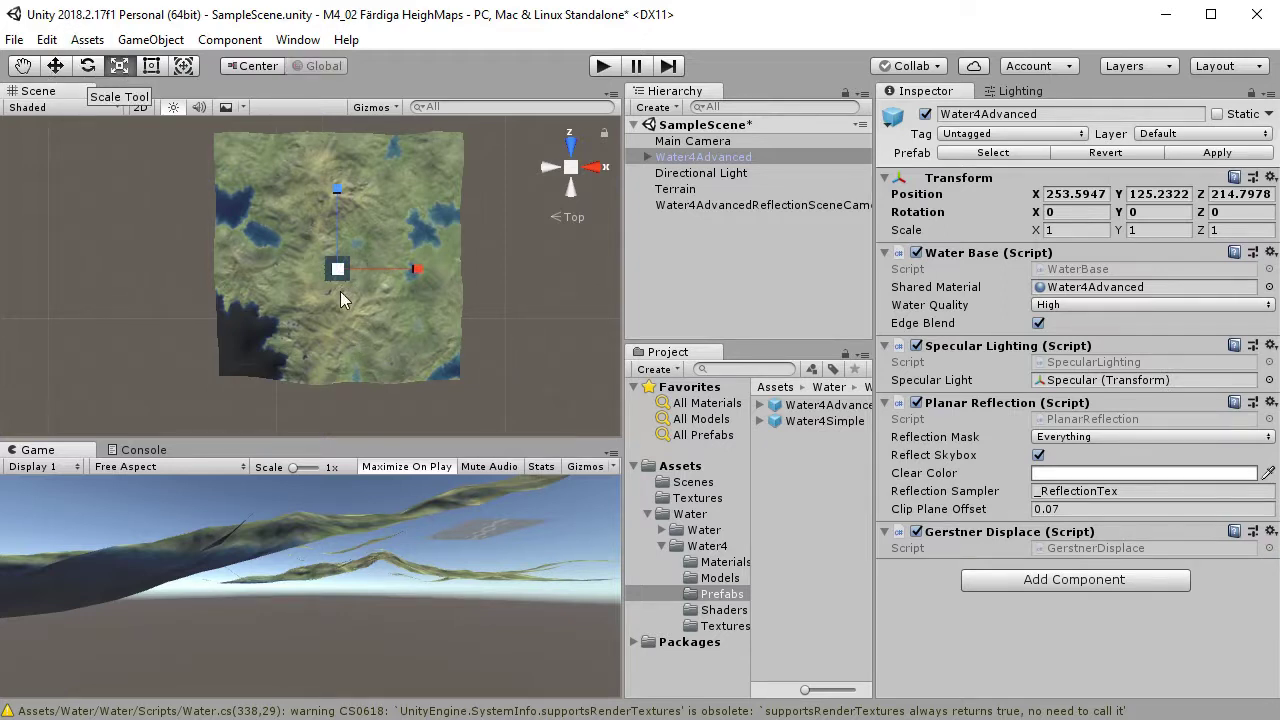
{"action": "left_click_drag", "start_coordinate": [420, 279], "coordinate": [610, 262]}
{"action": "mouse_move", "coordinate": [420, 279]}
{"action": "left_mouse_down"}
{"action": "mouse_move", "coordinate": [522, 272]}
{"action": "mouse_move", "coordinate": [412, 263]}
{"action": "left_mouse_up"}
{"action": "left_click_drag", "start_coordinate": [338, 189], "coordinate": [335, 16]}
{"action": "middle_click_drag", "start_coordinate": [389, 336], "coordinate": [359, 372]}
{"action": "left_click_drag", "start_coordinate": [397, 297], "coordinate": [405, 297]}
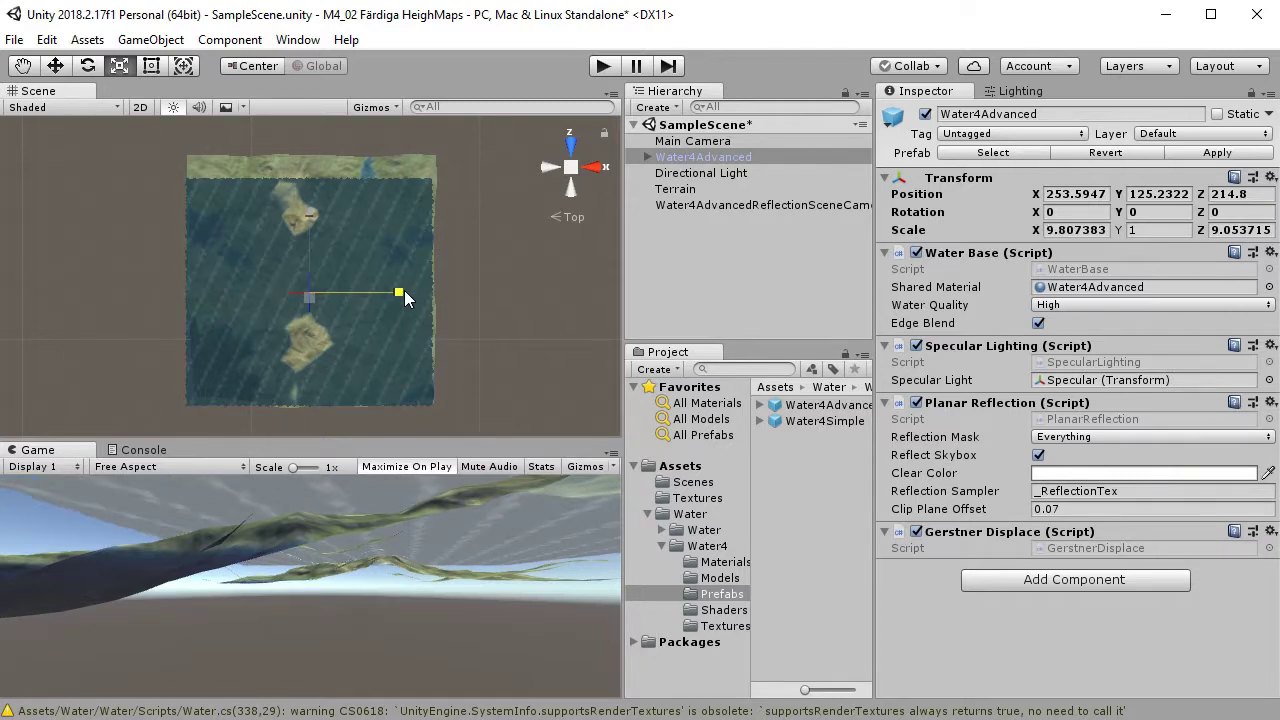
{"action": "mouse_move", "coordinate": [307, 213]}
{"action": "left_mouse_down"}
{"action": "mouse_move", "coordinate": [305, 195]}
{"action": "mouse_move", "coordinate": [312, 207]}
{"action": "left_mouse_up"}
Move the water over the terrain to position X 261 and Z 247.
{"action": "left_click", "coordinate": [55, 68]}
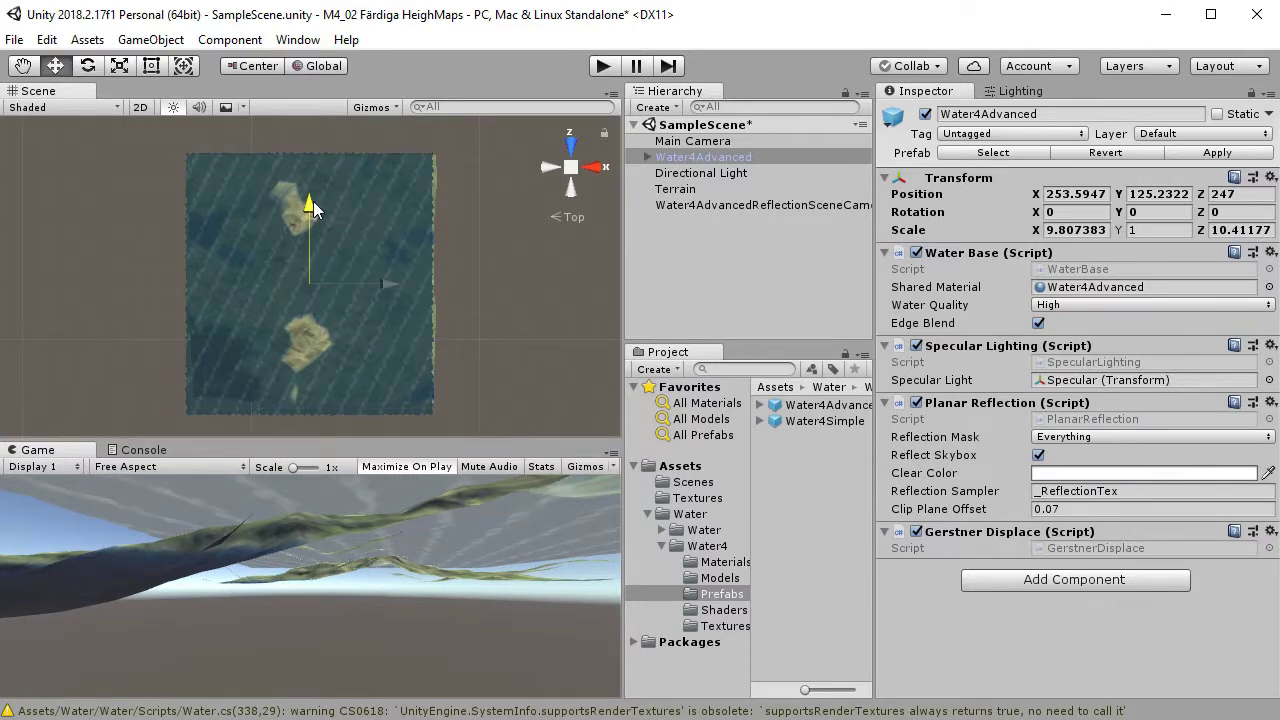
{"action": "left_click_drag", "start_coordinate": [389, 284], "coordinate": [393, 287]}
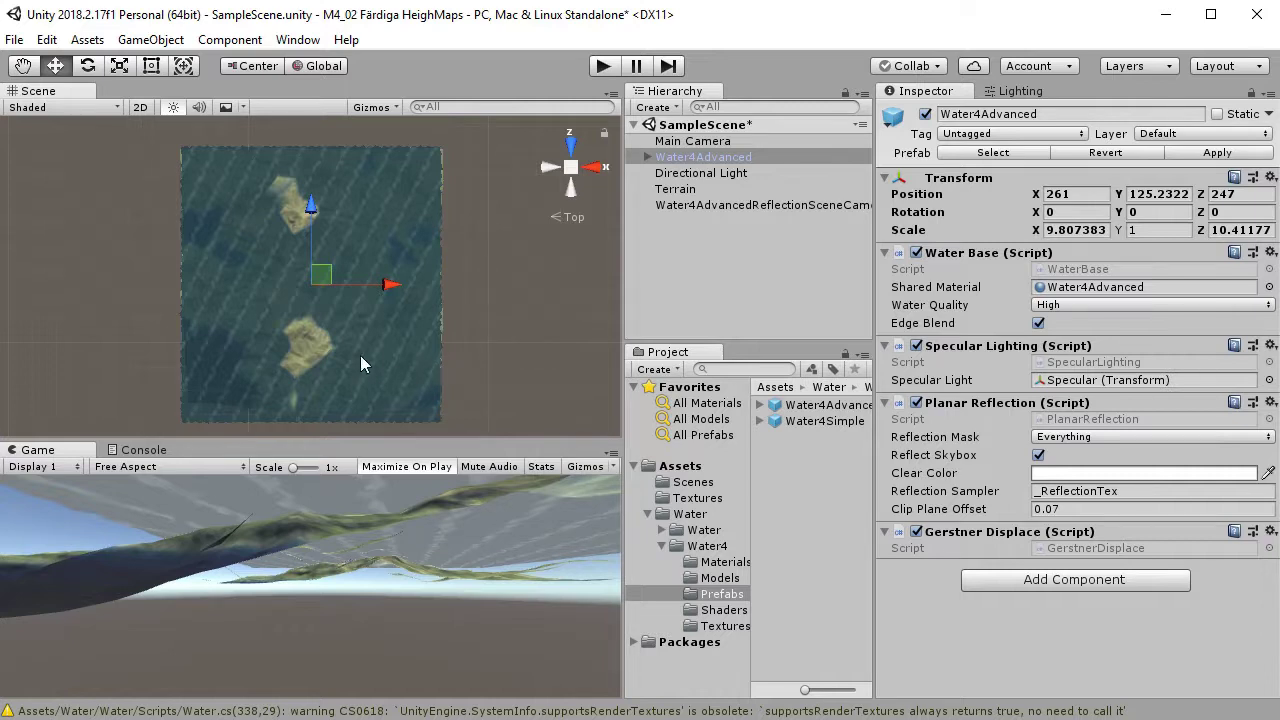
{"action": "scroll", "coordinate": [373, 362], "scroll_direction": "up", "scroll_amount": 3}
{"action": "scroll", "coordinate": [370, 368], "scroll_direction": "down", "scroll_amount": 2}
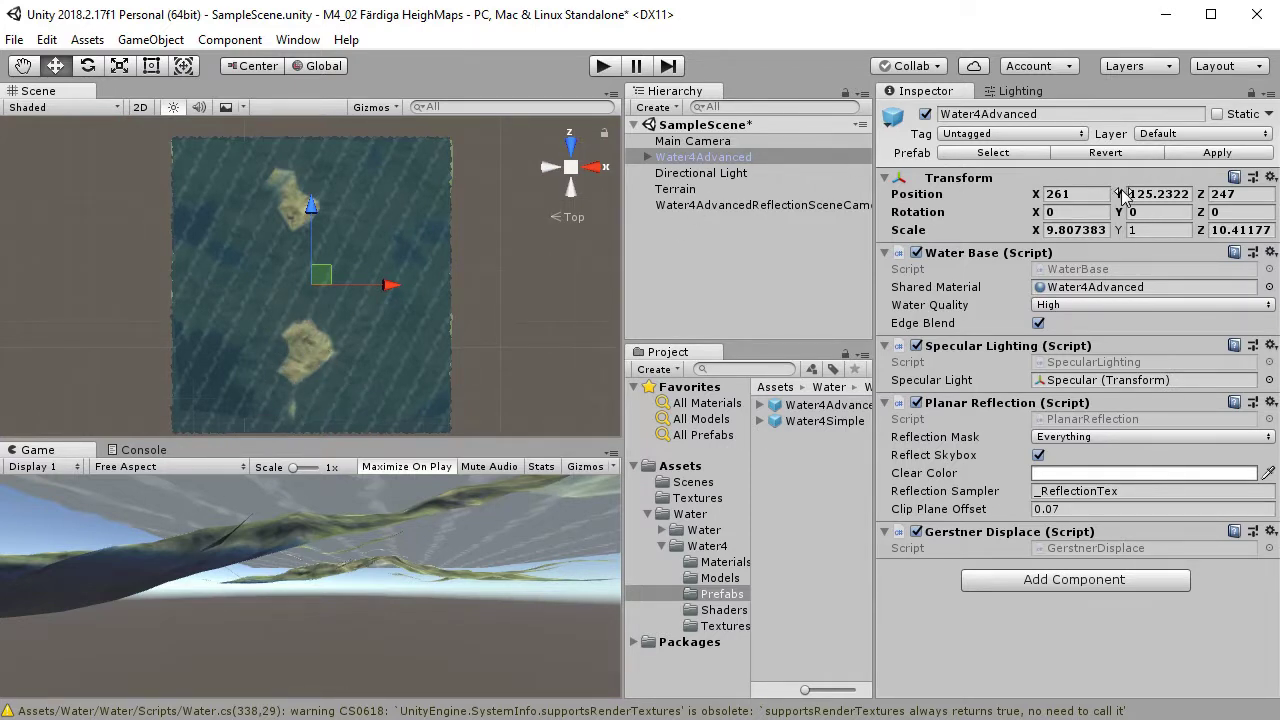
Lower the water to a Y position of about 61.17 and inspect the shoreline at the terrain's dark corner.
{"action": "left_click_drag", "start_coordinate": [1117, 196], "coordinate": [908, 357]}
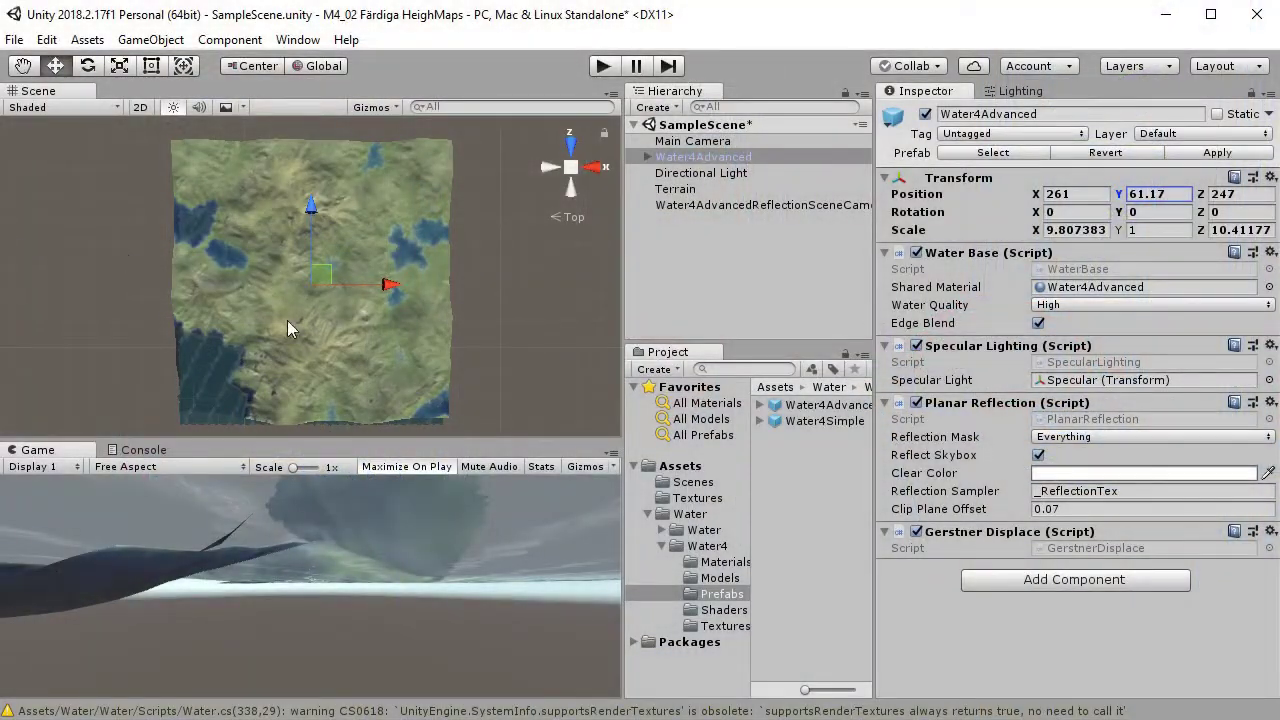
{"action": "scroll", "coordinate": [355, 292], "scroll_direction": "up", "scroll_amount": 6}
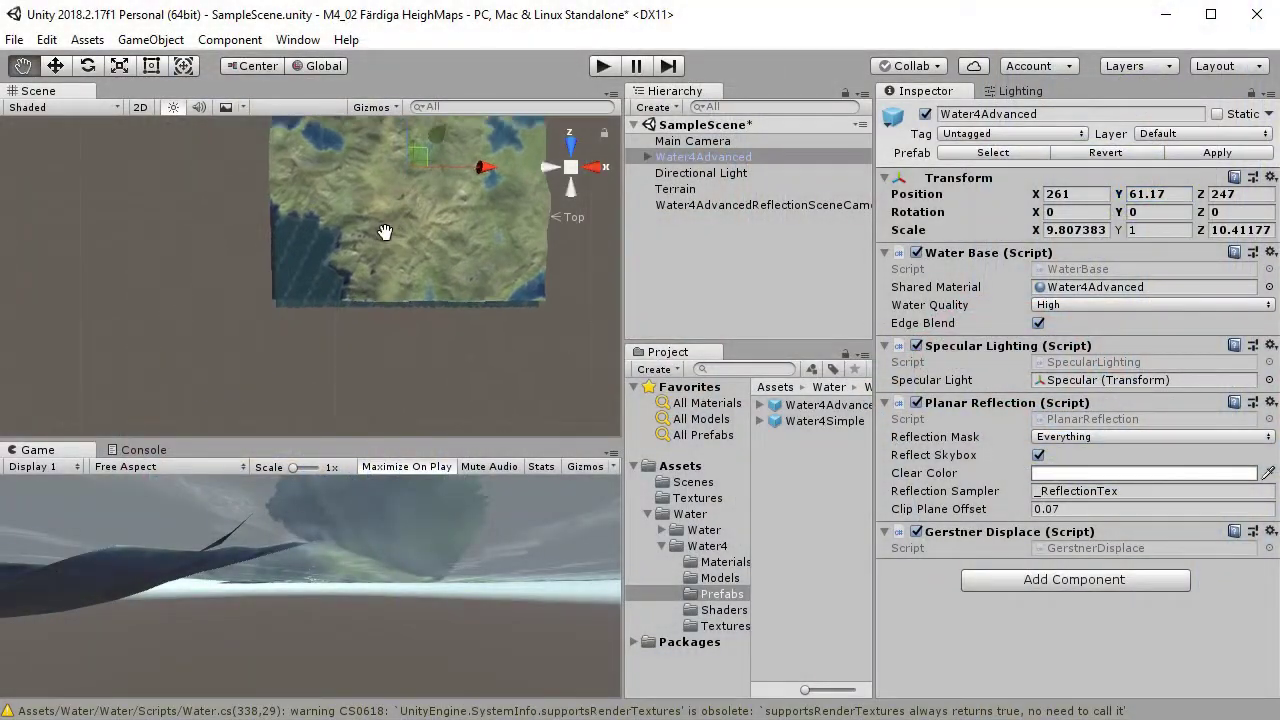
{"action": "scroll", "coordinate": [355, 292], "scroll_direction": "up", "scroll_amount": 3}
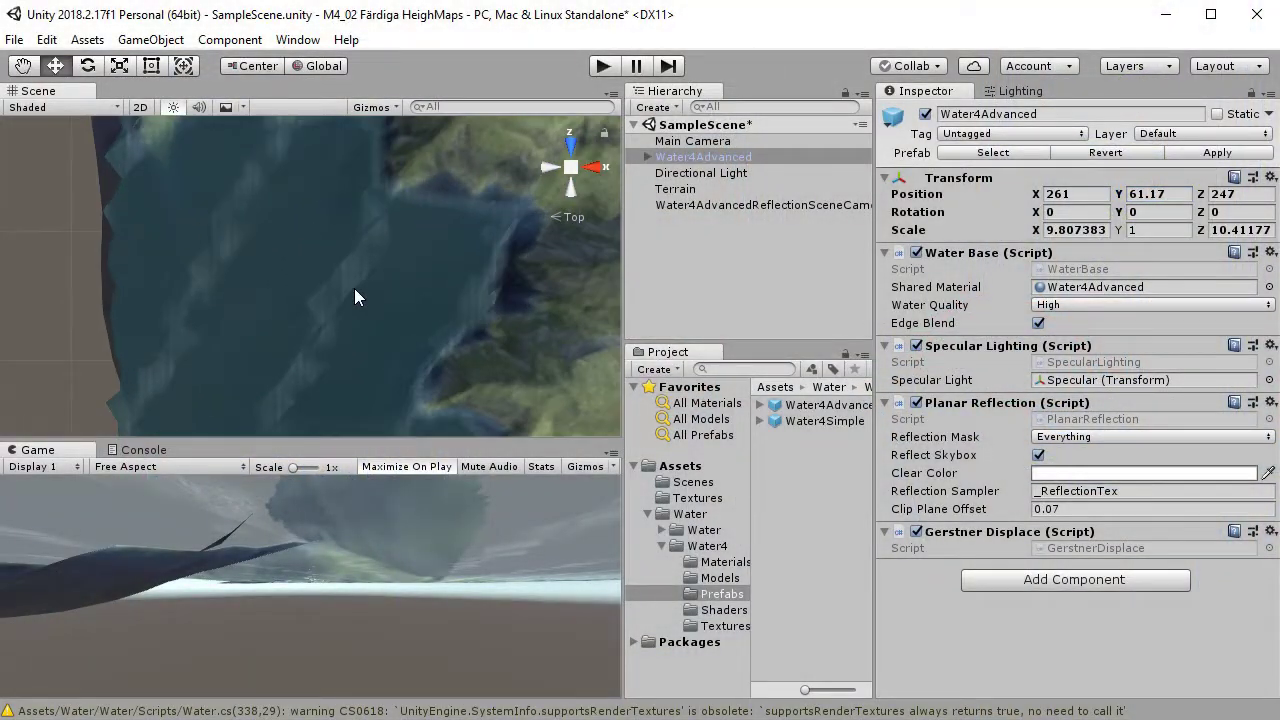
{"action": "scroll", "coordinate": [430, 340], "scroll_direction": "down", "scroll_amount": 5}
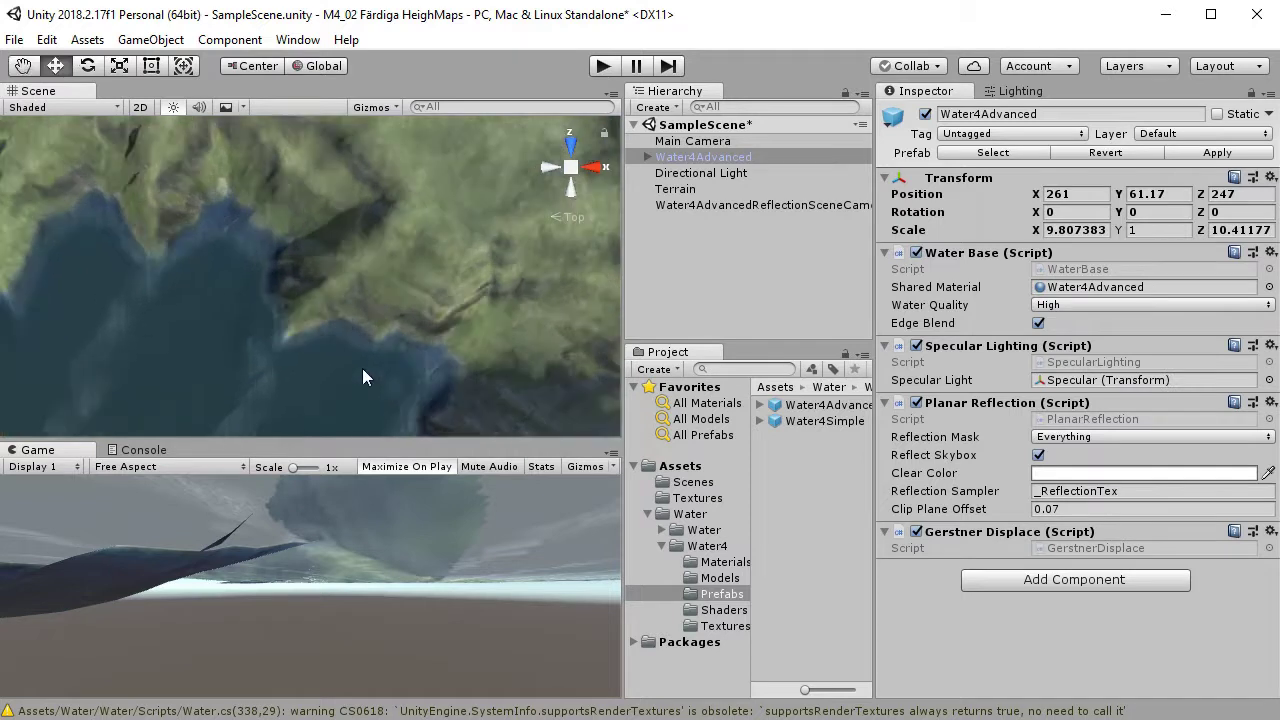
{"action": "scroll", "coordinate": [380, 390], "scroll_direction": "down", "scroll_amount": 2}
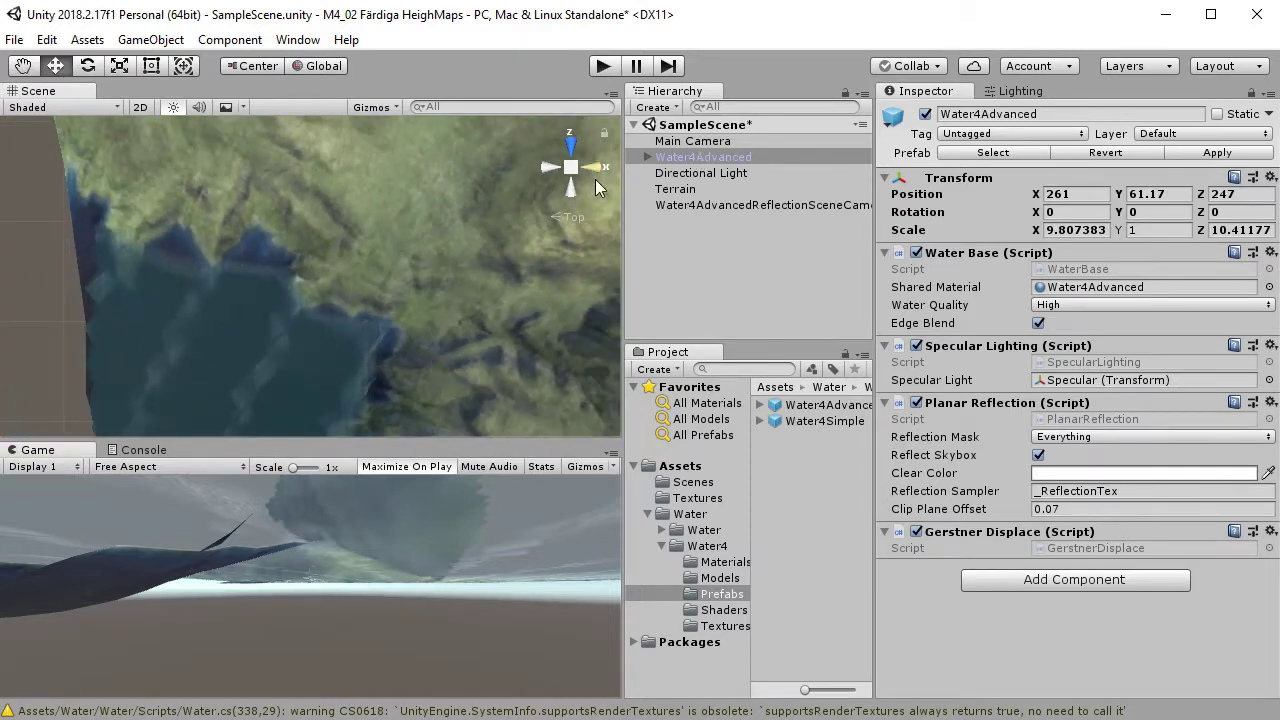
Raise the water to a Y position of 69.1 and check the lakes along the terrain's edge.
{"action": "left_click_drag", "start_coordinate": [1118, 192], "coordinate": [1148, 192]}
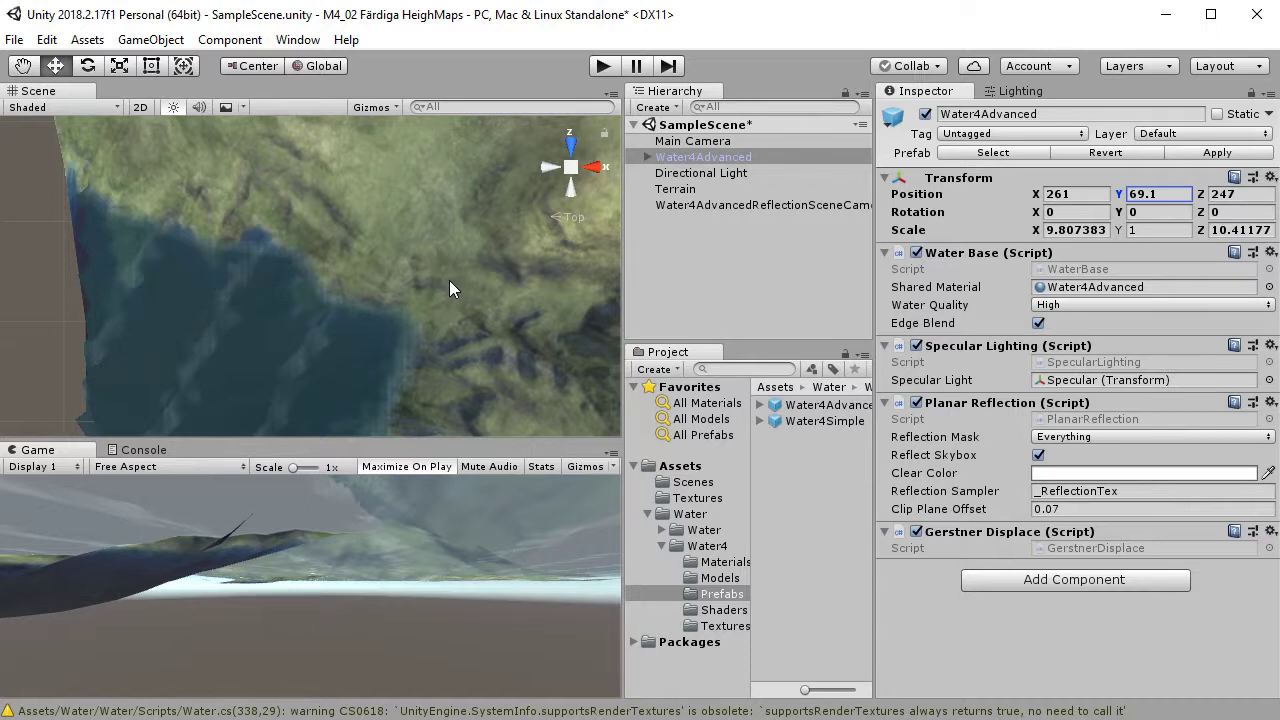
{"action": "scroll", "coordinate": [446, 277], "scroll_direction": "down", "scroll_amount": 4}
{"action": "middle_click_drag", "start_coordinate": [446, 275], "coordinate": [530, 280]}
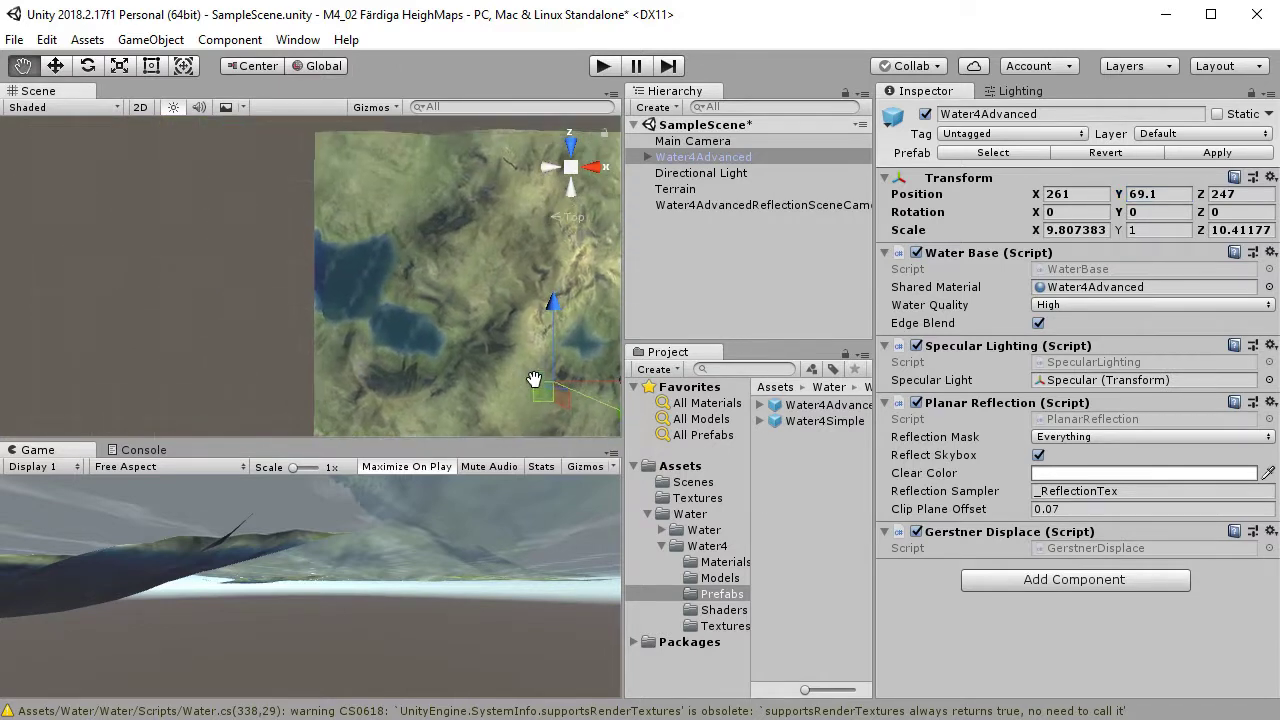
{"action": "scroll", "coordinate": [473, 320], "scroll_direction": "up", "scroll_amount": 3}
{"action": "middle_click_drag", "start_coordinate": [526, 368], "coordinate": [451, 287]}
{"action": "scroll", "coordinate": [451, 287], "scroll_direction": "down", "scroll_amount": 2}
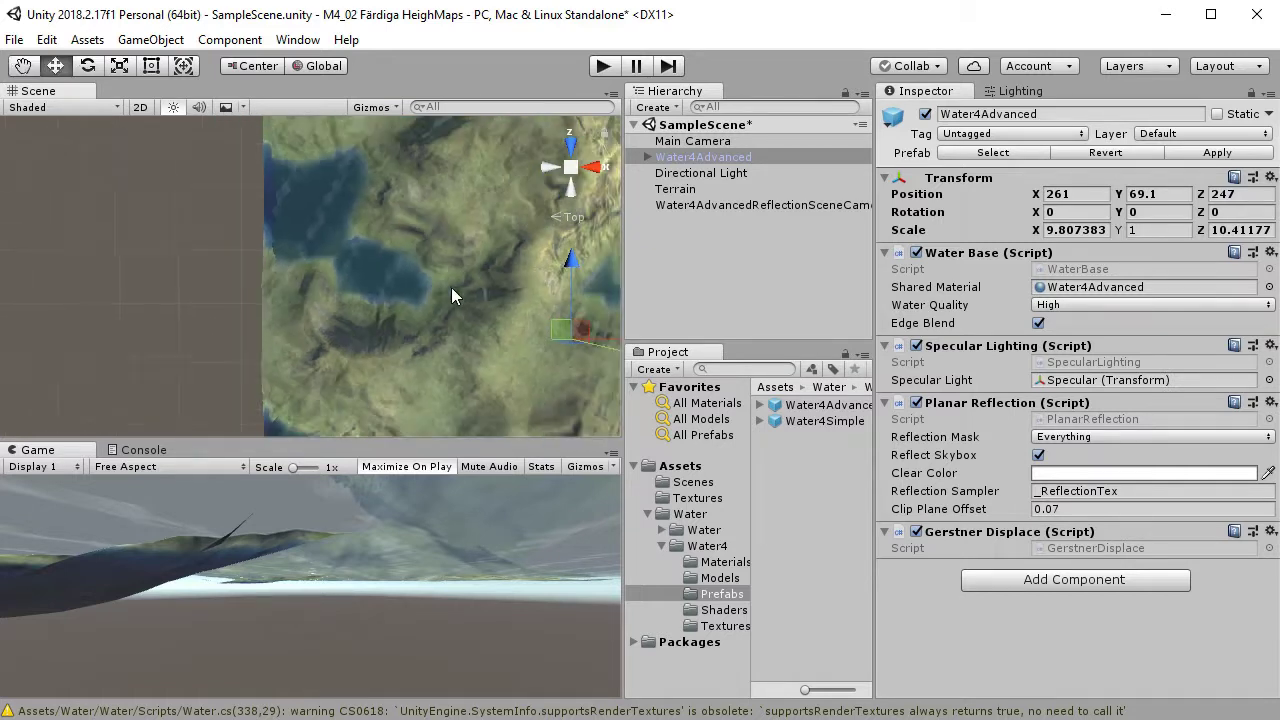
{"action": "middle_click_drag", "start_coordinate": [454, 371], "coordinate": [339, 303]}
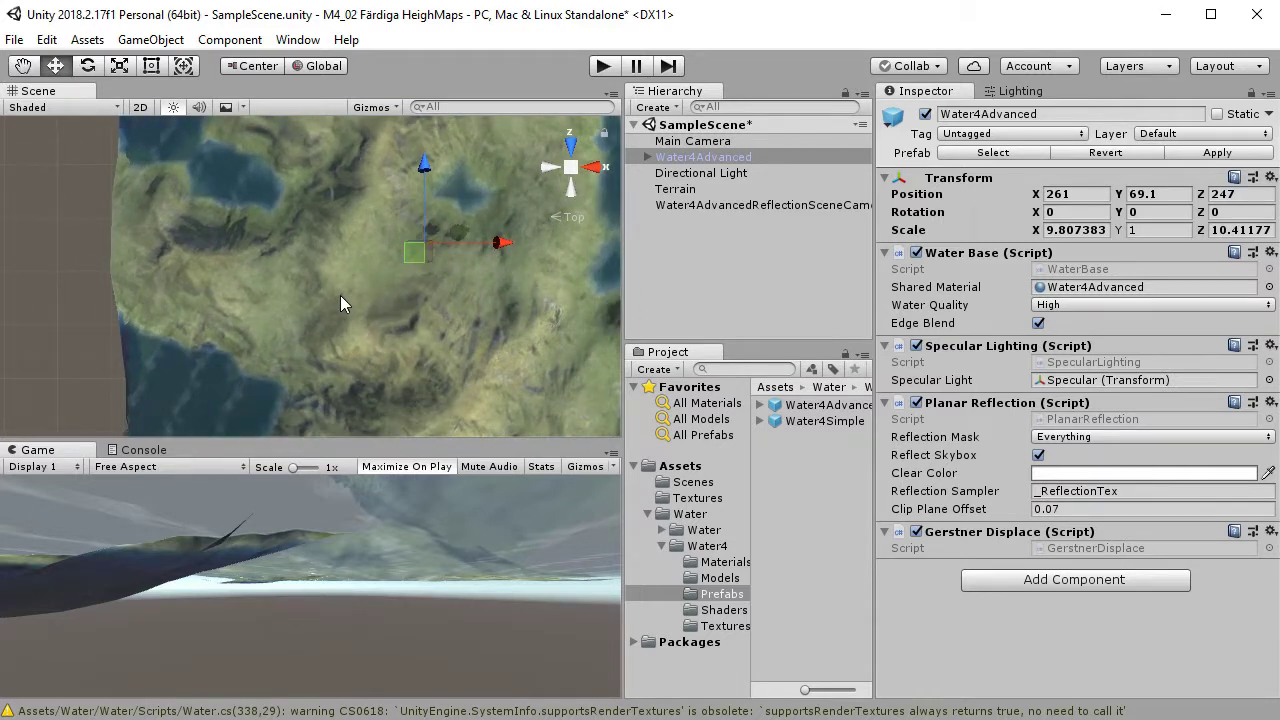
Lower the water to a Y position of 65.6, judging the level at the small lake near the terrain's centre.
{"action": "middle_click_drag", "start_coordinate": [478, 190], "coordinate": [395, 255]}
{"action": "scroll", "coordinate": [402, 293], "scroll_direction": "up", "scroll_amount": 4}
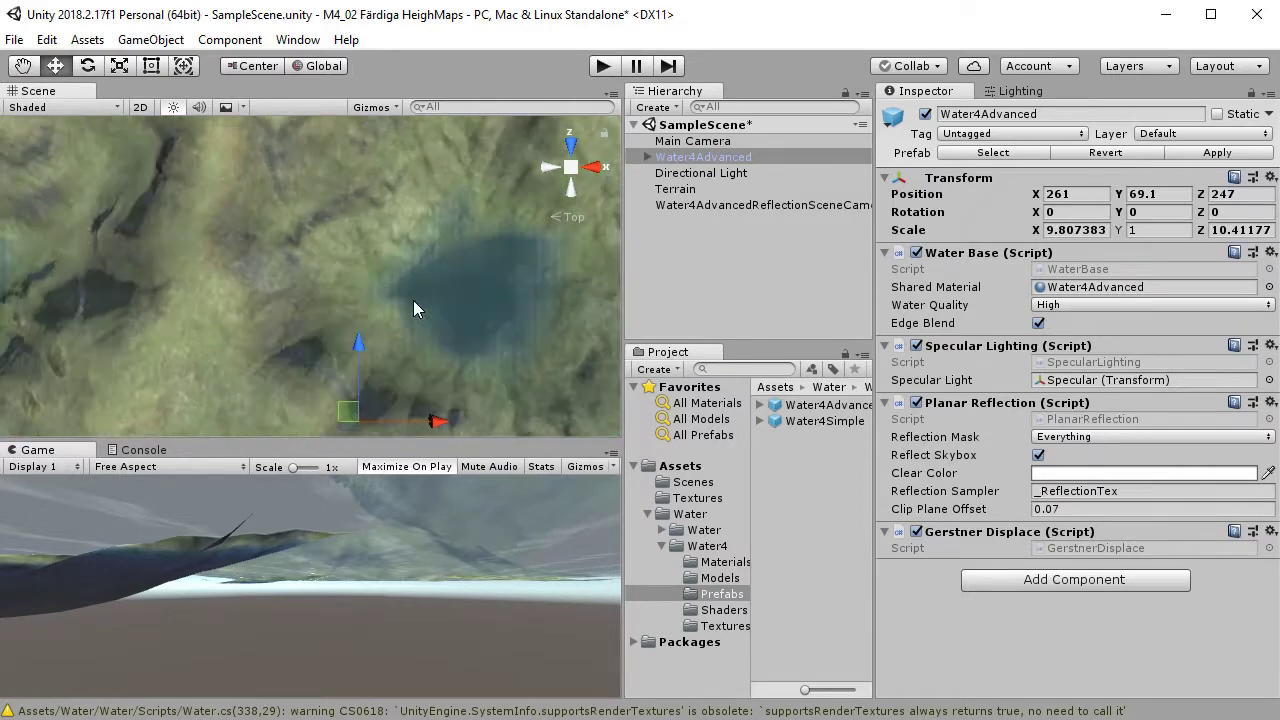
{"action": "scroll", "coordinate": [490, 340], "scroll_direction": "up", "scroll_amount": 1}
{"action": "middle_click_drag", "start_coordinate": [507, 346], "coordinate": [447, 344]}
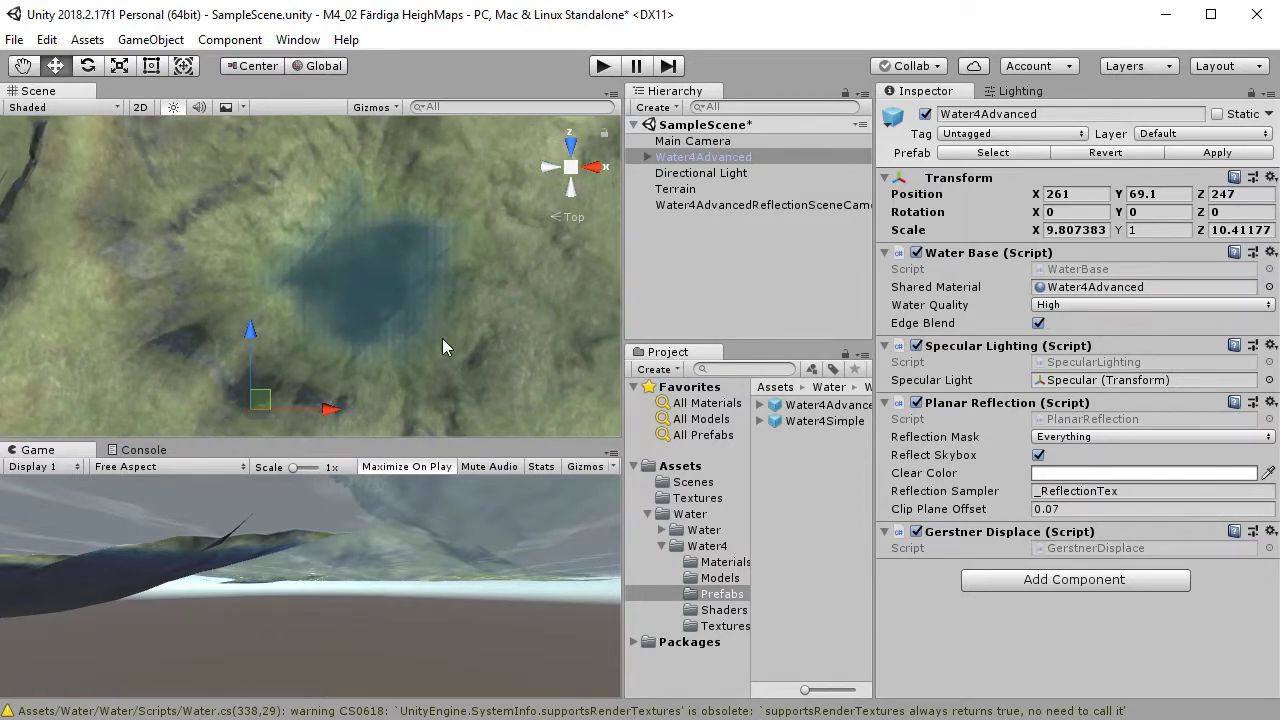
{"action": "scroll", "coordinate": [447, 344], "scroll_direction": "up", "scroll_amount": 2}
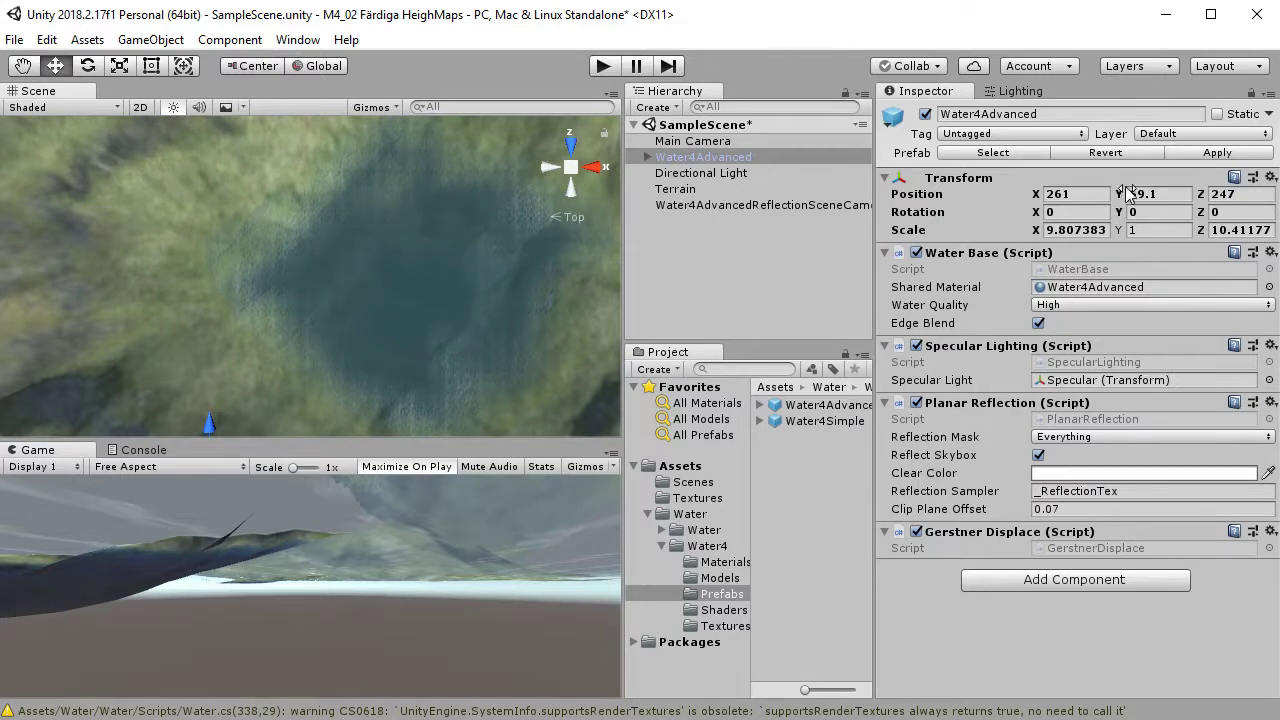
{"action": "left_click_drag", "start_coordinate": [1118, 193], "coordinate": [1100, 190]}
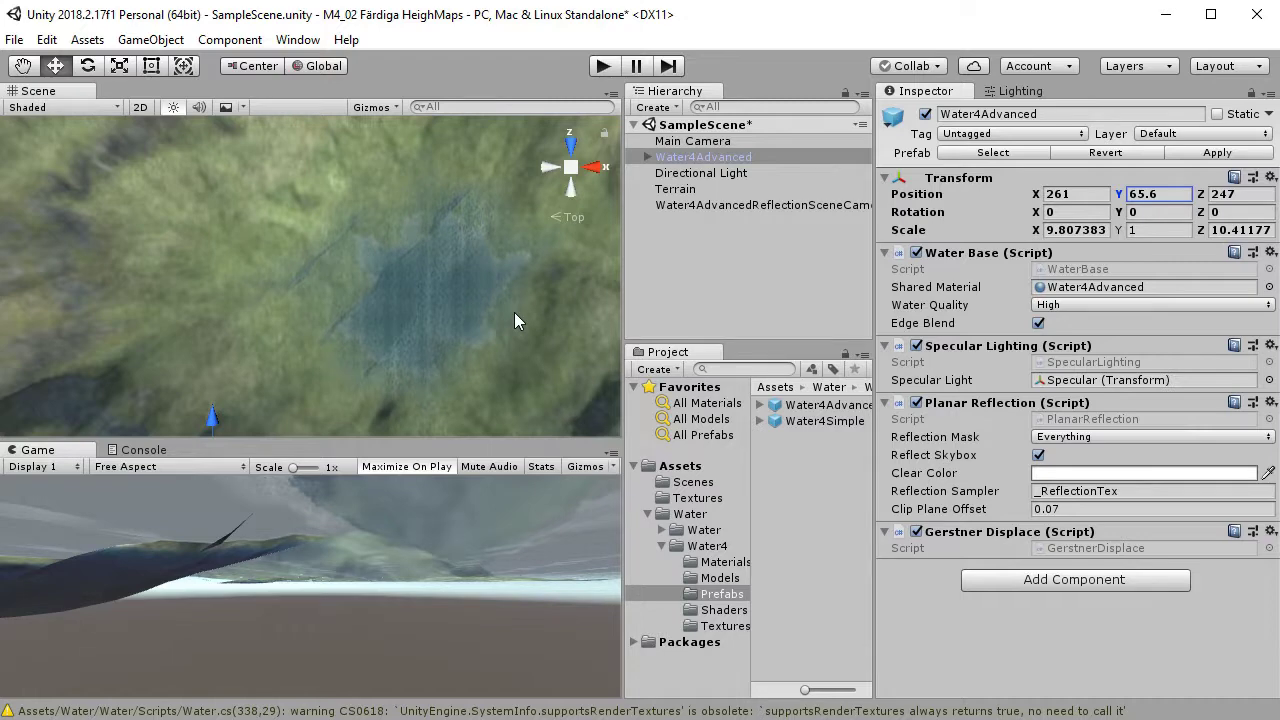
{"action": "scroll", "coordinate": [396, 265], "scroll_direction": "down", "scroll_amount": 5}
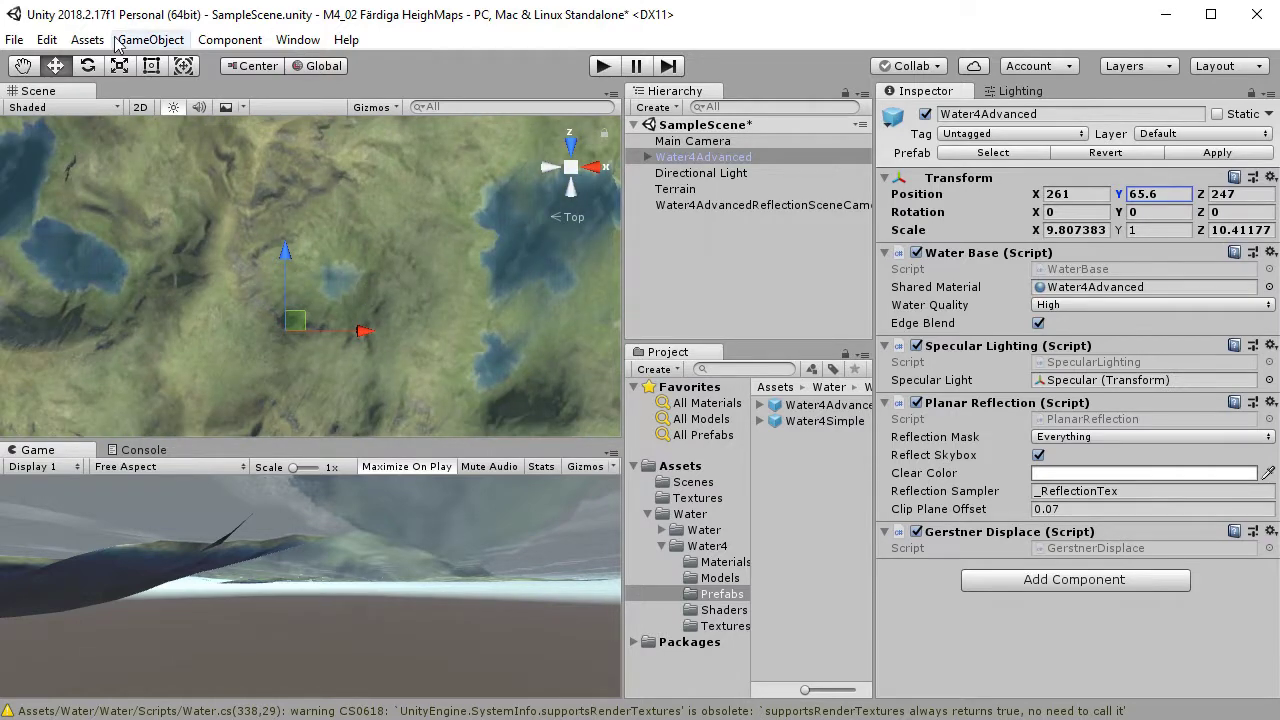
Import the full contents of the FirstPersonCharacter.unitypackage into the project and collapse the Water folder.
{"action": "left_click", "coordinate": [87, 40]}
{"action": "mouse_move", "coordinate": [222, 270]}
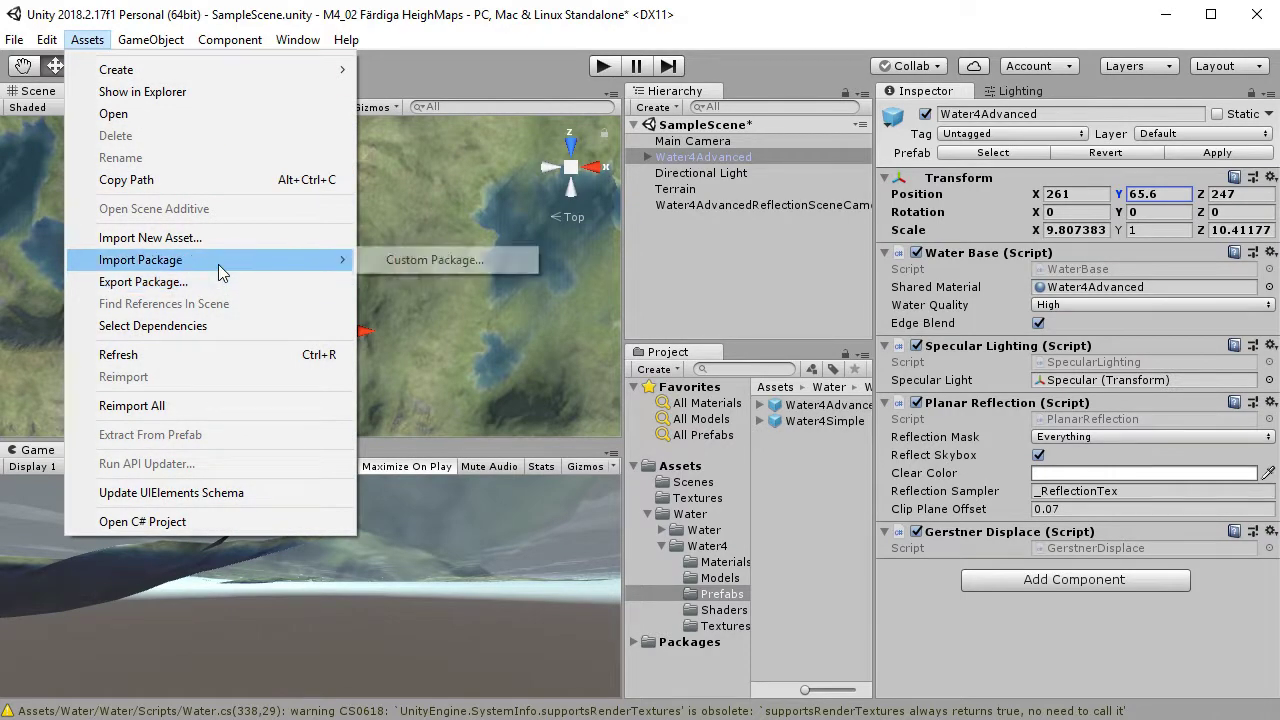
{"action": "left_click", "coordinate": [443, 263]}
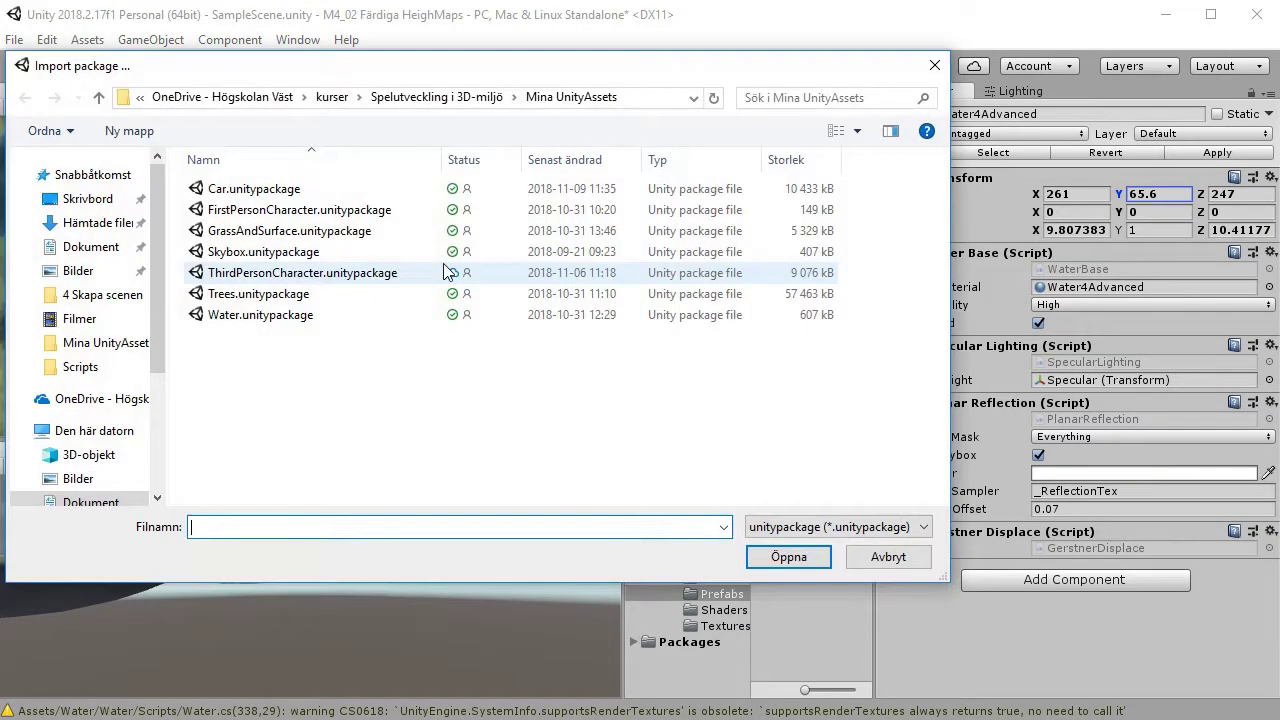
{"action": "left_click", "coordinate": [252, 214]}
{"action": "left_click", "coordinate": [792, 558]}
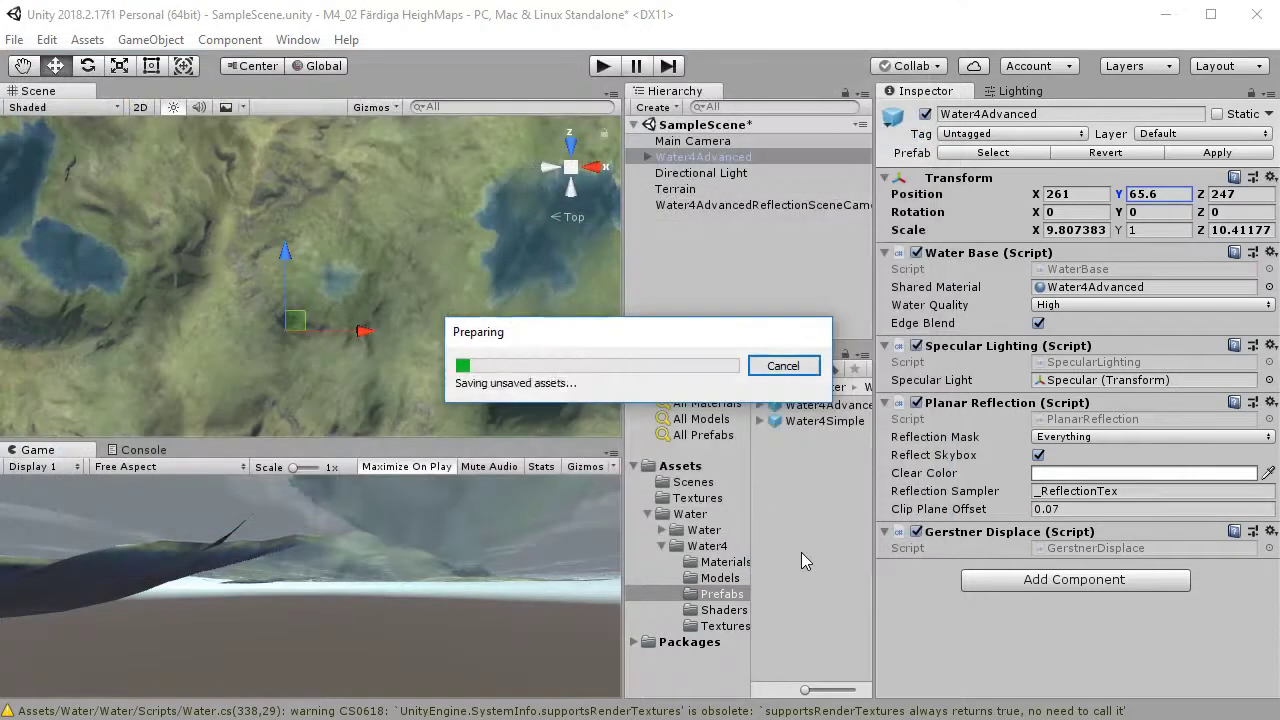
{"action": "left_click", "coordinate": [672, 700]}
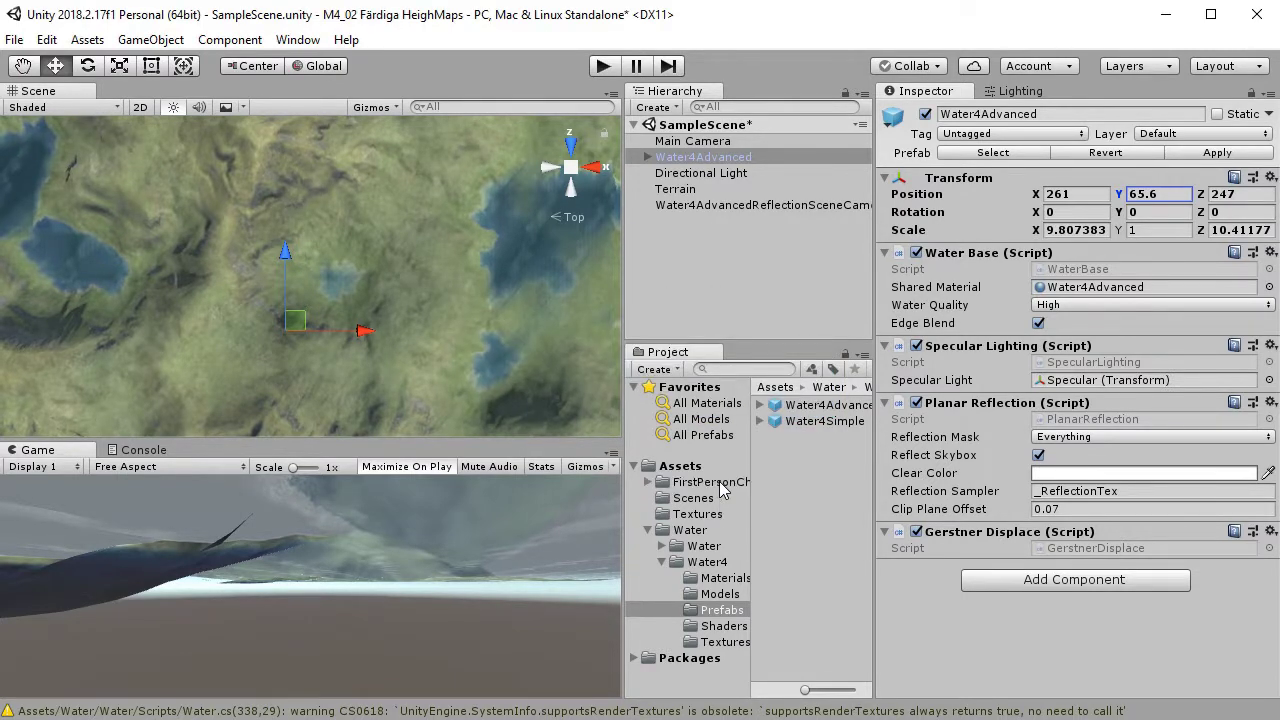
{"action": "left_click", "coordinate": [661, 562]}
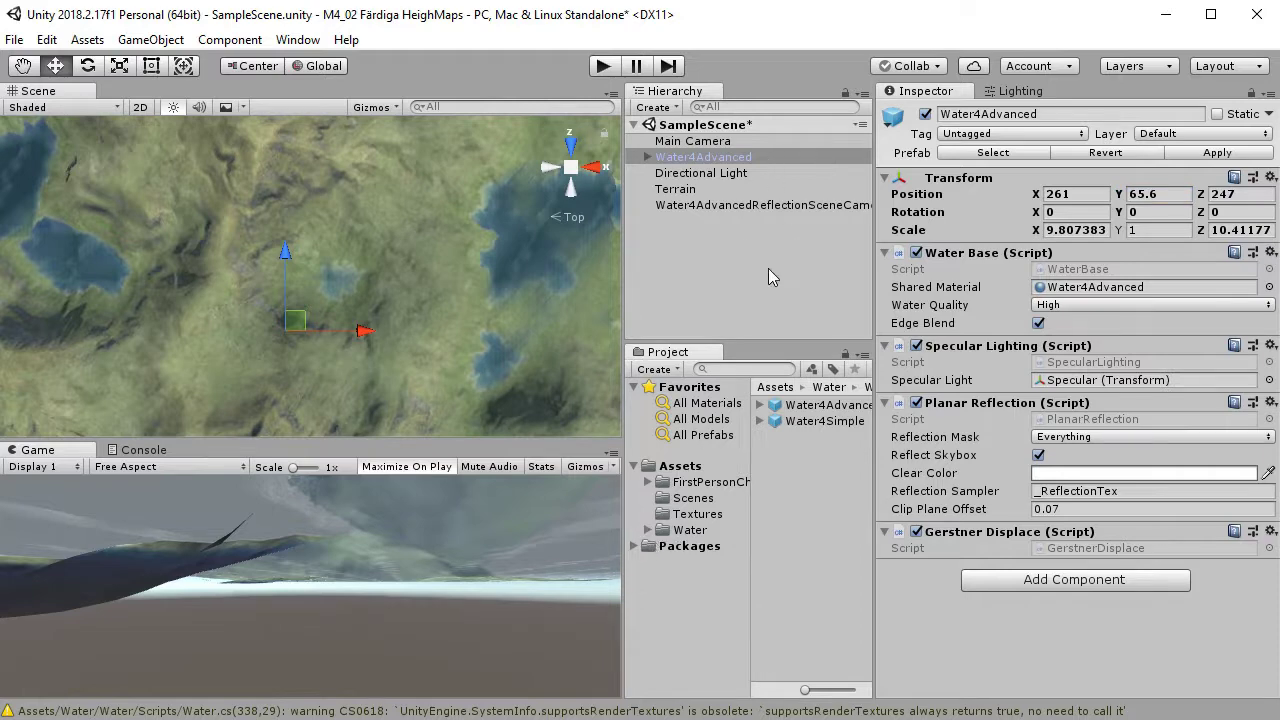
Delete the Main Camera and place the FPSController prefab on the terrain near the large corner lake.
{"action": "left_click", "coordinate": [719, 143]}
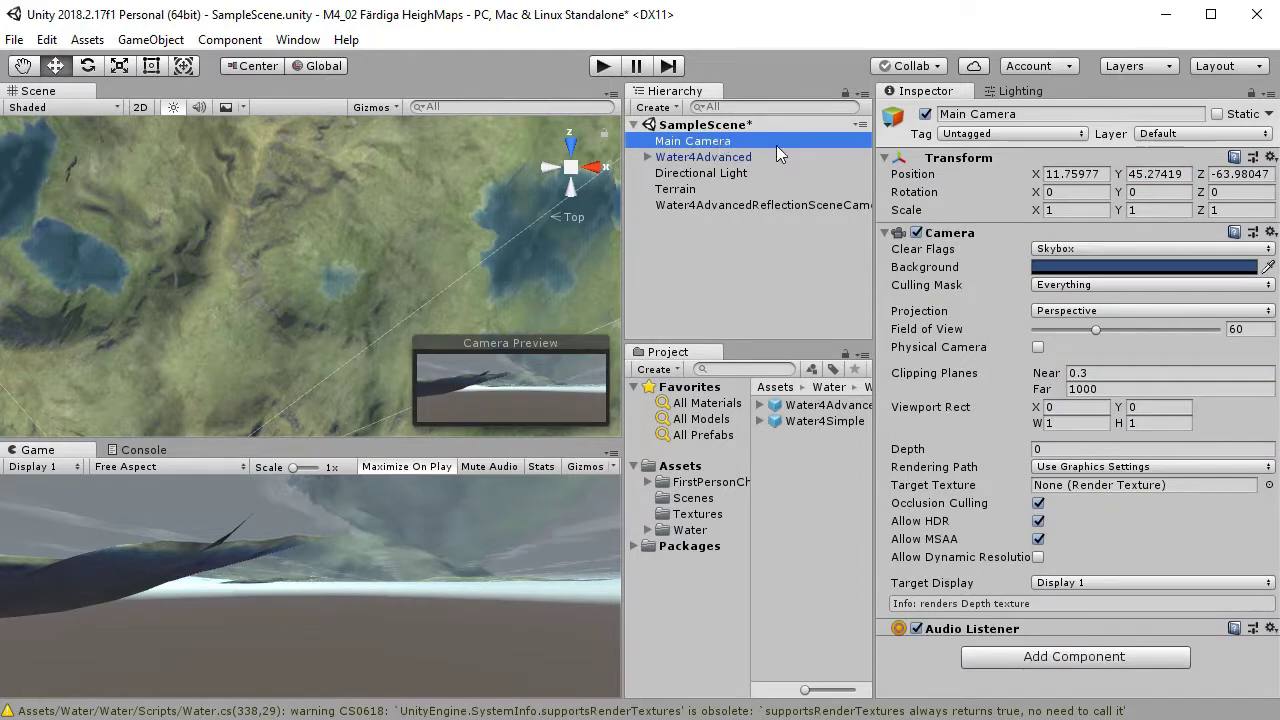
{"action": "key", "text": "Delete"}
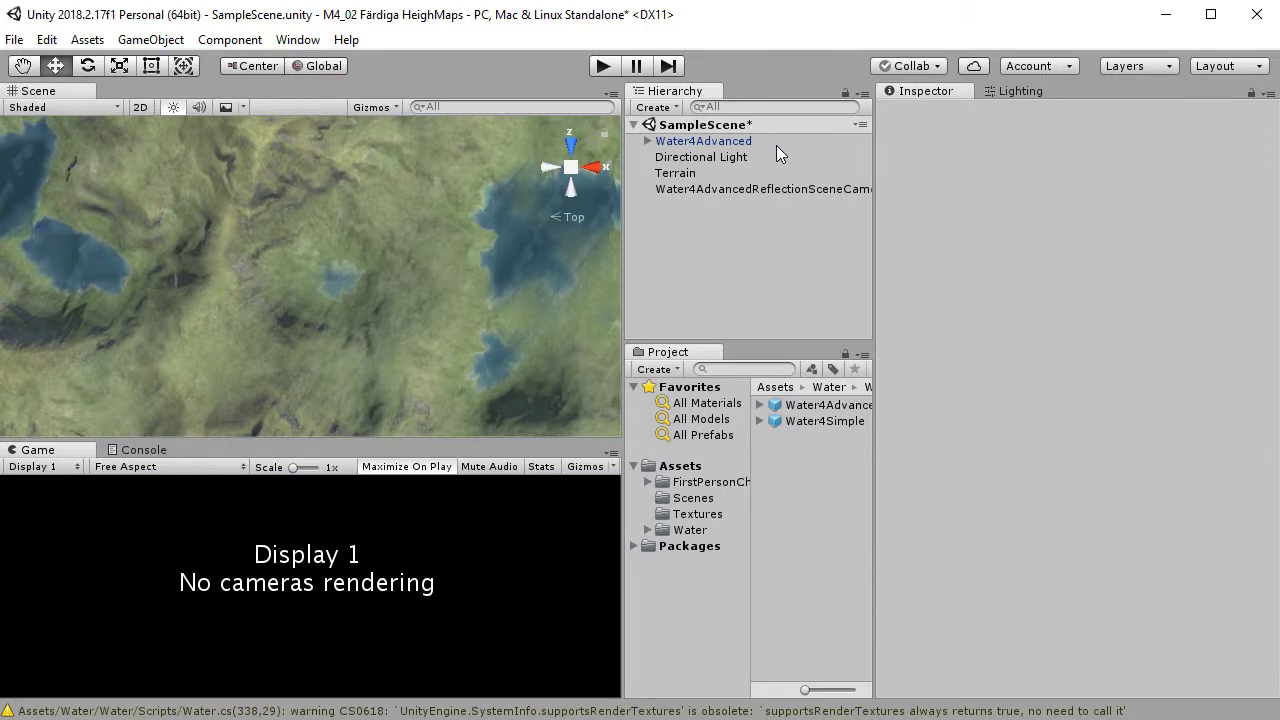
{"action": "left_click", "coordinate": [648, 482]}
{"action": "left_click", "coordinate": [705, 516]}
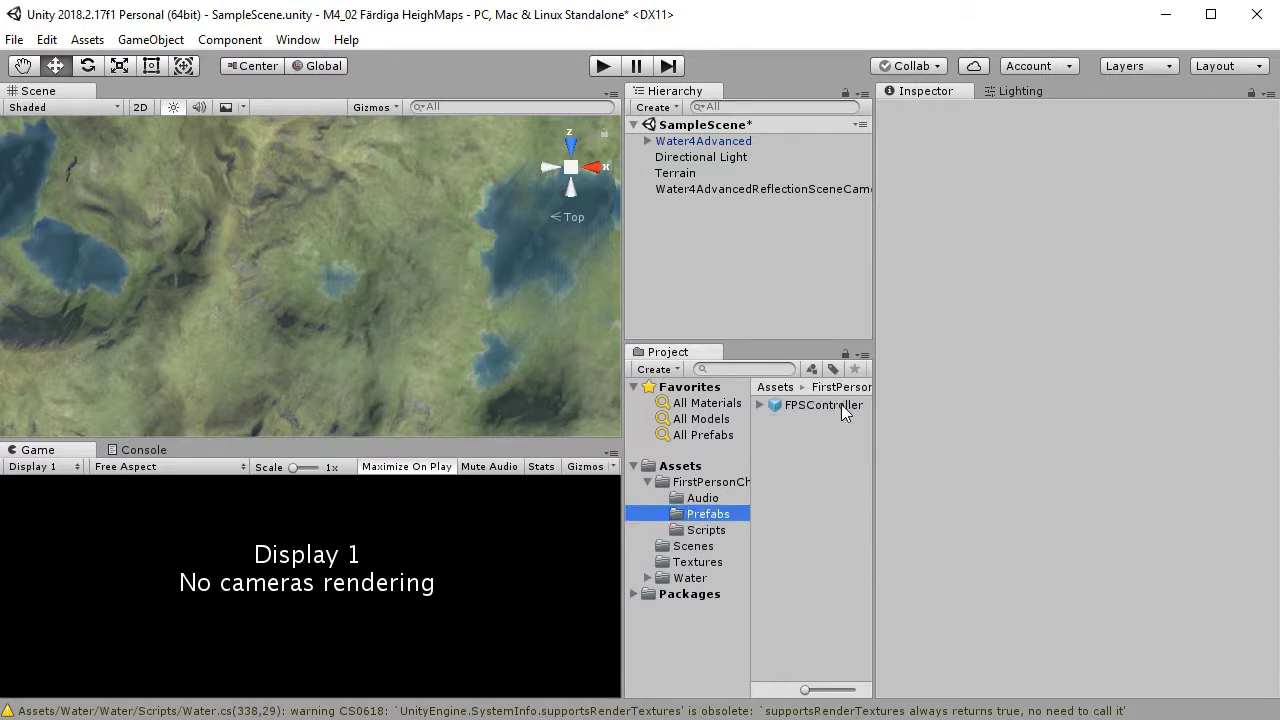
{"action": "scroll", "coordinate": [388, 336], "scroll_direction": "down", "scroll_amount": 5}
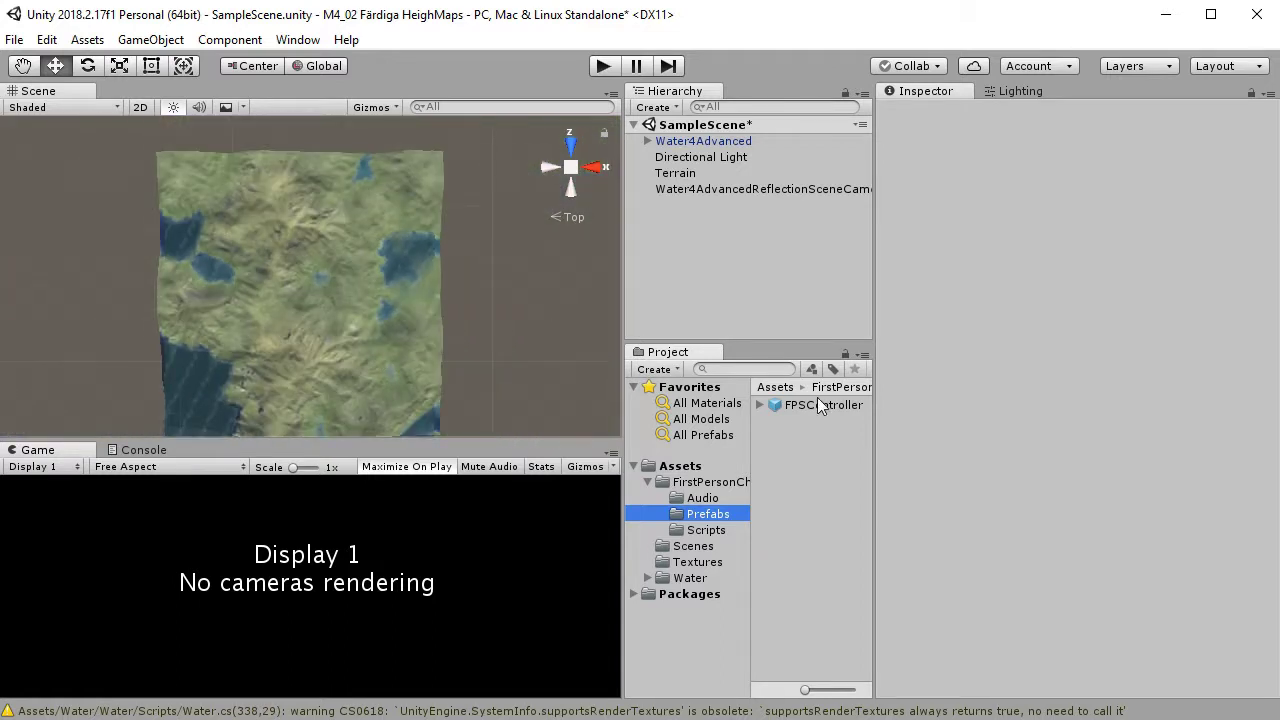
{"action": "left_click_drag", "start_coordinate": [808, 406], "coordinate": [236, 355]}
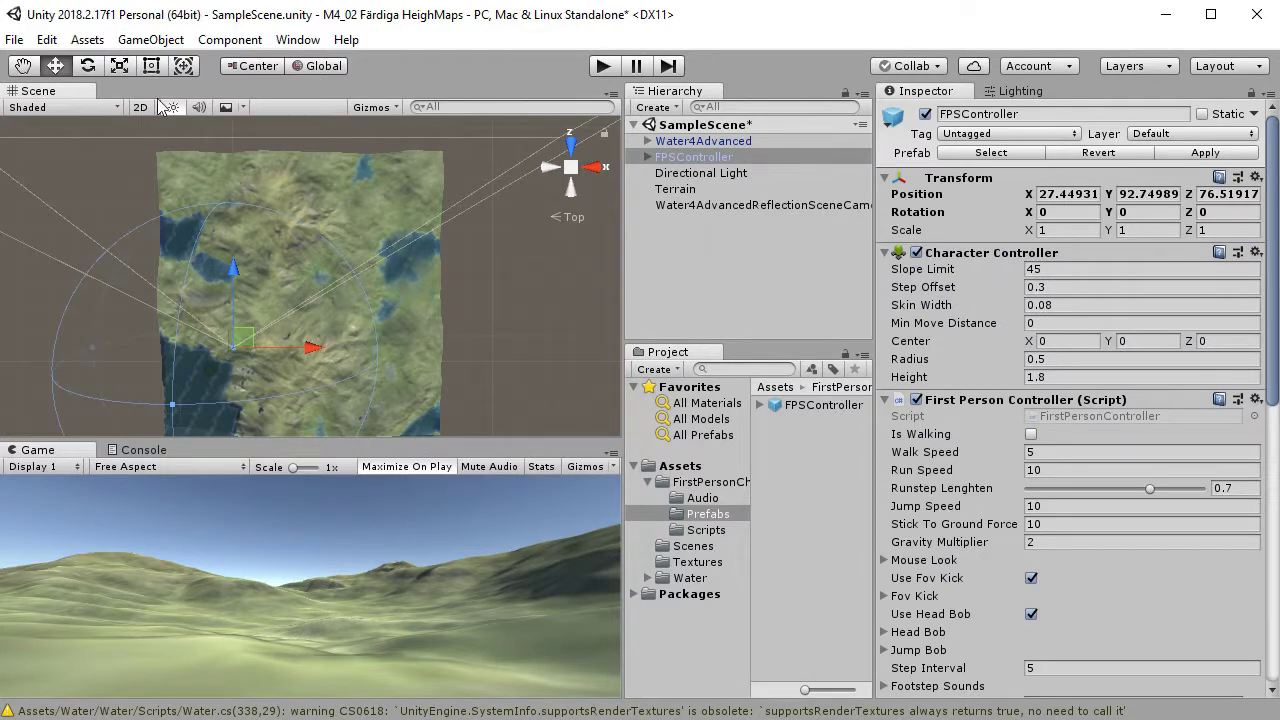
Move the FPSController to X 17 and Z 96 and turn it to a Y rotation of about 42.
{"action": "scroll", "coordinate": [310, 361], "scroll_direction": "down", "scroll_amount": 3}
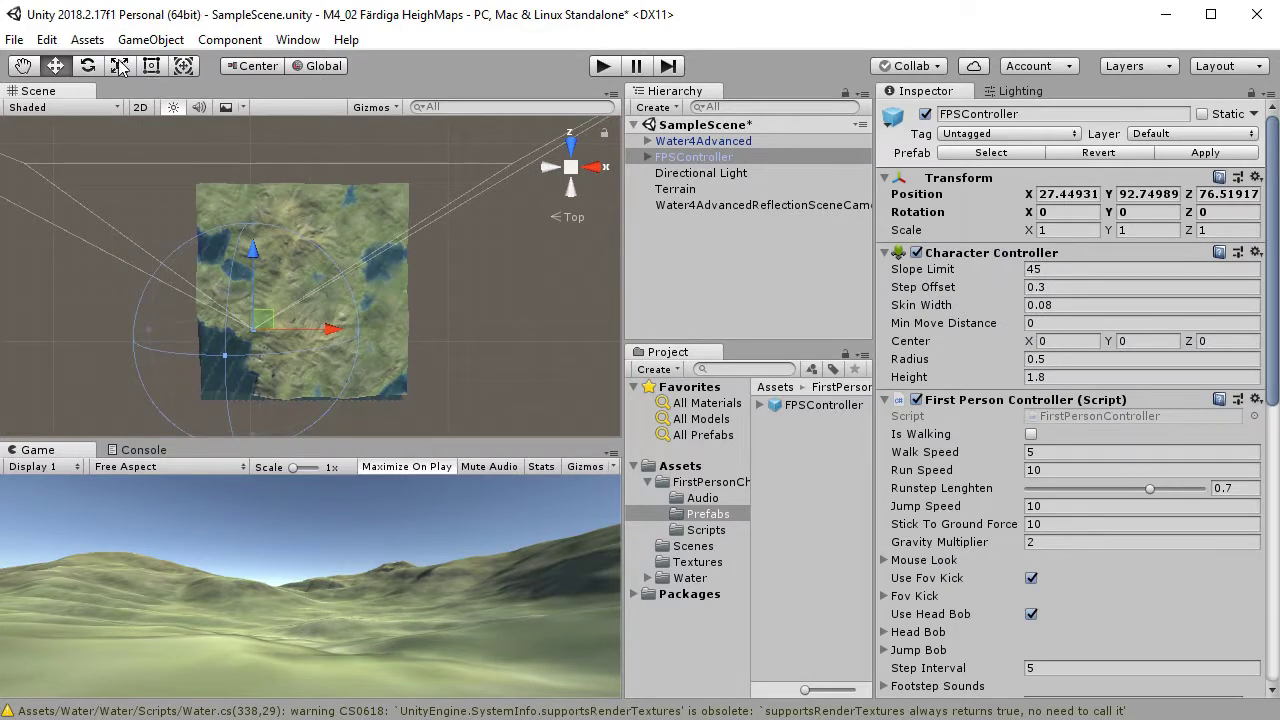
{"action": "left_click", "coordinate": [84, 66]}
{"action": "left_click_drag", "start_coordinate": [278, 243], "coordinate": [321, 601]}
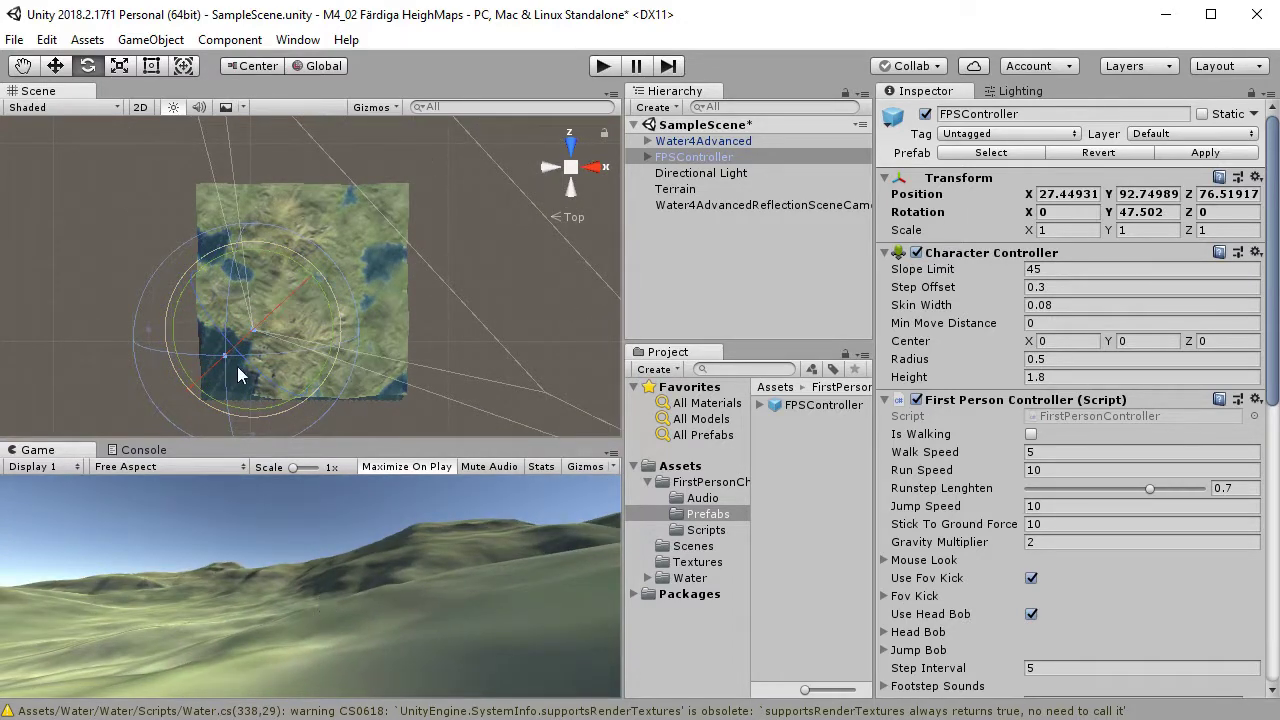
{"action": "left_click", "coordinate": [56, 67]}
{"action": "mouse_move", "coordinate": [260, 327]}
{"action": "left_mouse_down"}
{"action": "mouse_move", "coordinate": [231, 360]}
{"action": "mouse_move", "coordinate": [270, 324]}
{"action": "left_mouse_up"}
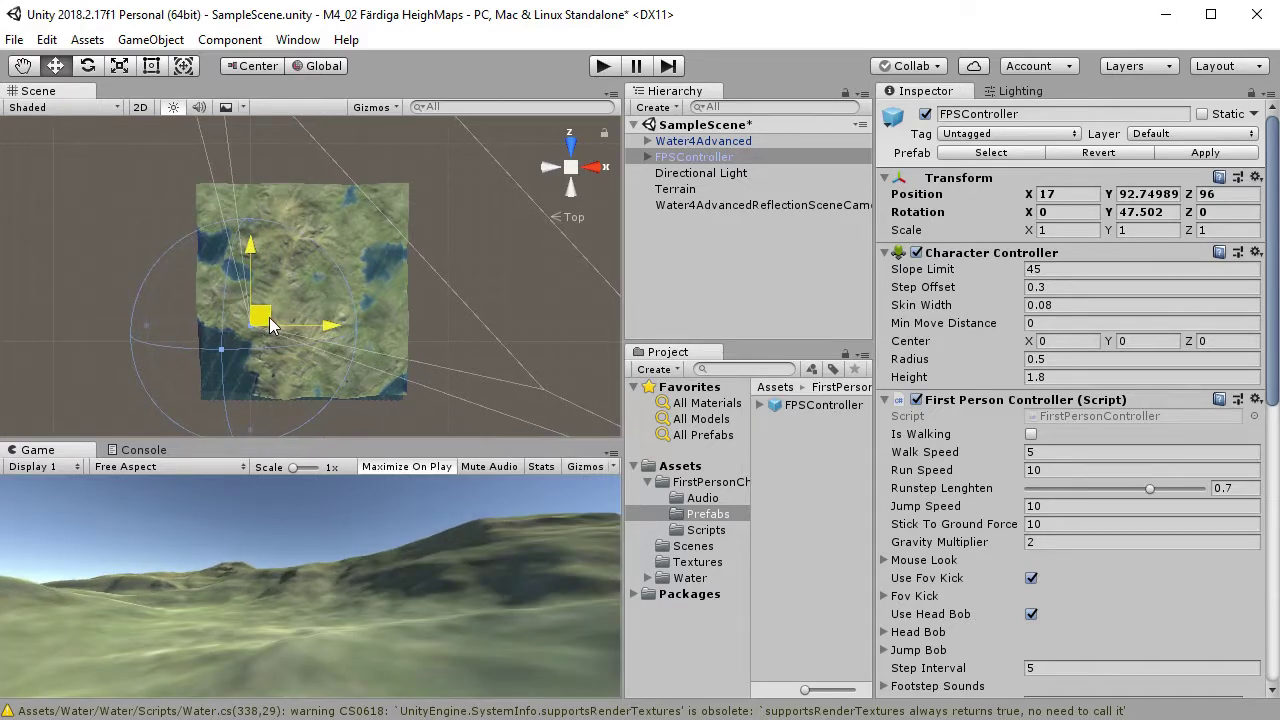
{"action": "left_click", "coordinate": [87, 66]}
{"action": "left_click_drag", "start_coordinate": [304, 254], "coordinate": [340, 320]}
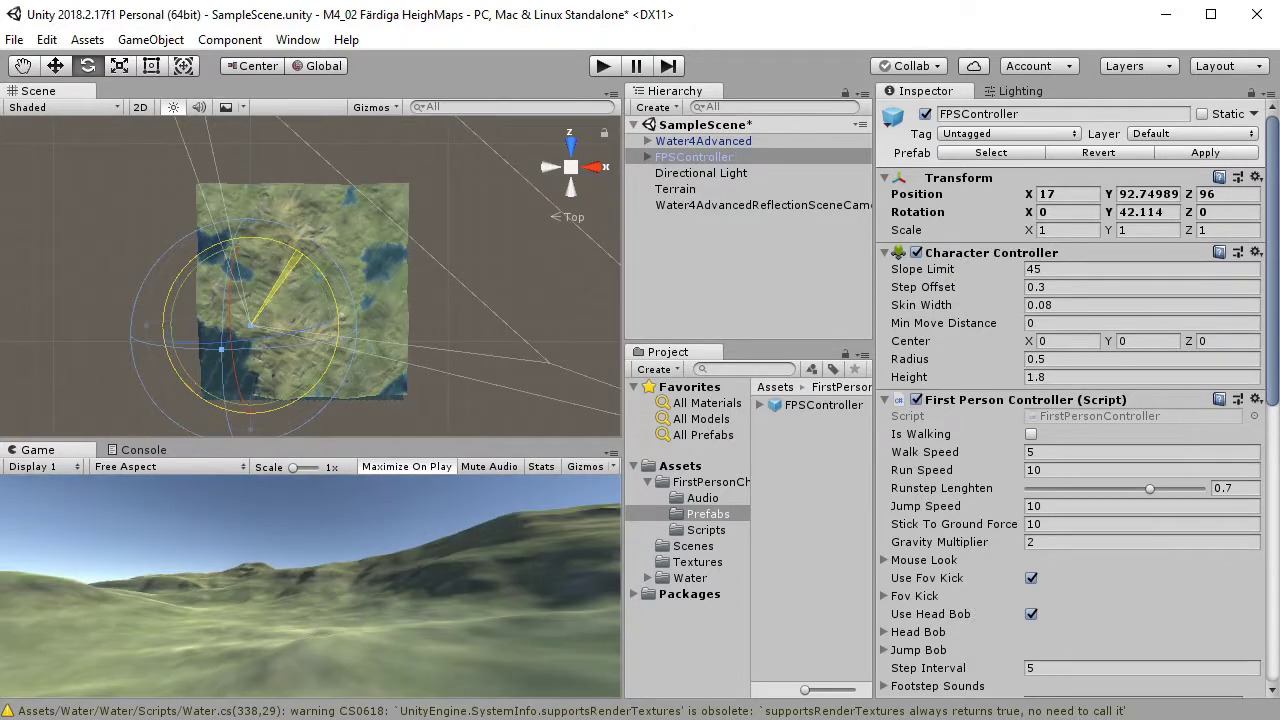
Run the scene and explore the terrain with the first-person character, ending with play mode stopped.
{"action": "left_click", "coordinate": [602, 68]}
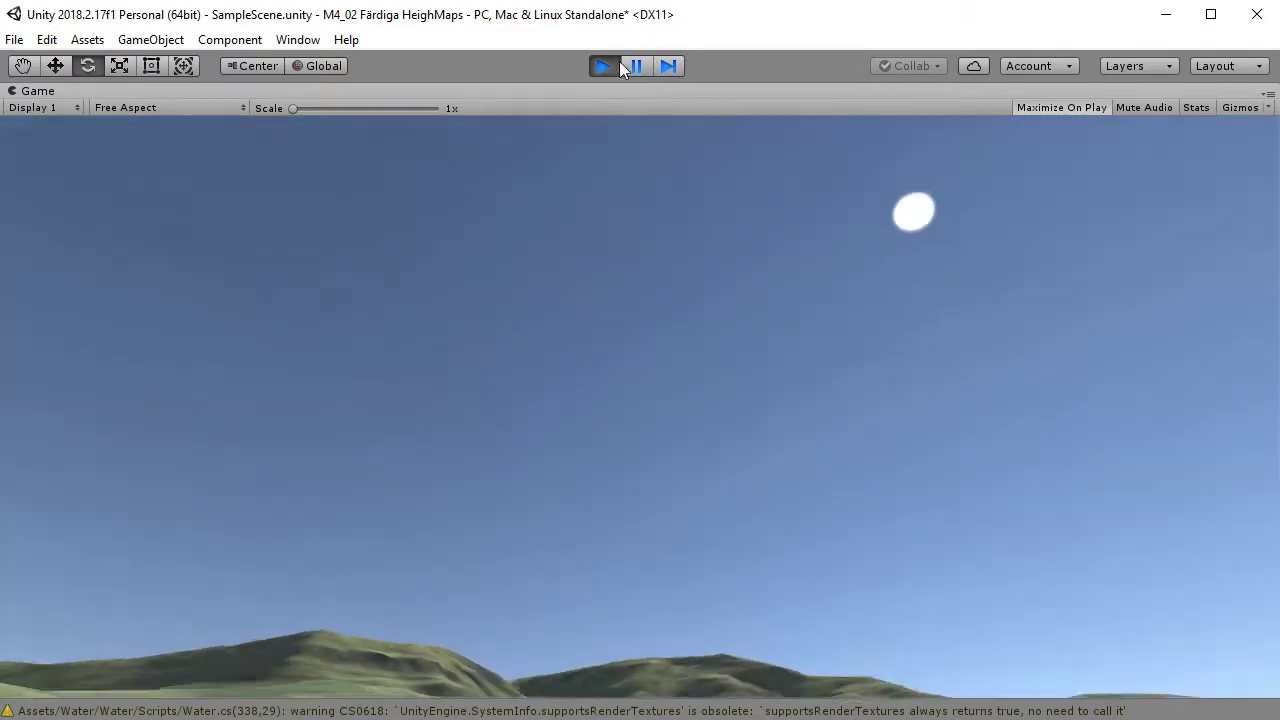
{"action": "left_click", "coordinate": [610, 67]}
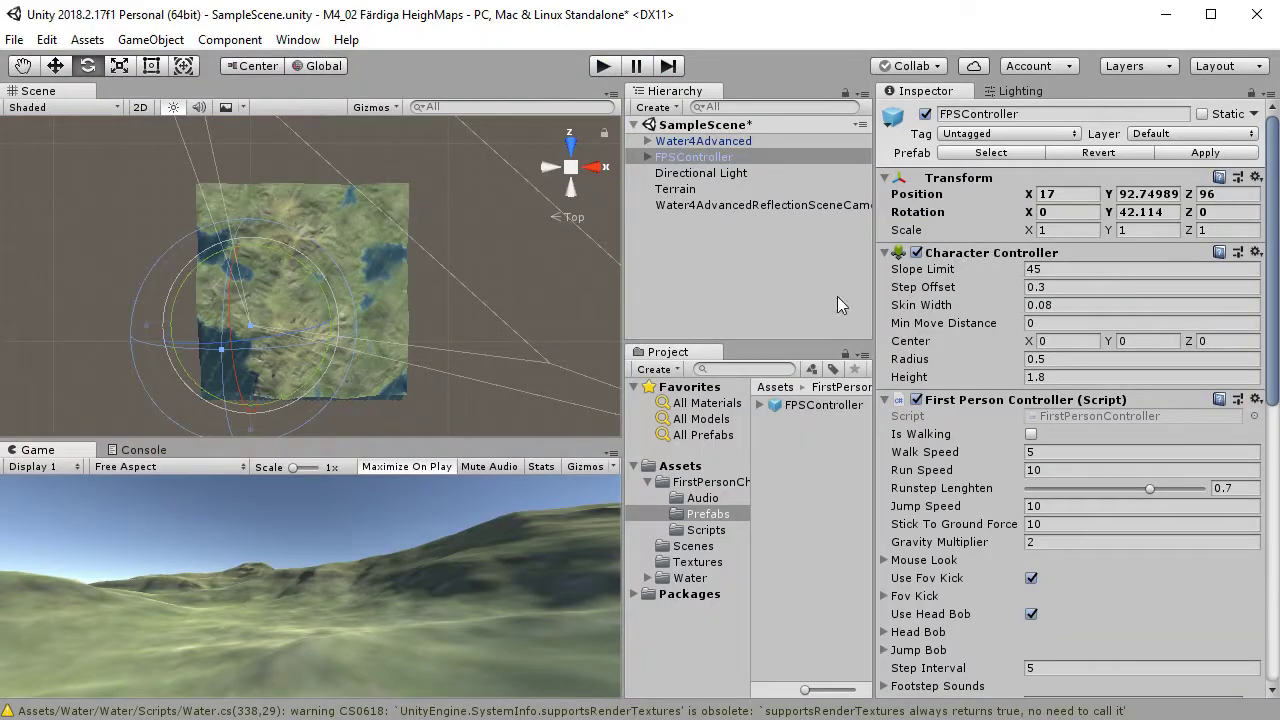
Set the Terrain Height to 70 in the terrain's resolution settings.
{"action": "left_click", "coordinate": [680, 189]}
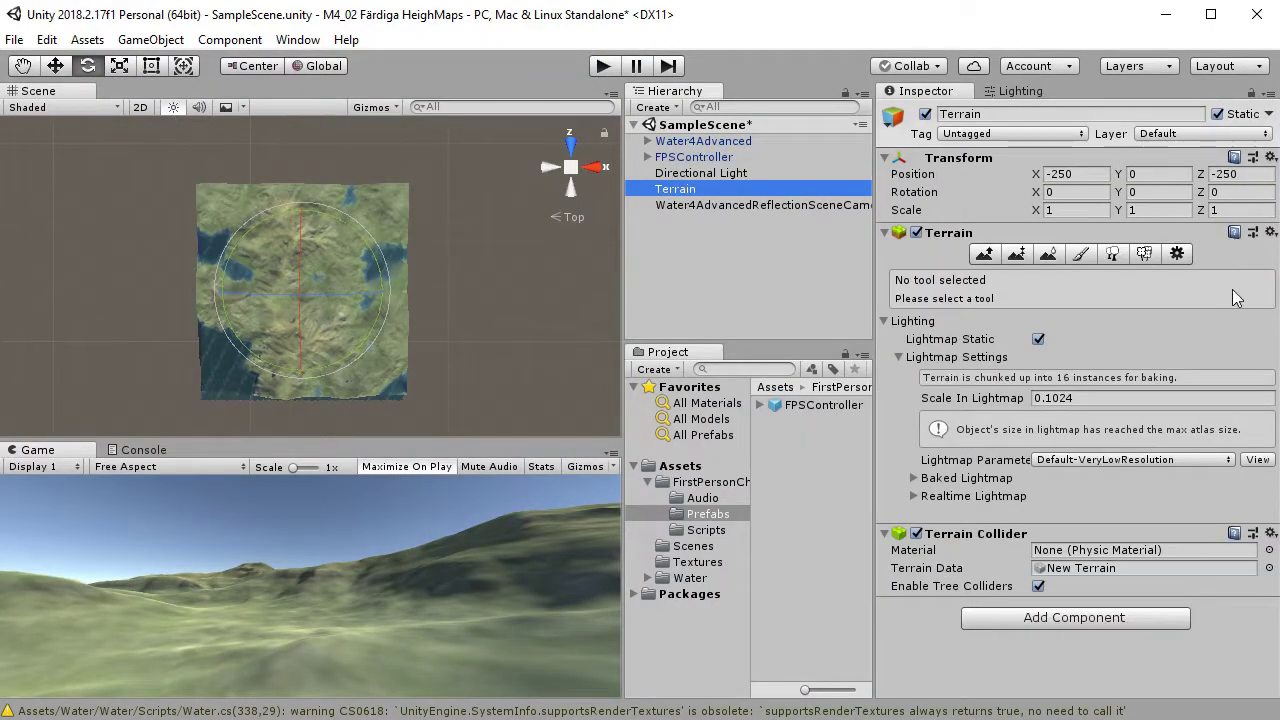
{"action": "left_click", "coordinate": [1177, 254]}
{"action": "scroll", "coordinate": [1226, 303], "scroll_direction": "down", "scroll_amount": 10}
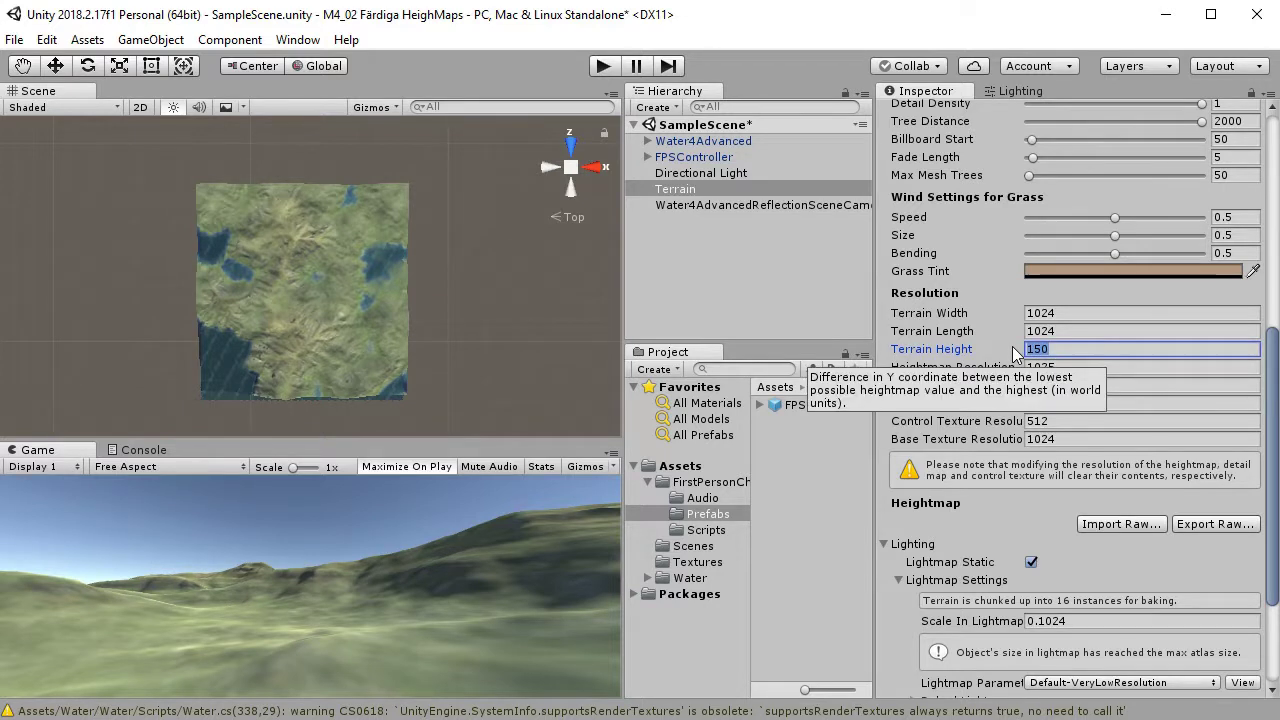
{"action": "type", "text": "70"}
{"action": "key", "text": "Tab"}
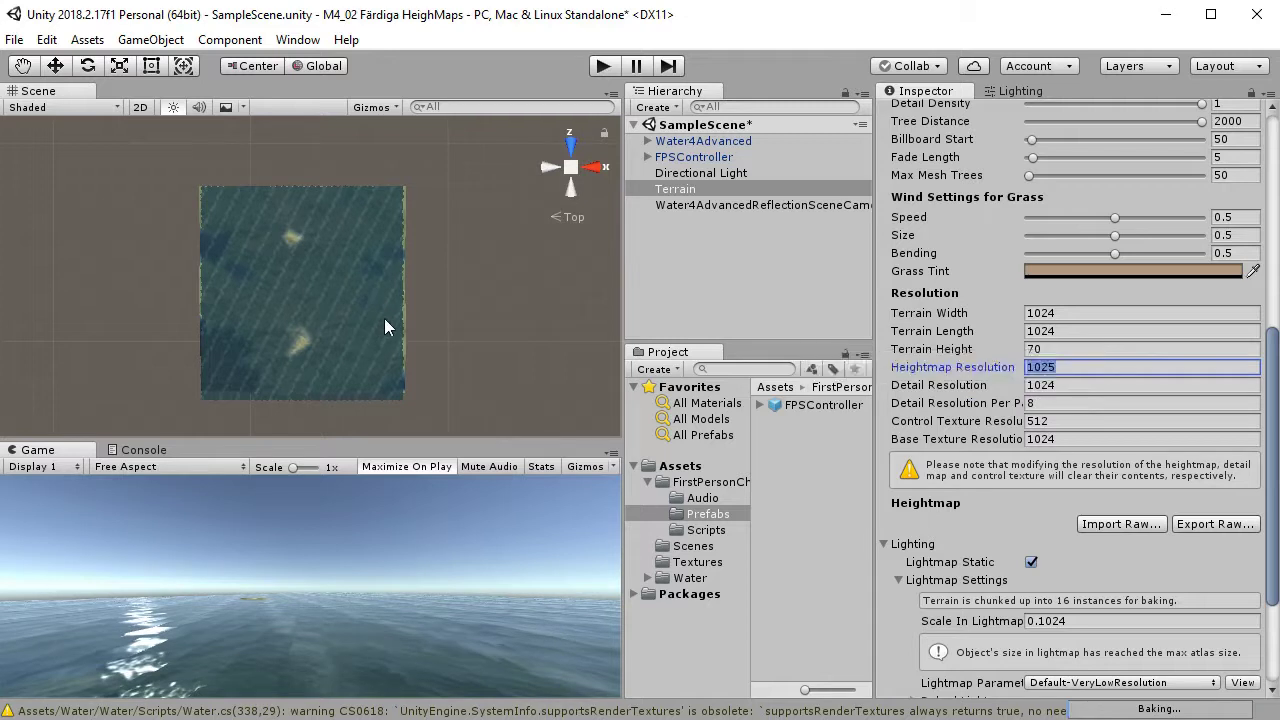
Lower Water4Advanced to a Y position of 29.68 to refit the water to the flattened terrain's lakes.
{"action": "left_click", "coordinate": [717, 143]}
{"action": "middle_click_drag", "start_coordinate": [329, 310], "coordinate": [373, 264]}
{"action": "scroll", "coordinate": [351, 322], "scroll_direction": "up", "scroll_amount": 3}
{"action": "left_click_drag", "start_coordinate": [1111, 194], "coordinate": [1185, 244]}
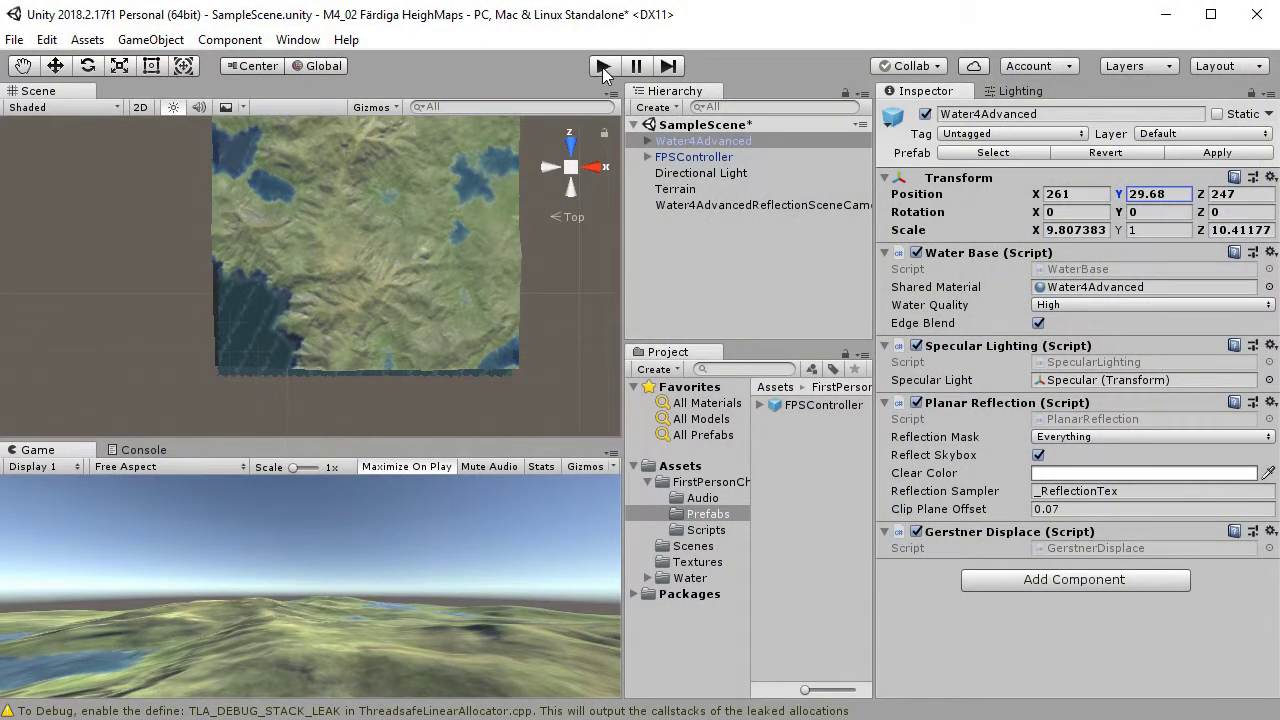
Play-test the flattened terrain, walking the character to the shoreline, and stop play mode.
{"action": "left_click", "coordinate": [604, 68]}
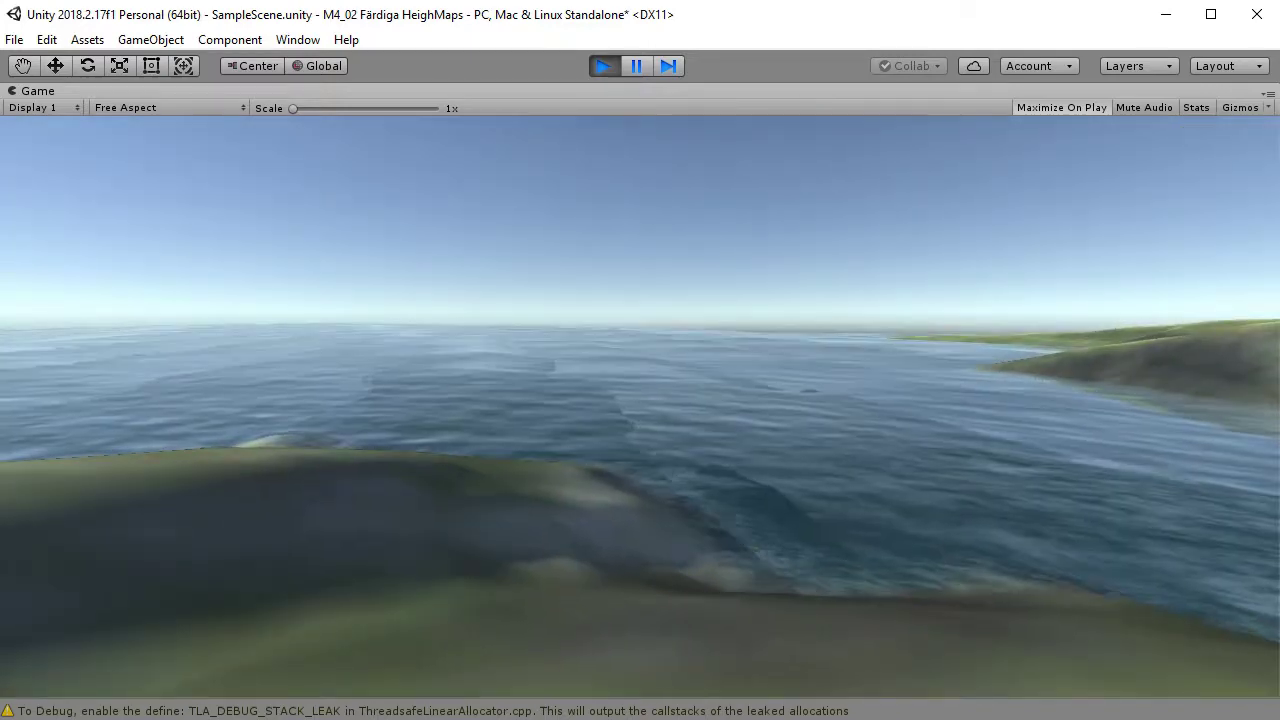
{"action": "key", "text": "Escape"}
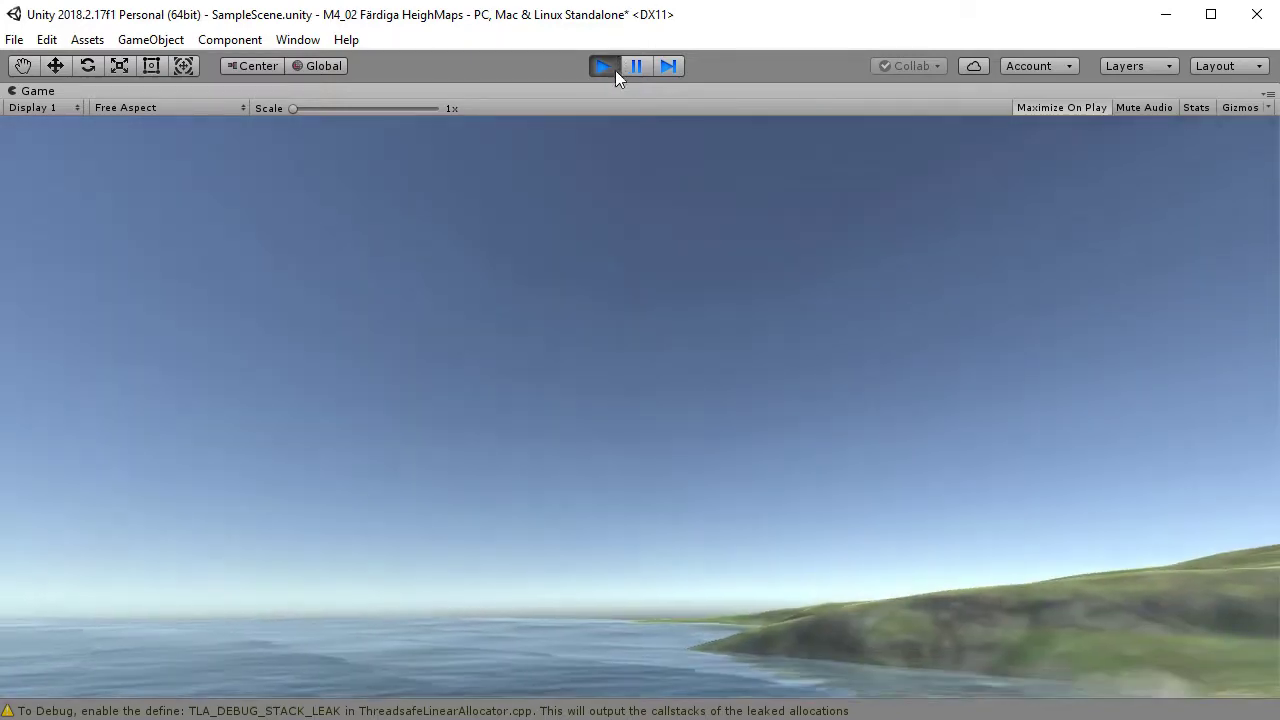
{"action": "left_click", "coordinate": [609, 68]}
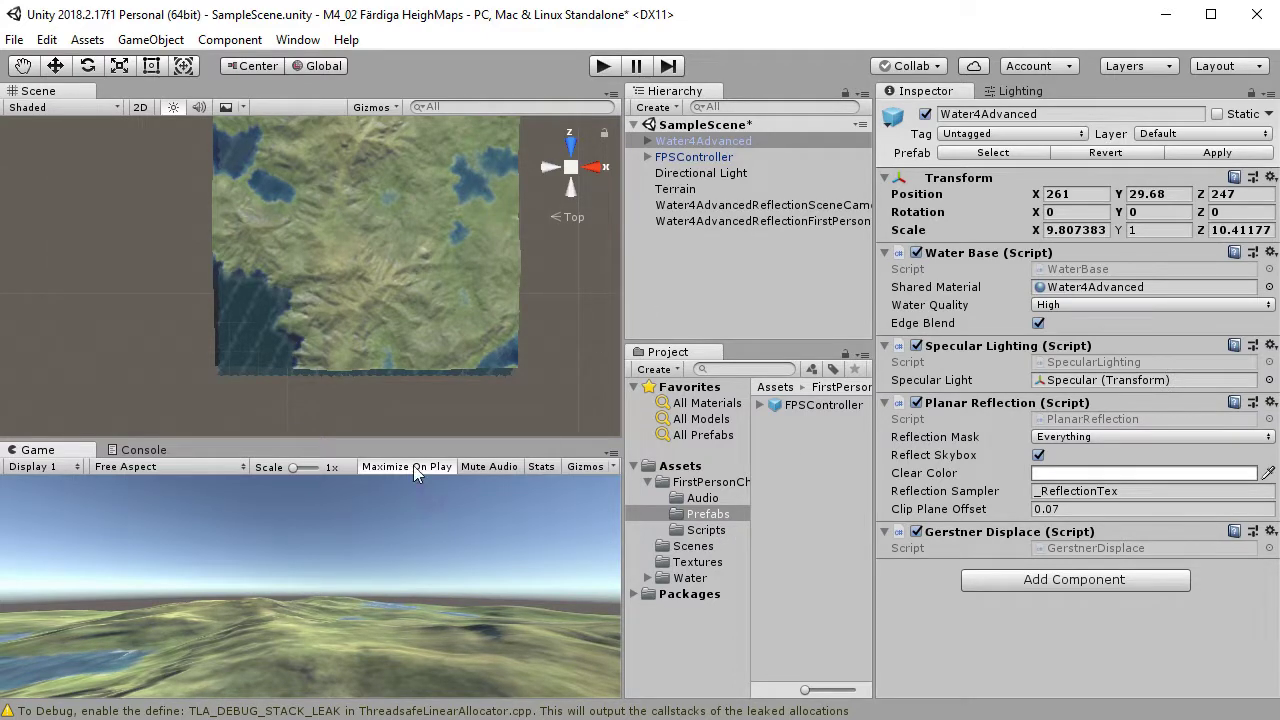
Turn off Maximize On Play, enlarge the Game view and walk the character to the shoreline in play mode.
{"action": "left_click_drag", "start_coordinate": [501, 436], "coordinate": [514, 347]}
{"action": "left_click", "coordinate": [603, 66]}
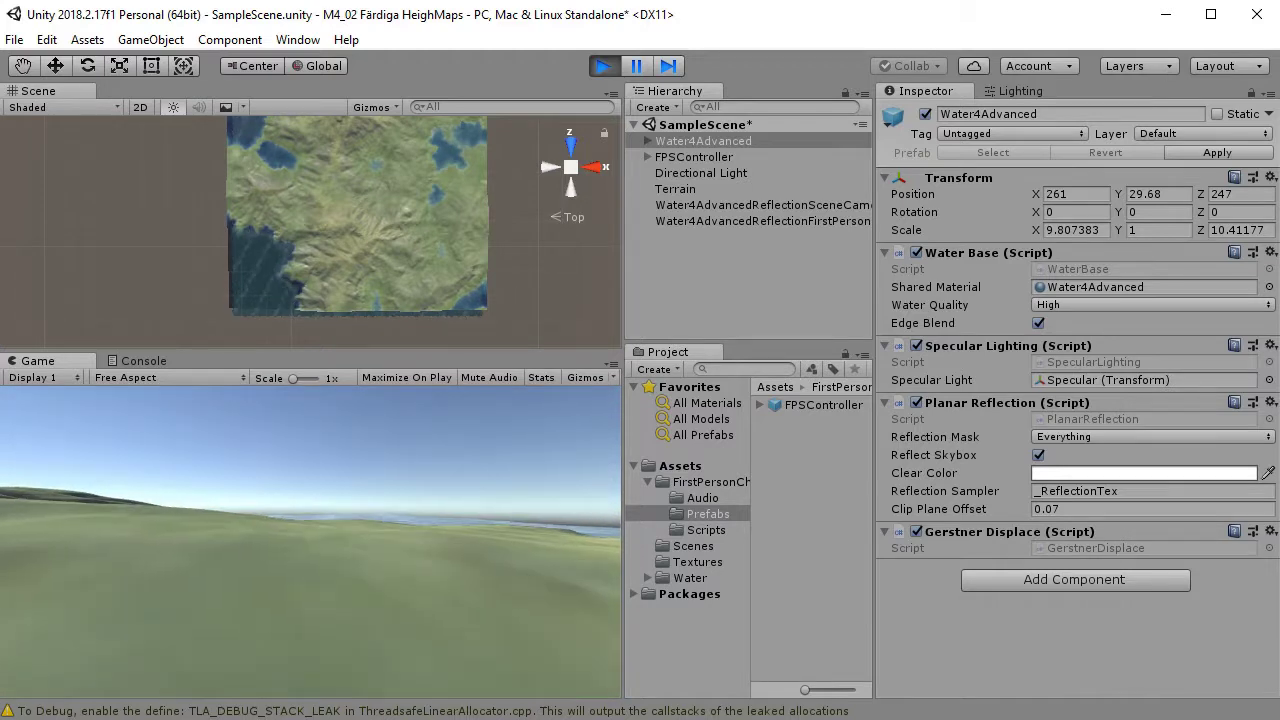
{"action": "key", "text": "w"}
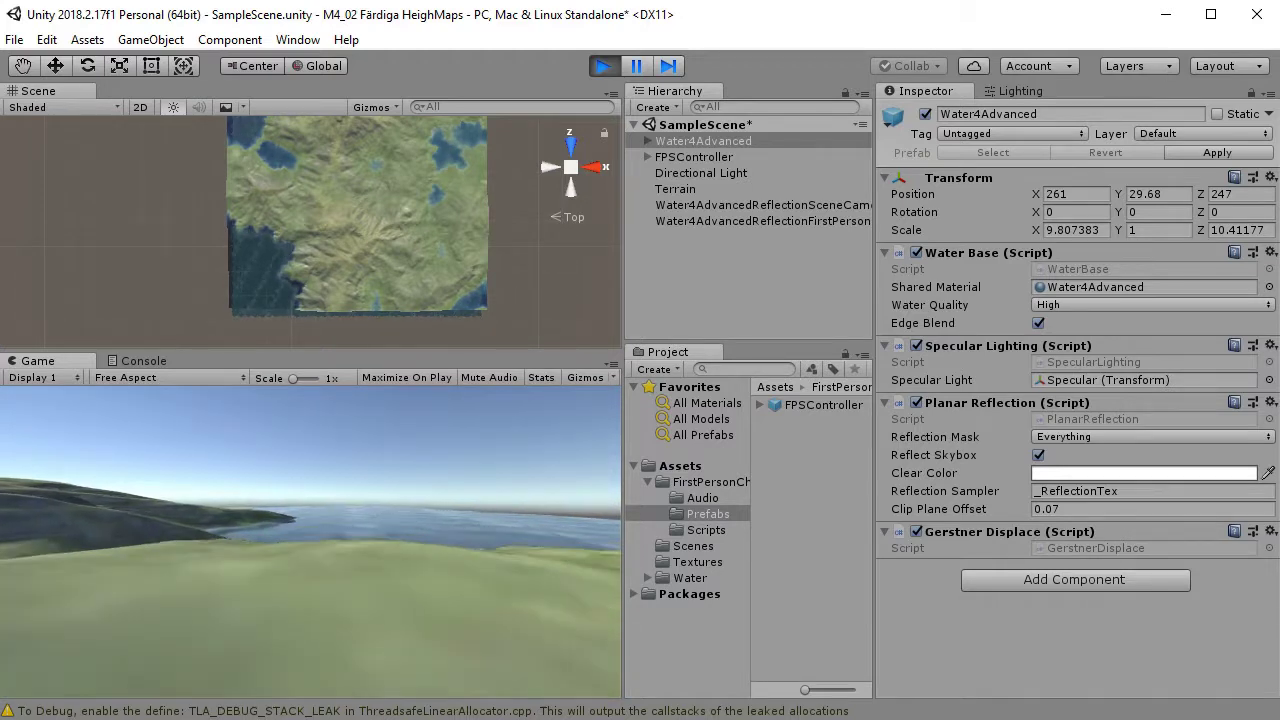
{"action": "key", "text": "w"}
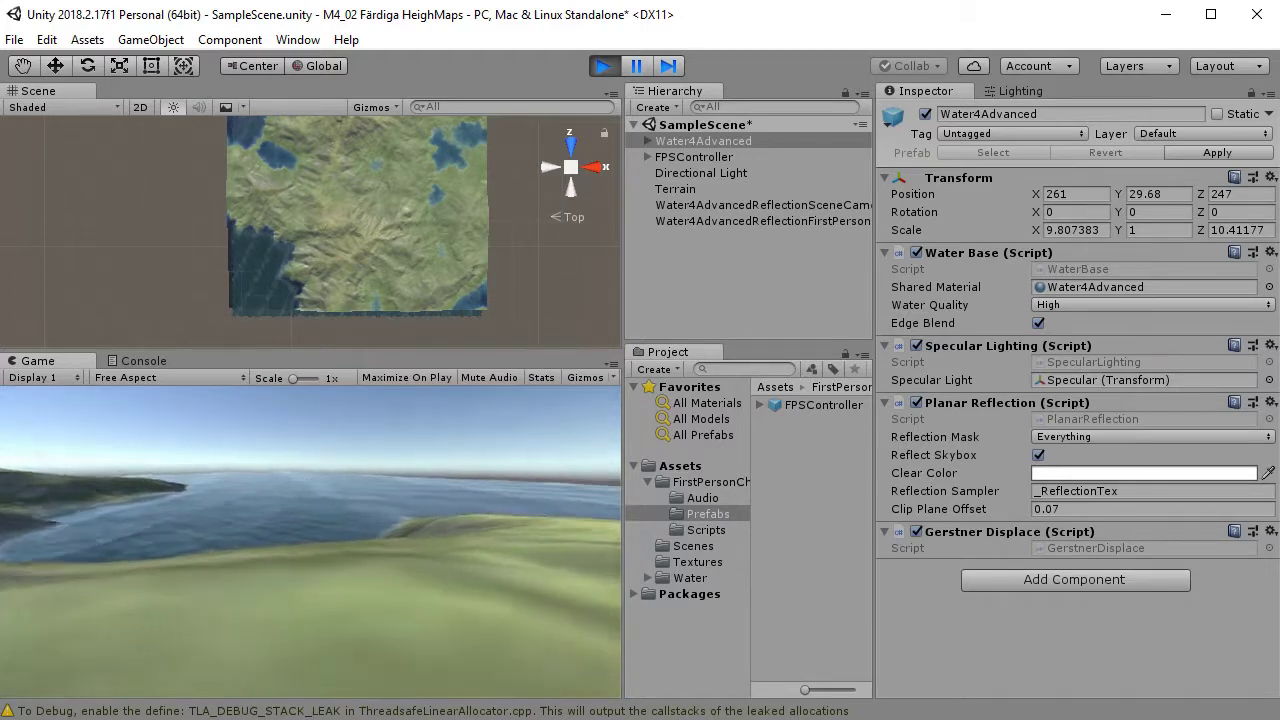
{"action": "key", "text": "w"}
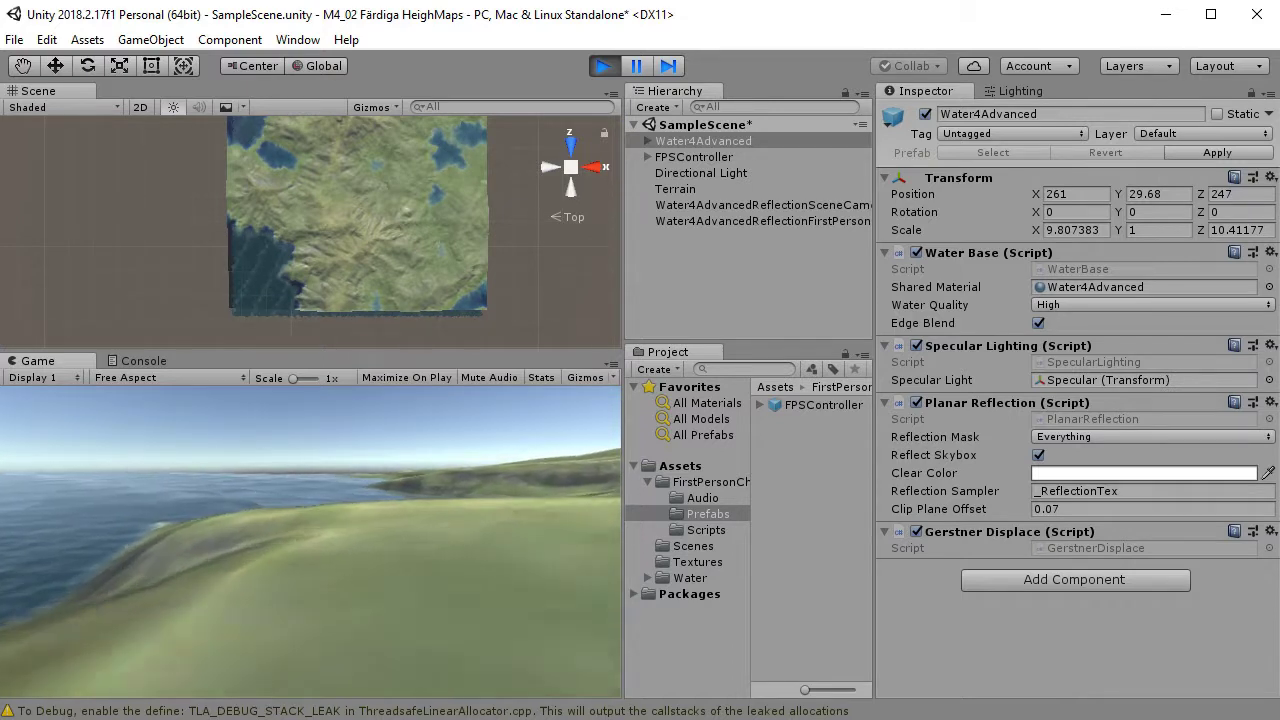
{"action": "key", "text": "w"}
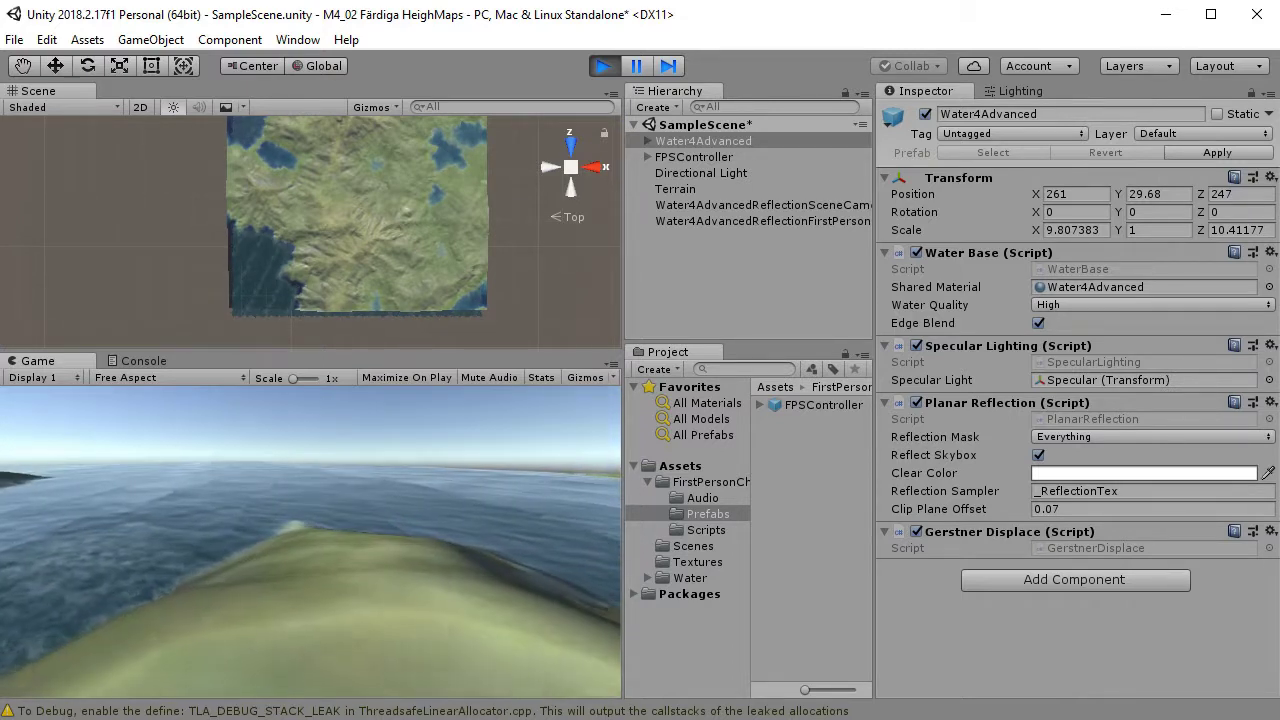
{"action": "key", "text": "w"}
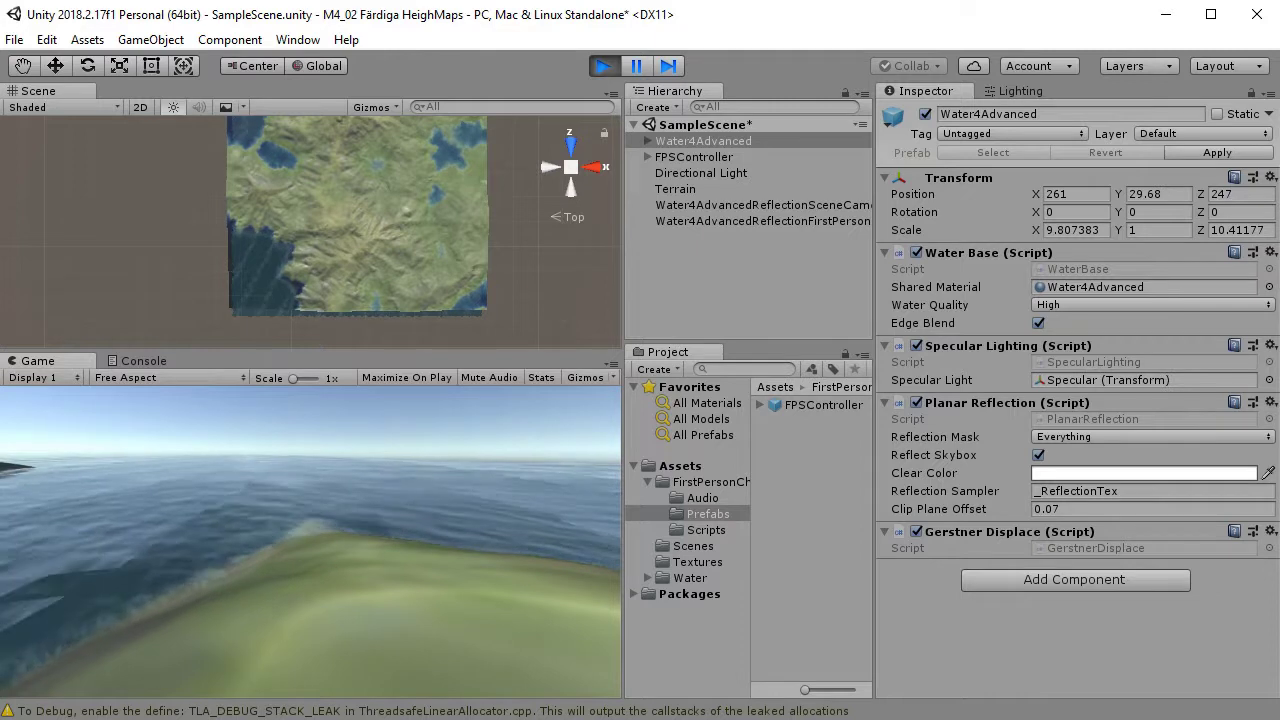
{"action": "key", "text": "w"}
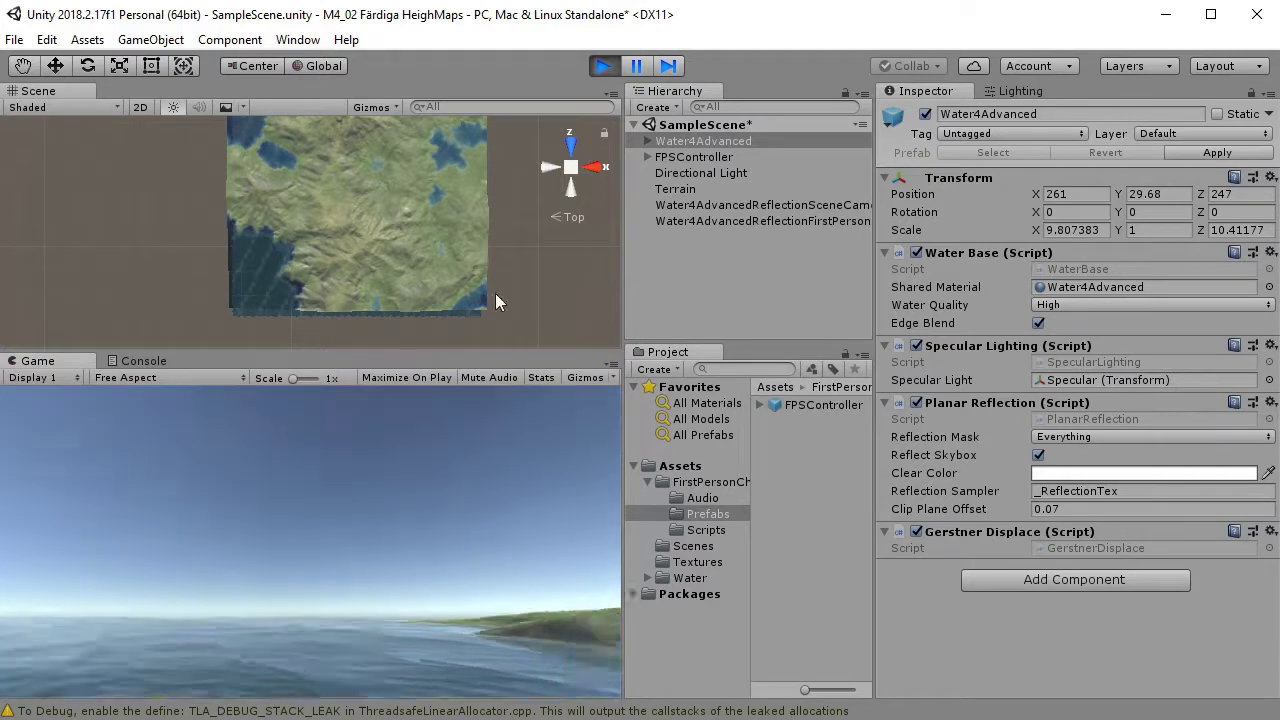
Expand Water4Advanced in the hierarchy, and frame the FPSController in the Scene view to locate the character on the terrain.
{"action": "left_click", "coordinate": [647, 139]}
{"action": "left_click", "coordinate": [680, 173]}
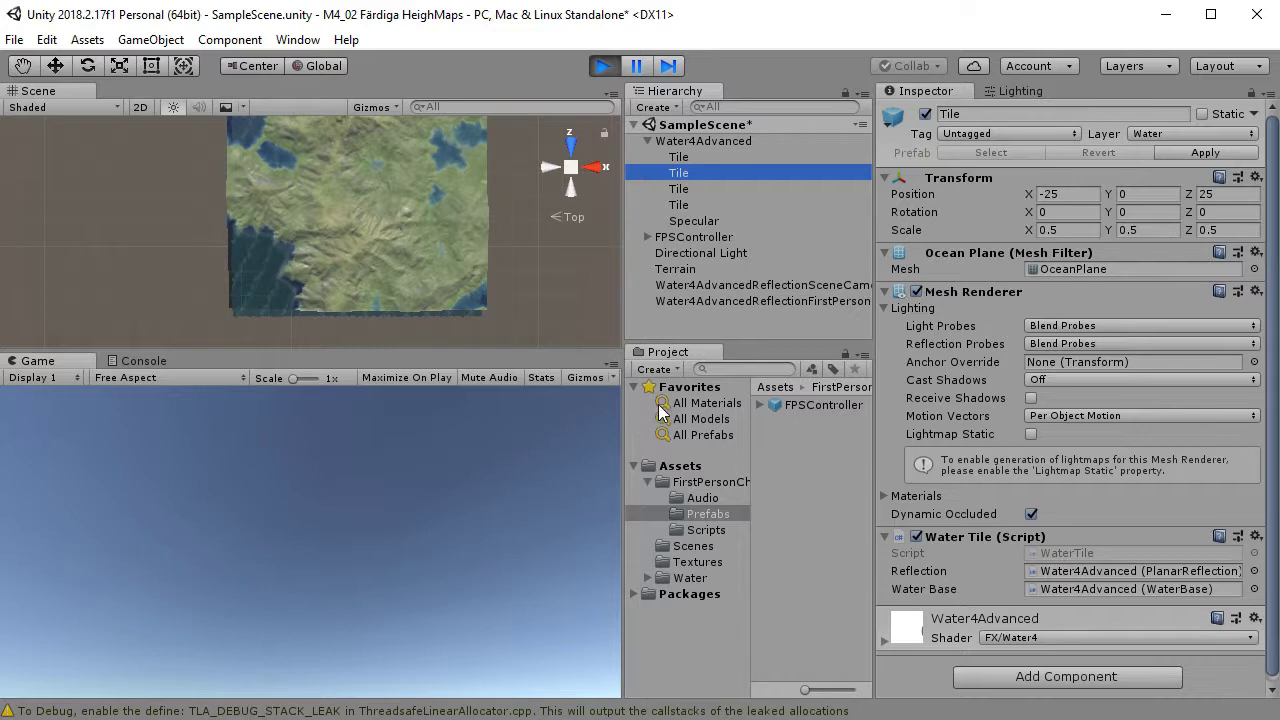
{"action": "left_click", "coordinate": [702, 237]}
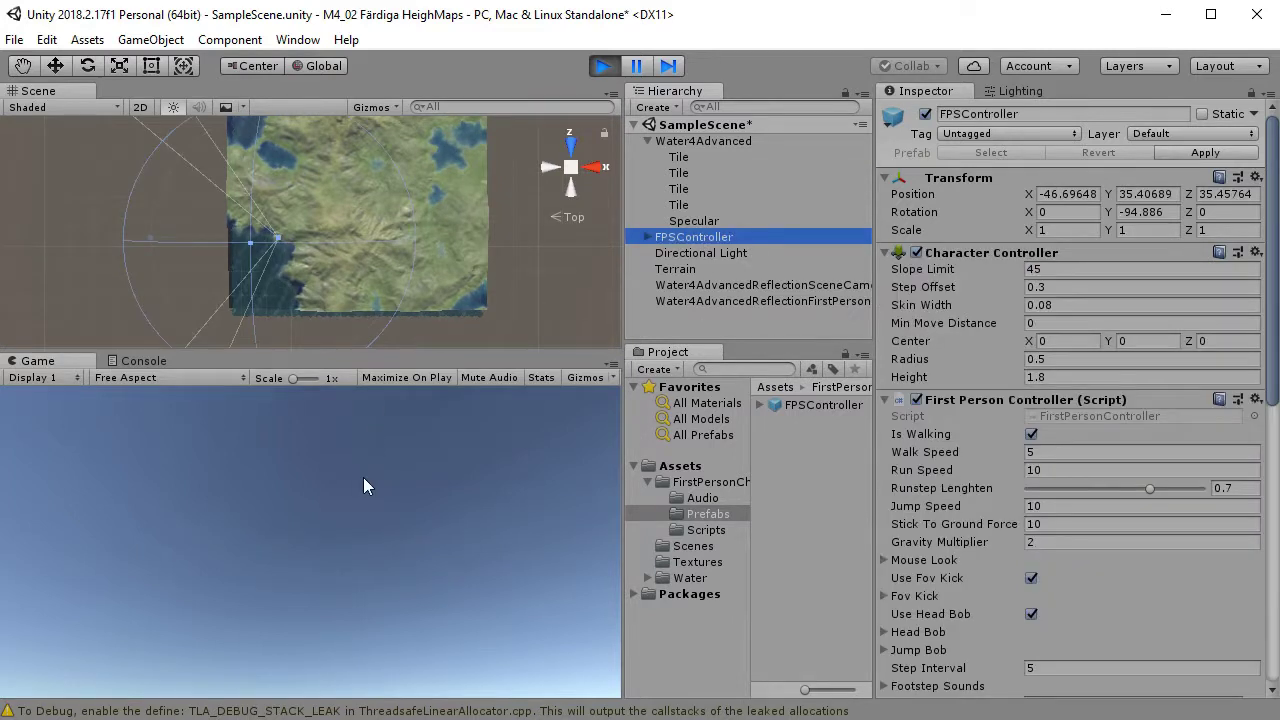
{"action": "key", "text": "f"}
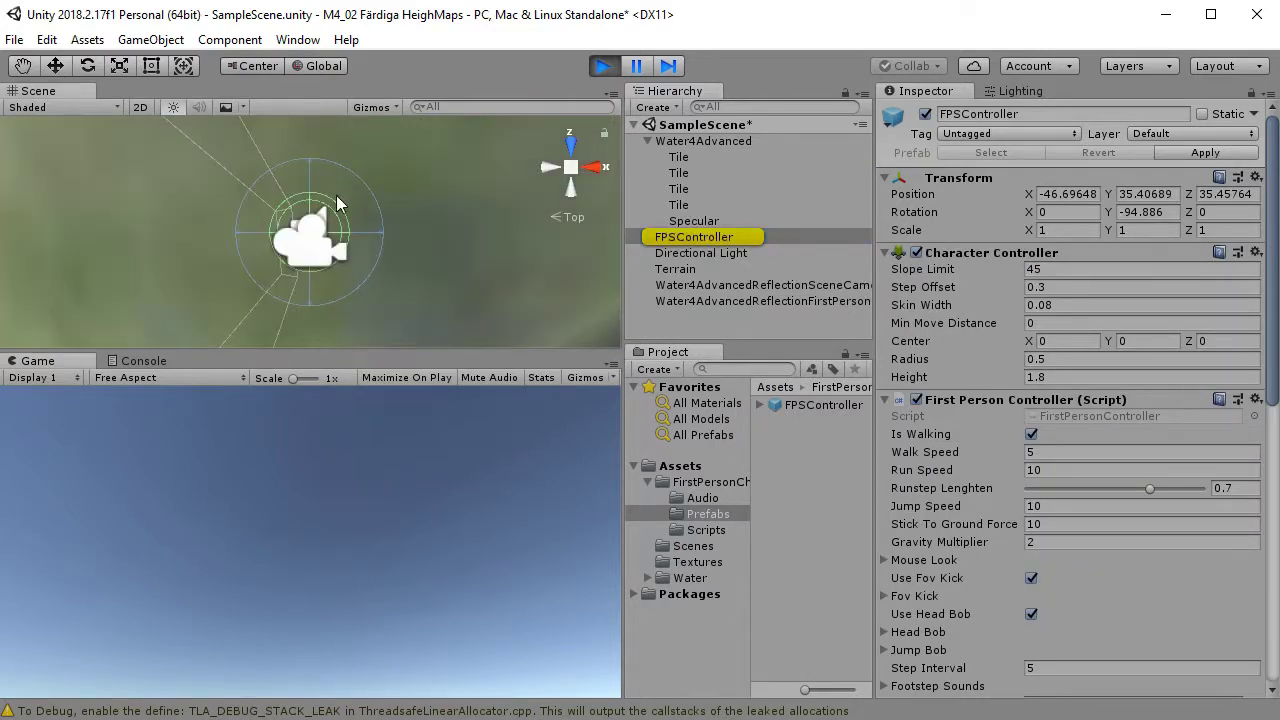
{"action": "scroll", "coordinate": [405, 271], "scroll_direction": "down", "scroll_amount": 5}
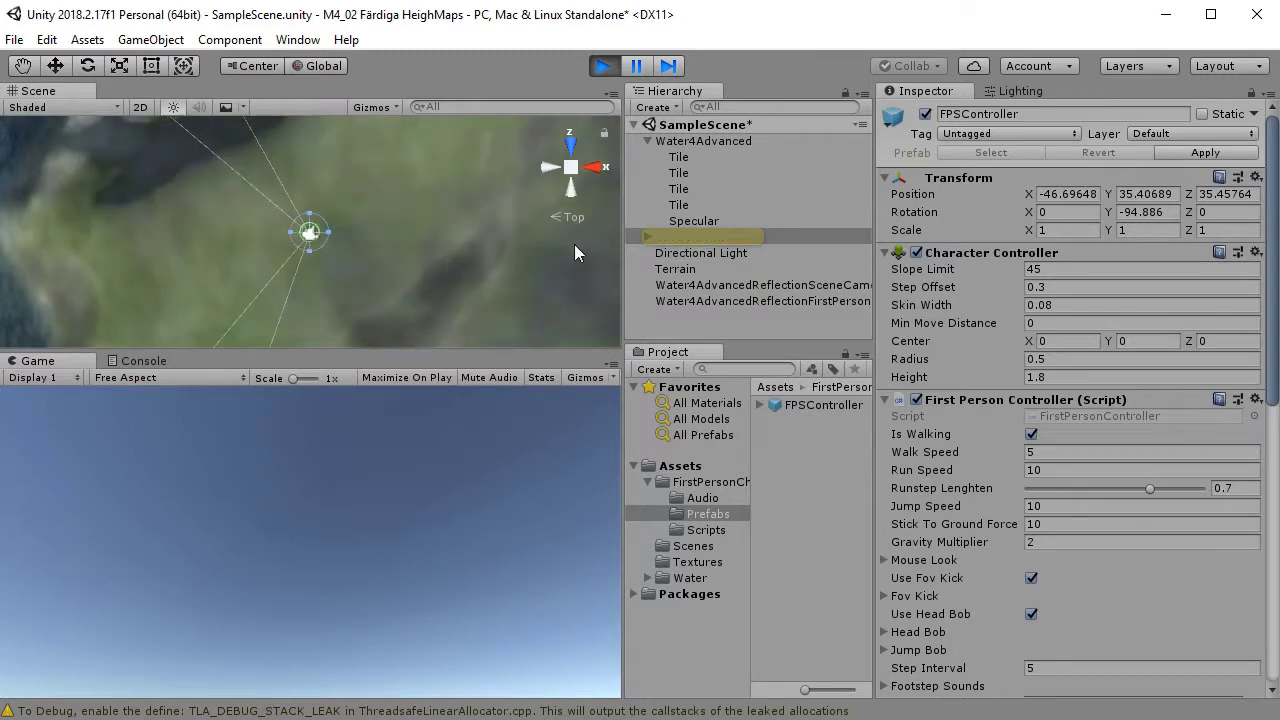
In the second water Tile's Water4Advanced material, set Wave Amplitude to X 0.7, Y 0.3, Z 0.08 and W 0.1.
{"action": "left_click", "coordinate": [692, 172]}
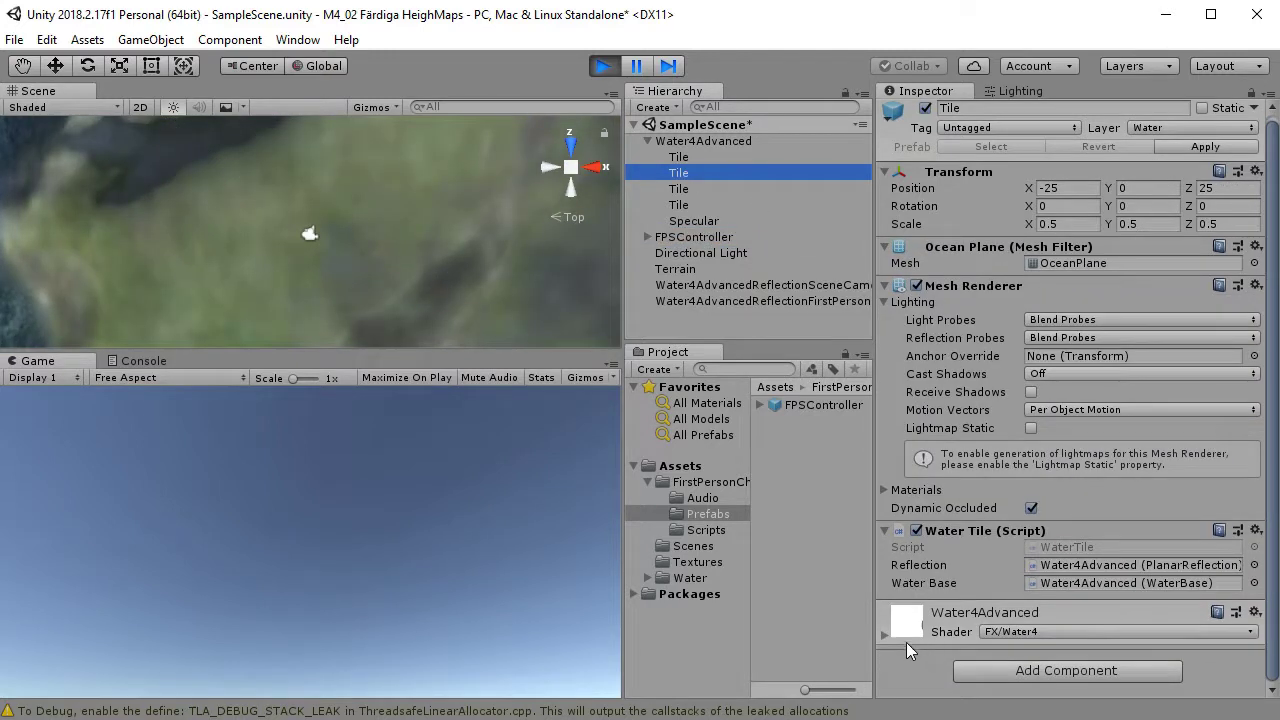
{"action": "left_click", "coordinate": [884, 636]}
{"action": "scroll", "coordinate": [1005, 537], "scroll_direction": "down", "scroll_amount": 10}
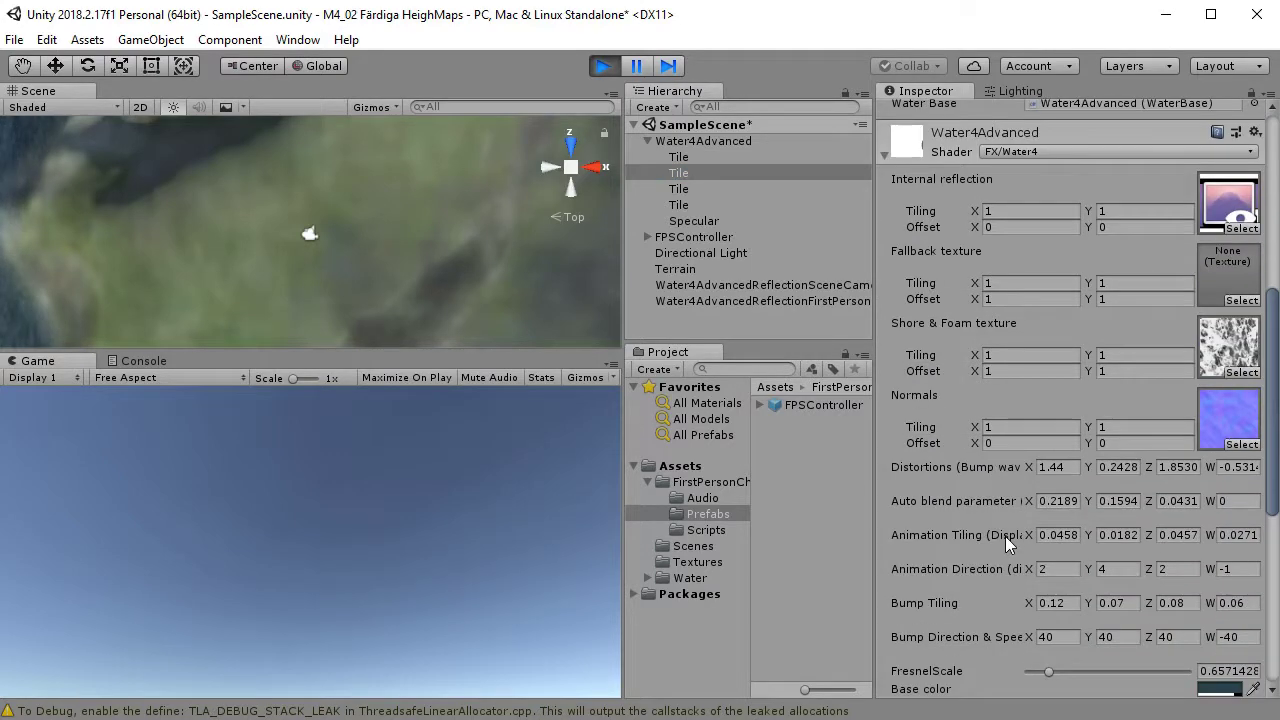
{"action": "scroll", "coordinate": [1005, 536], "scroll_direction": "down", "scroll_amount": 9}
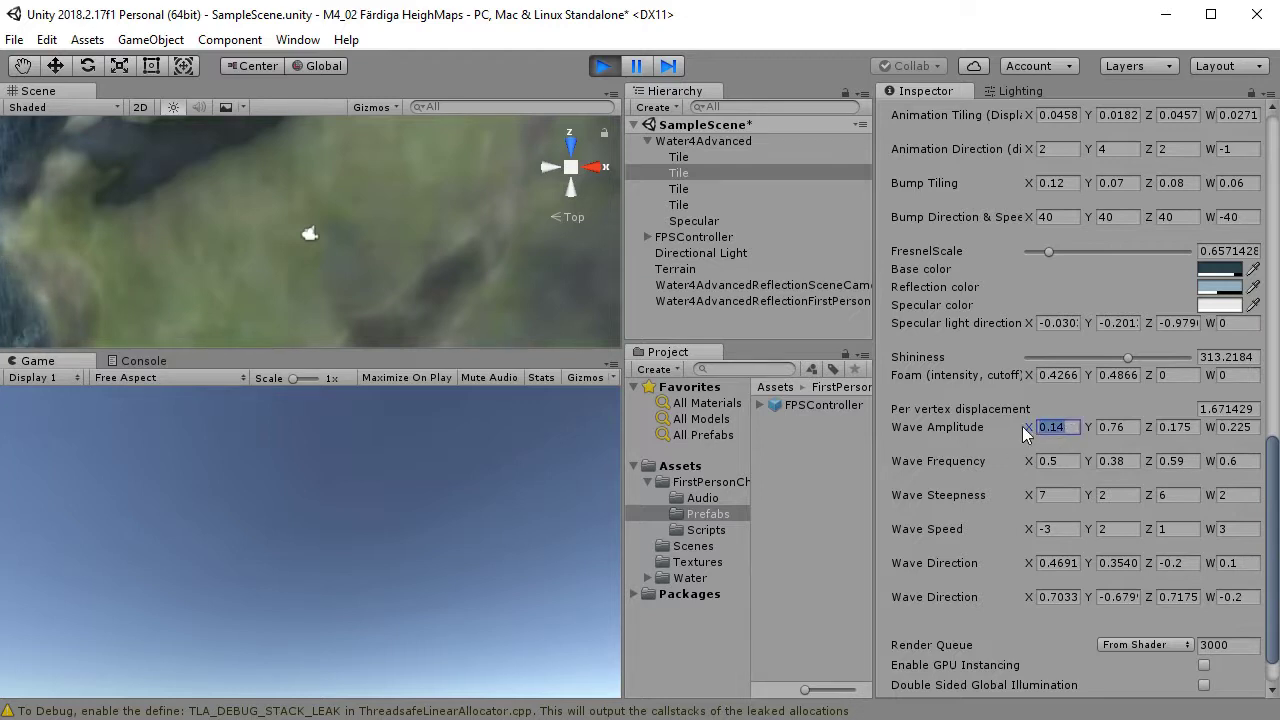
{"action": "type", "text": "0.7"}
{"action": "key", "text": "Tab"}
{"action": "type", "text": "0.3"}
{"action": "key", "text": "Tab"}
{"action": "type", "text": "0."}
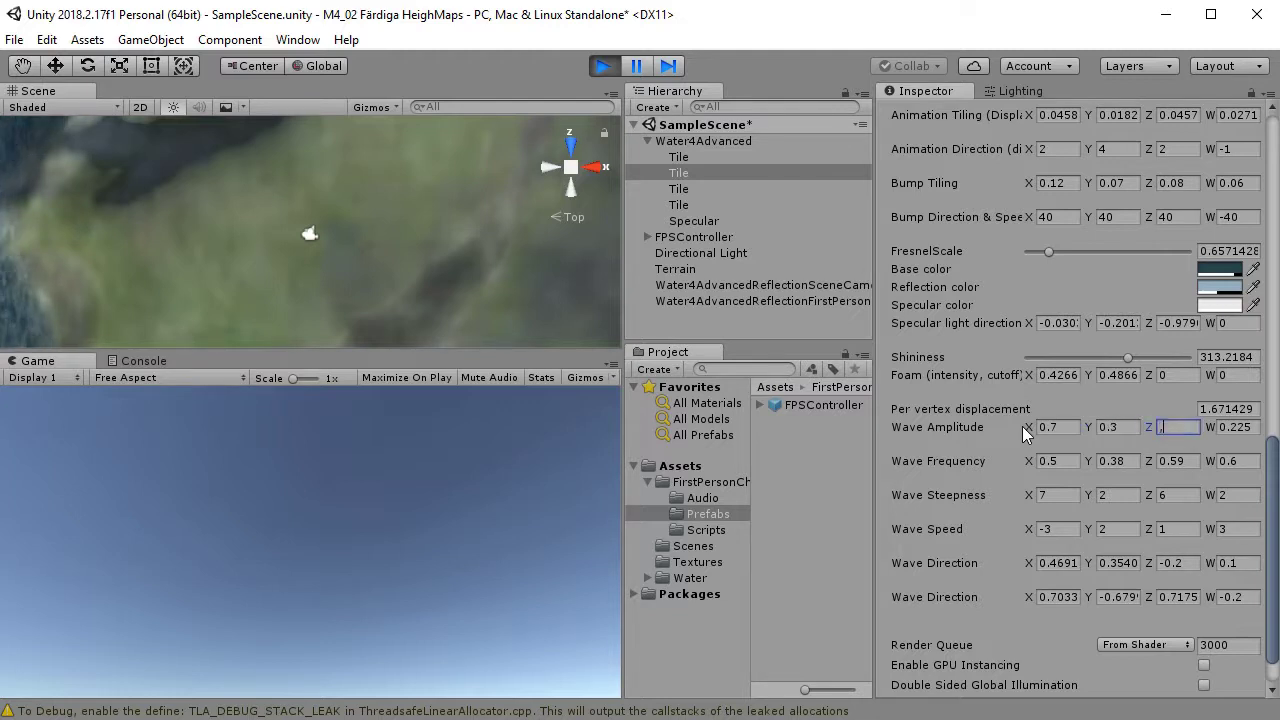
{"action": "type", "text": "08"}
{"action": "key", "text": "Tab"}
{"action": "type", "text": "0.1"}
{"action": "key", "text": "Tab"}
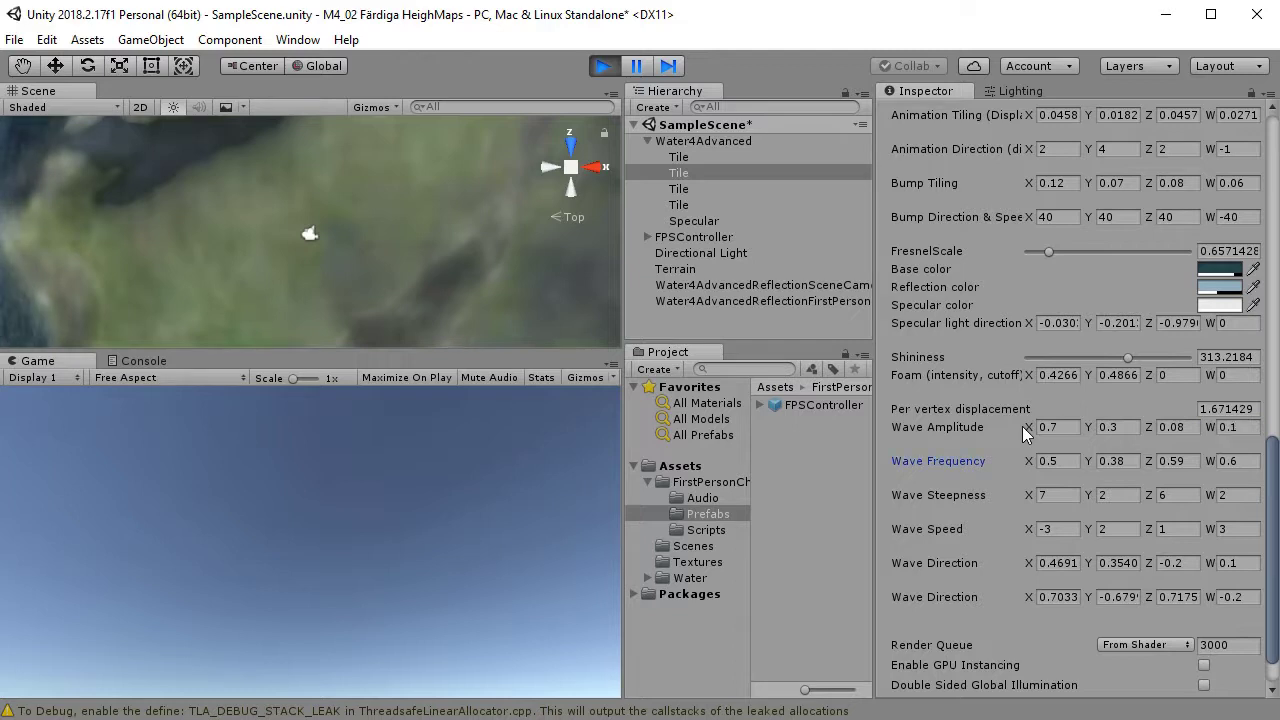
Set the water material's Wave Frequency to X 0.2, Y 0.2, Z 0.3 and W 0.3.
{"action": "left_click", "coordinate": [1070, 463]}
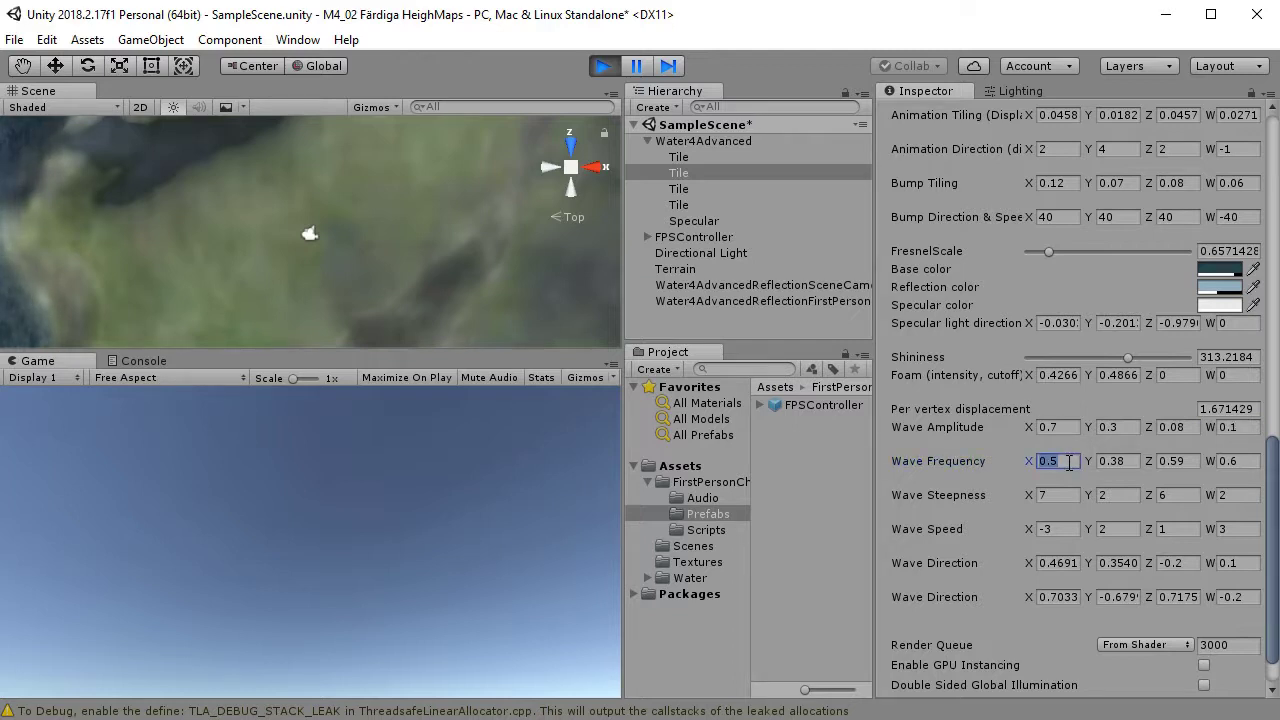
{"action": "type", "text": "0.2"}
{"action": "key", "text": "Tab"}
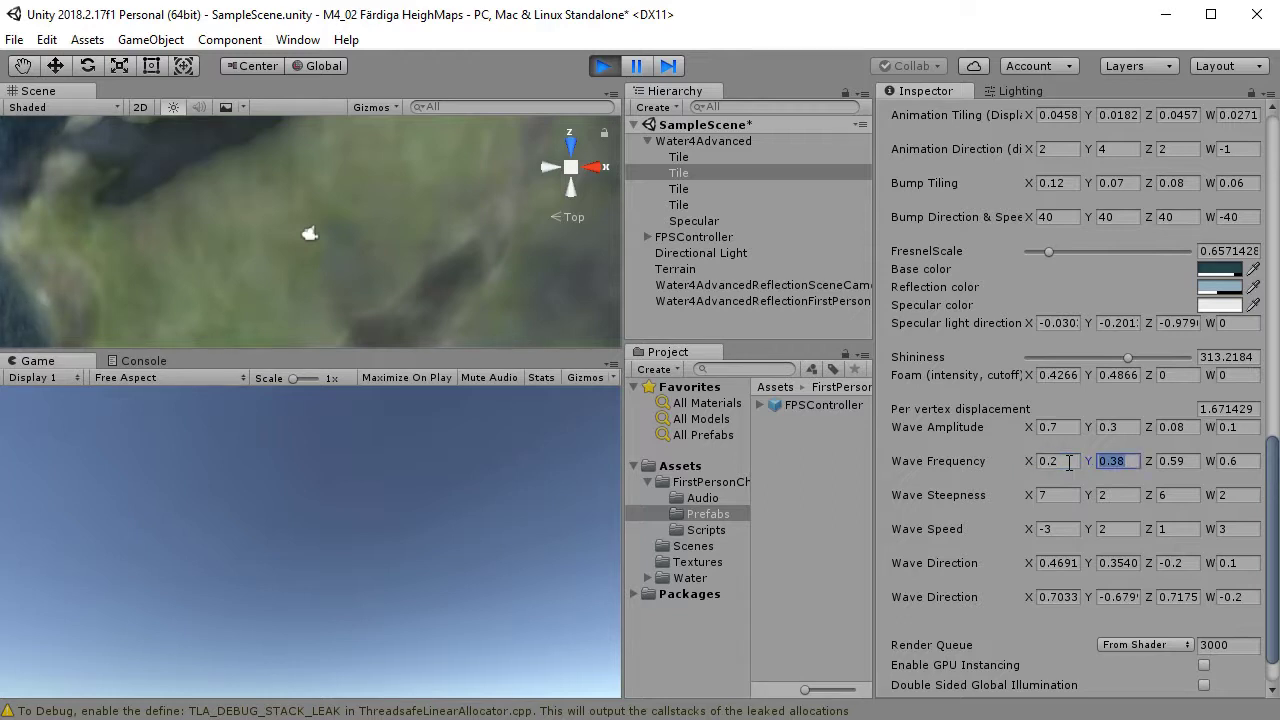
{"action": "type", "text": ",2"}
{"action": "key", "text": "Tab"}
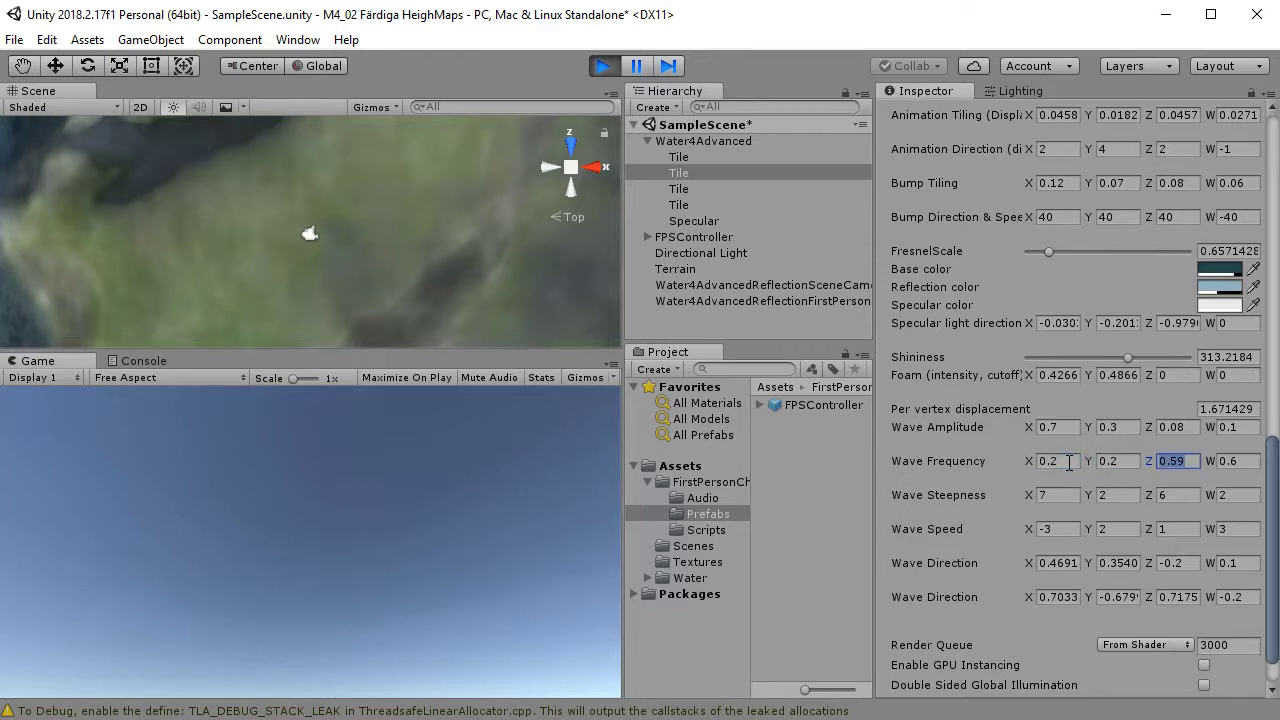
{"action": "key", "text": "Tab"}
{"action": "key", "text": "Tab"}
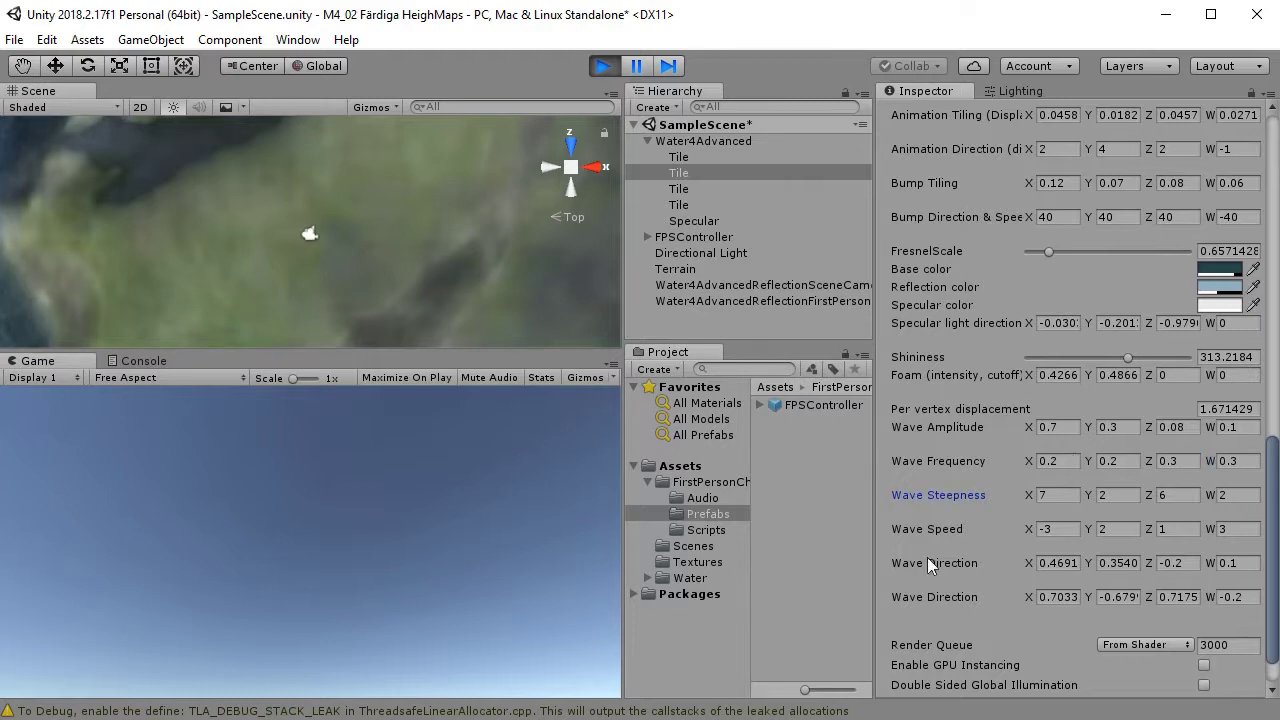
Set the water material's Wave Speed to X -1, Y 1, Z 0.5 and W 1.5.
{"action": "left_click", "coordinate": [1062, 530]}
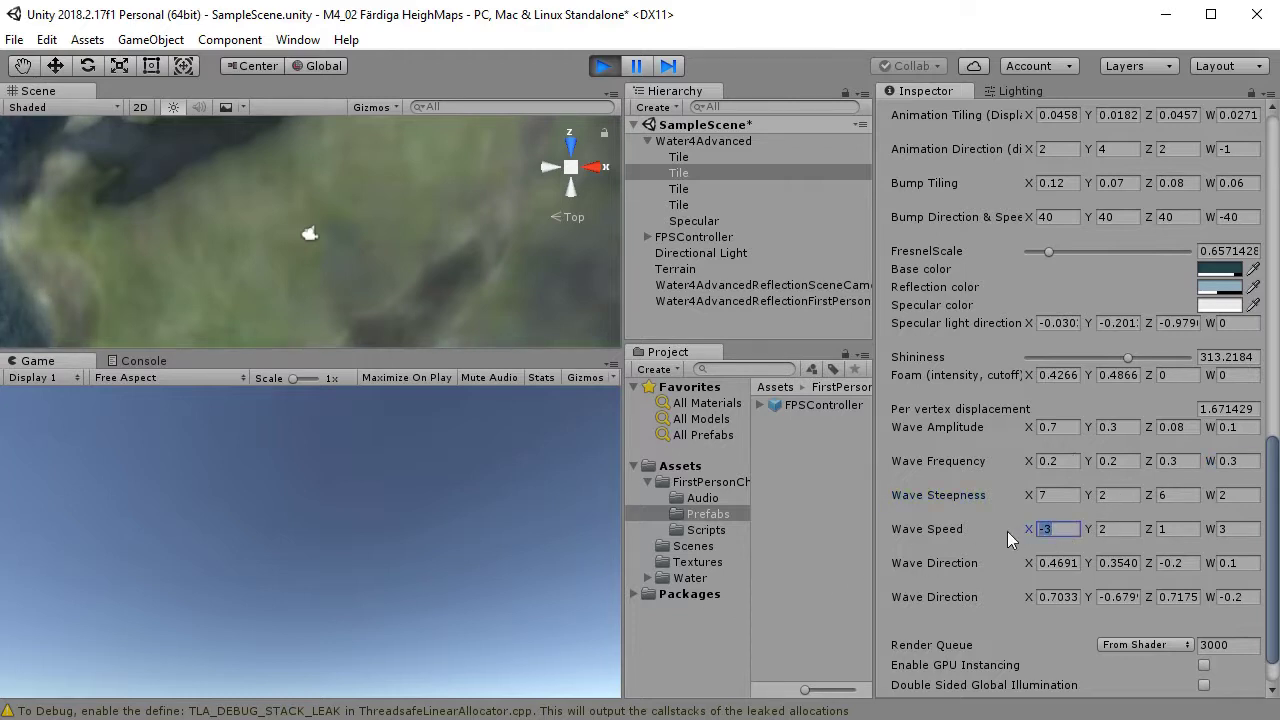
{"action": "type", "text": "-1"}
{"action": "key", "text": "Tab"}
{"action": "type", "text": "1"}
{"action": "key", "text": "Tab"}
{"action": "type", "text": ",5"}
{"action": "key", "text": "Tab"}
{"action": "type", "text": "1,5"}
{"action": "key", "text": "Tab"}
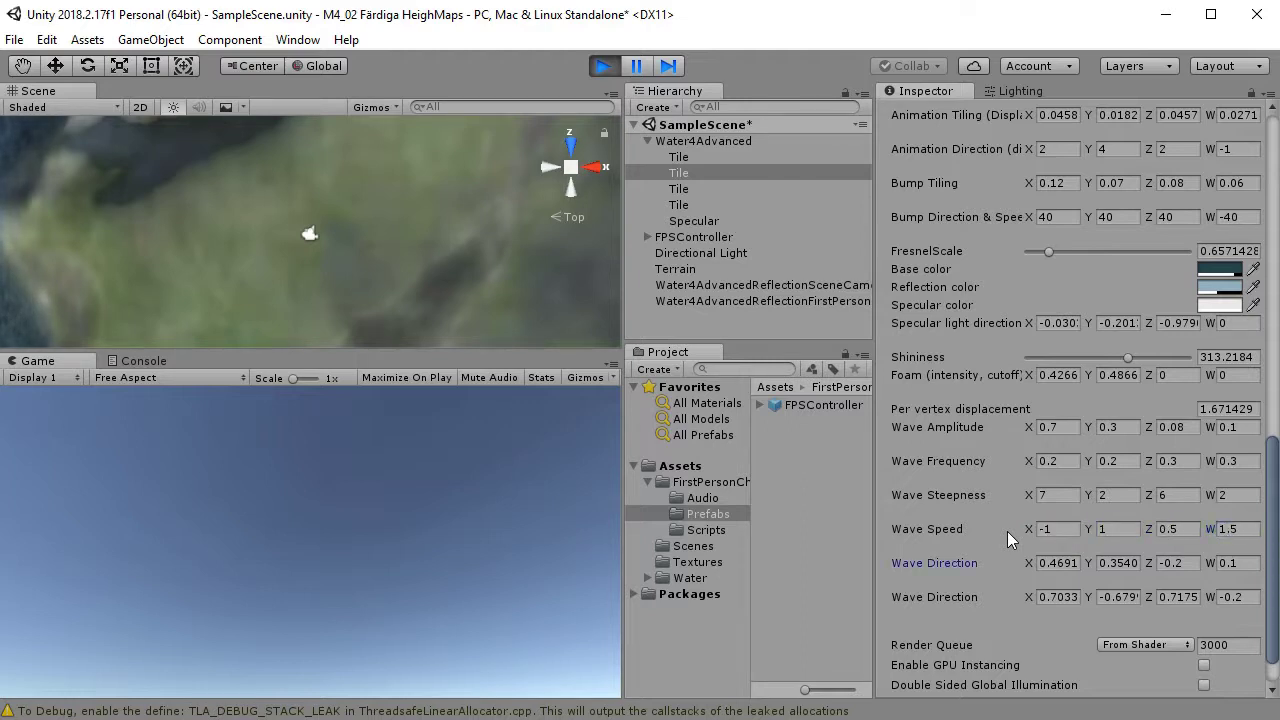
Stop play mode, turn Maximize On Play back on, and play-test the scene with the adjusted waves before stopping it again.
{"action": "left_click", "coordinate": [616, 77]}
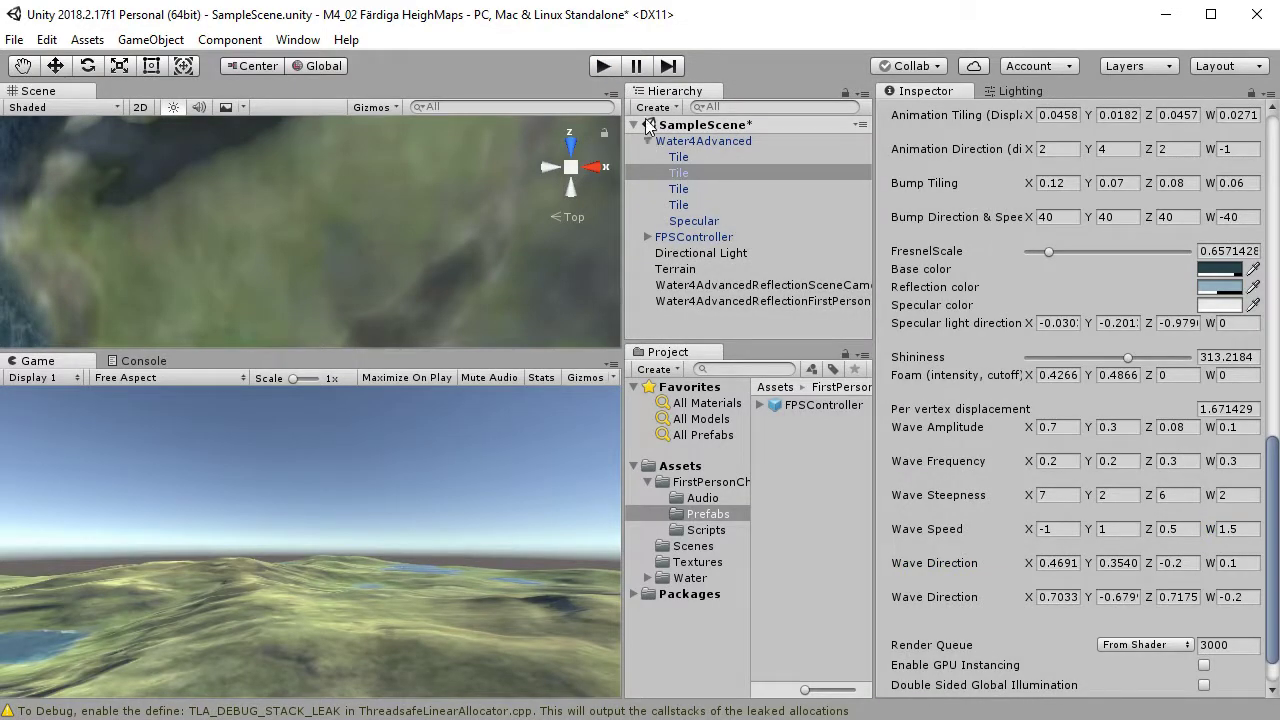
{"action": "left_click", "coordinate": [429, 377]}
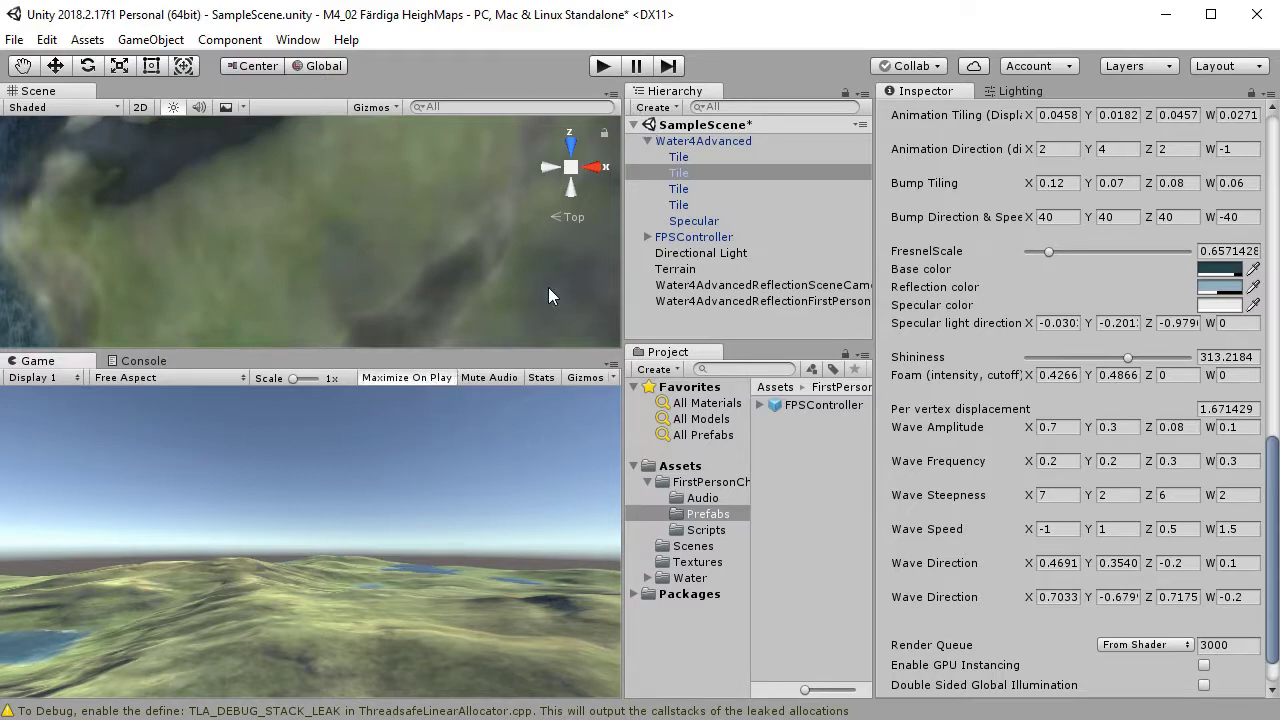
{"action": "left_click", "coordinate": [603, 67]}
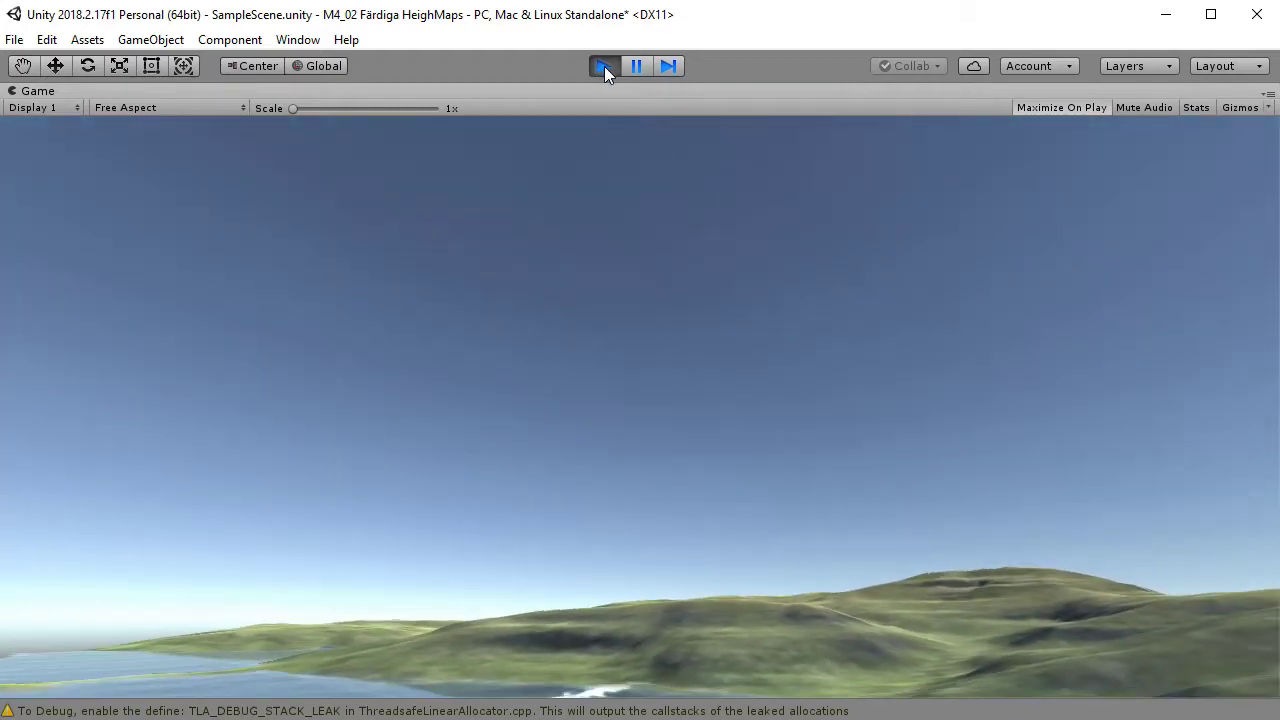
{"action": "left_click", "coordinate": [604, 66]}
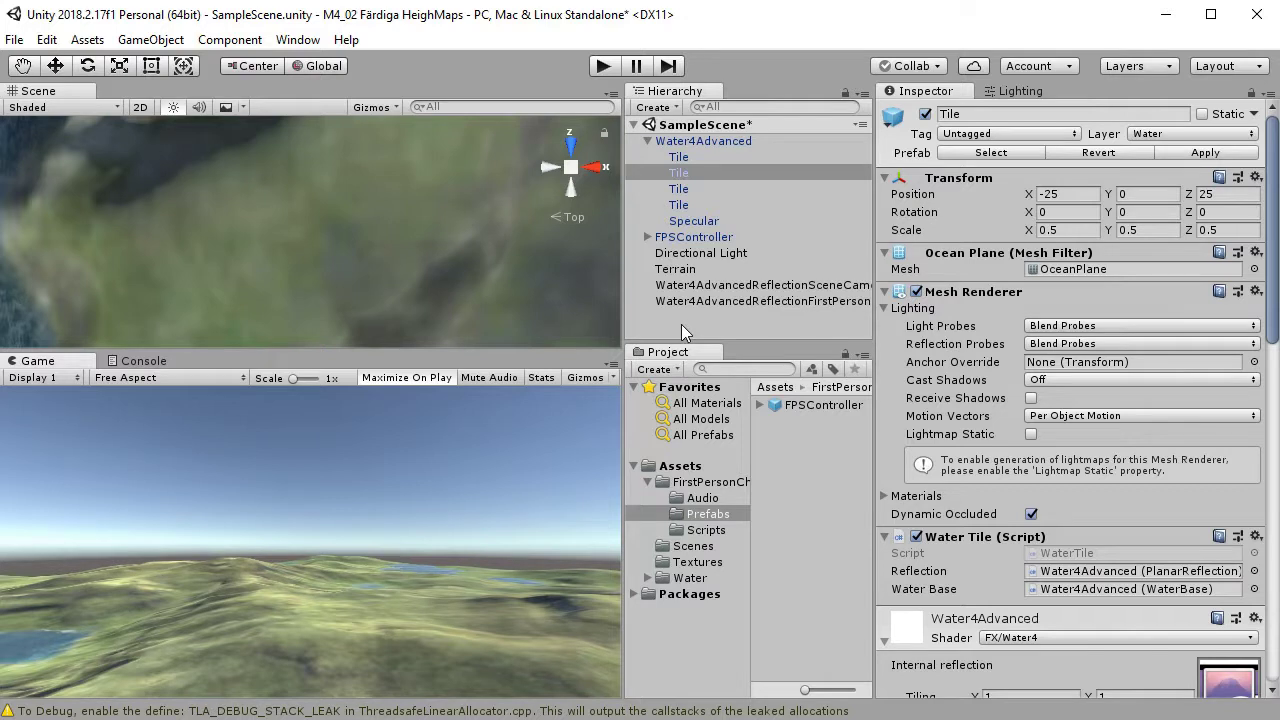
Import all contents of the custom package Trees.unitypackage and open the SpeedTree folder in the project's assets.
{"action": "scroll", "coordinate": [482, 250], "scroll_direction": "down", "scroll_amount": 8}
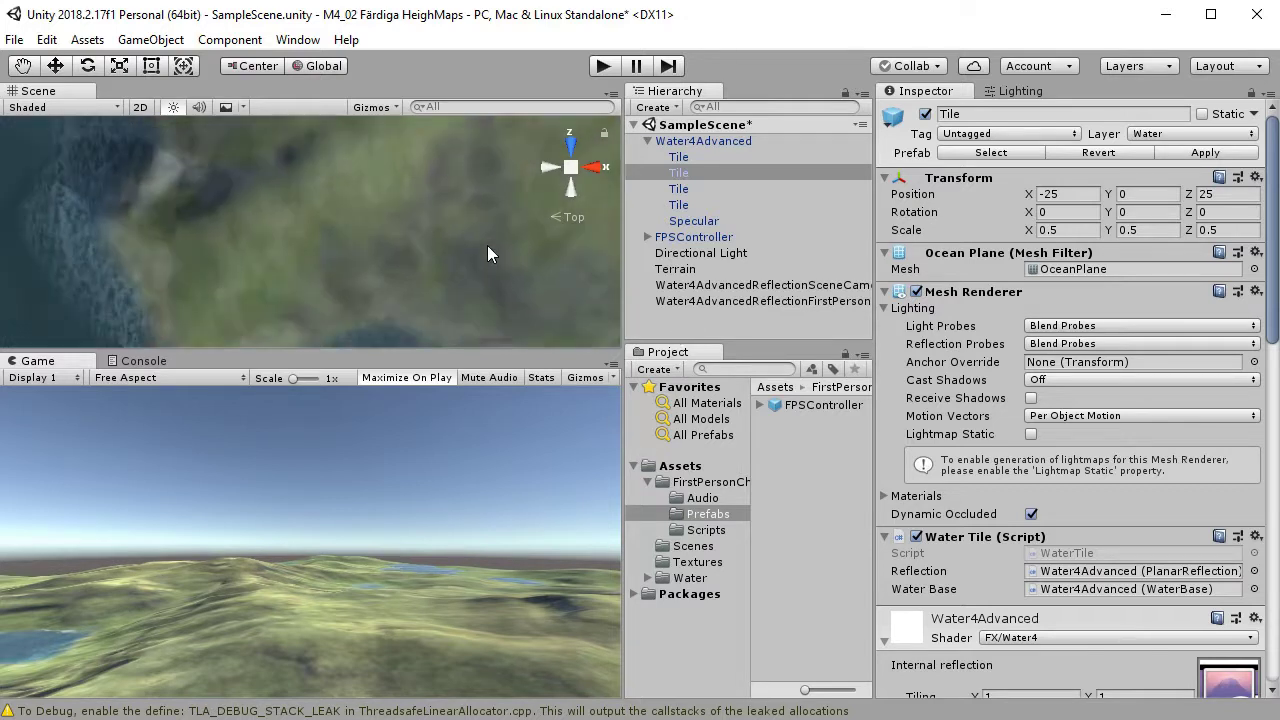
{"action": "scroll", "coordinate": [473, 255], "scroll_direction": "down", "scroll_amount": 3}
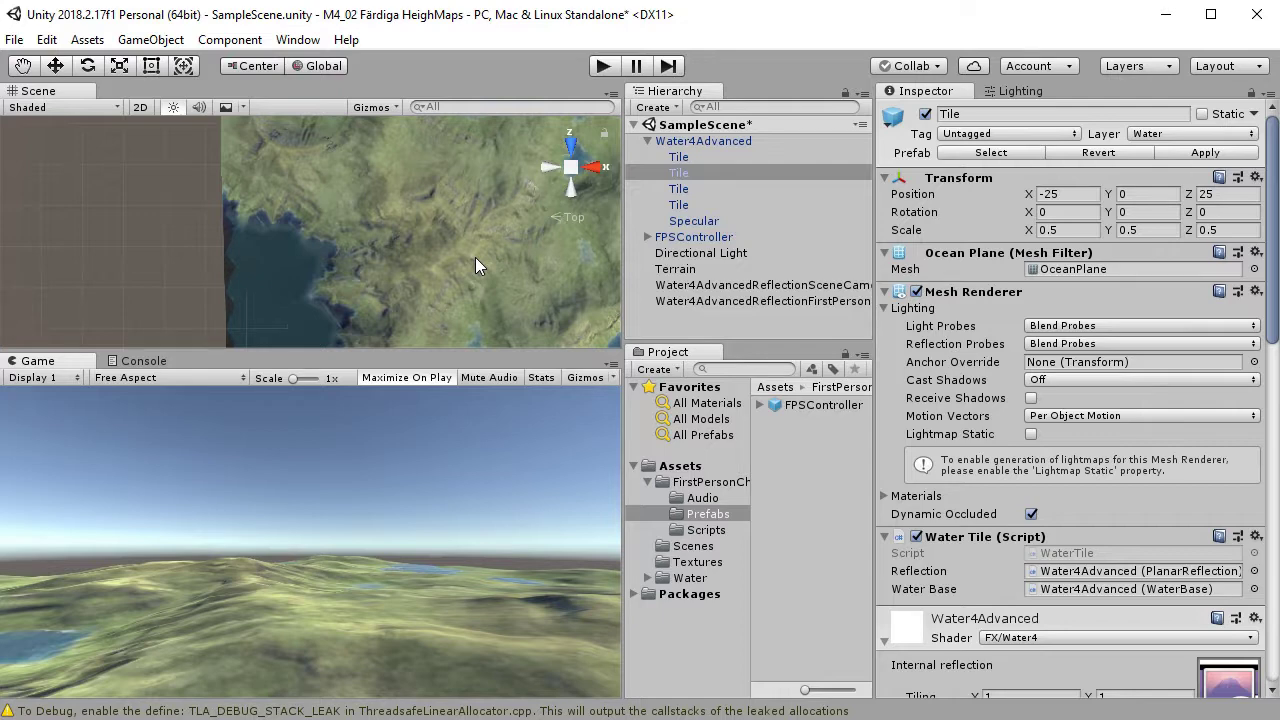
{"action": "left_click", "coordinate": [87, 39]}
{"action": "mouse_move", "coordinate": [171, 261]}
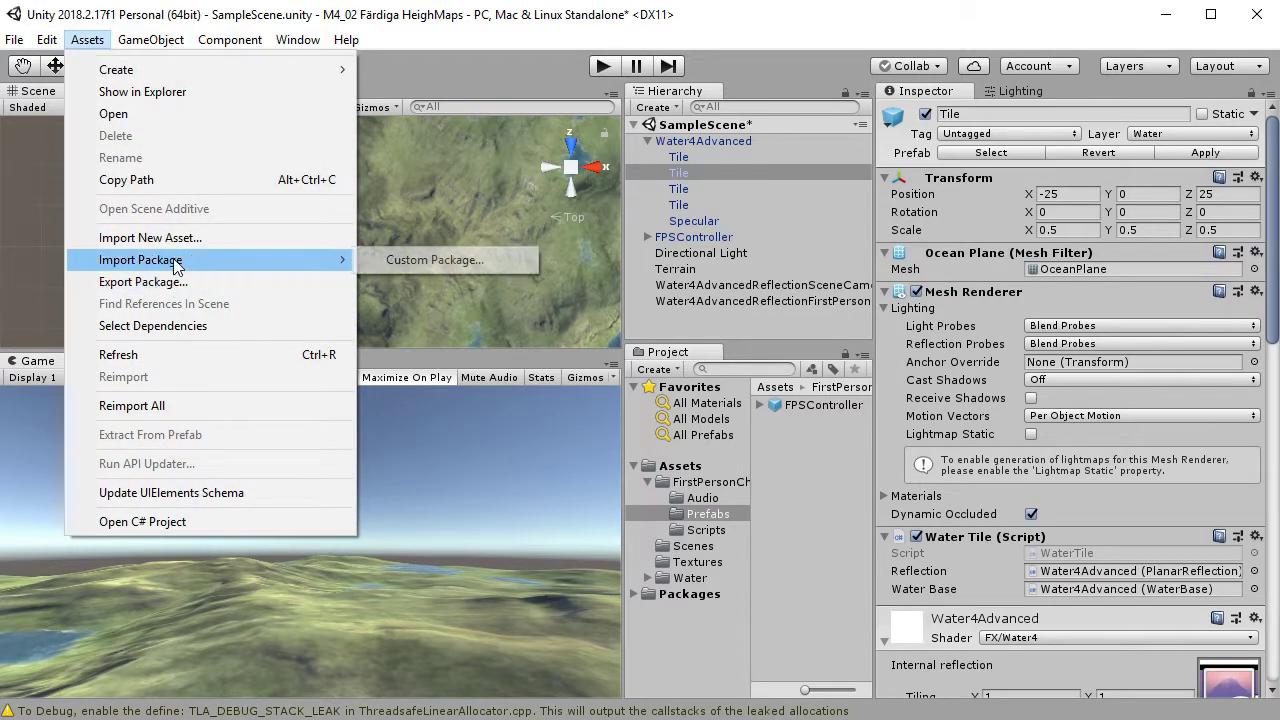
{"action": "left_click", "coordinate": [520, 265]}
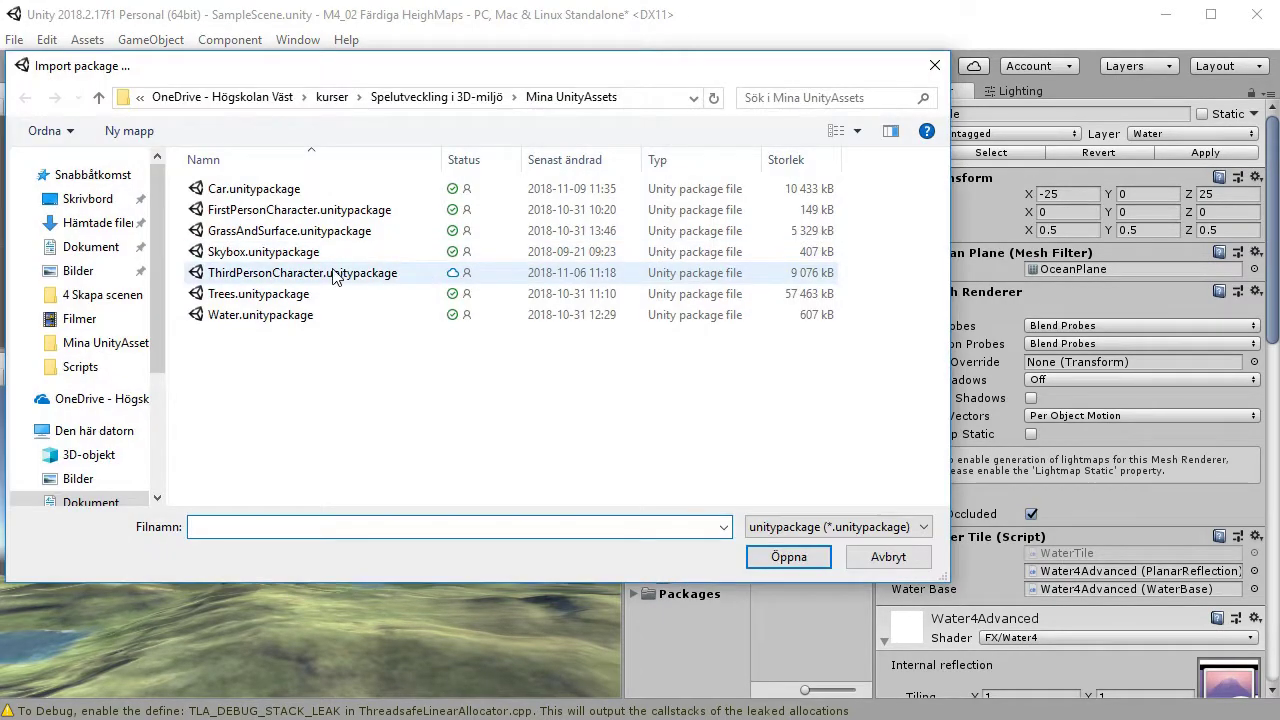
{"action": "left_click", "coordinate": [251, 294]}
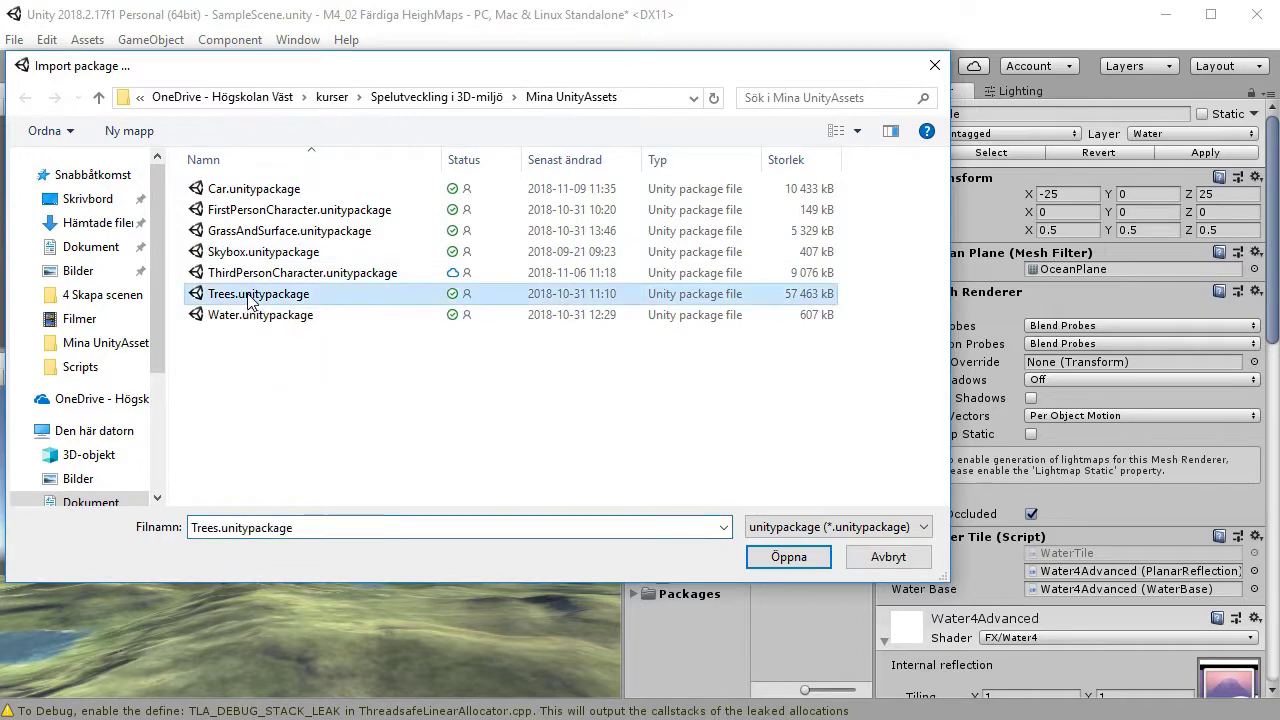
{"action": "left_click", "coordinate": [786, 557]}
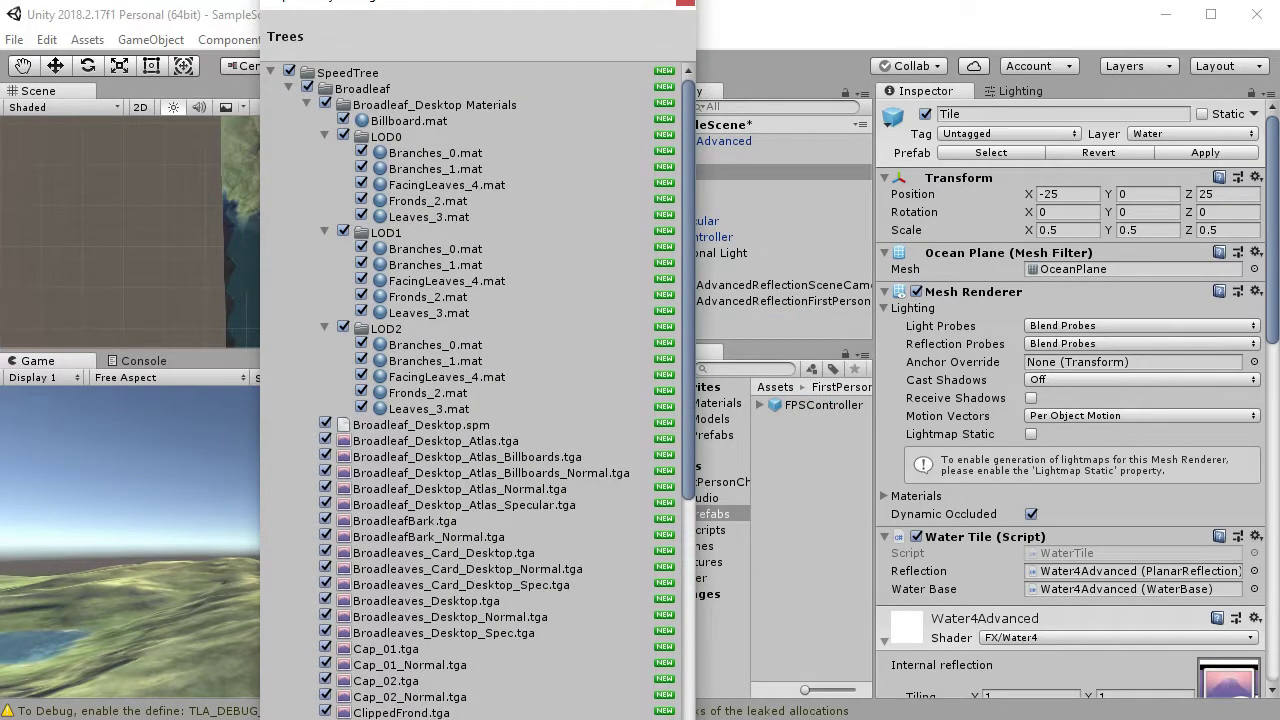
{"action": "key", "text": "Return"}
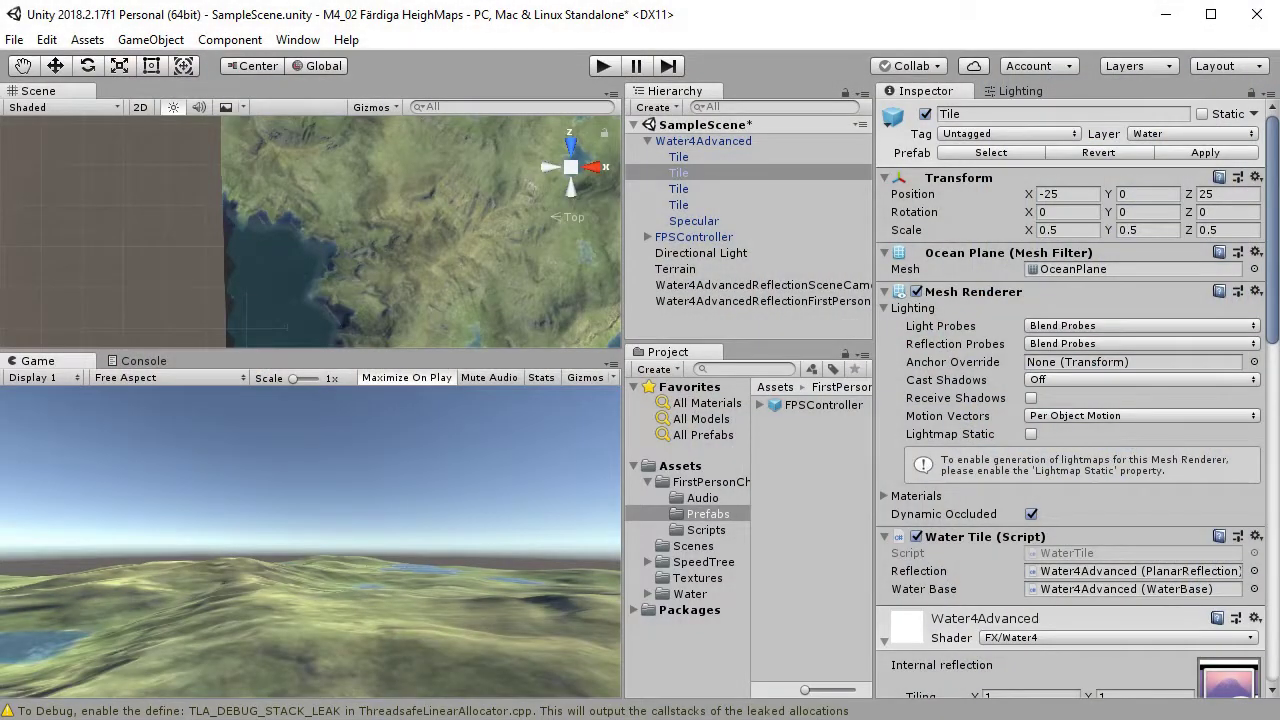
{"action": "left_click", "coordinate": [648, 482]}
{"action": "left_click", "coordinate": [710, 516]}
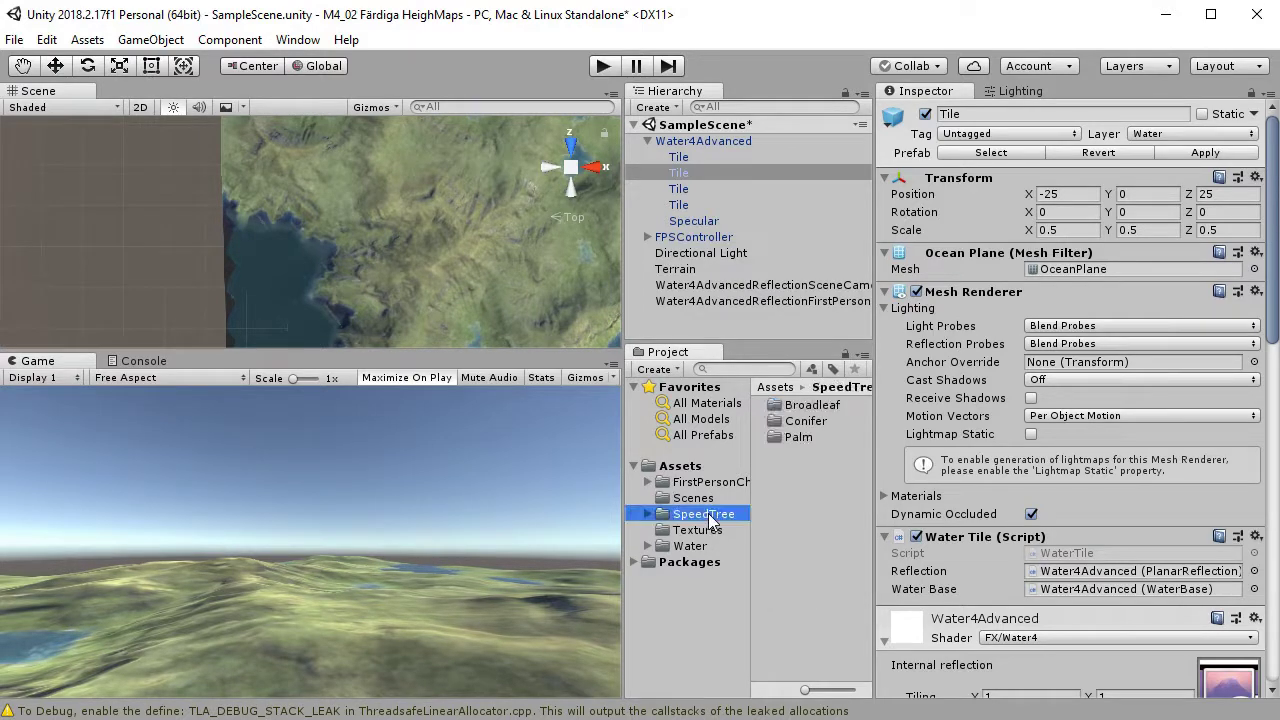